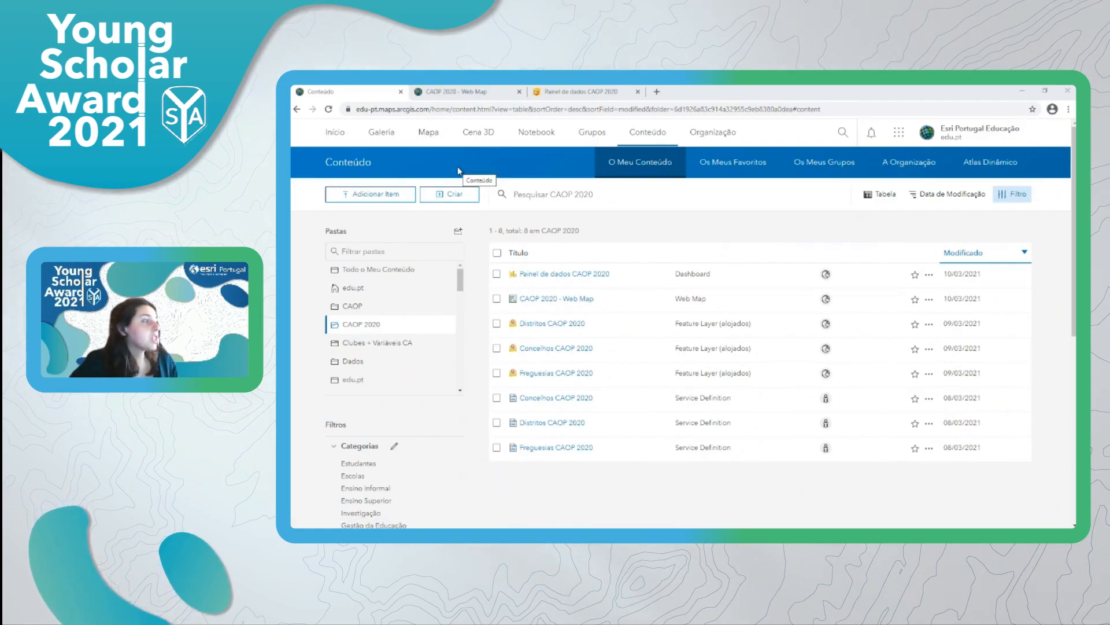
Step: Switch to the CAOP 2020 - Web Map and look at the available options for adding layers
click(451, 94)
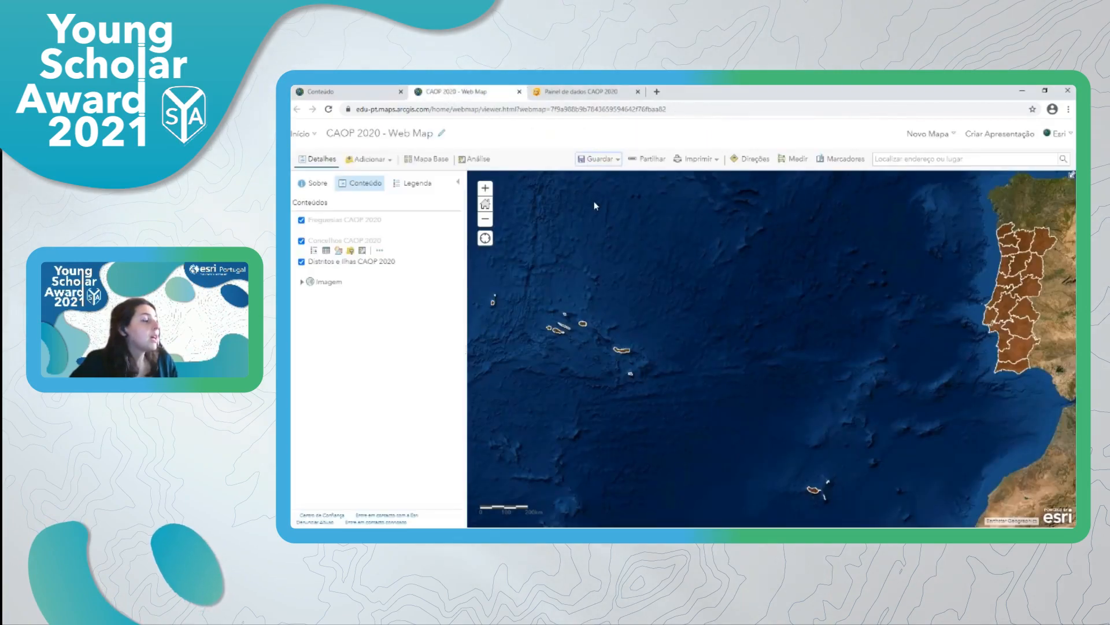
click(369, 158)
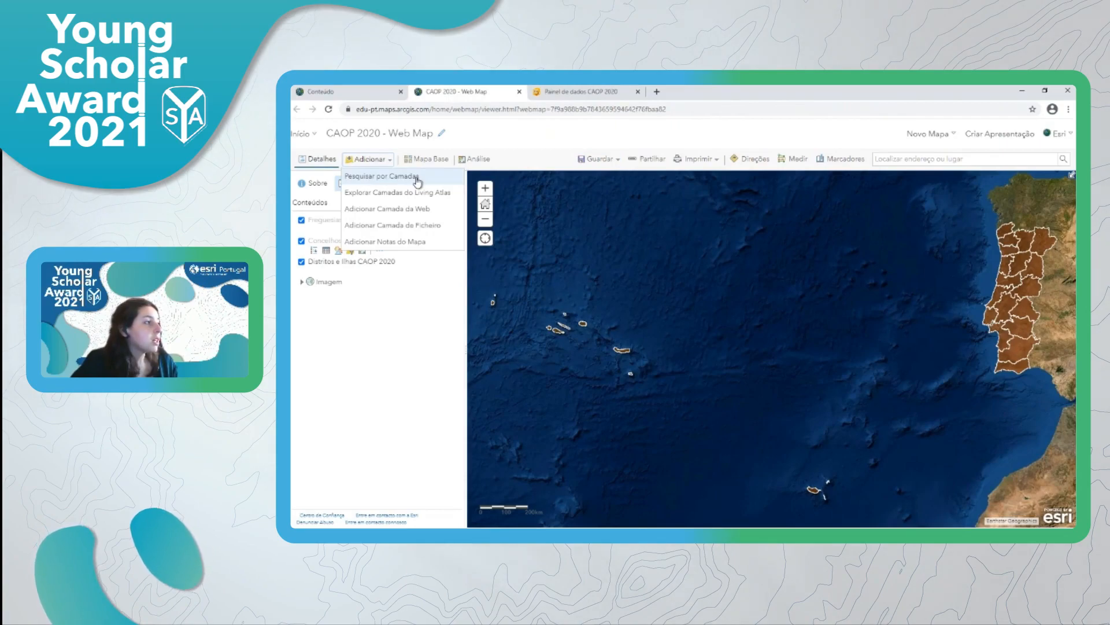
click(405, 365)
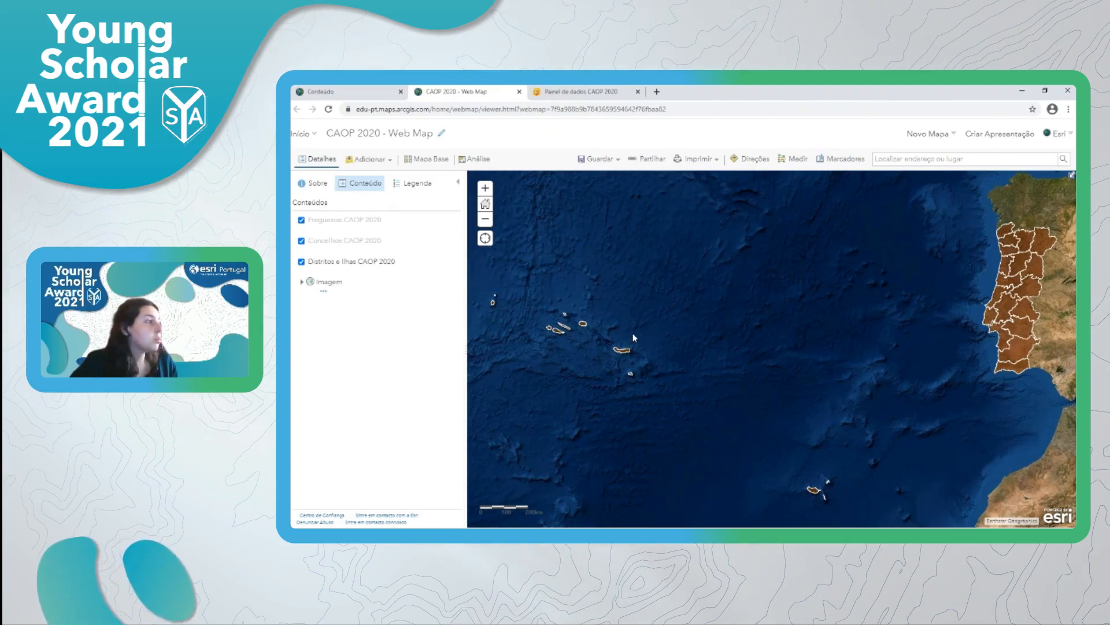
Step: Review the style of the Distritos e Ilhas CAOP 2020 layer, including its symbol fill settings, and accept it as it is
mouse_move(354, 253)
mouse_move(340, 274)
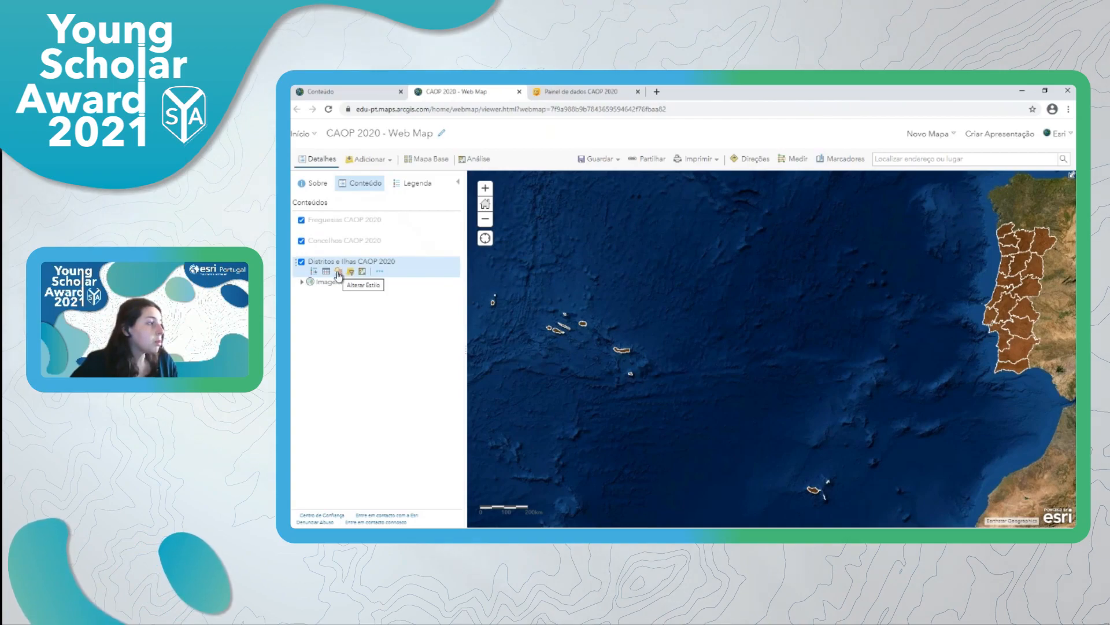
click(339, 273)
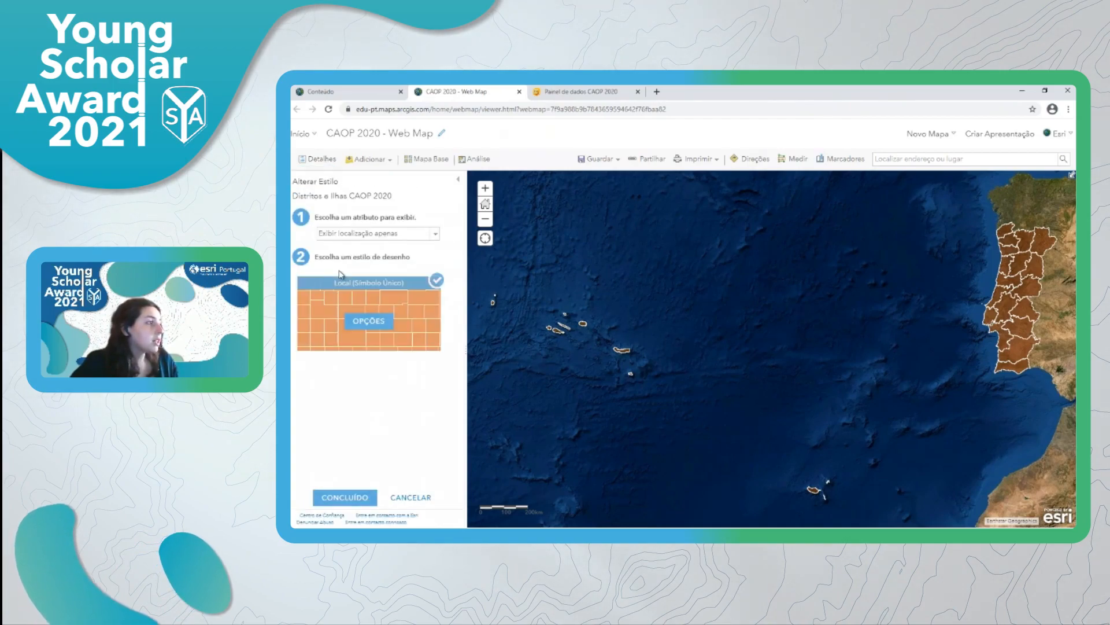
click(376, 325)
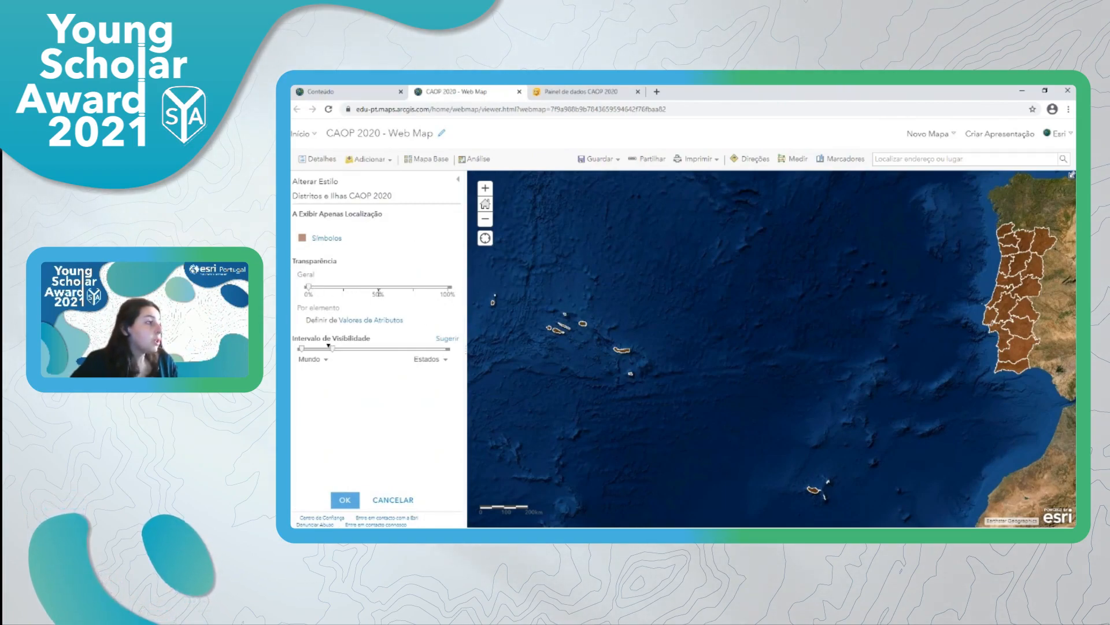
click(319, 241)
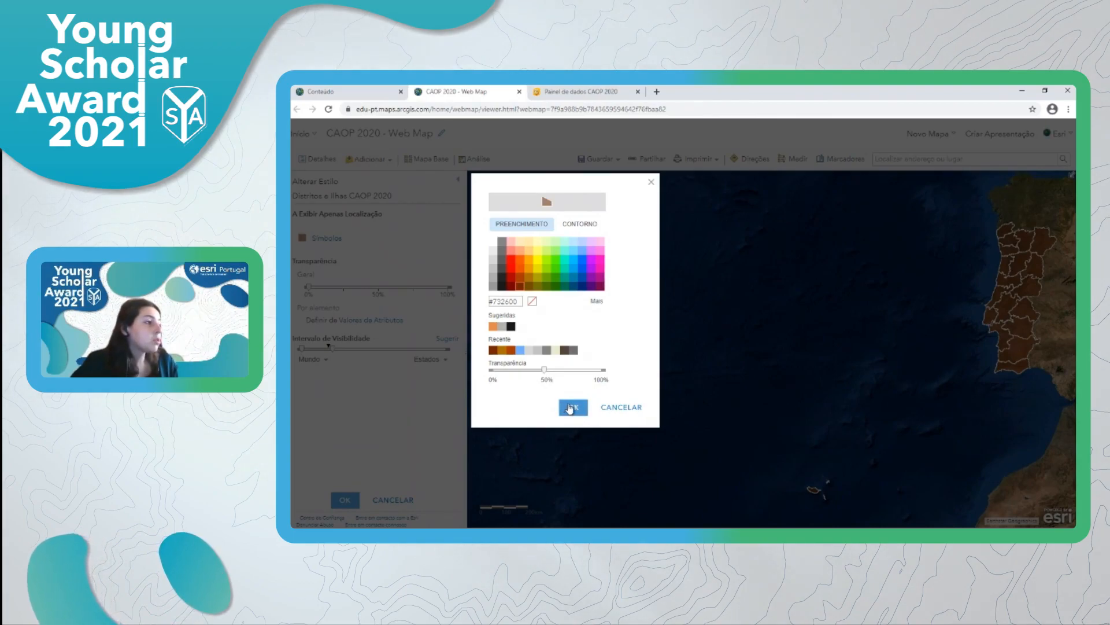
click(571, 408)
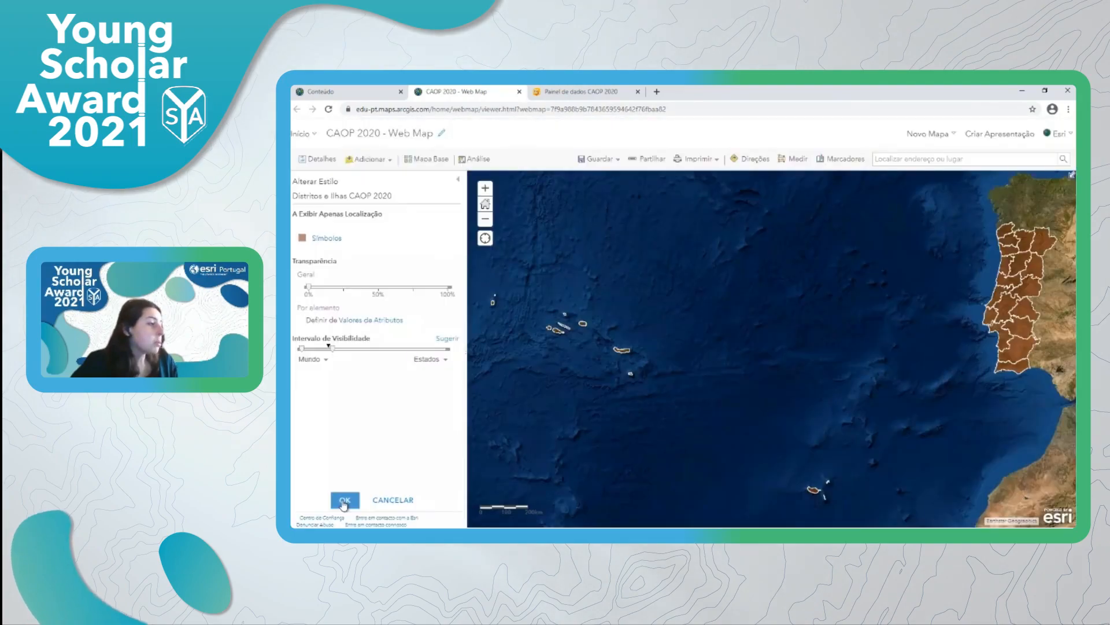
click(344, 501)
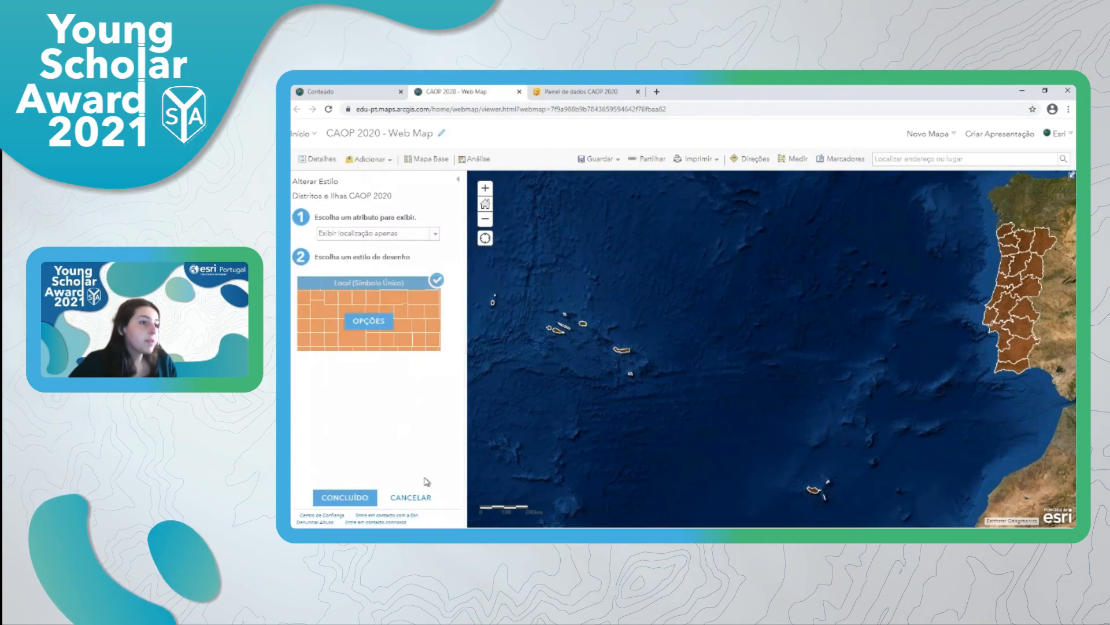
click(345, 497)
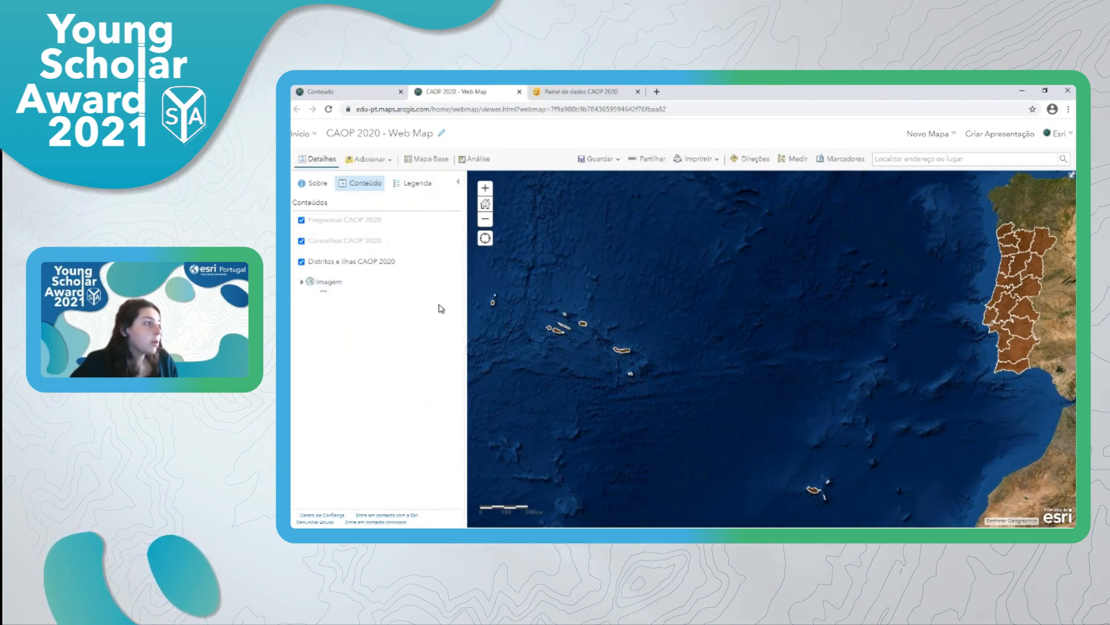
Step: Check the visibility range settings of the Distritos e Ilhas CAOP 2020 layer without changing them
mouse_move(377, 232)
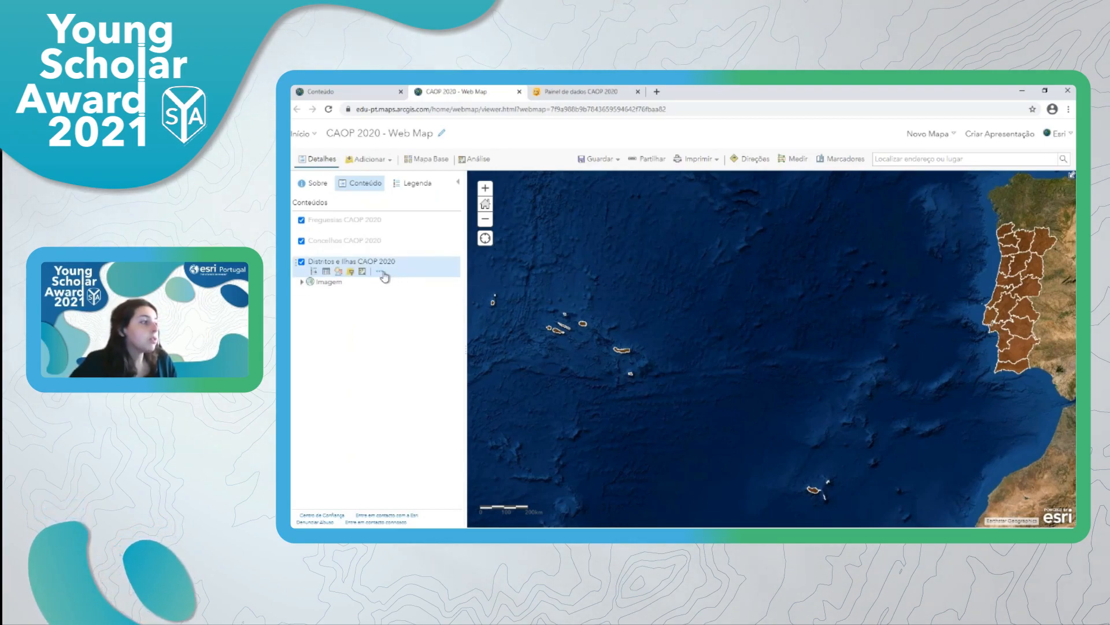
click(384, 277)
mouse_move(428, 307)
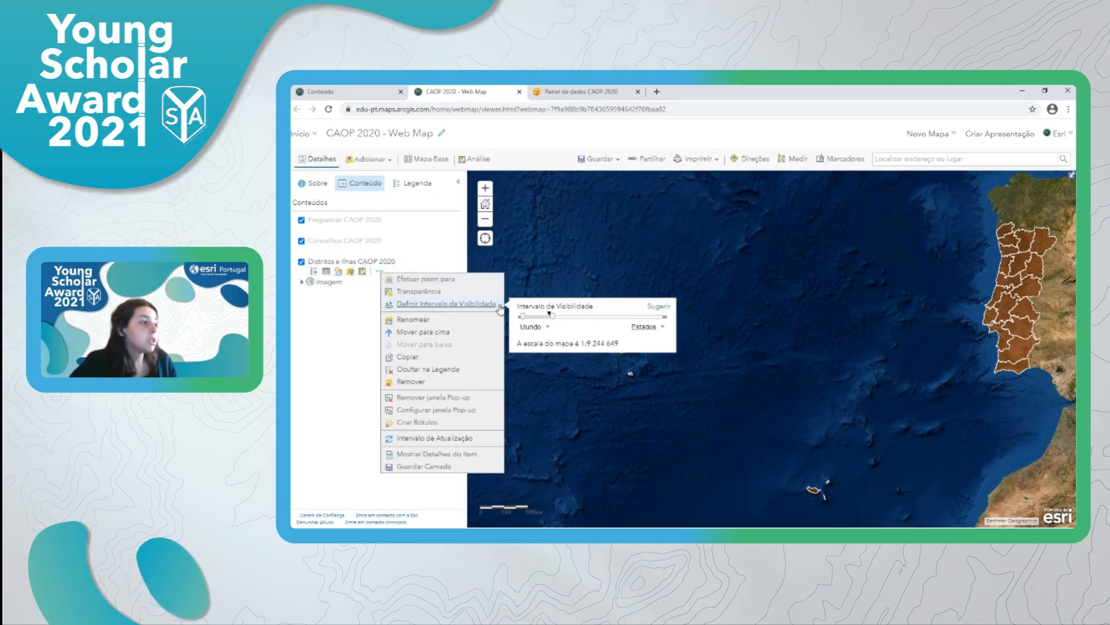
click(643, 266)
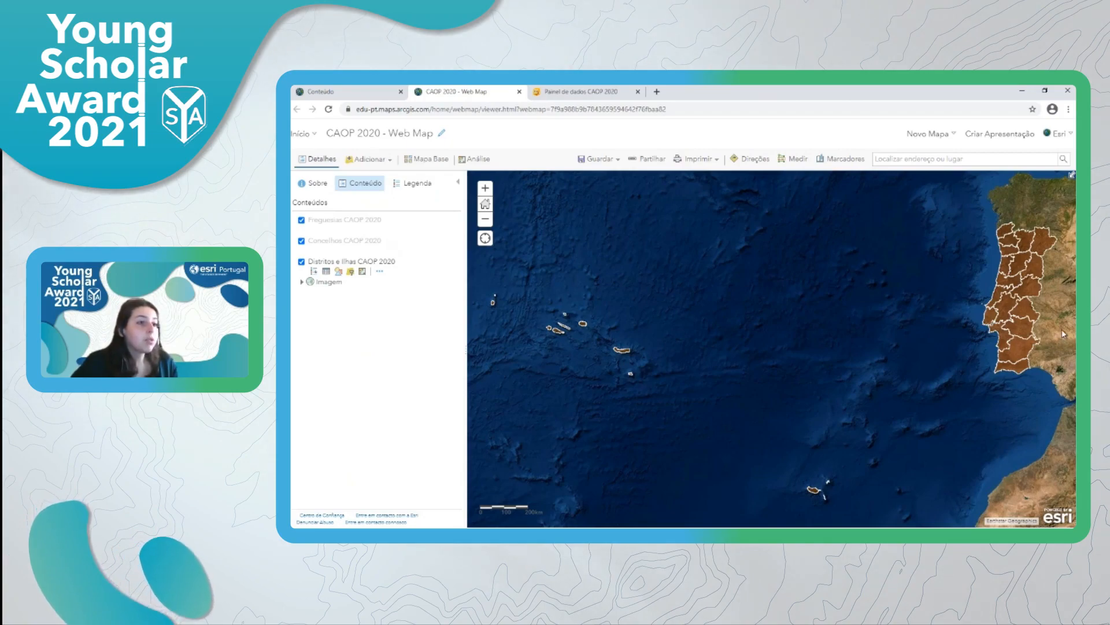
Step: Zoom in on southern mainland Portugal to examine which CAOP 2020 layer is drawn at each map scale
scroll(1062, 328, up, 2)
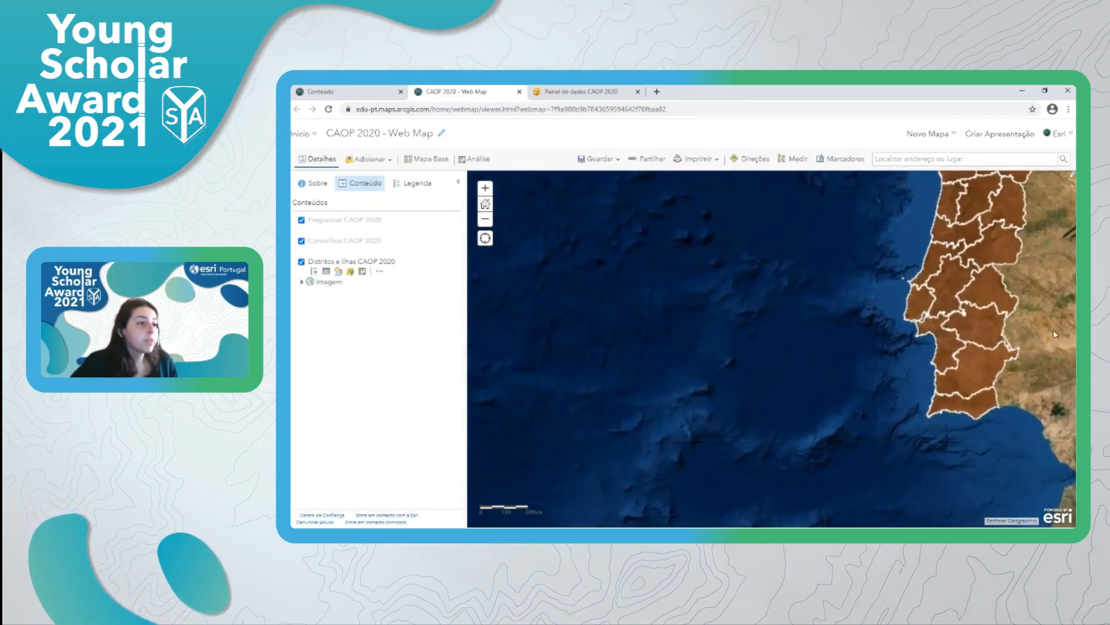
scroll(1054, 331, up, 1)
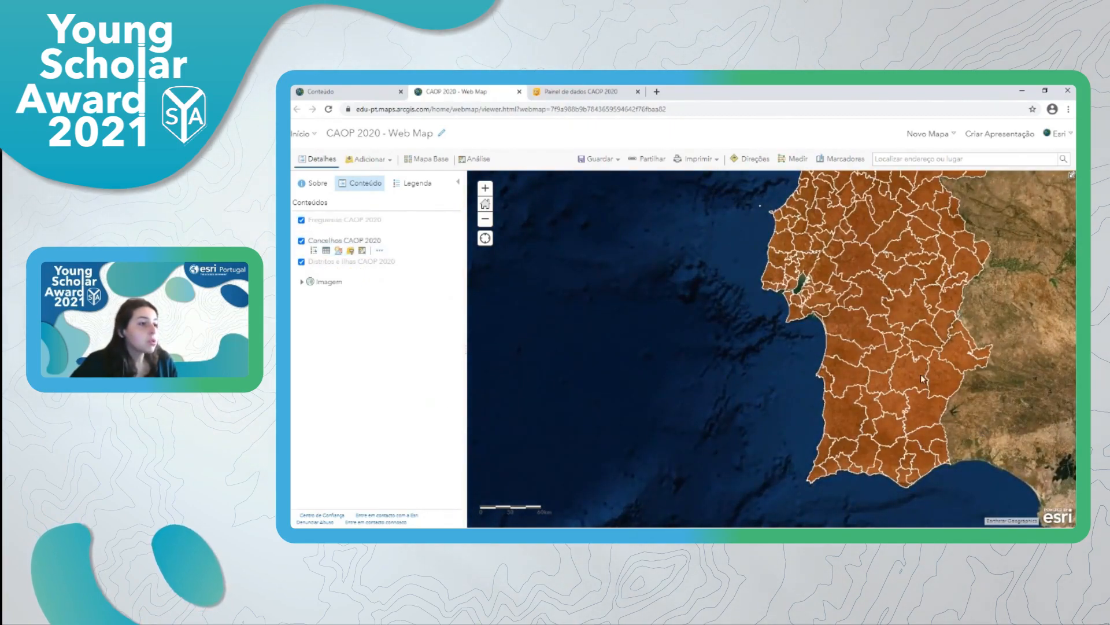
scroll(914, 355, up, 2)
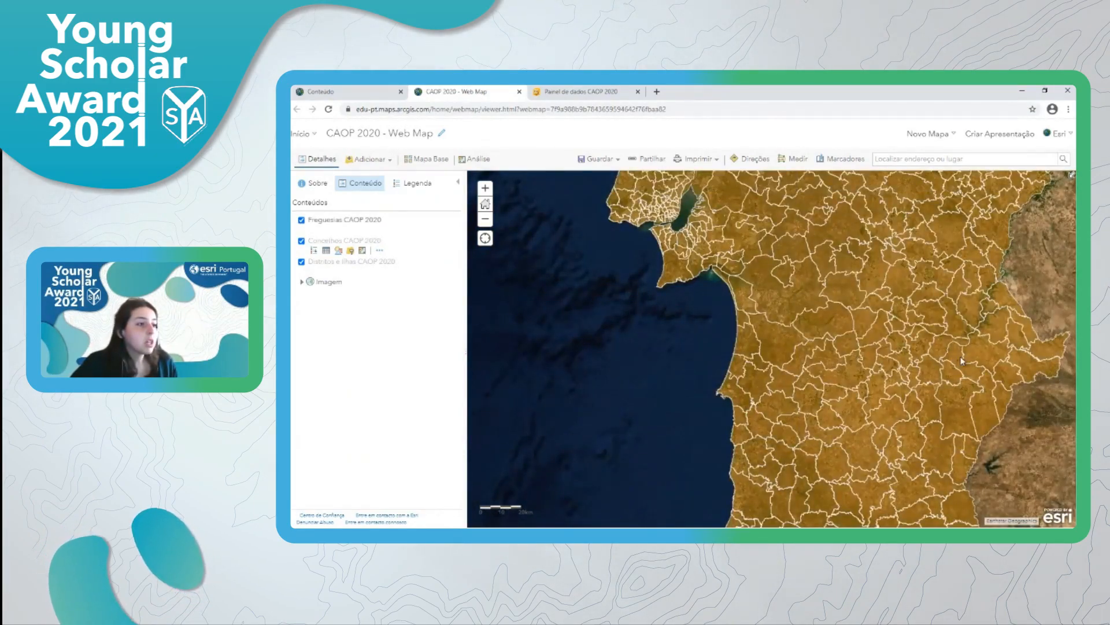
scroll(852, 332, up, 3)
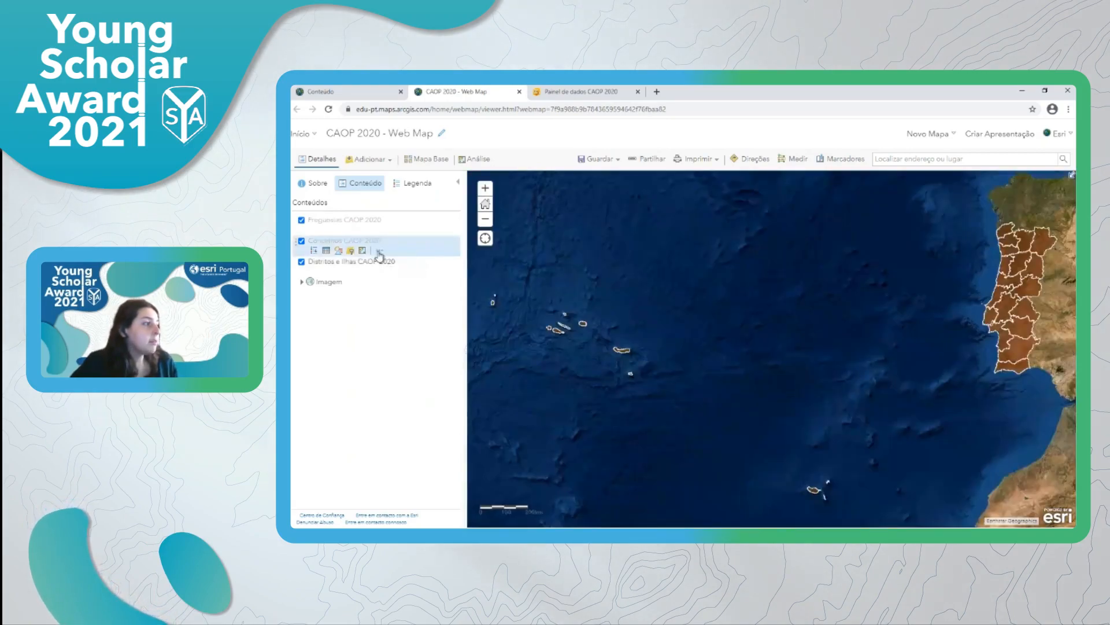
Step: Inspect the attributes in the pop-up of Ilha de São Miguel on the map and close it
click(379, 252)
click(660, 341)
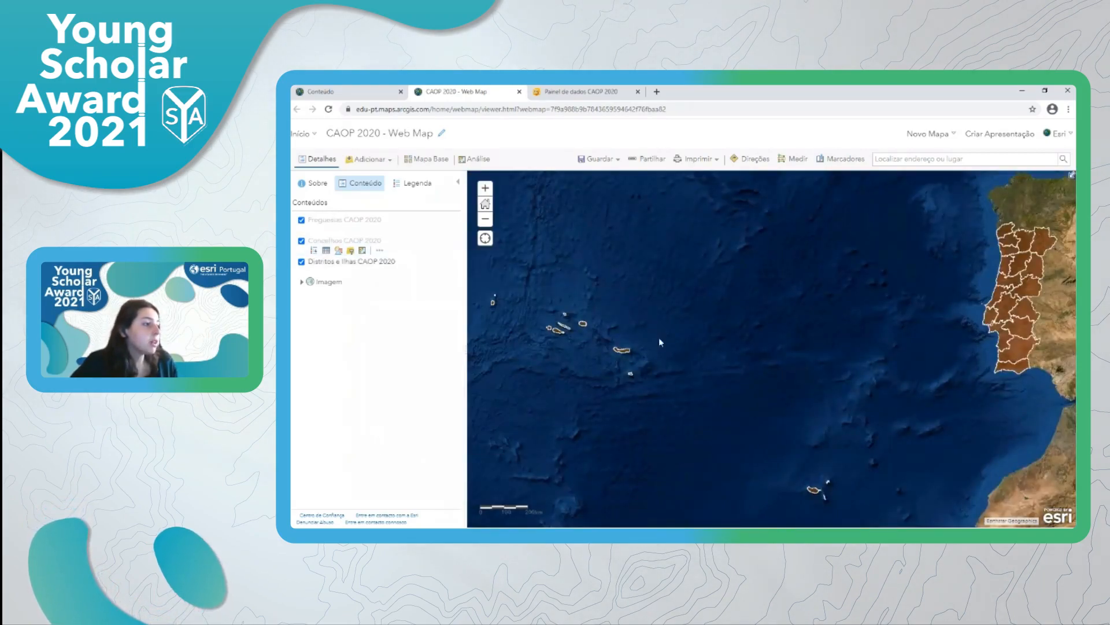
click(623, 354)
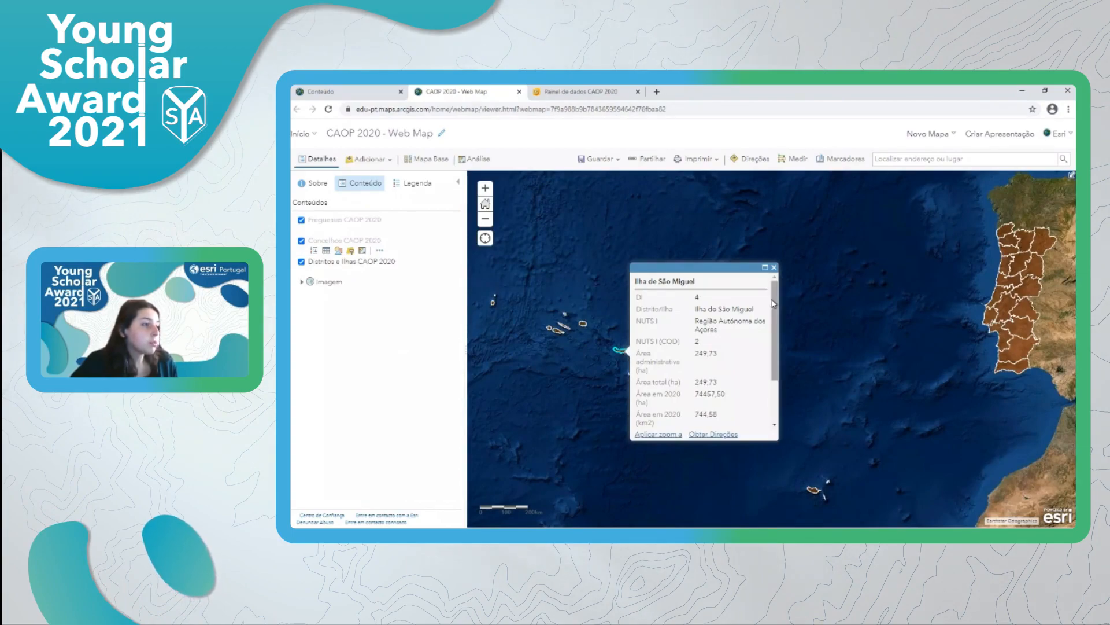
drag(776, 299, 776, 341)
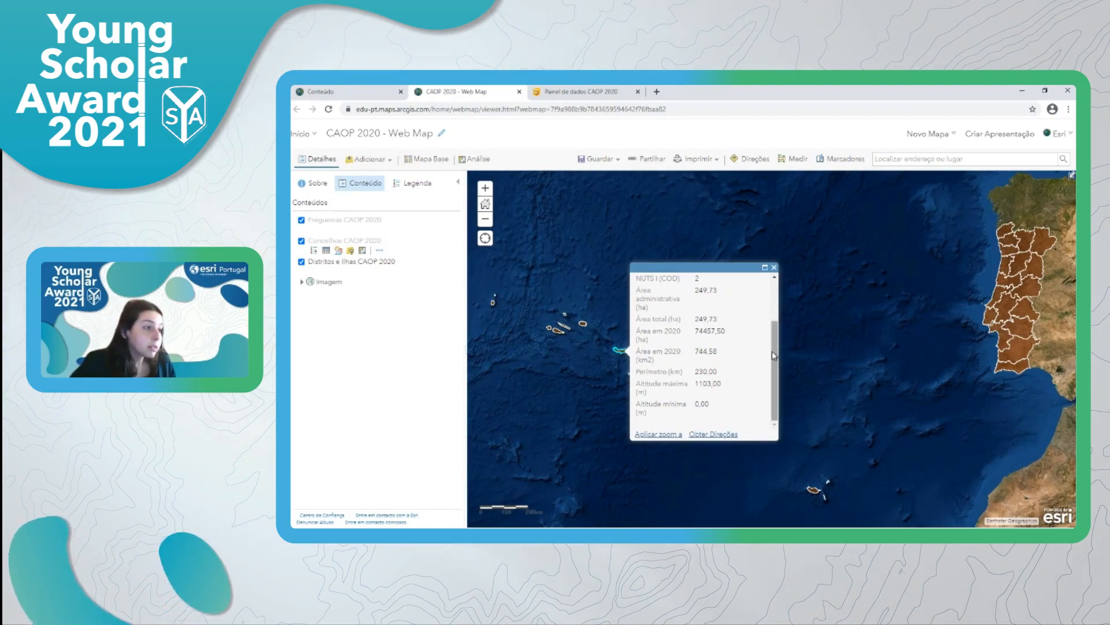
drag(775, 354, 773, 276)
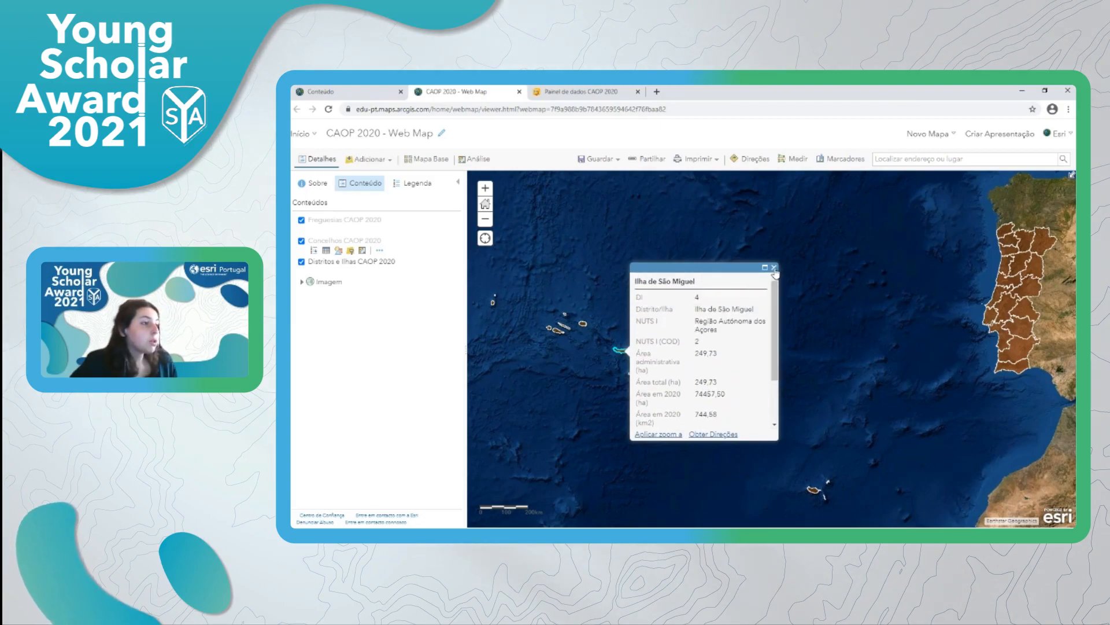
click(774, 267)
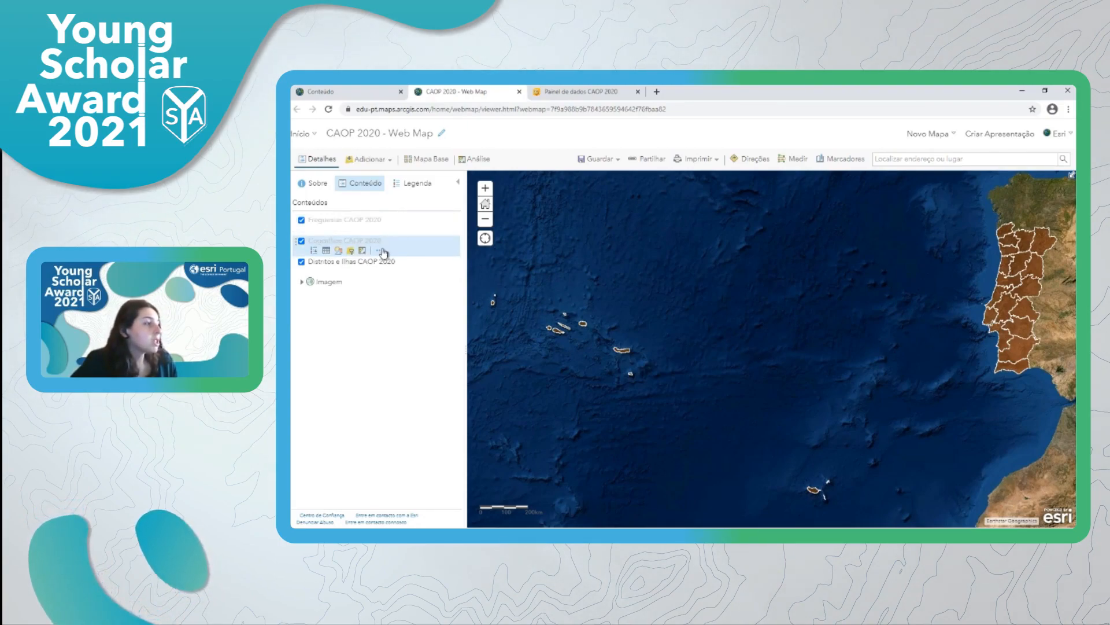
Step: Open the attribute configuration of the Concelhos CAOP 2020 pop-up and move the {Concelho1} field up one place
click(381, 250)
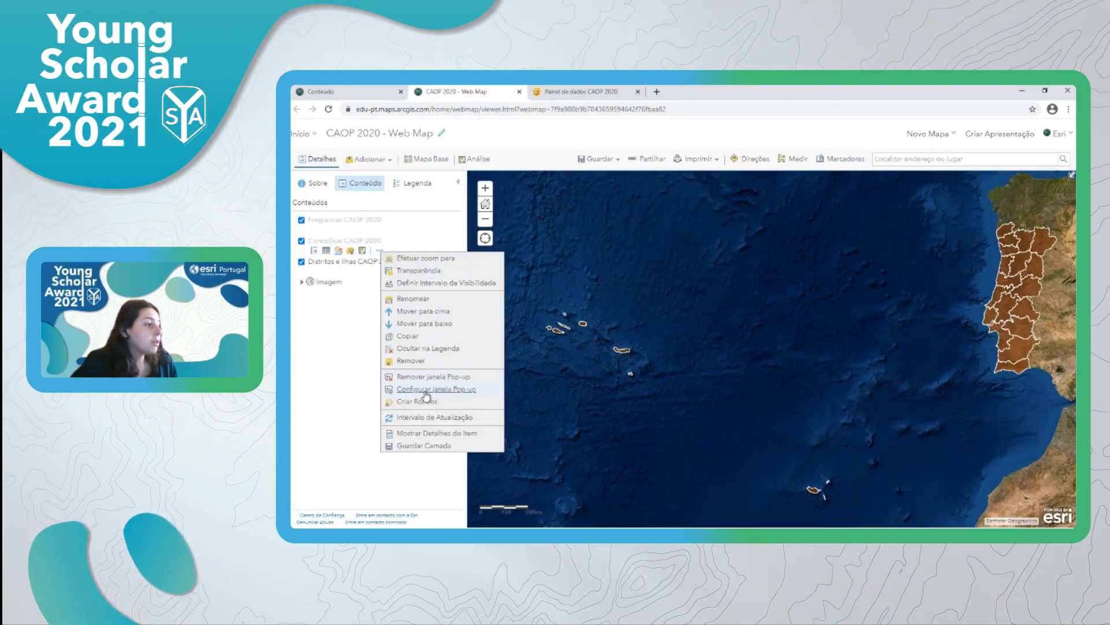
click(463, 391)
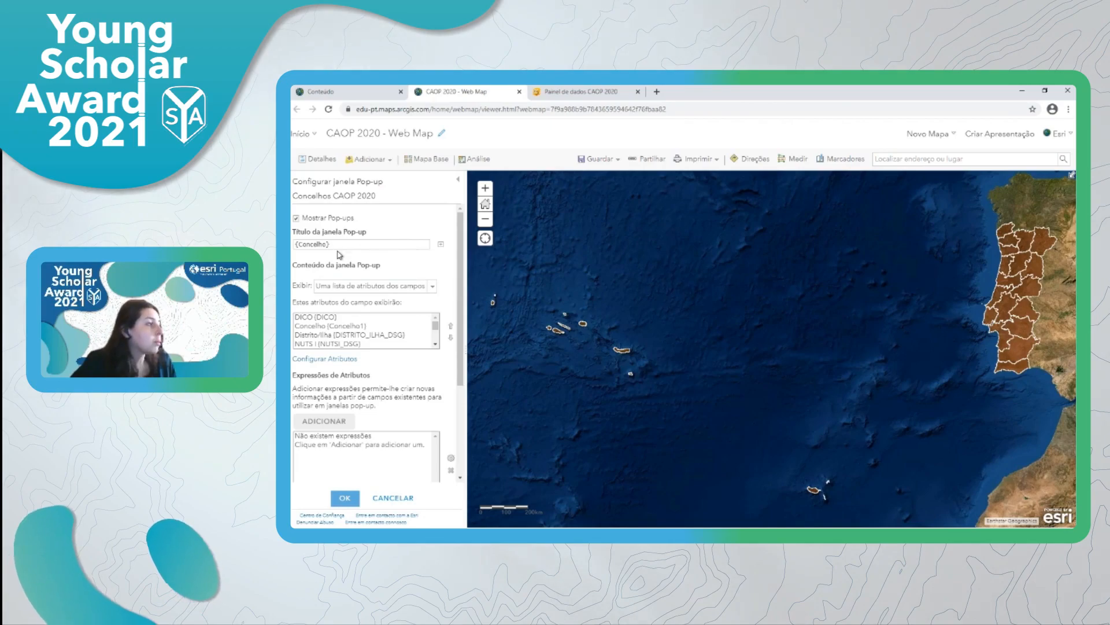
click(326, 359)
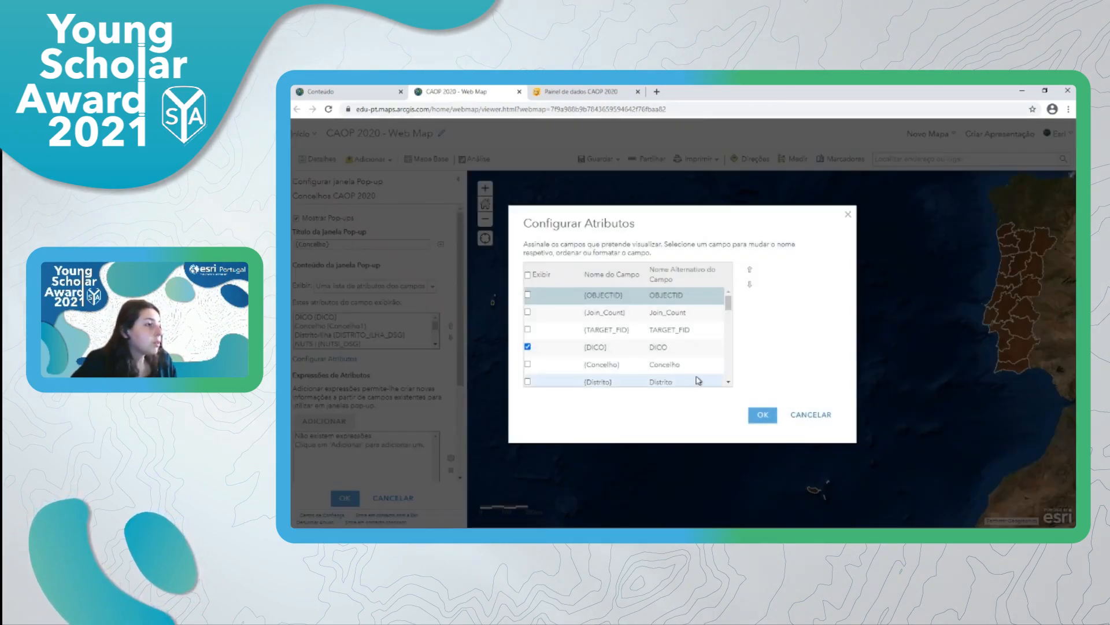
mouse_move(729, 306)
mouse_down()
mouse_move(727, 331)
mouse_move(730, 317)
mouse_up()
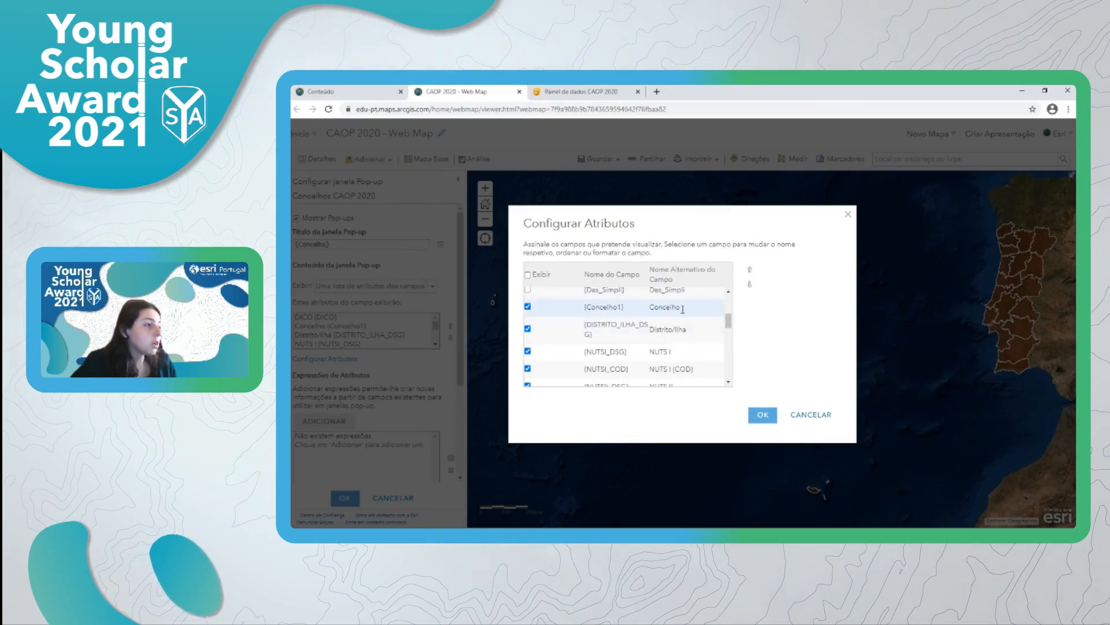
click(683, 310)
click(750, 269)
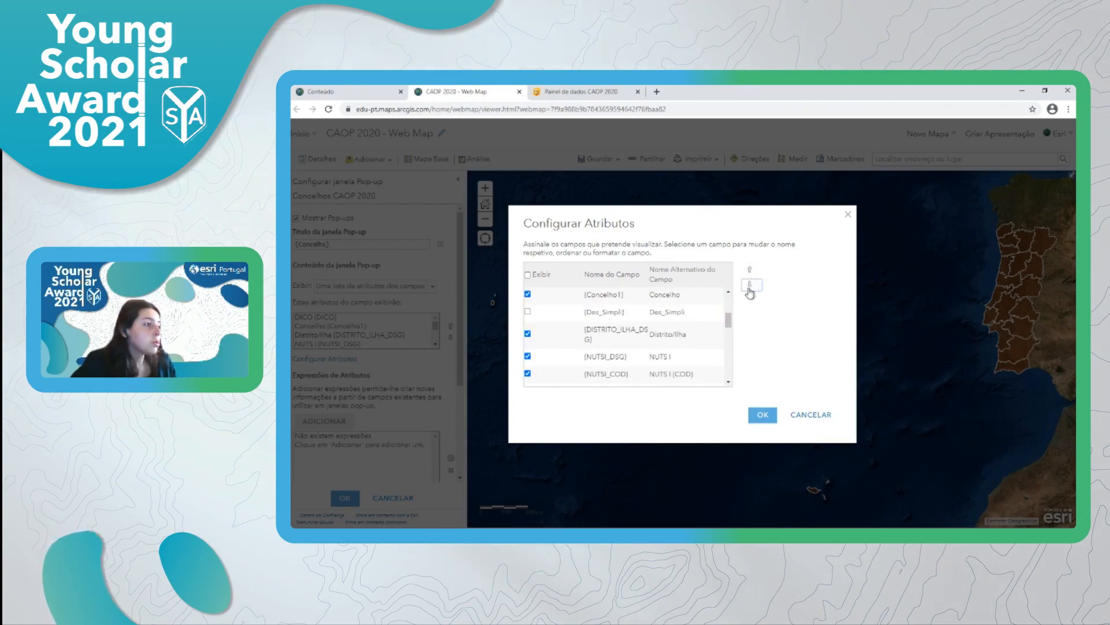
Step: Check the alias of {NUTSI_COD} and the alias and number format of {AREA_2020_ha}, and accept the attribute configuration
scroll(665, 347, down, 1)
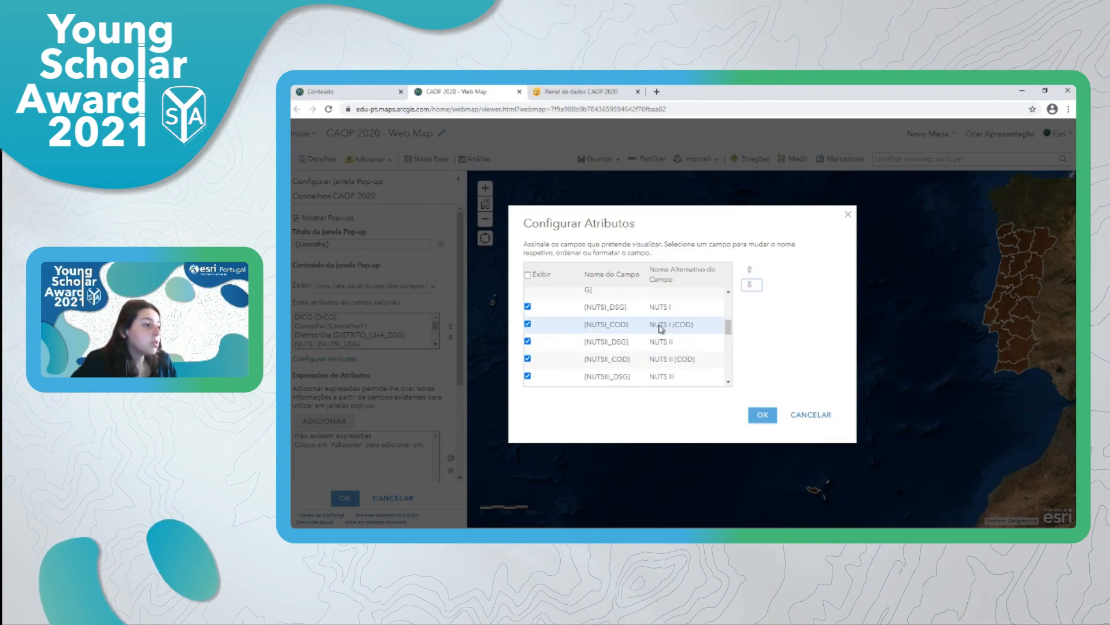
click(662, 326)
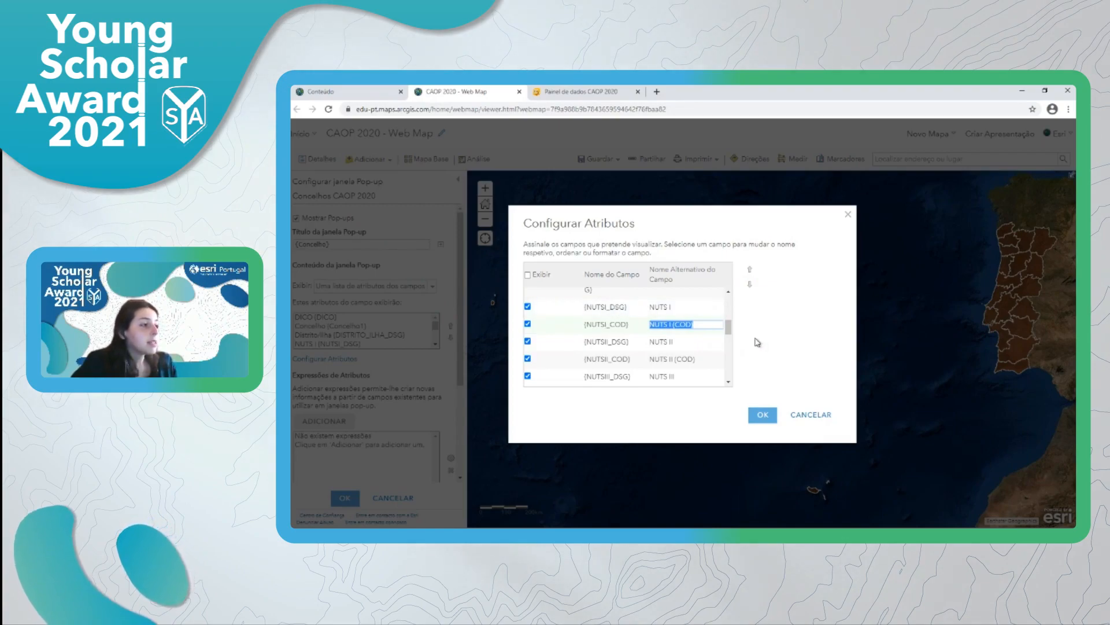
click(729, 328)
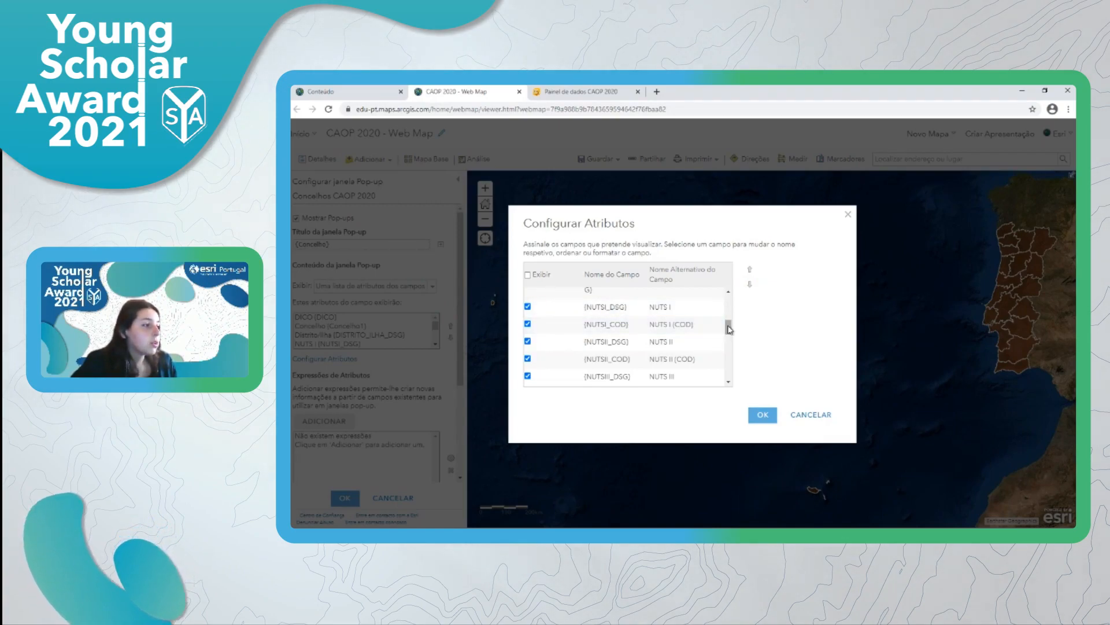
drag(729, 328, 730, 347)
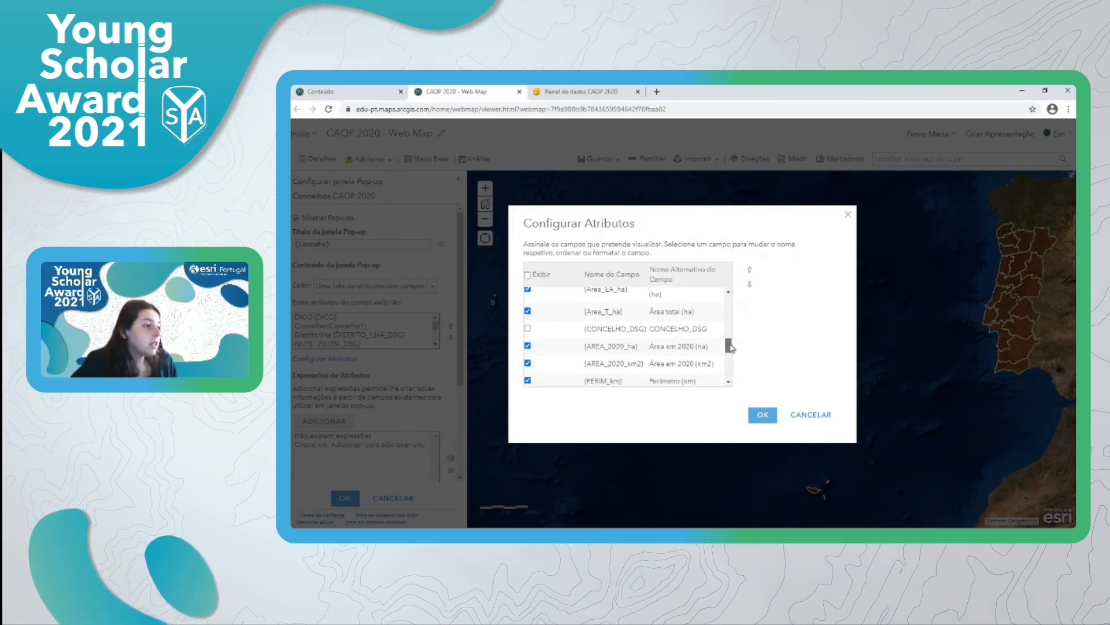
click(677, 350)
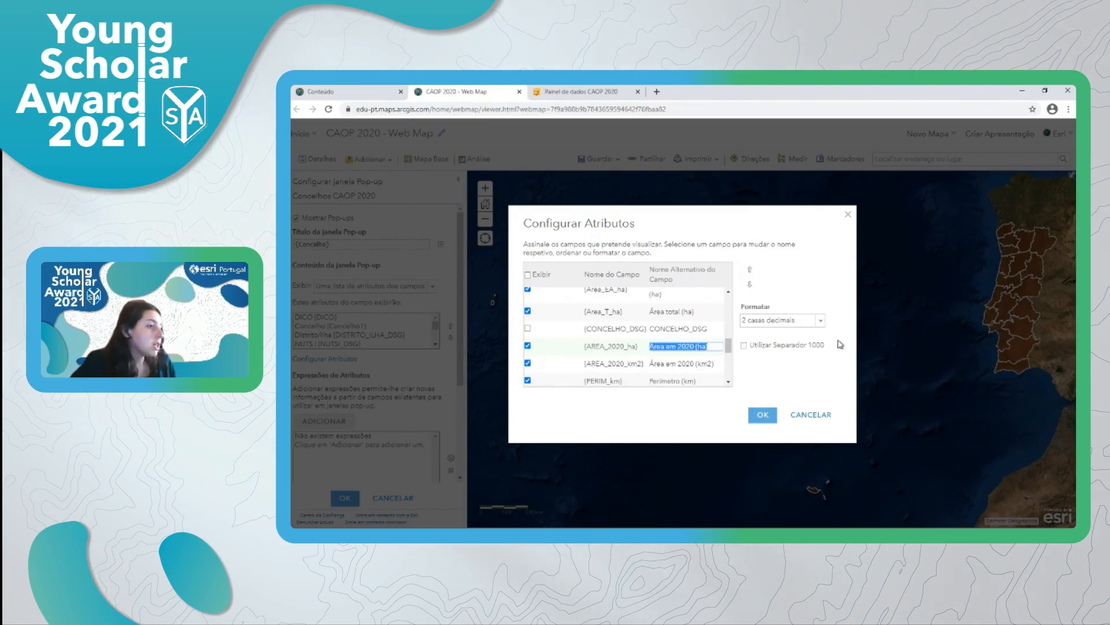
click(772, 381)
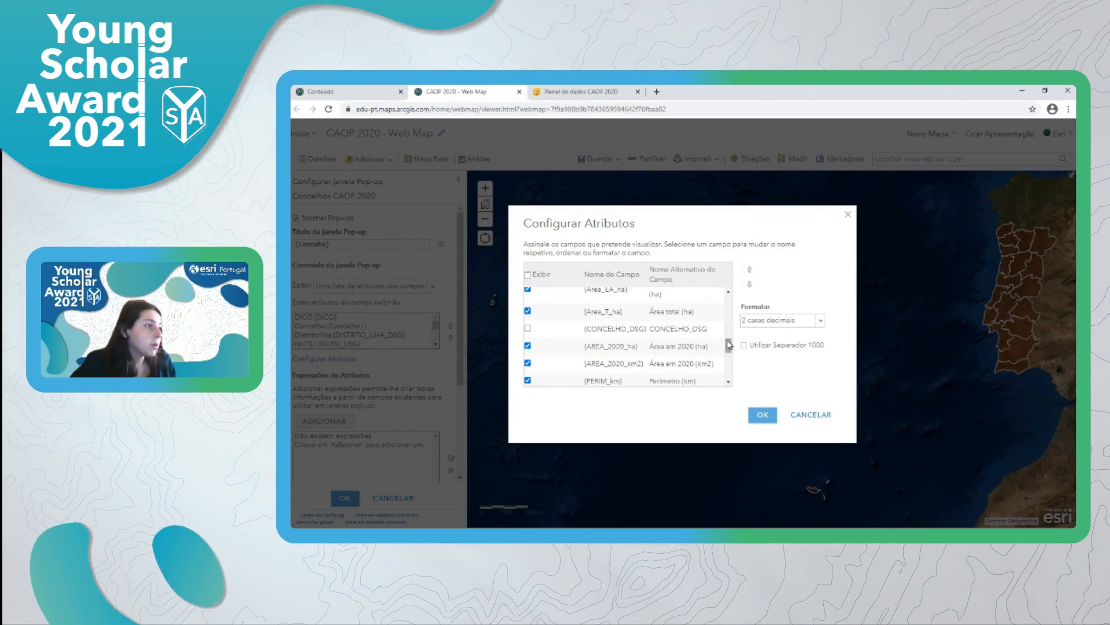
mouse_move(728, 345)
mouse_down()
mouse_move(728, 362)
mouse_move(729, 338)
mouse_up()
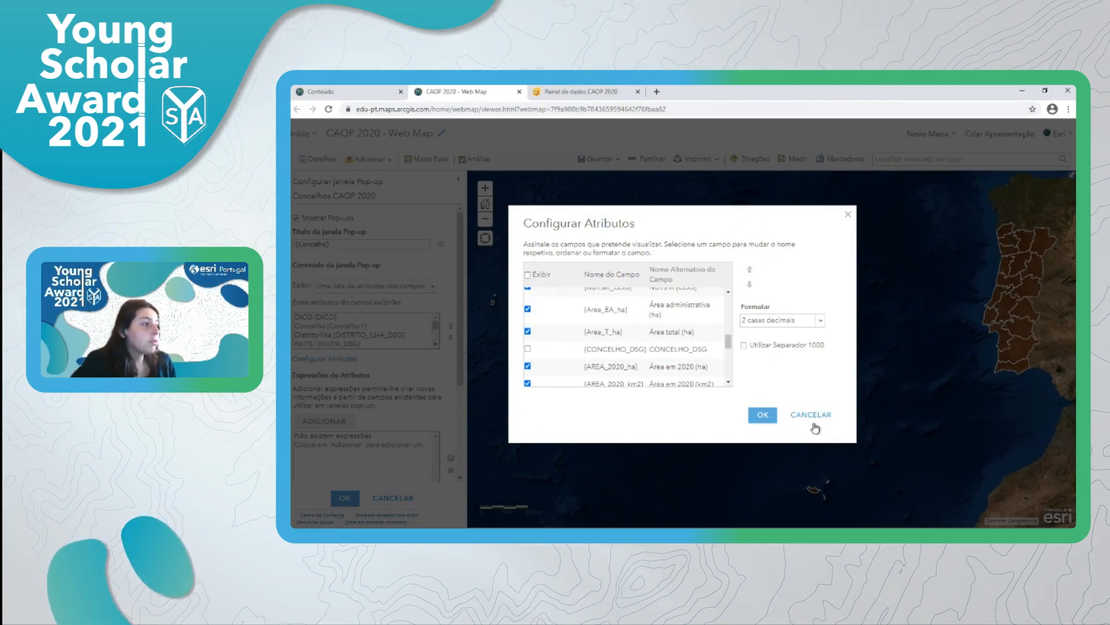
click(768, 418)
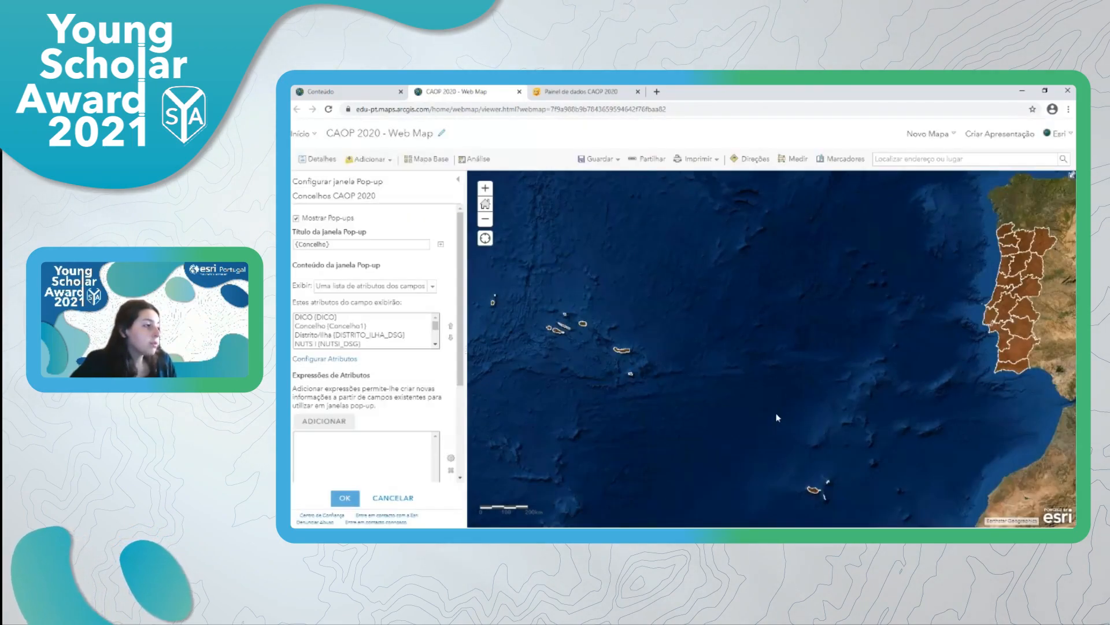
Step: Accept the pop-up configuration of Concelhos CAOP 2020, look over the available basemaps and close the gallery
mouse_move(459, 378)
mouse_down()
mouse_move(458, 455)
mouse_move(465, 370)
mouse_up()
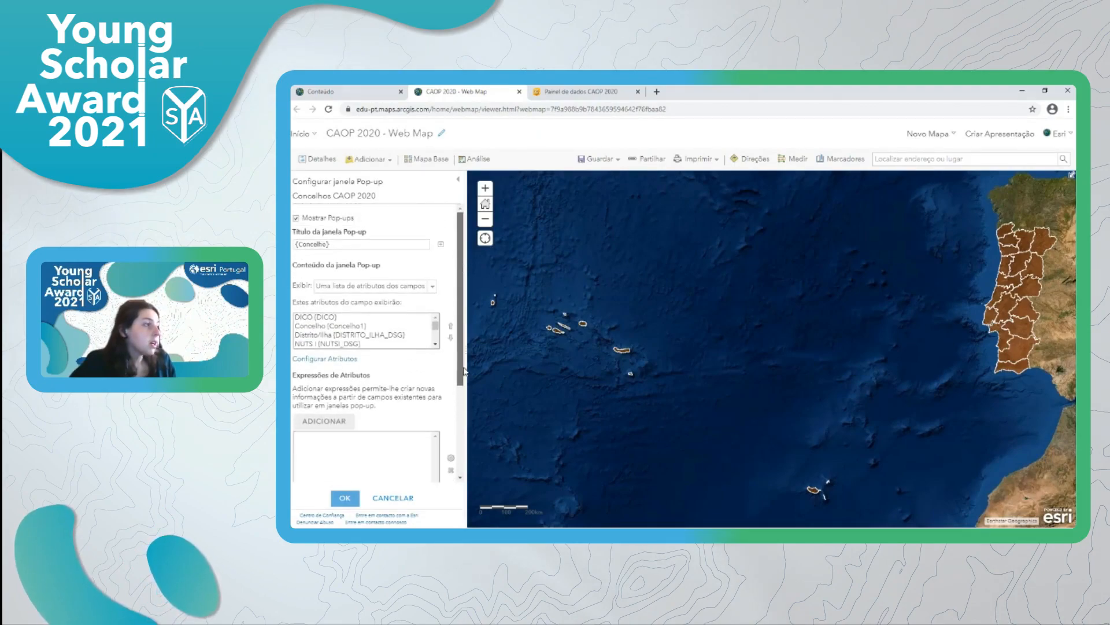
click(341, 498)
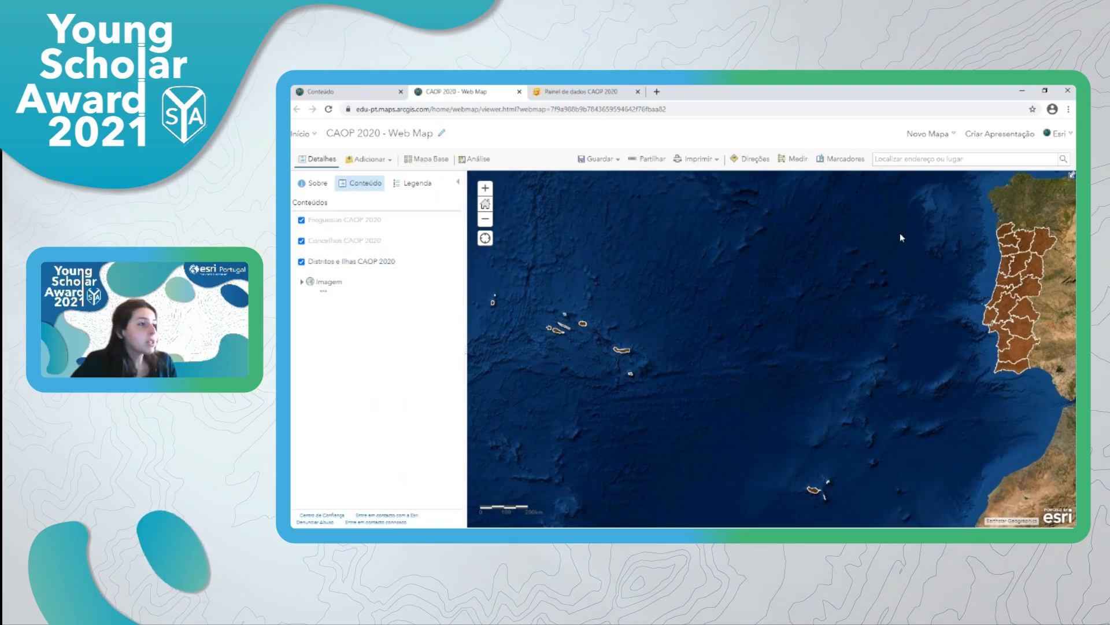
click(428, 159)
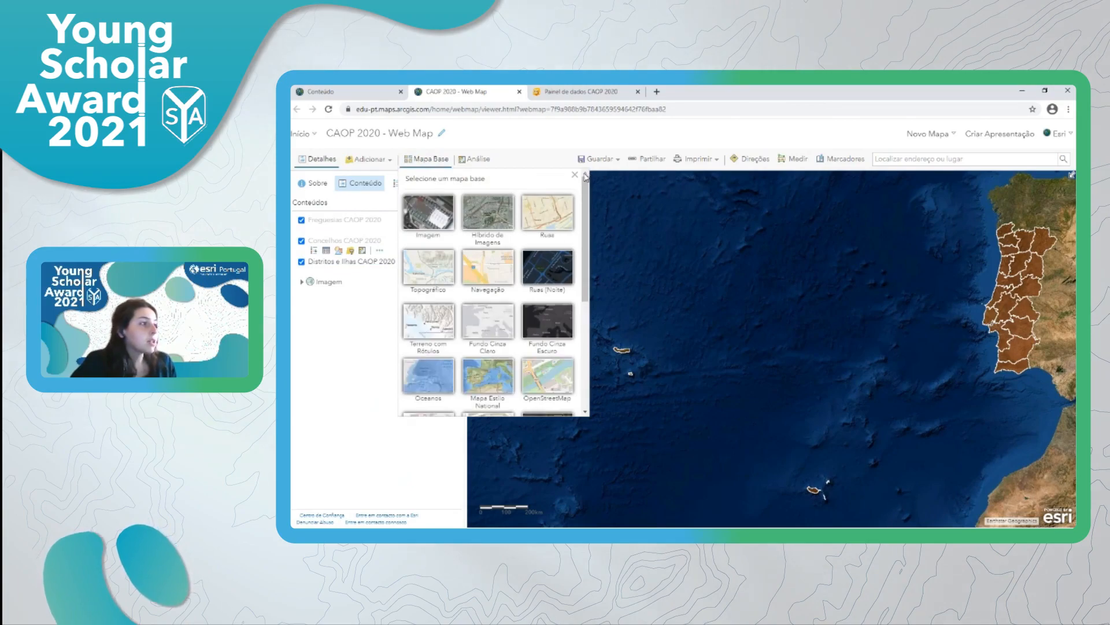
click(575, 174)
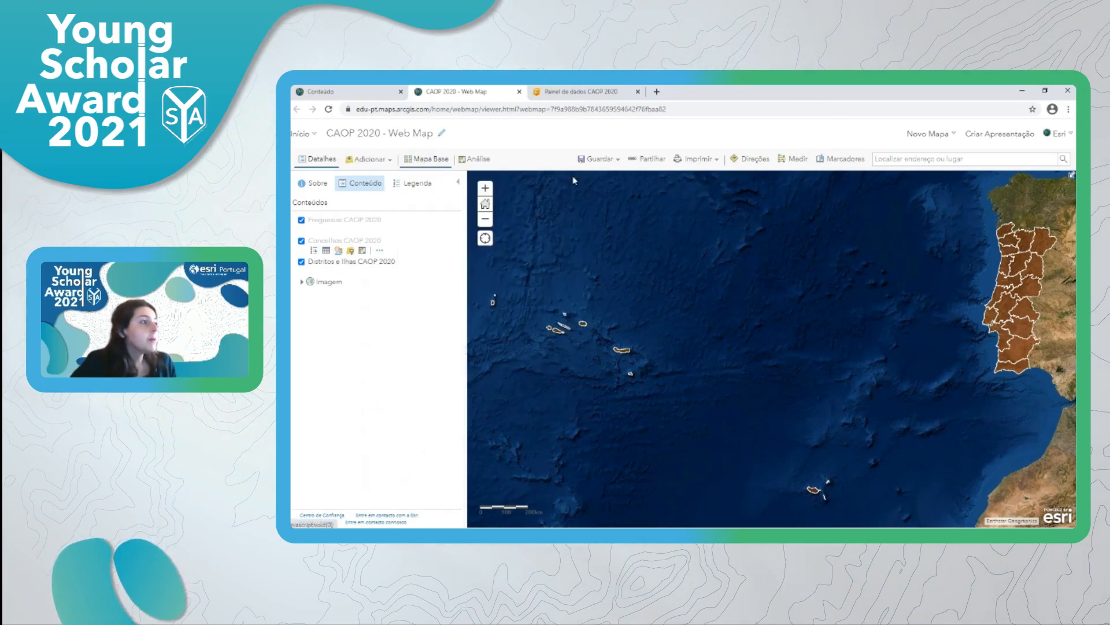
Step: Save the web map and switch to the open Painel de dados CAOP 2020 dashboard
click(598, 160)
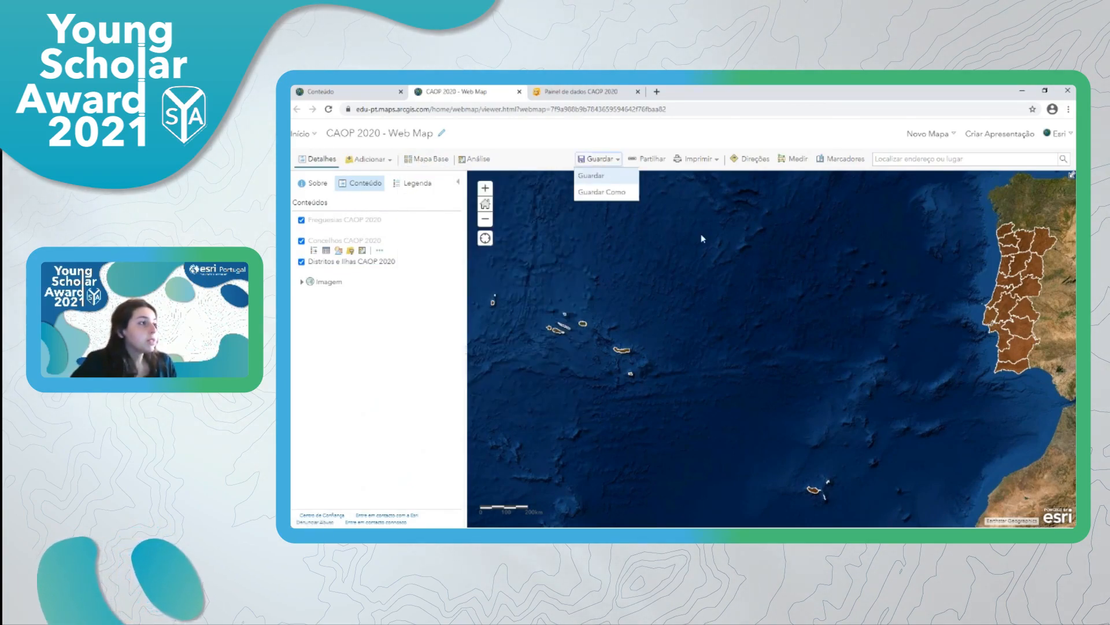
click(592, 176)
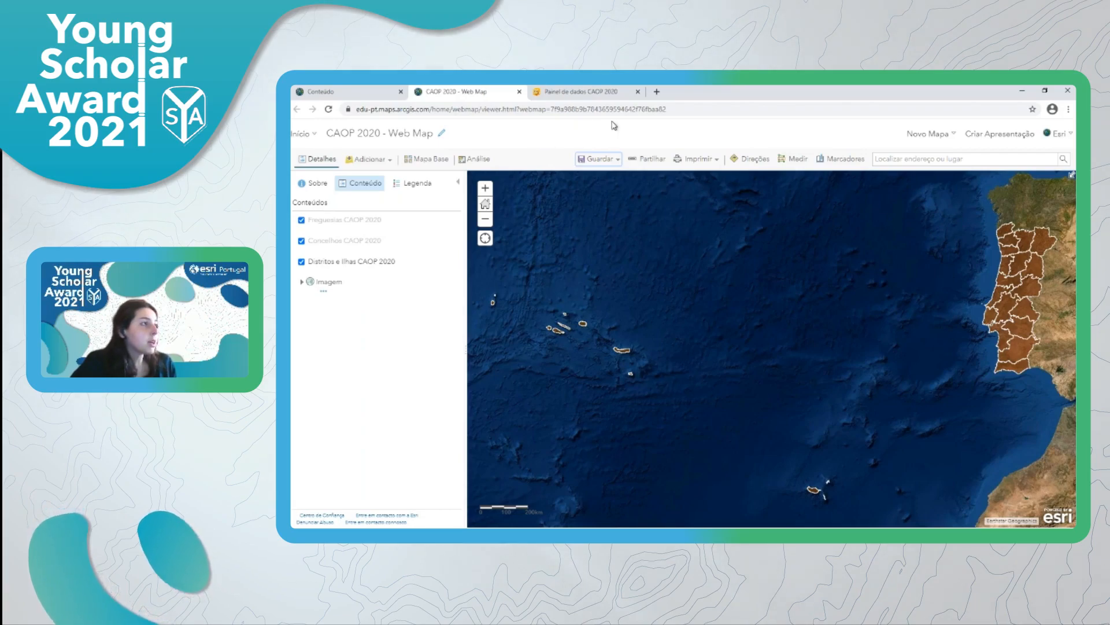
click(579, 92)
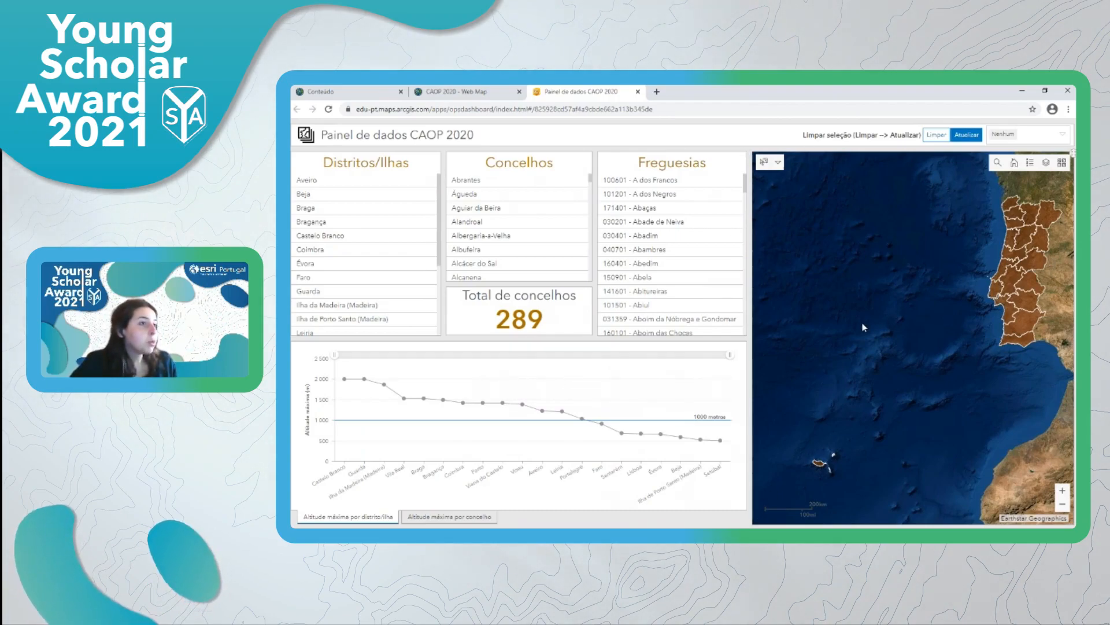
Step: Zoom the dashboard map out to include the Azores and show the maximum altitude chart by concelho
drag(866, 322, 871, 320)
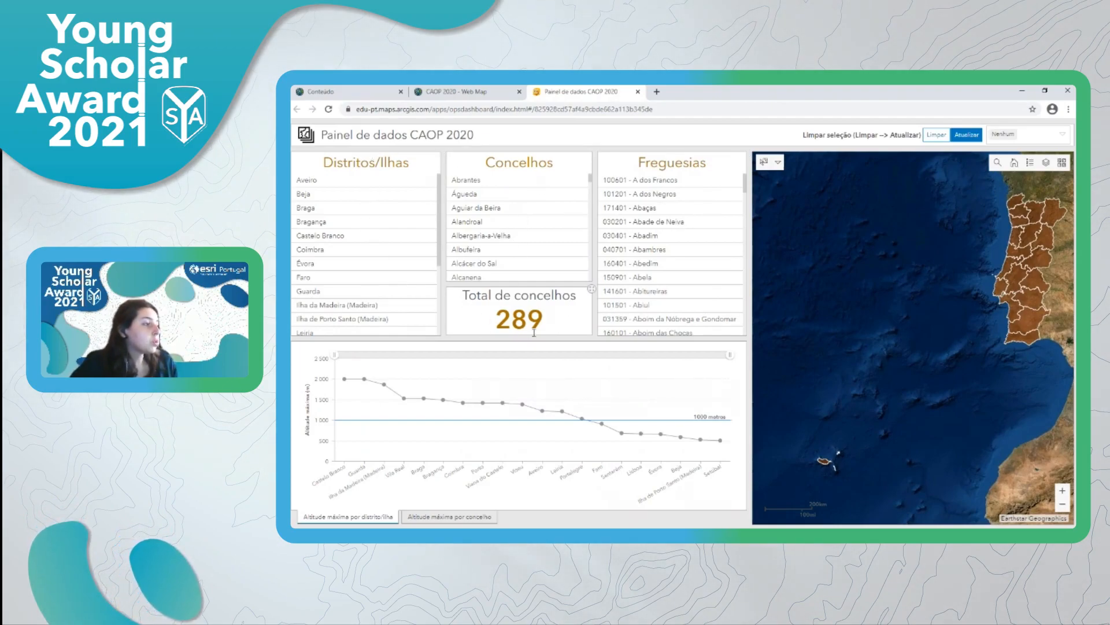
scroll(792, 314, down, 2)
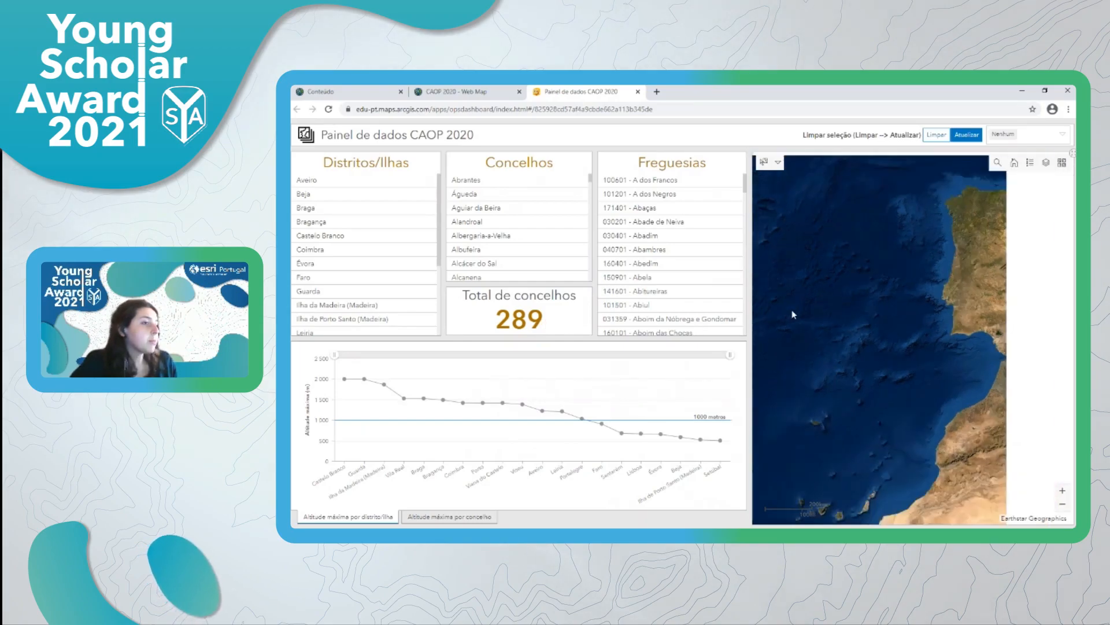
drag(792, 313, 896, 318)
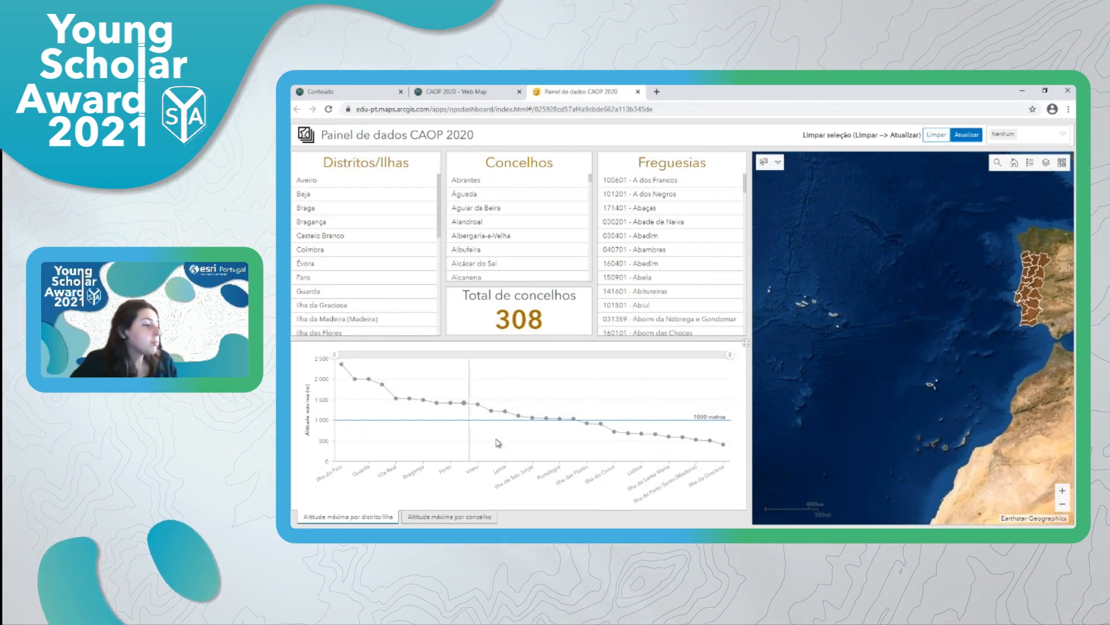
click(454, 517)
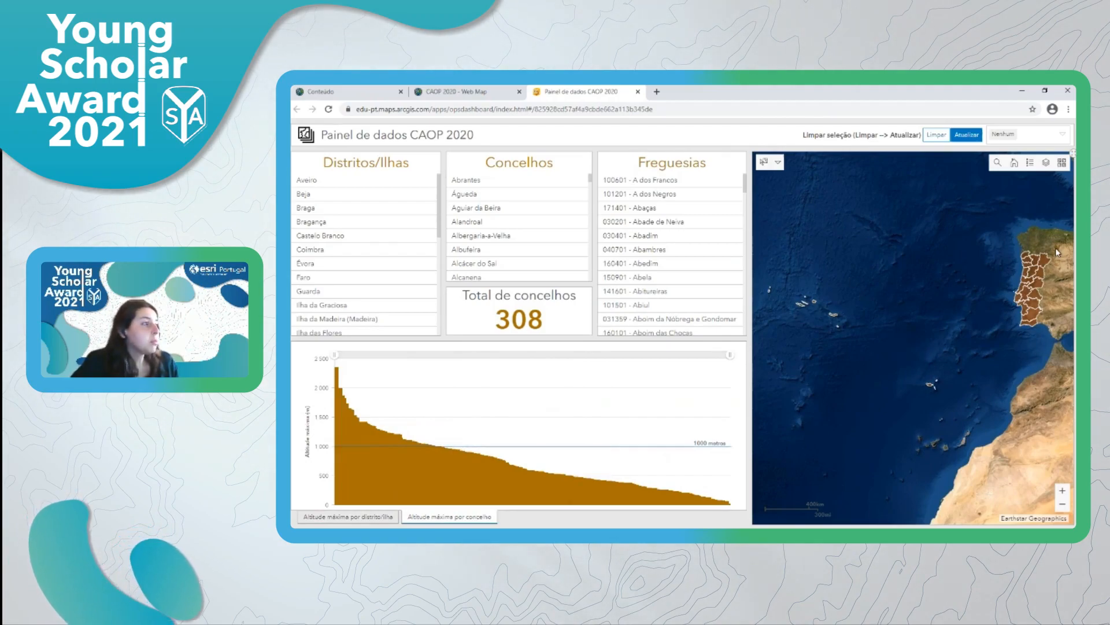
Step: Filter the dashboard by the districts and islands Ilha da Graciosa, Bragança and Aveiro
click(1007, 135)
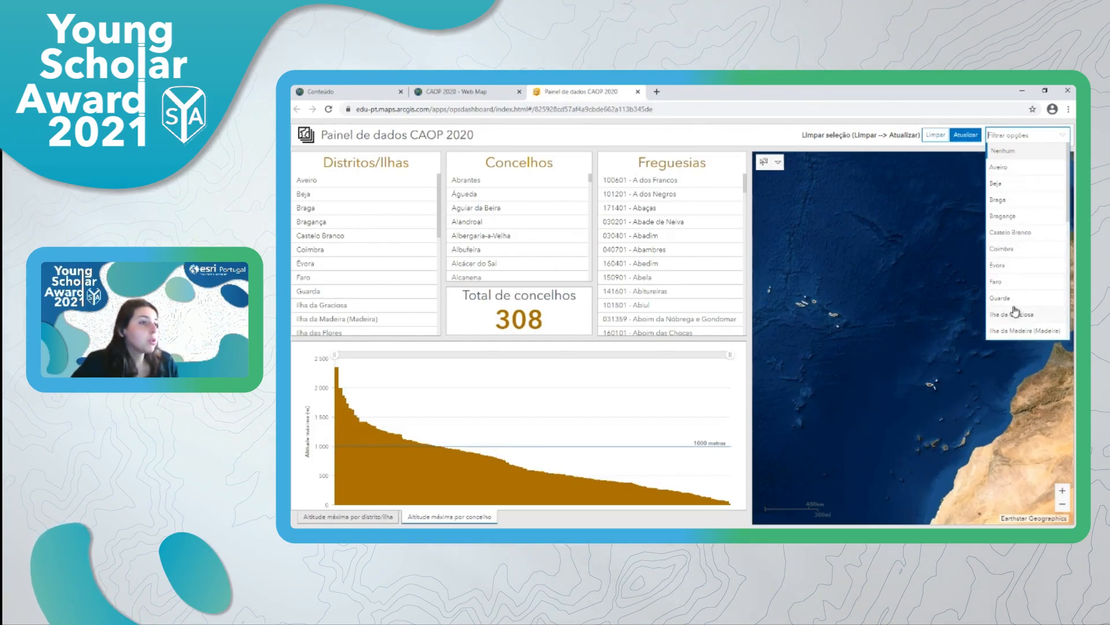
click(1017, 216)
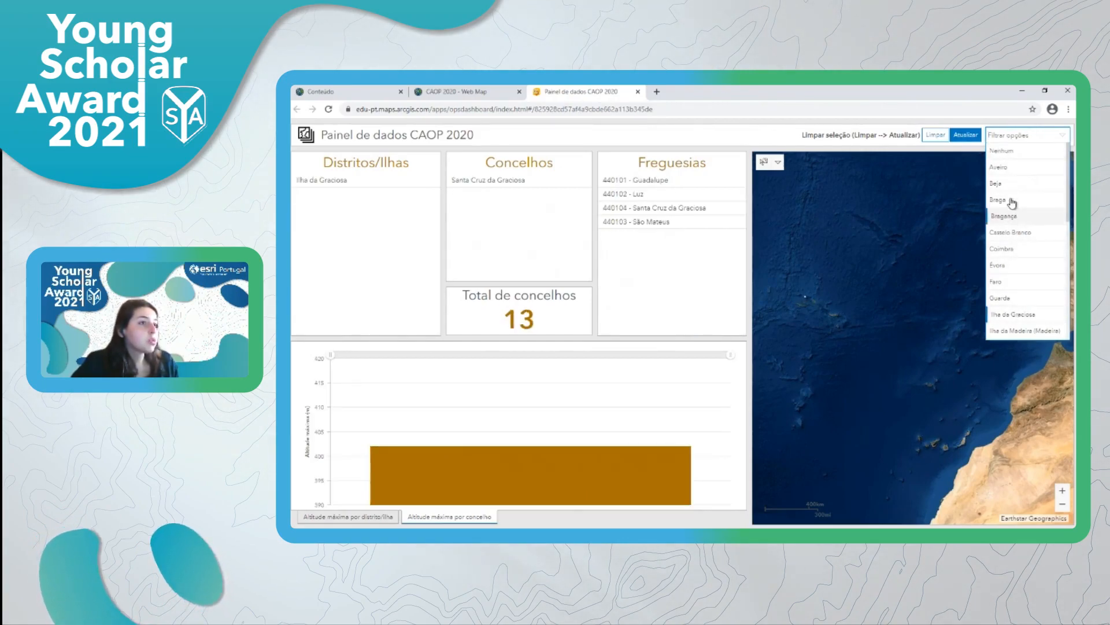
click(1016, 173)
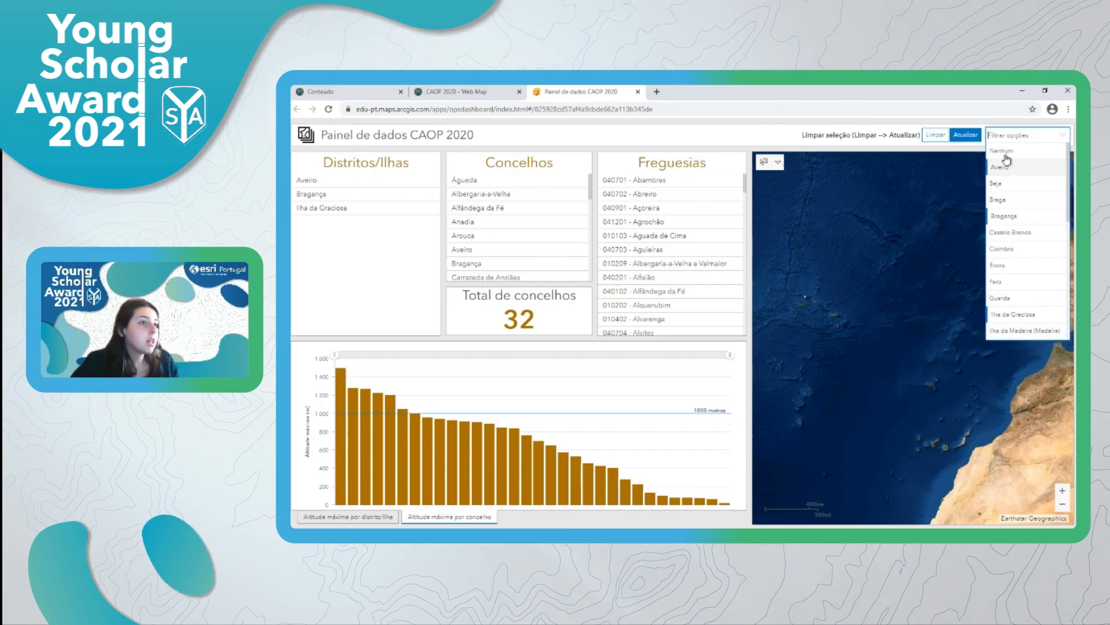
click(947, 178)
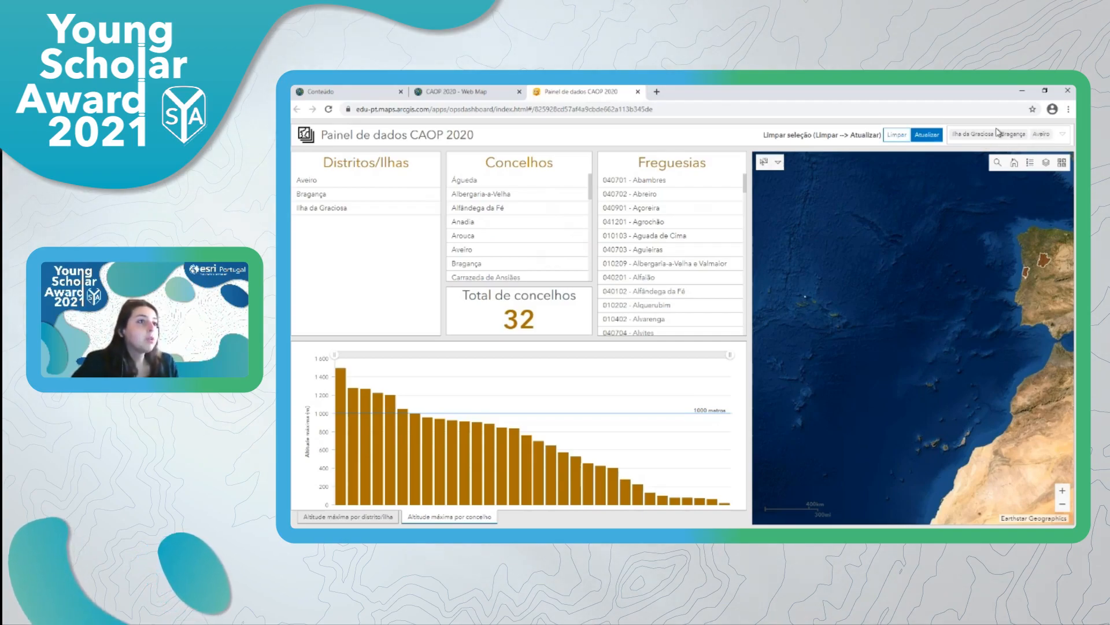
Step: Clear the dashboard selection and reset the district filter to Nenhum
click(897, 137)
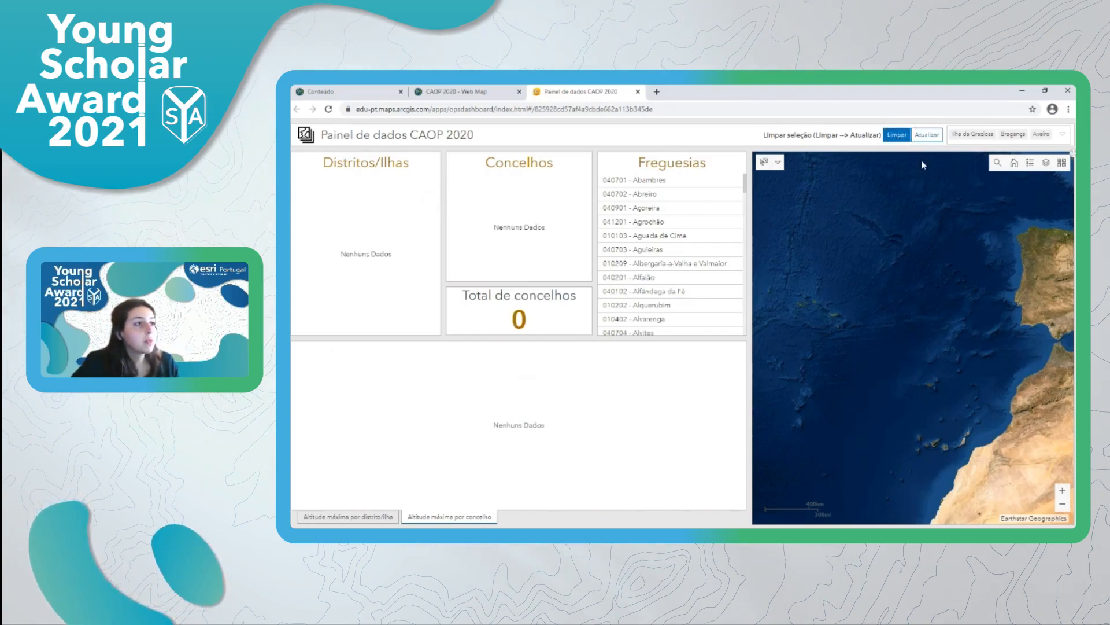
click(1000, 135)
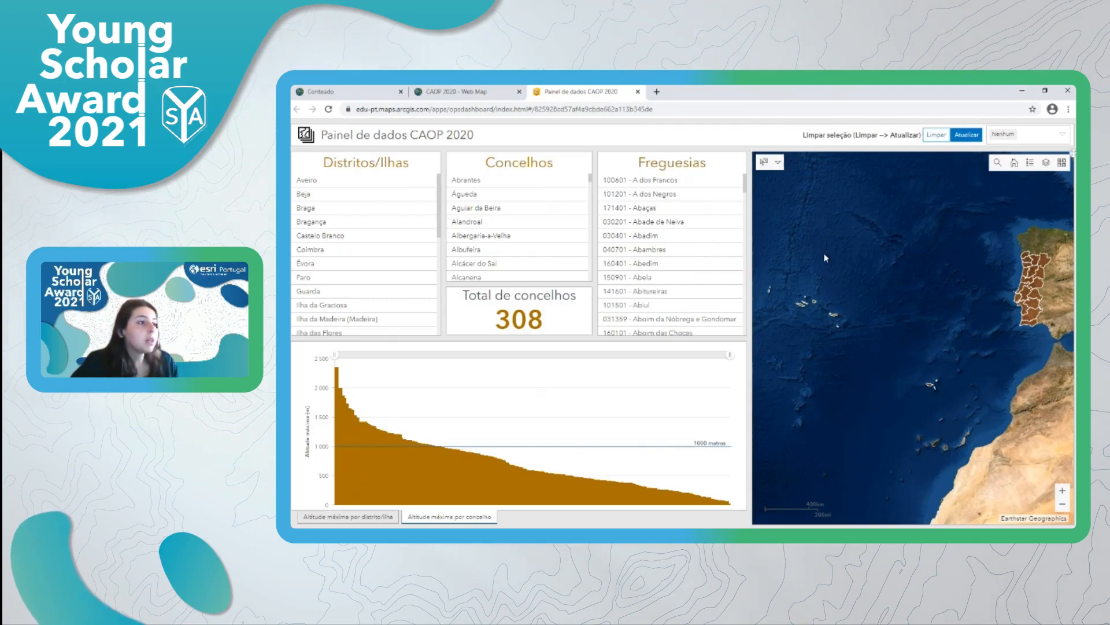
drag(831, 250, 833, 247)
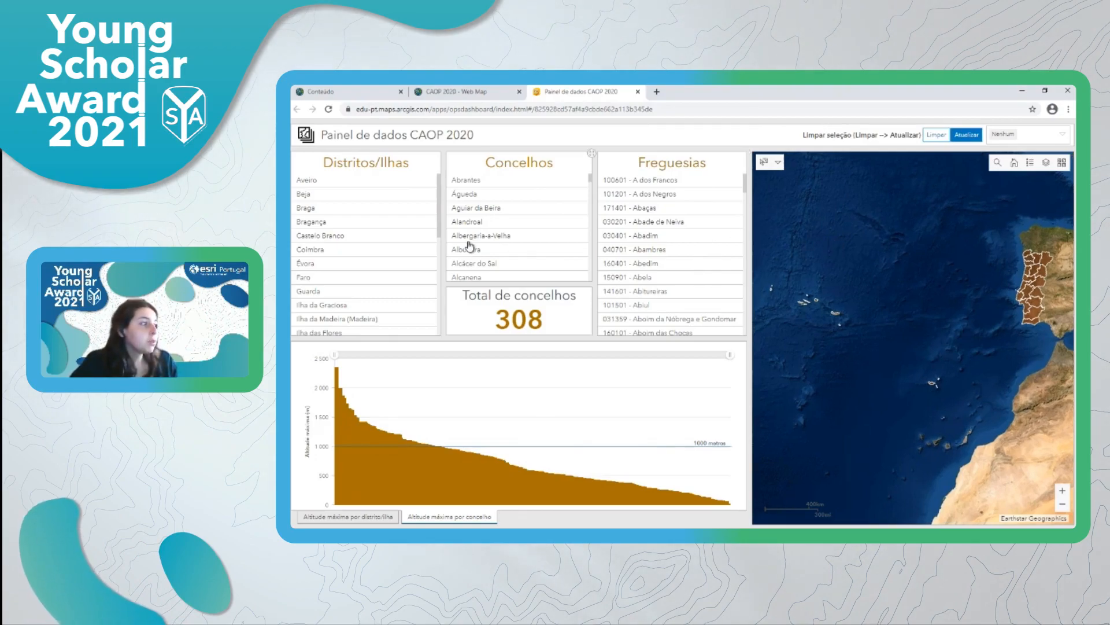
Step: Select Faro in the Distritos/Ilhas list, inspect the maximum altitudes of its concelhos, and deselect it
click(351, 279)
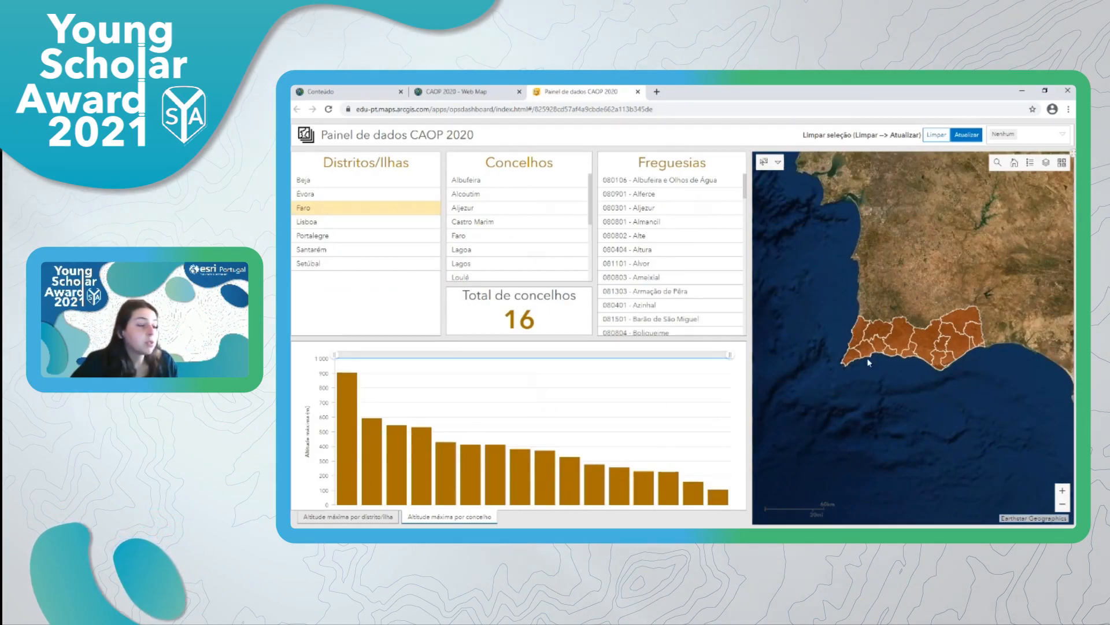
mouse_move(440, 493)
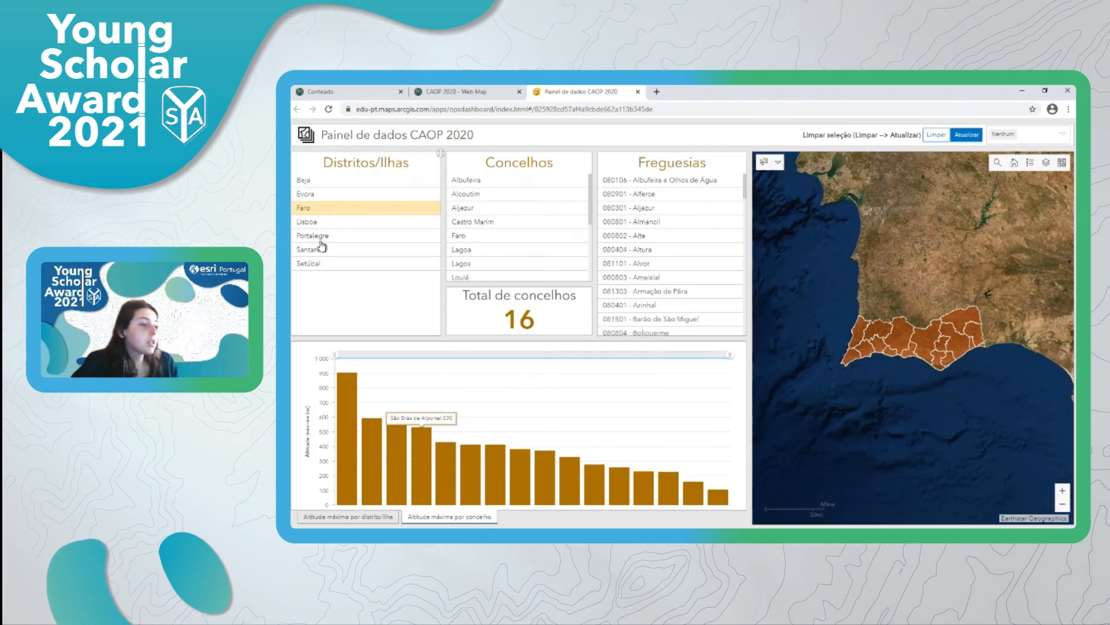
click(322, 208)
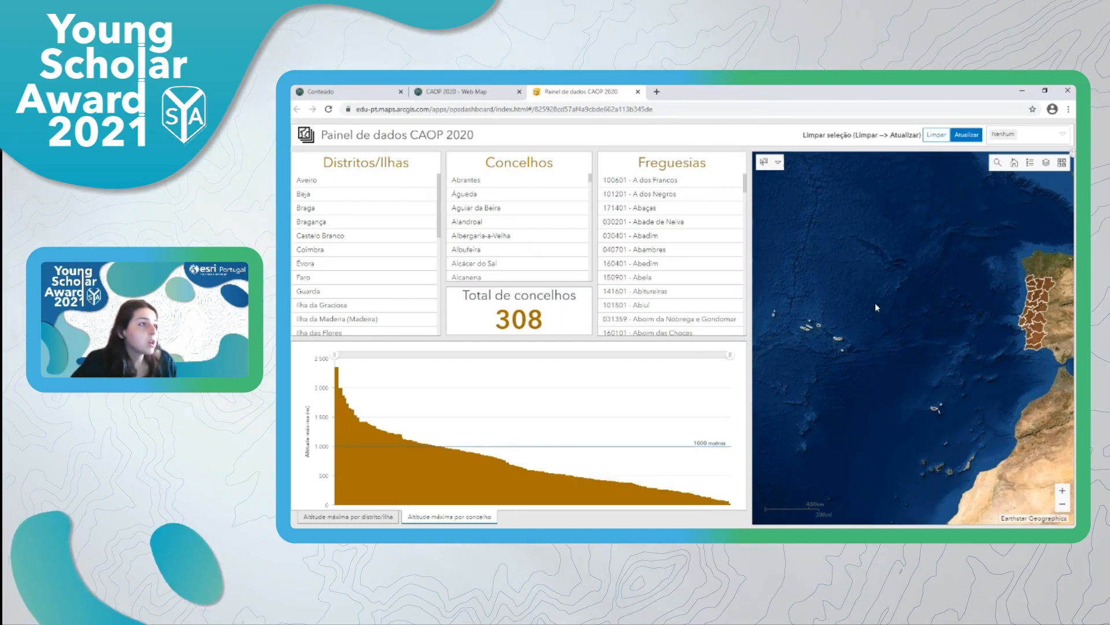
Step: Select the freguesia 040701 - Abambres, then clear and refresh the selection and return the map to its default extent
click(647, 254)
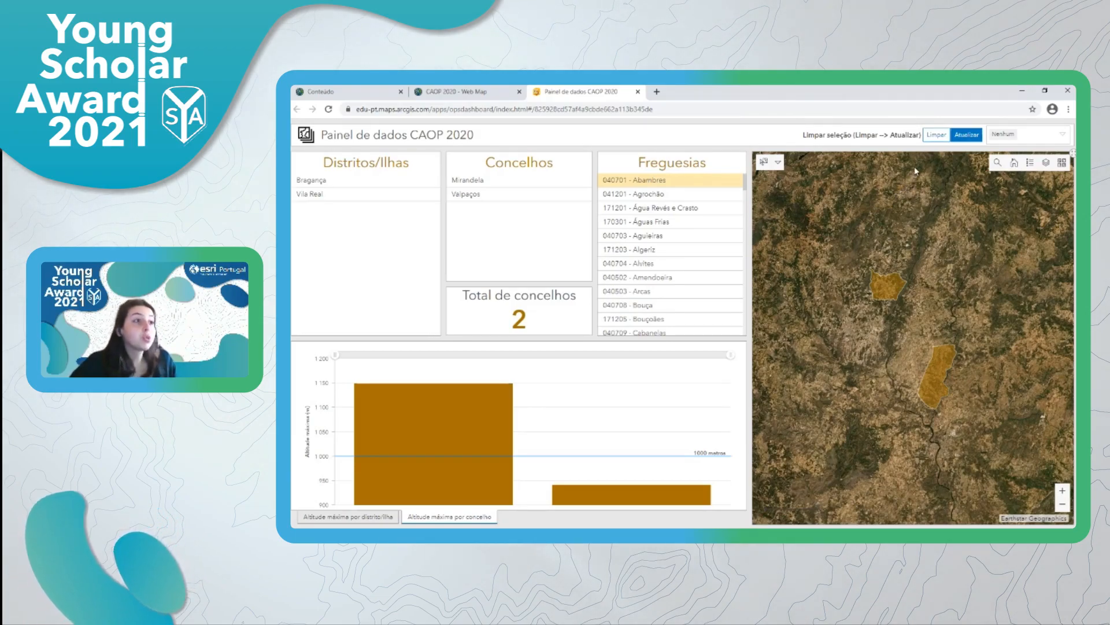
click(937, 135)
click(966, 136)
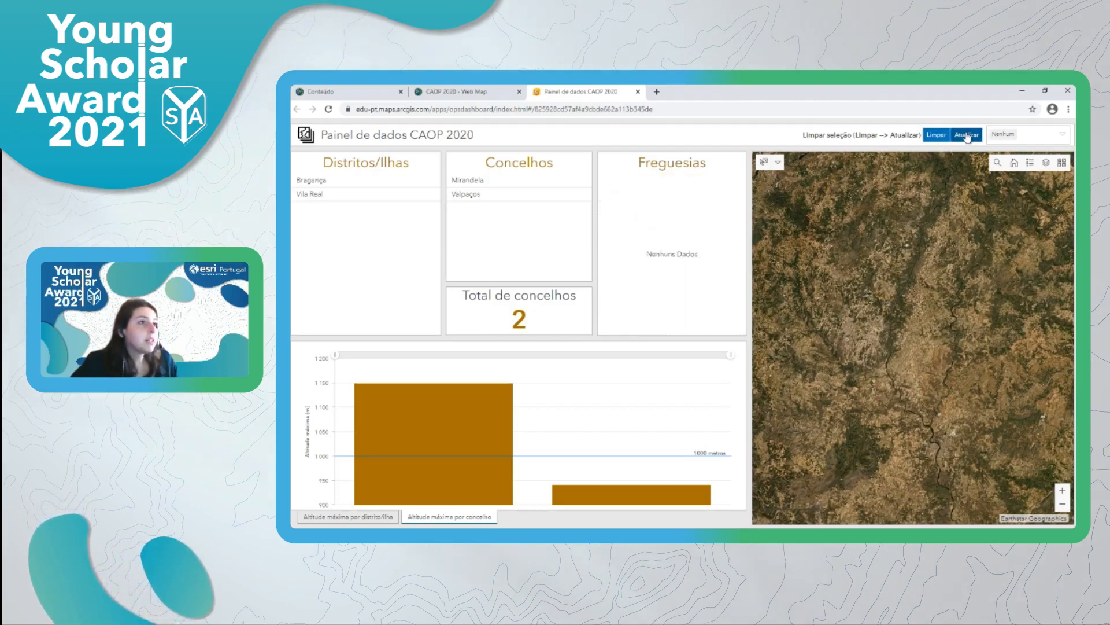
click(1004, 139)
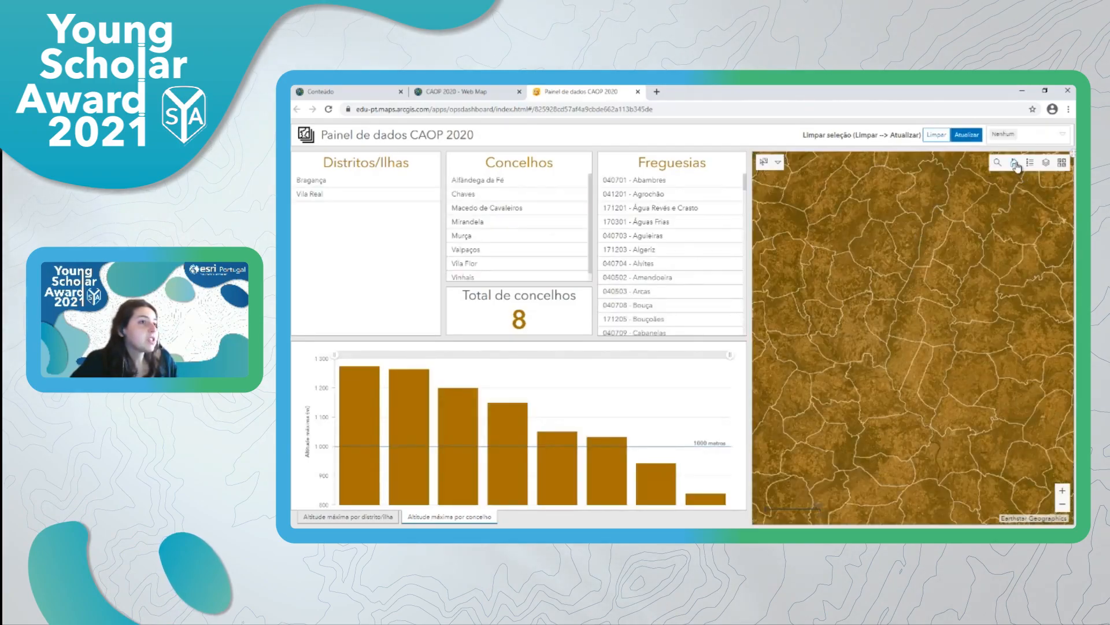
click(1014, 164)
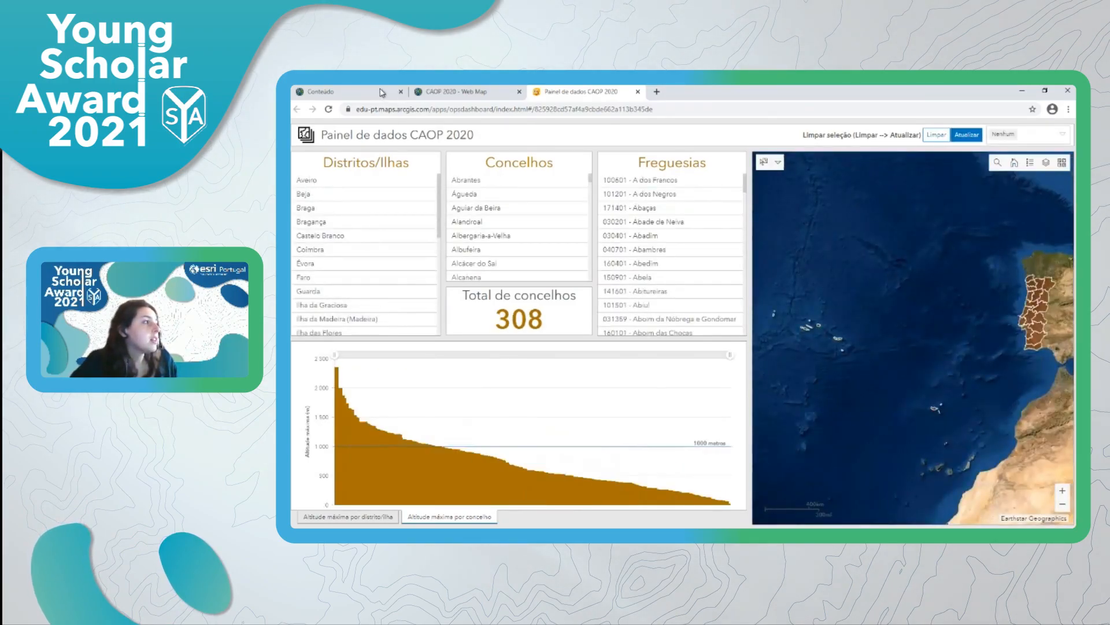
Step: Start a new dashboard from the CAOP 2020 content folder and title it CAOP 2020
click(382, 93)
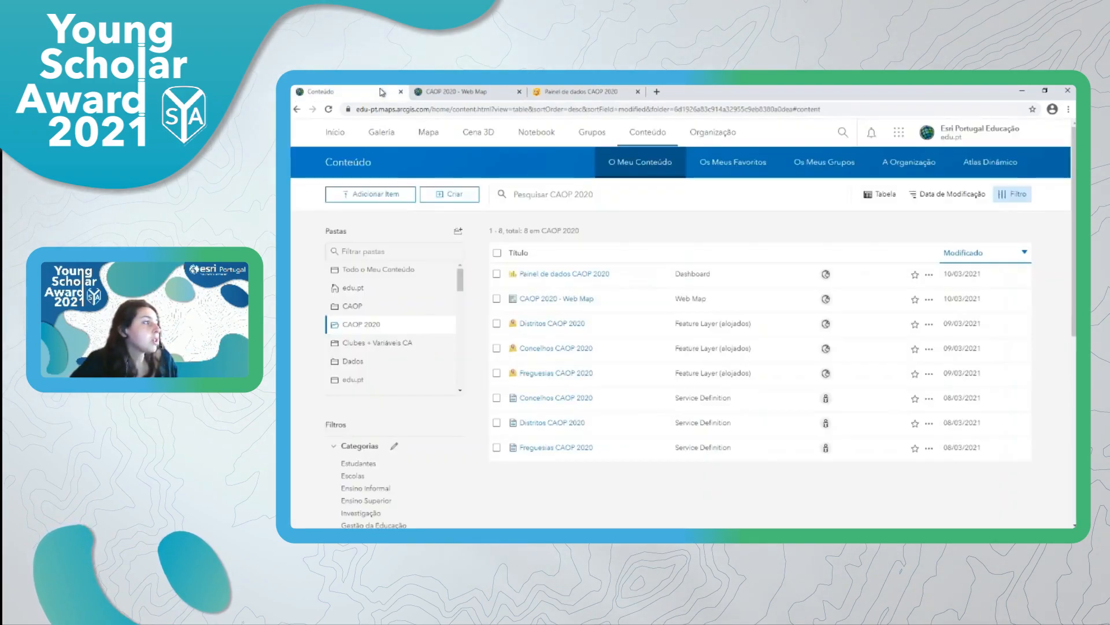
click(458, 196)
click(720, 407)
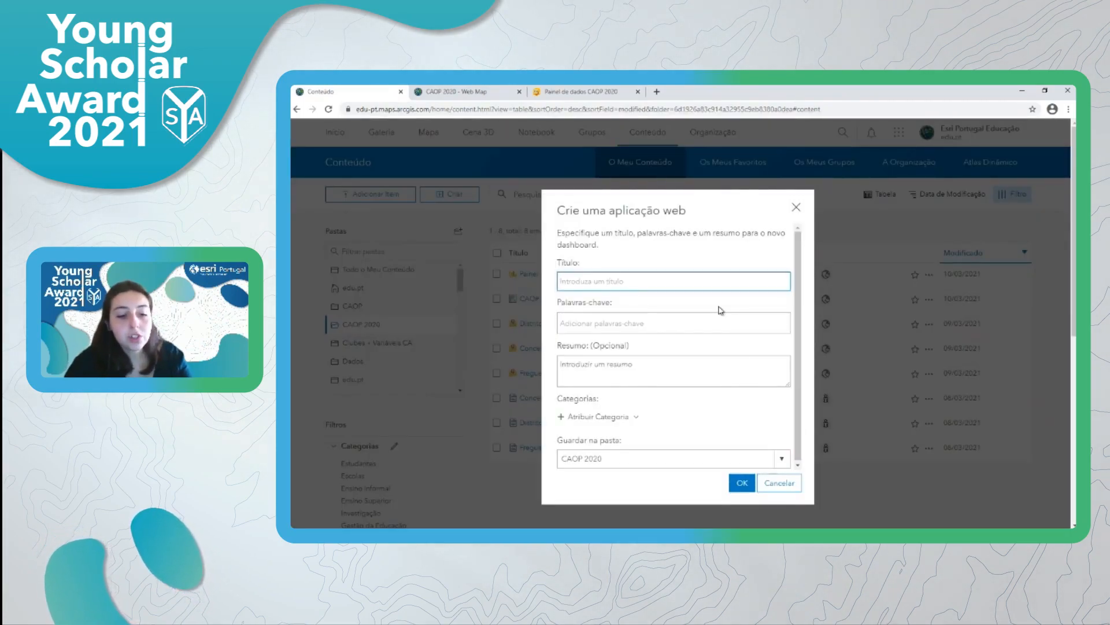
text(CAOP)
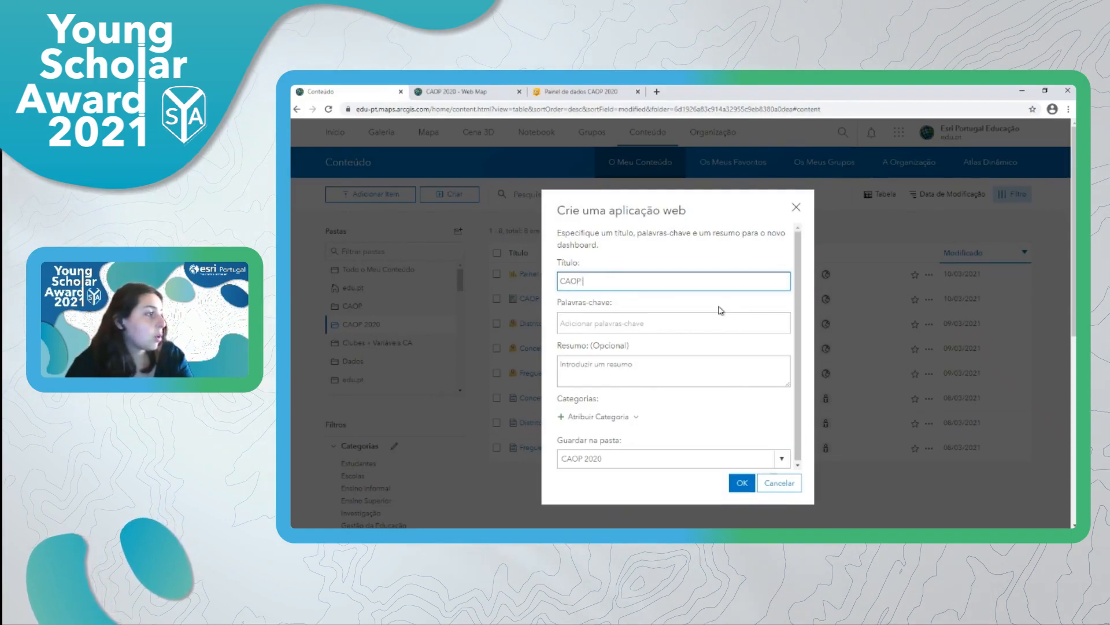
text( 2020)
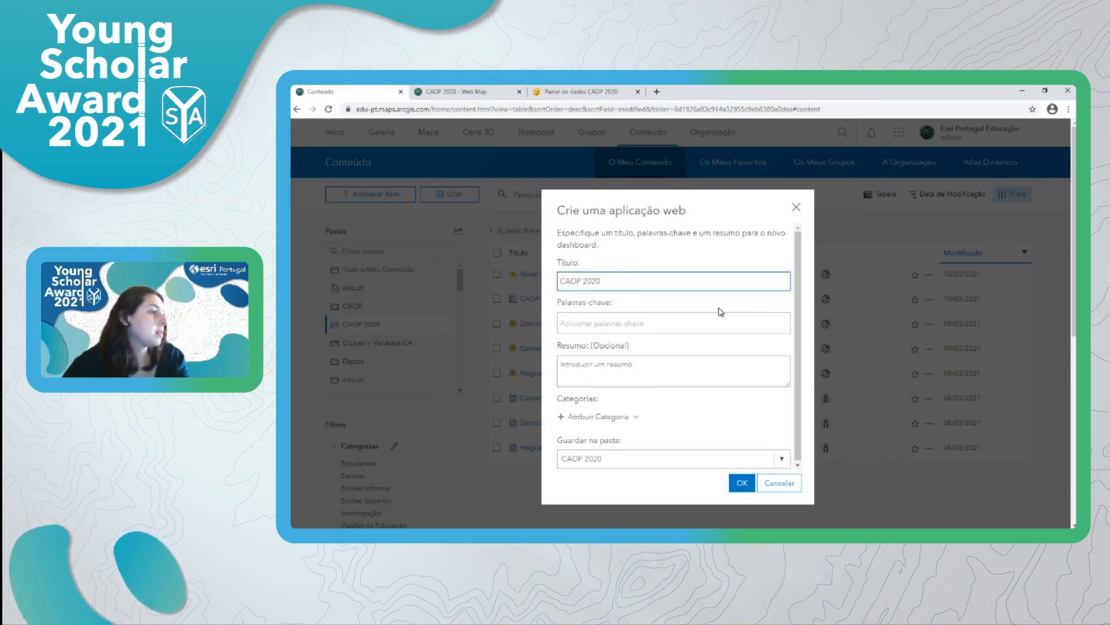
Step: Assign the keyword CAOP to the new dashboard and create it in the CAOP 2020 folder
click(706, 322)
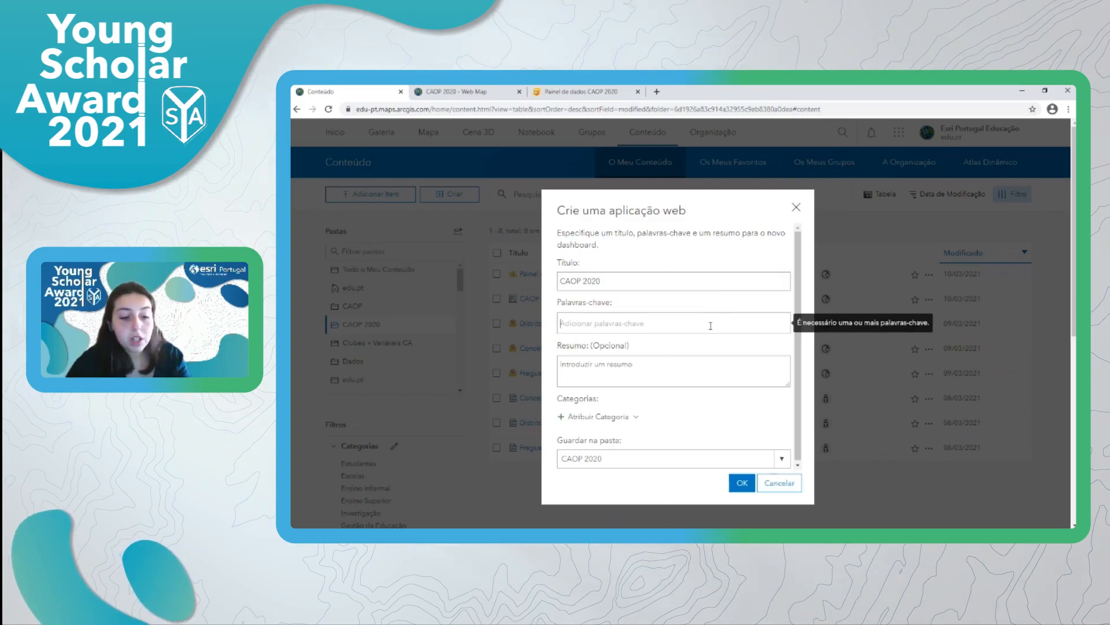
text(CAOP)
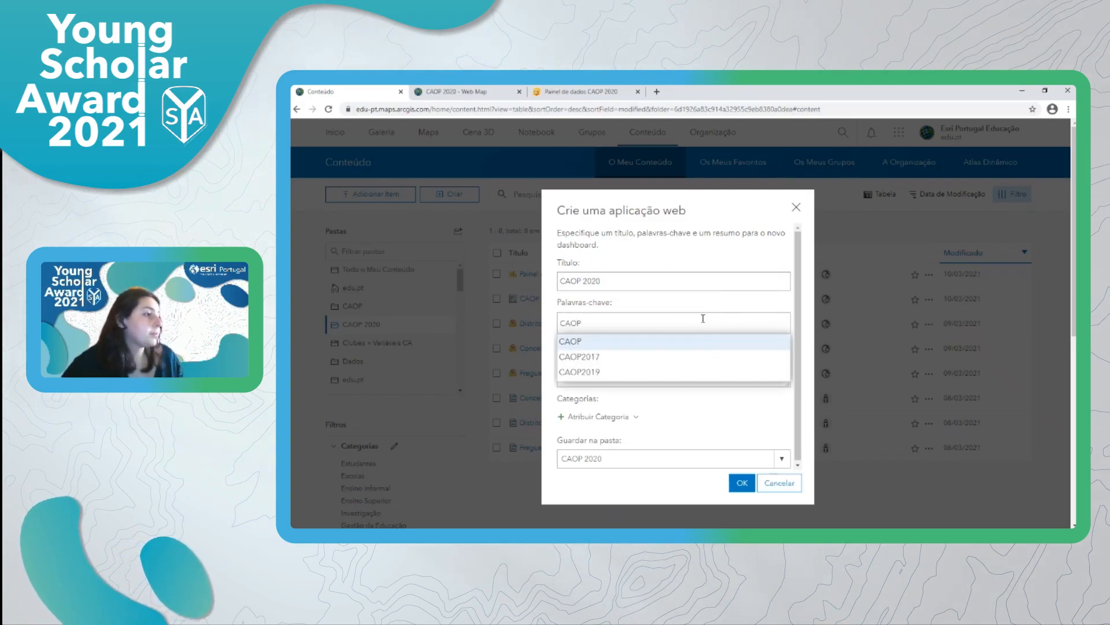
click(687, 344)
scroll(679, 435, down, 1)
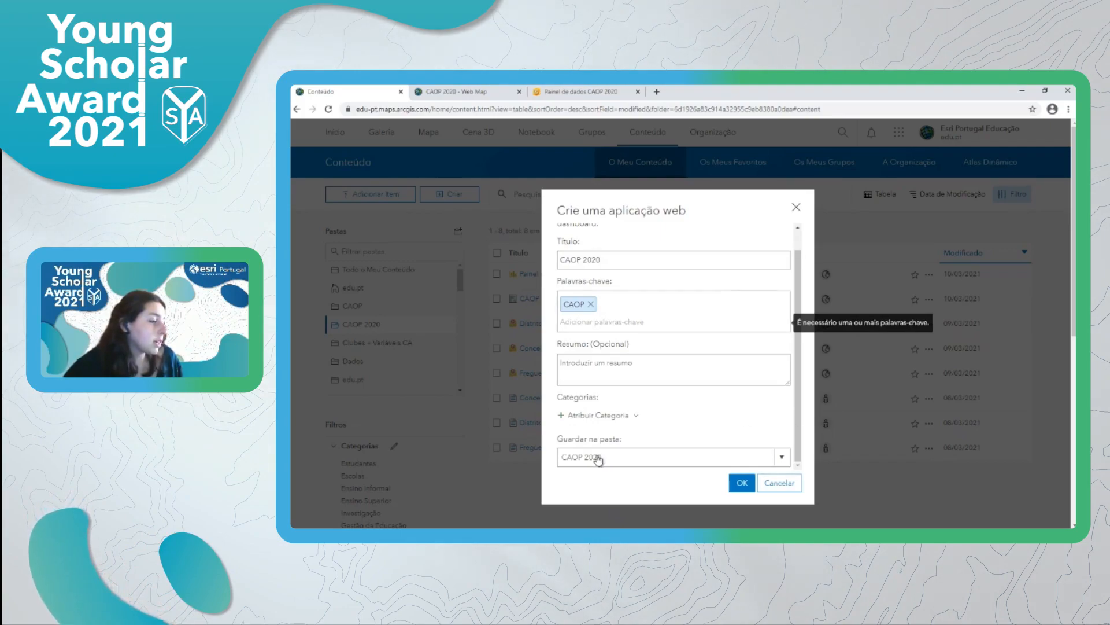
click(742, 484)
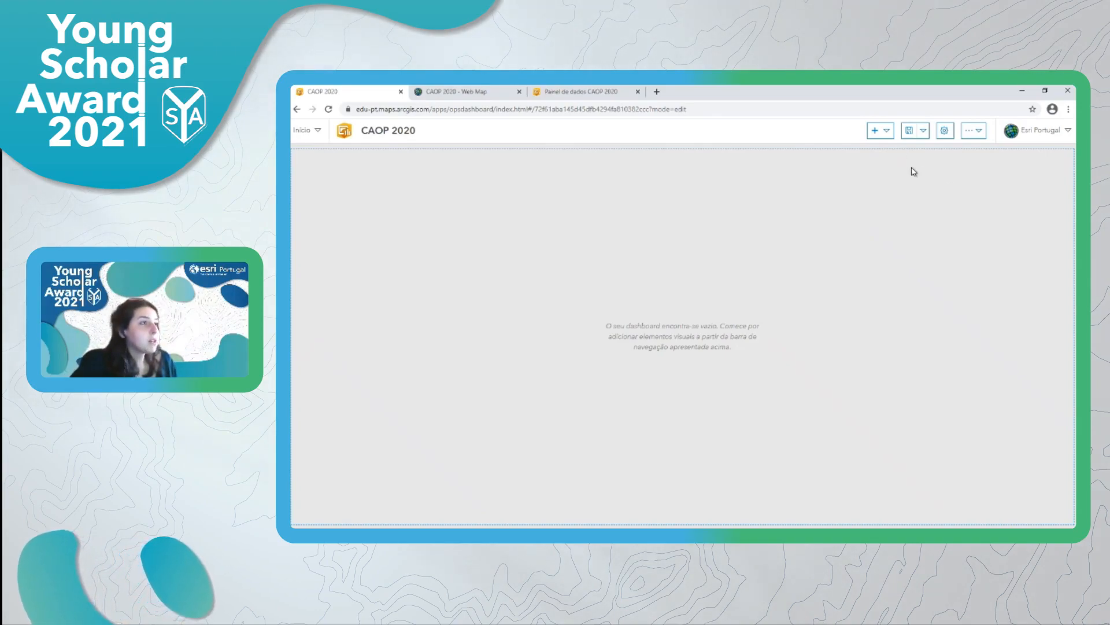
Step: Add a map element to the empty dashboard, using the map CAOP 2020 - Web Map
click(889, 135)
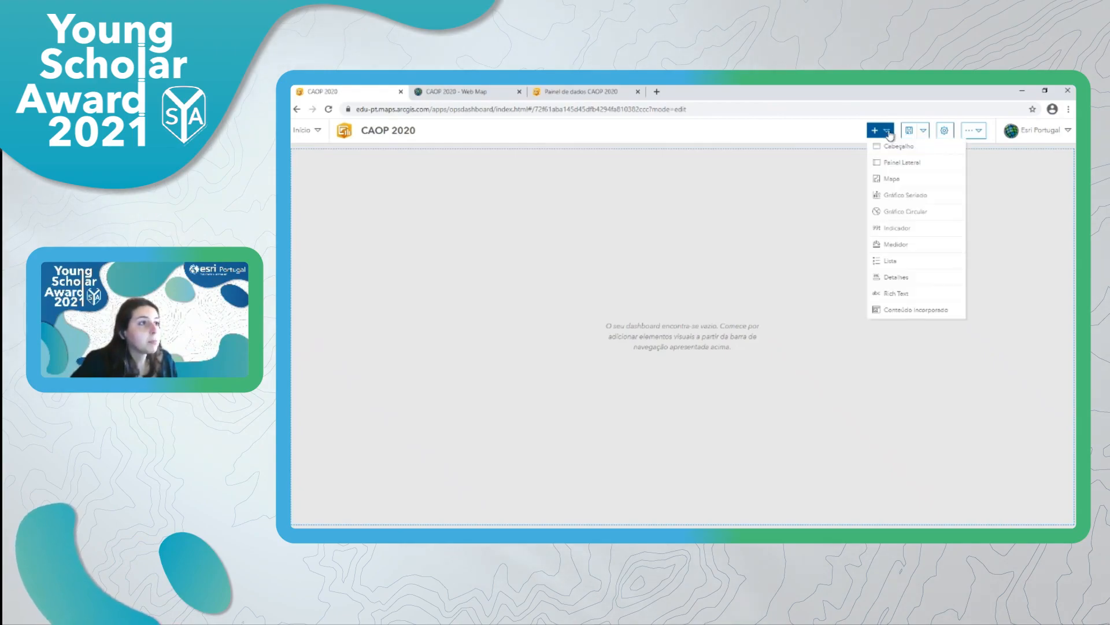
click(892, 181)
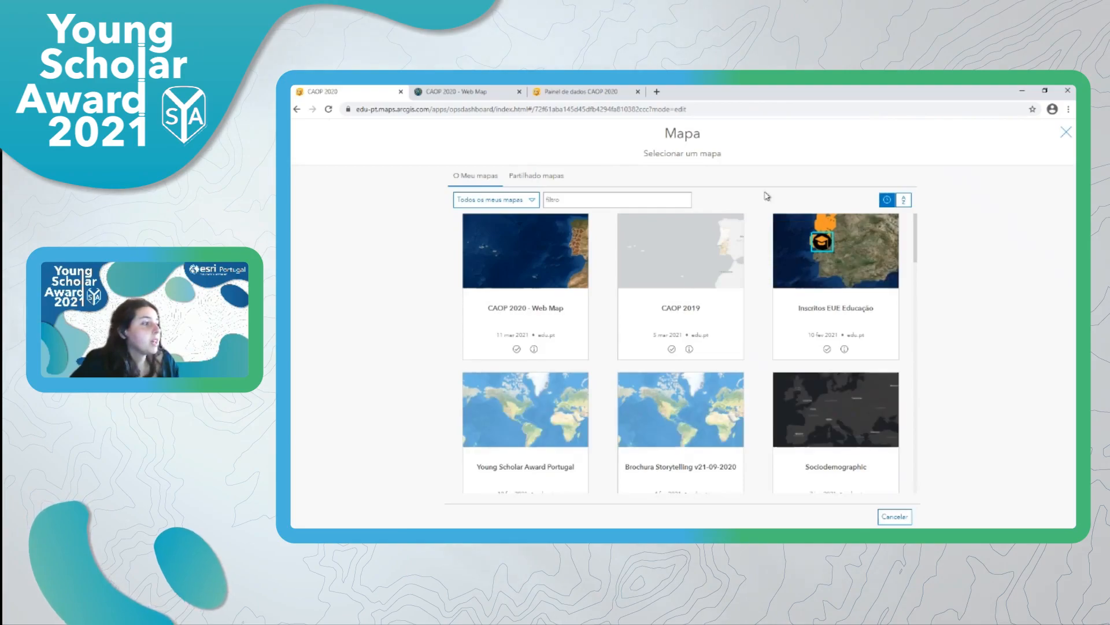
click(529, 258)
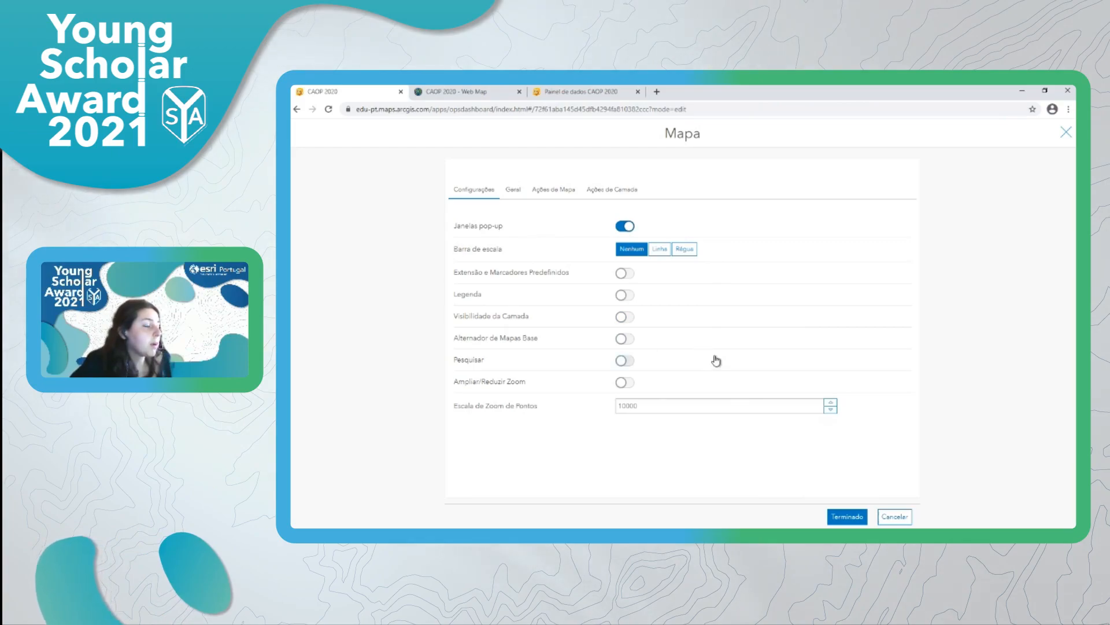
Step: Set the map's scale bar to Linha and enable default extent and bookmarks, legend, layer visibility, basemap switcher, search and zoom controls
click(661, 249)
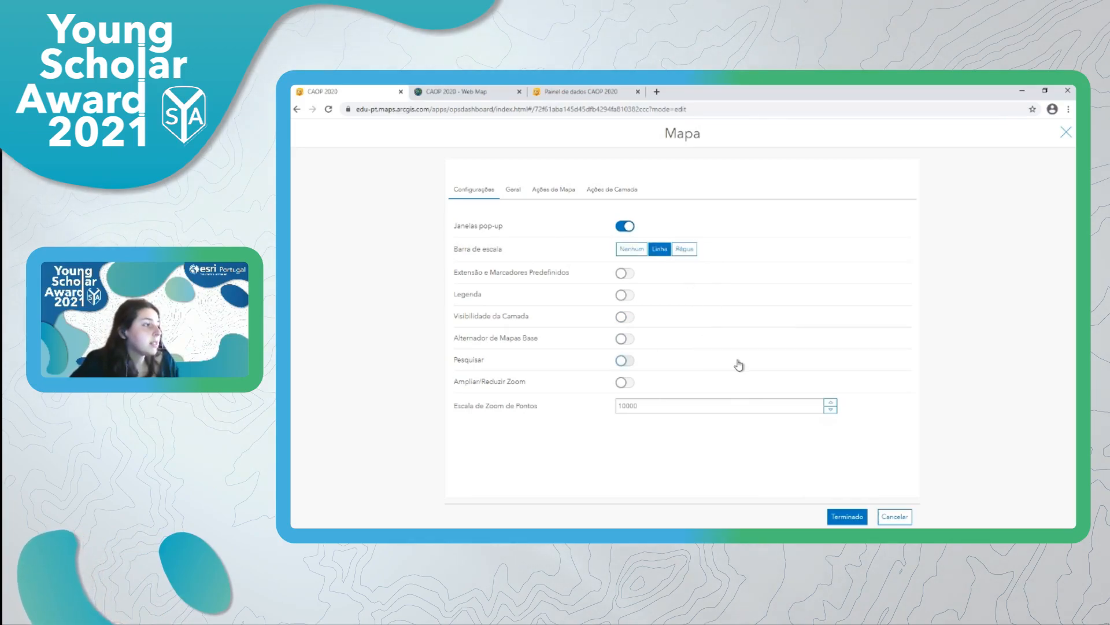
click(626, 274)
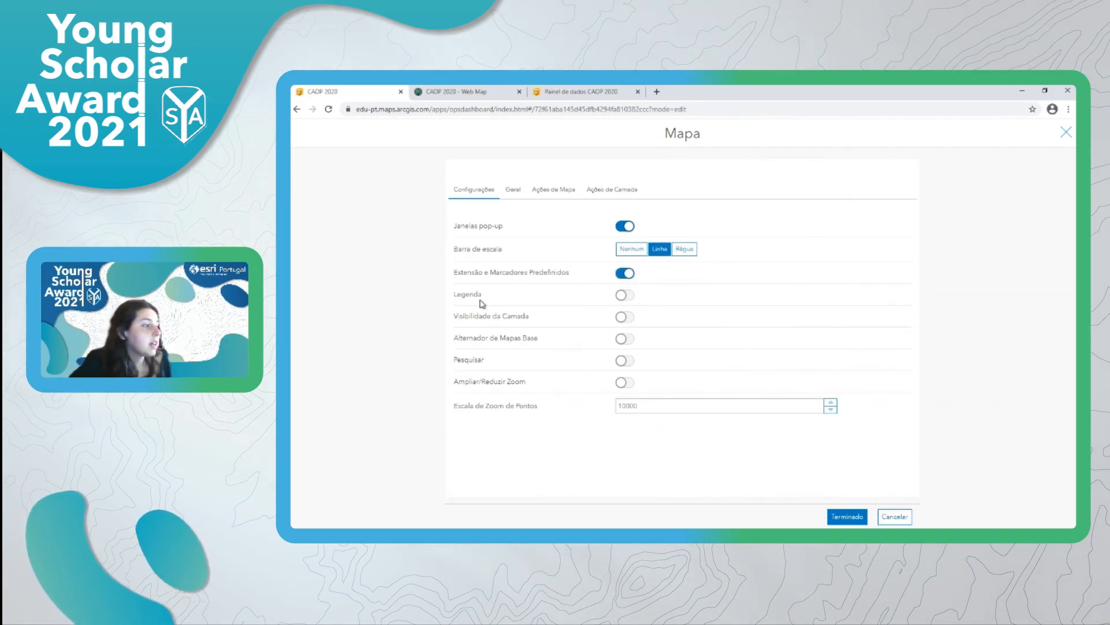
click(621, 295)
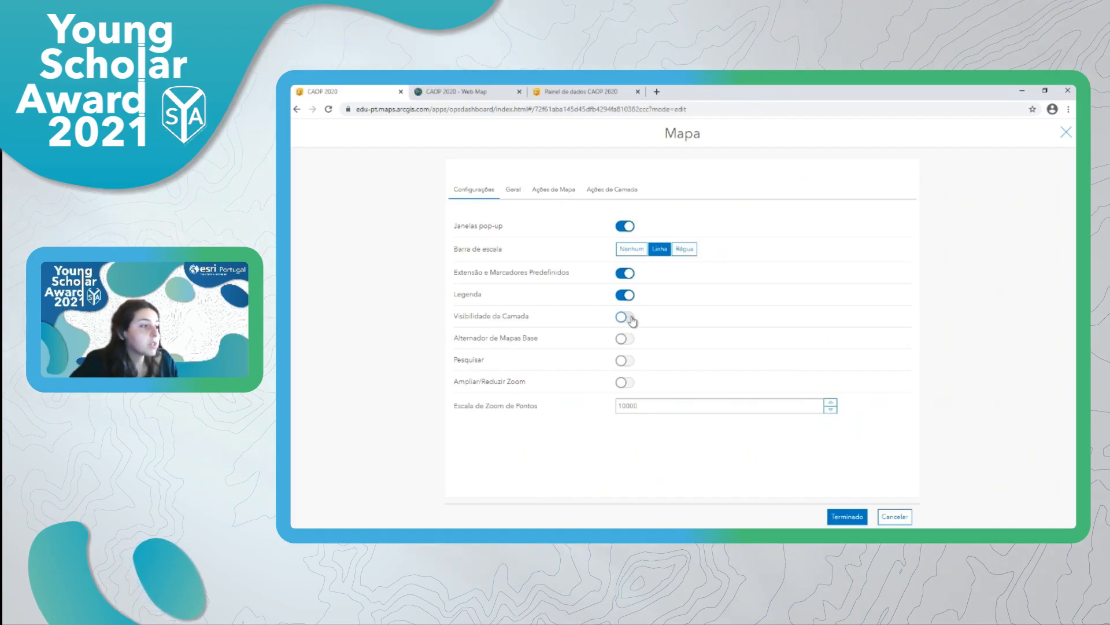
click(630, 319)
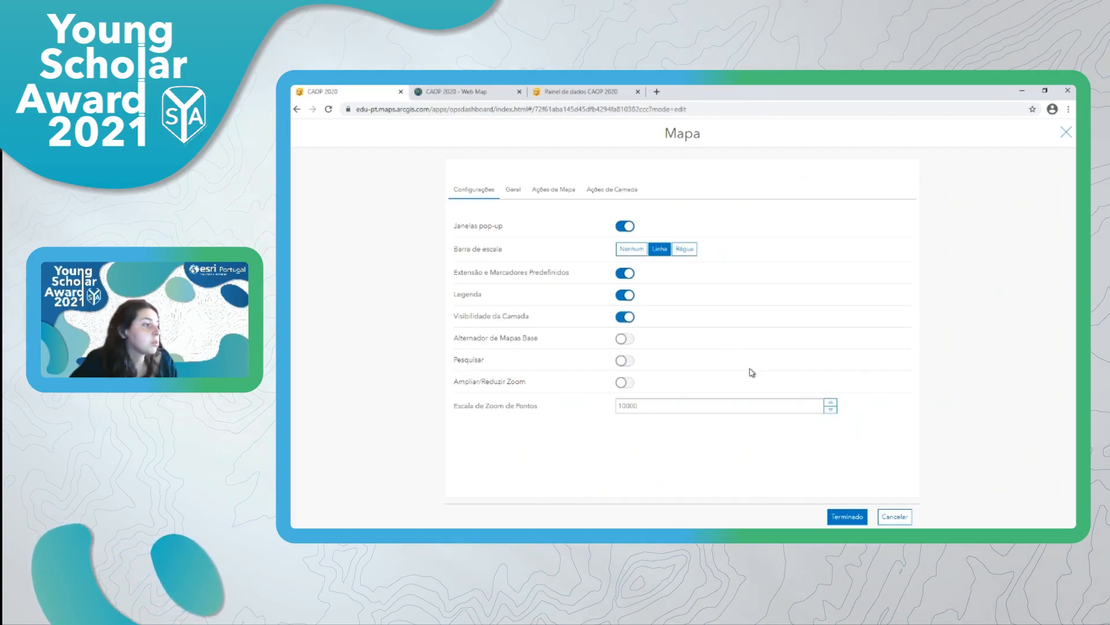
click(628, 341)
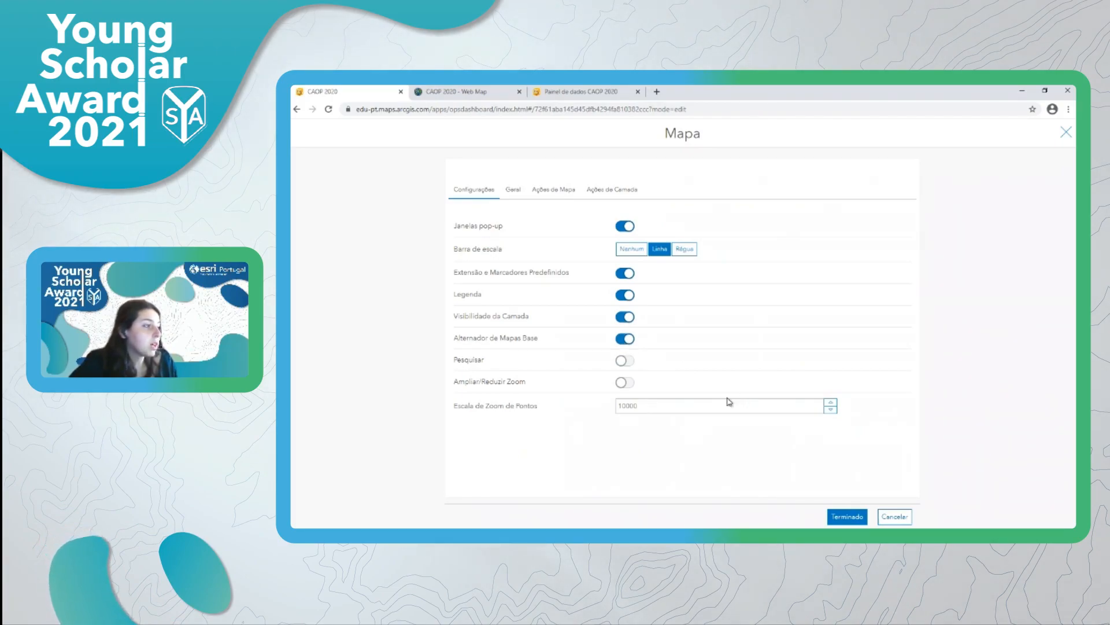
click(628, 364)
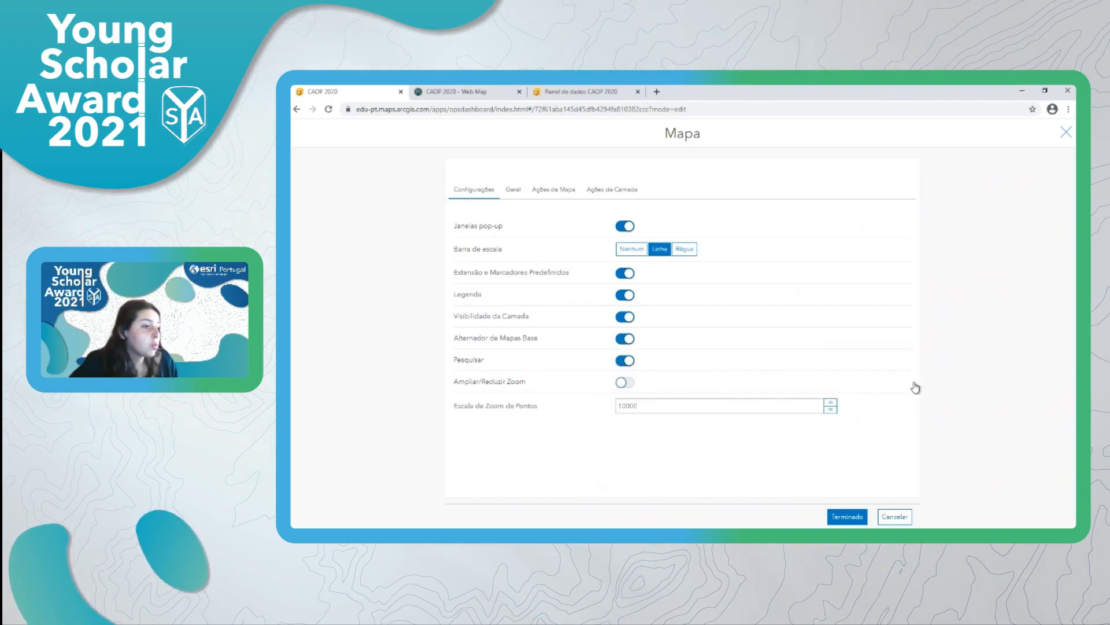
click(625, 383)
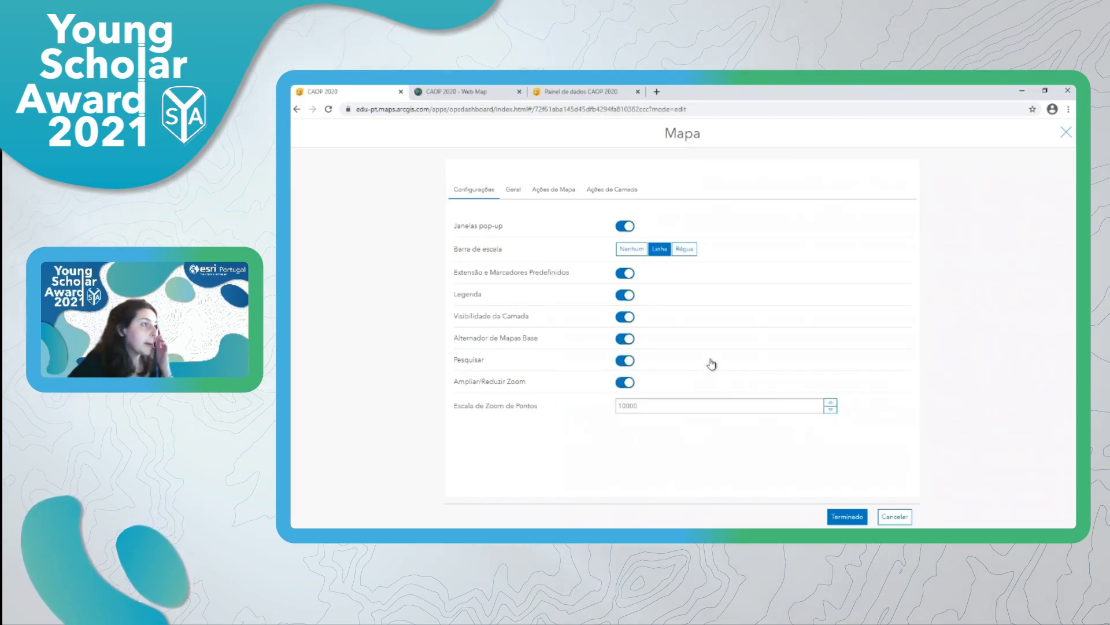
Step: Review the map element's general settings, its map actions and the actions available for each layer
click(513, 190)
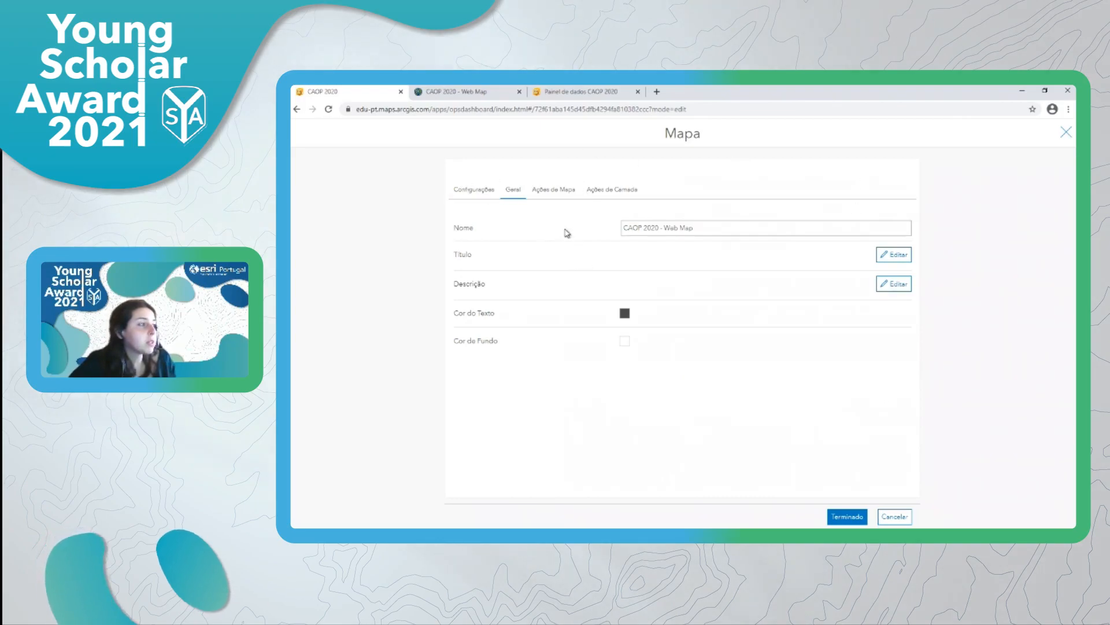
click(616, 196)
click(561, 195)
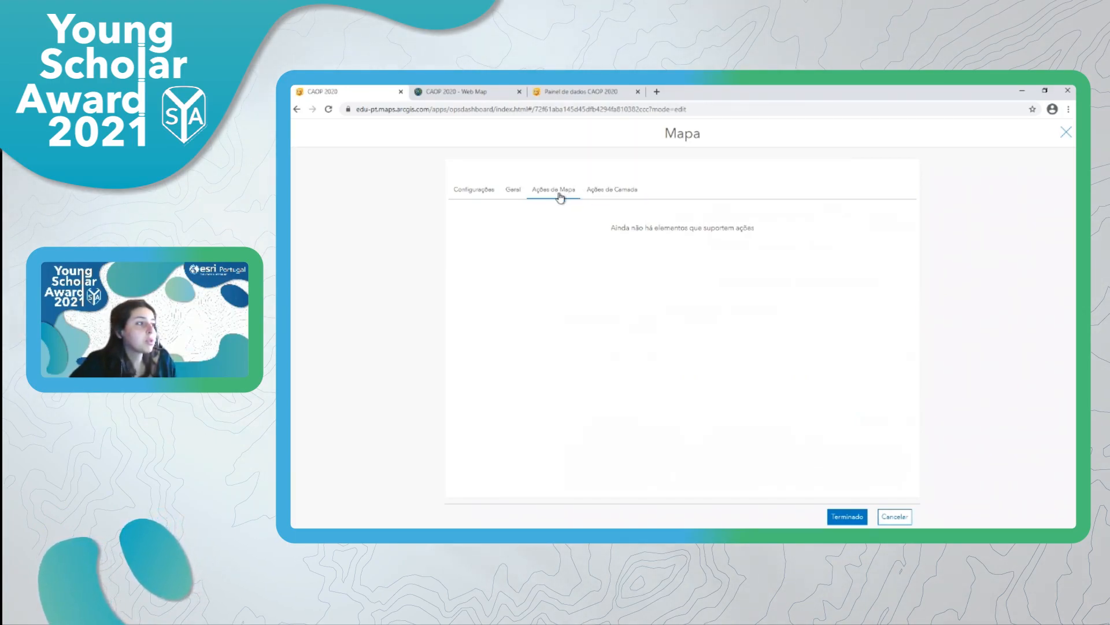
click(618, 194)
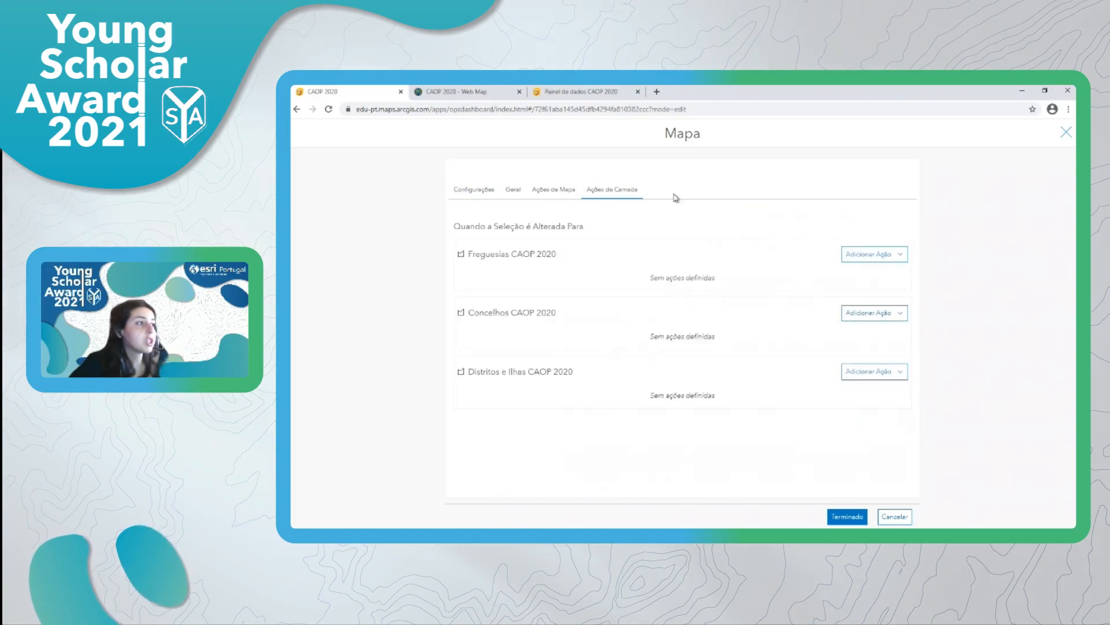
click(579, 196)
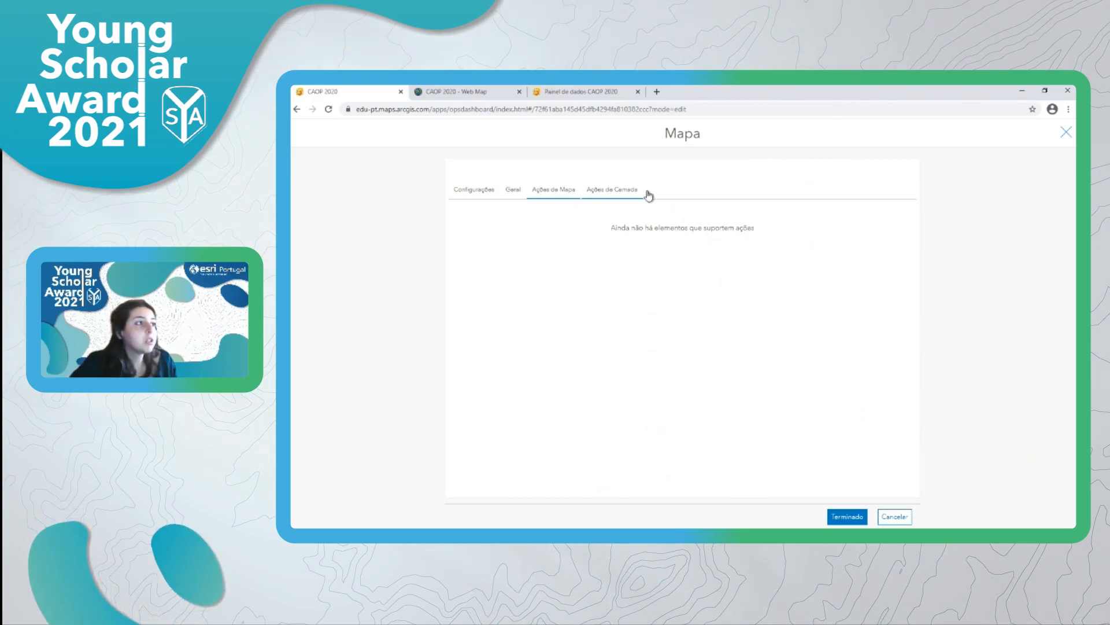
click(611, 190)
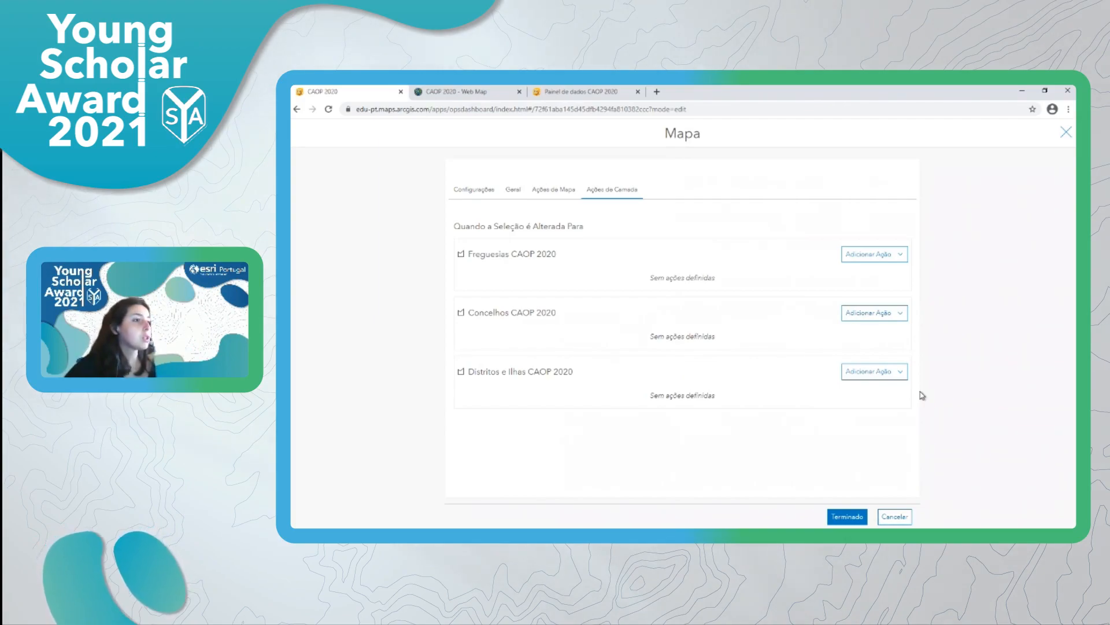
Step: Finish configuring the map element and save the dashboard
click(845, 517)
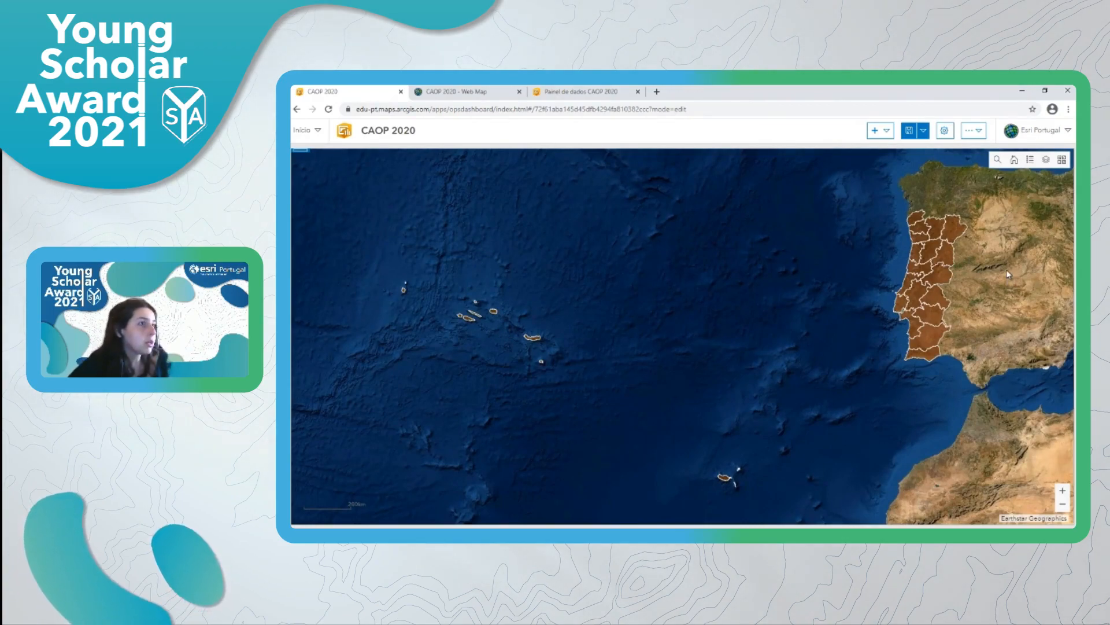
click(910, 132)
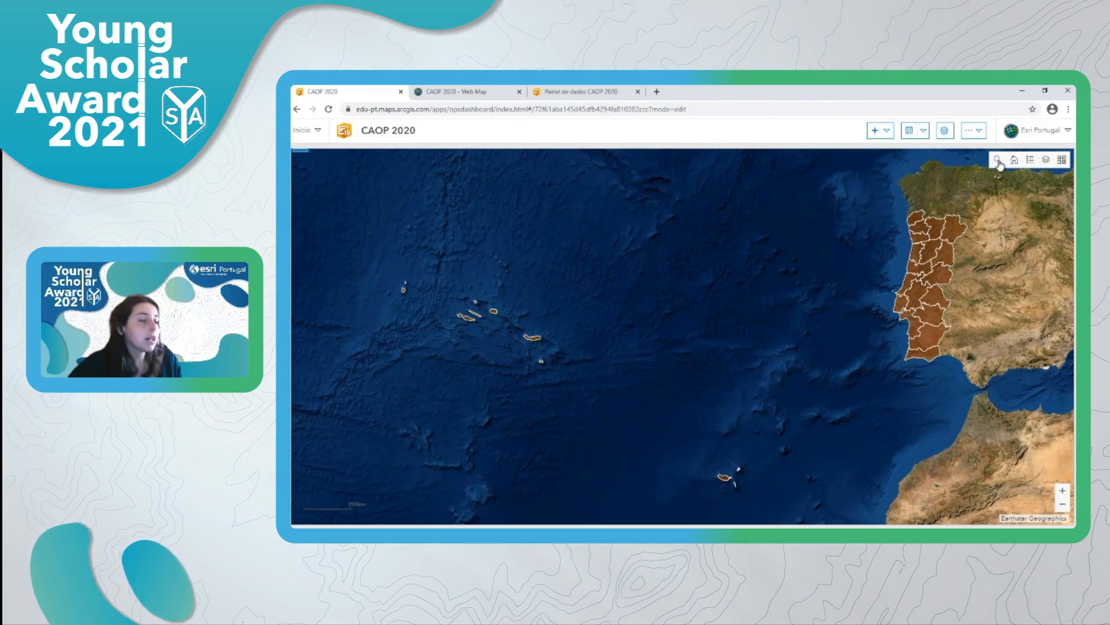
Step: Search the map for Esri Portugal, then return to the default extent and close the result pop-up
click(998, 162)
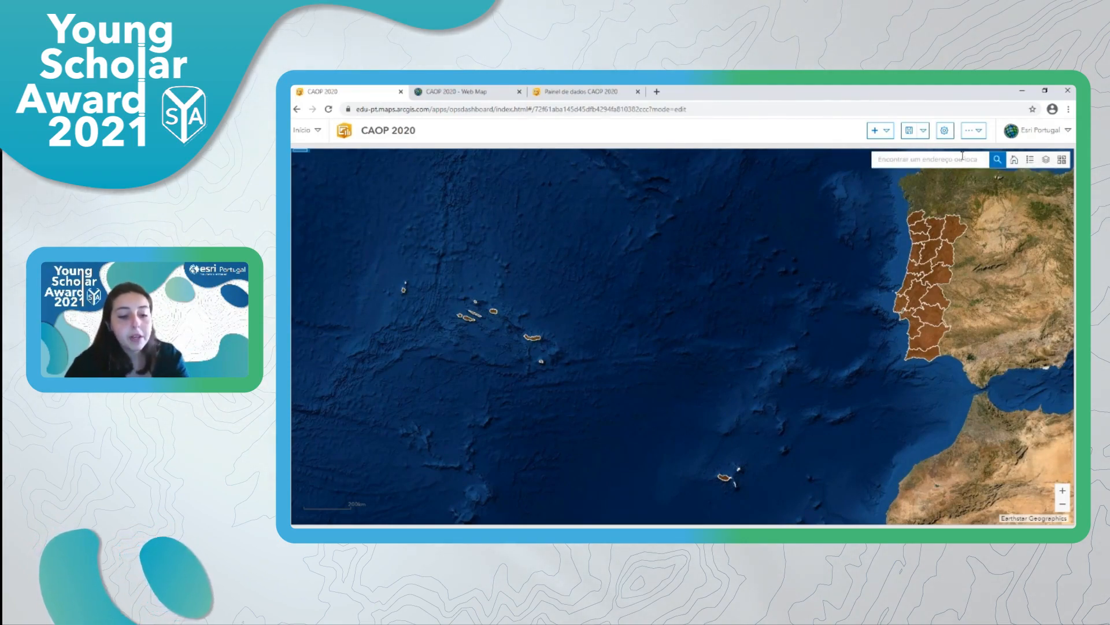
text(Esri Portugal)
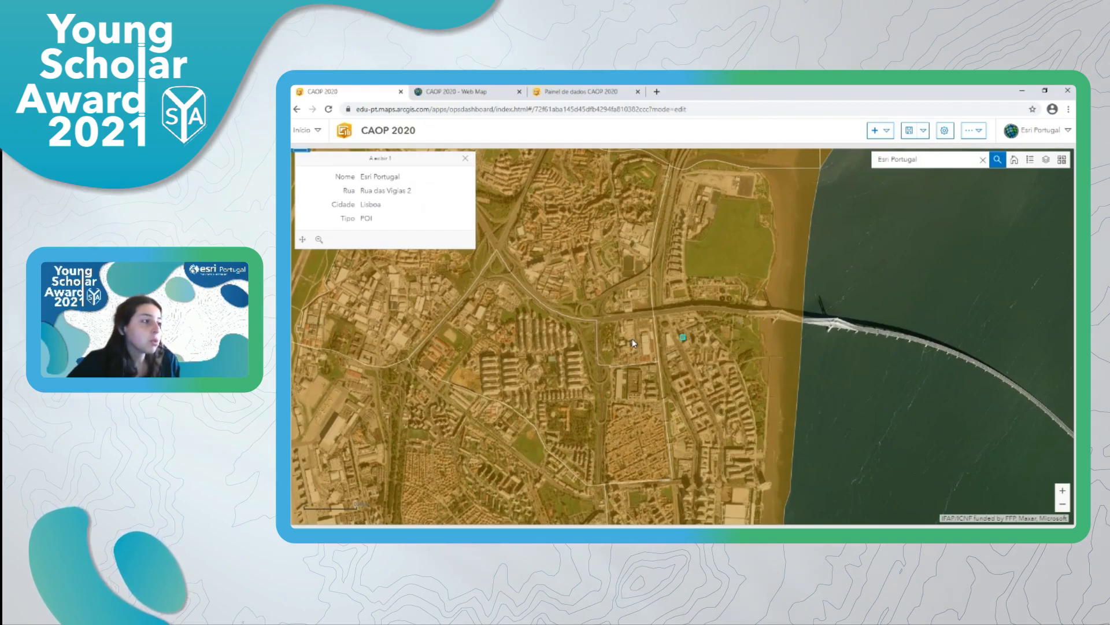
click(1014, 162)
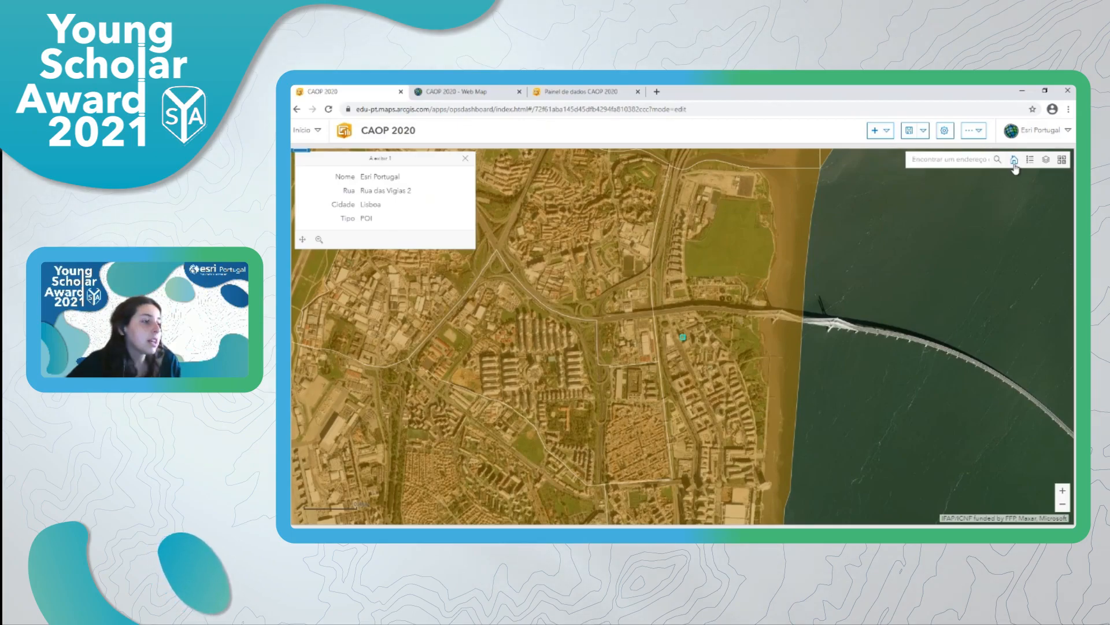
click(1015, 162)
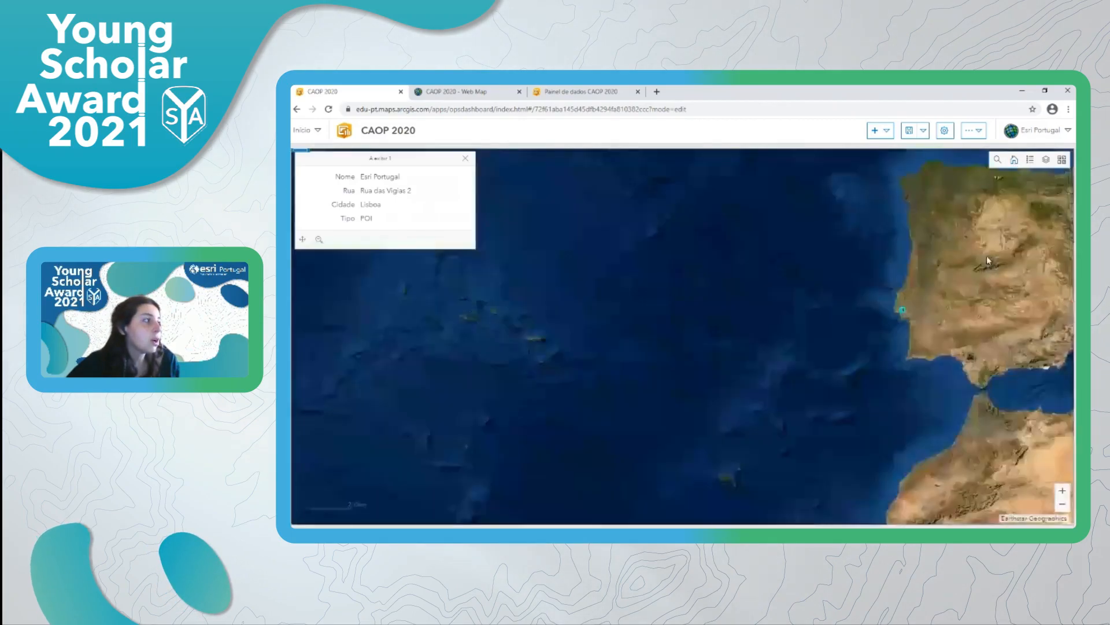
click(466, 159)
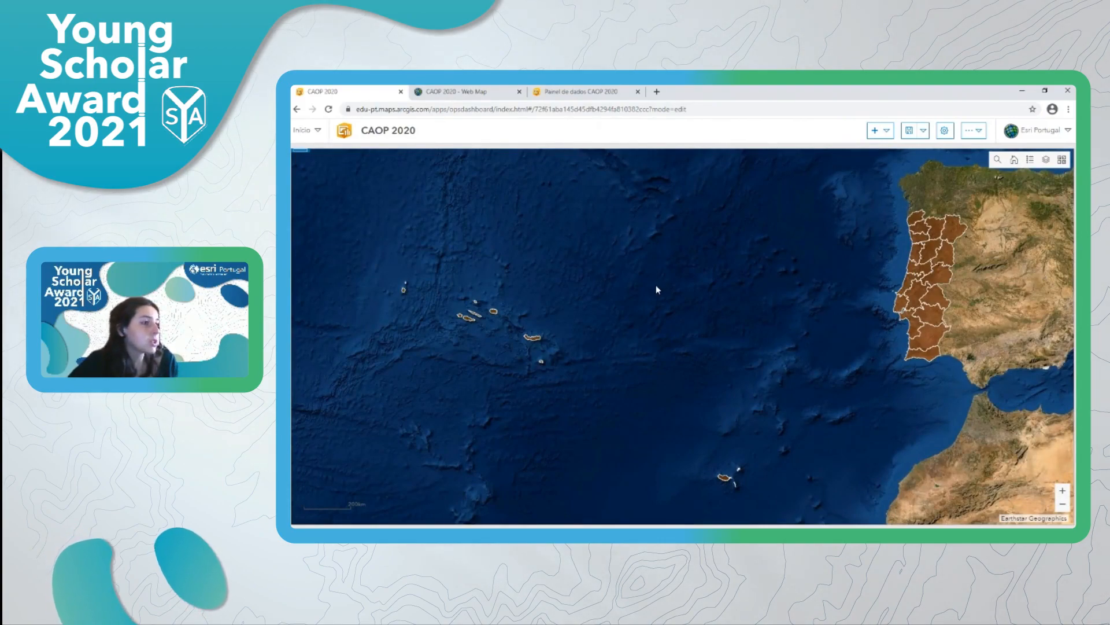
mouse_move(300, 154)
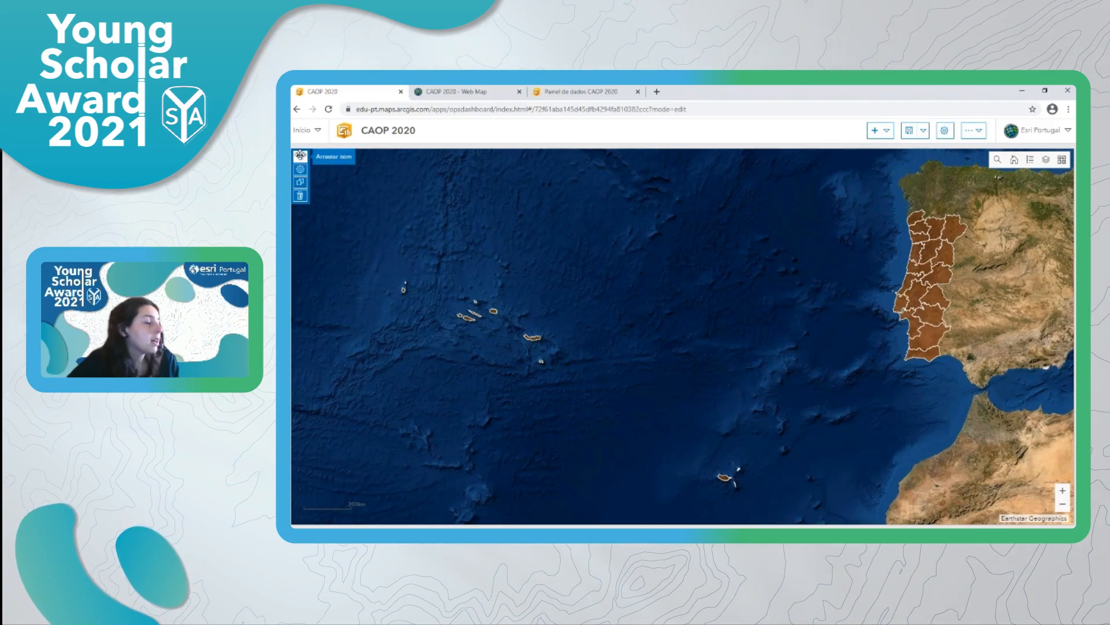
click(300, 183)
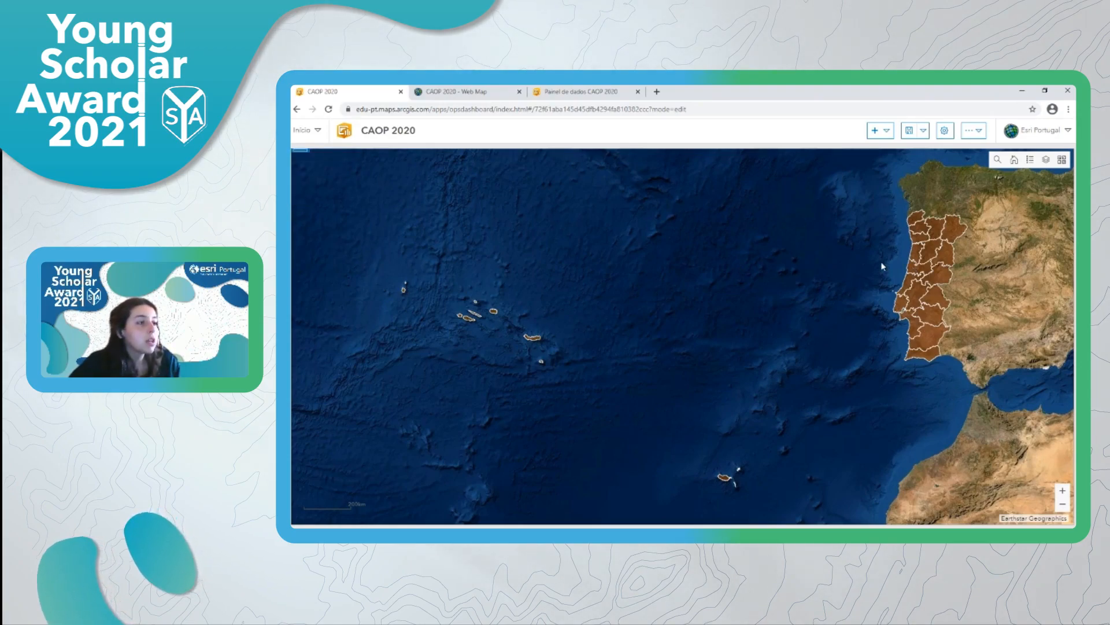
Step: Add a list element to the dashboard based on the Freguesias CAOP 2020 layer
click(889, 137)
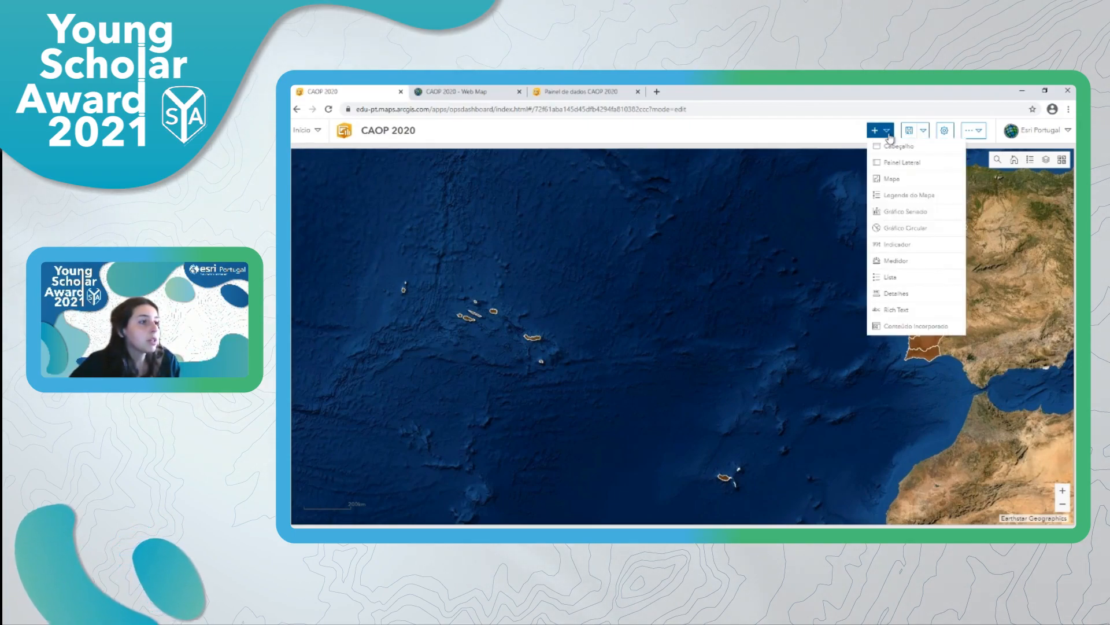
click(894, 285)
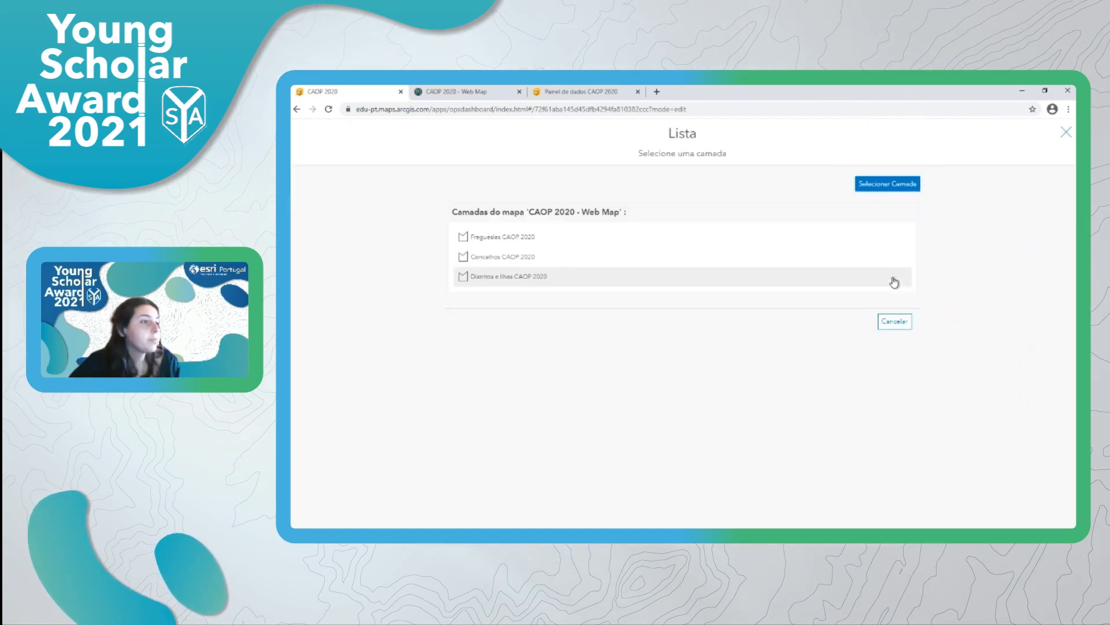
click(516, 241)
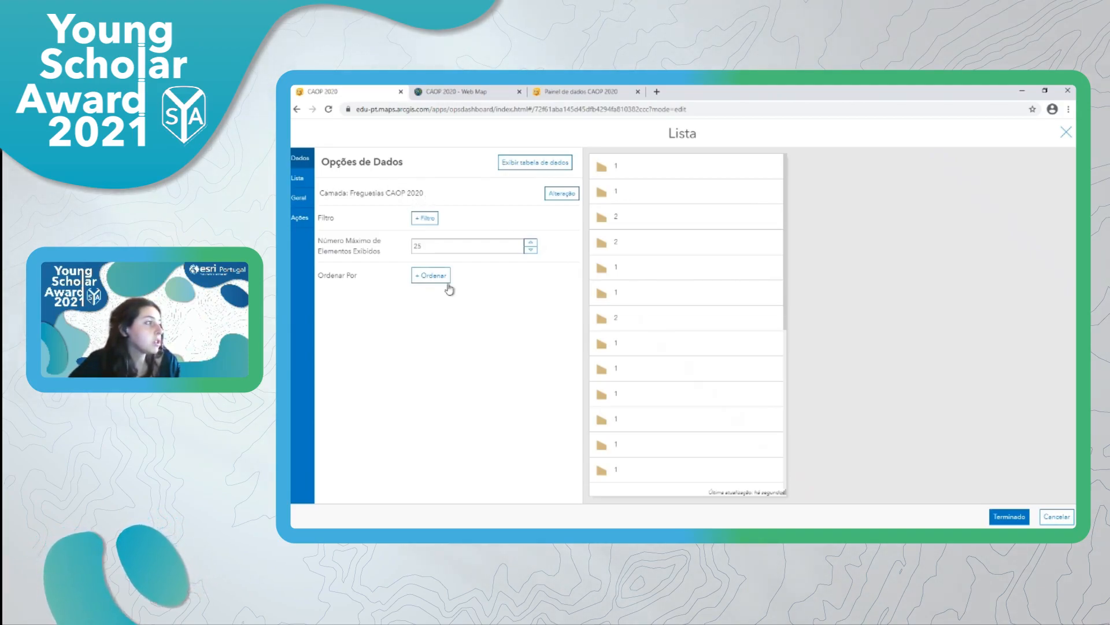
Step: Set the list's maximum number of displayed elements to 100 and sort it by Freguesia in ascending order
double_click(424, 245)
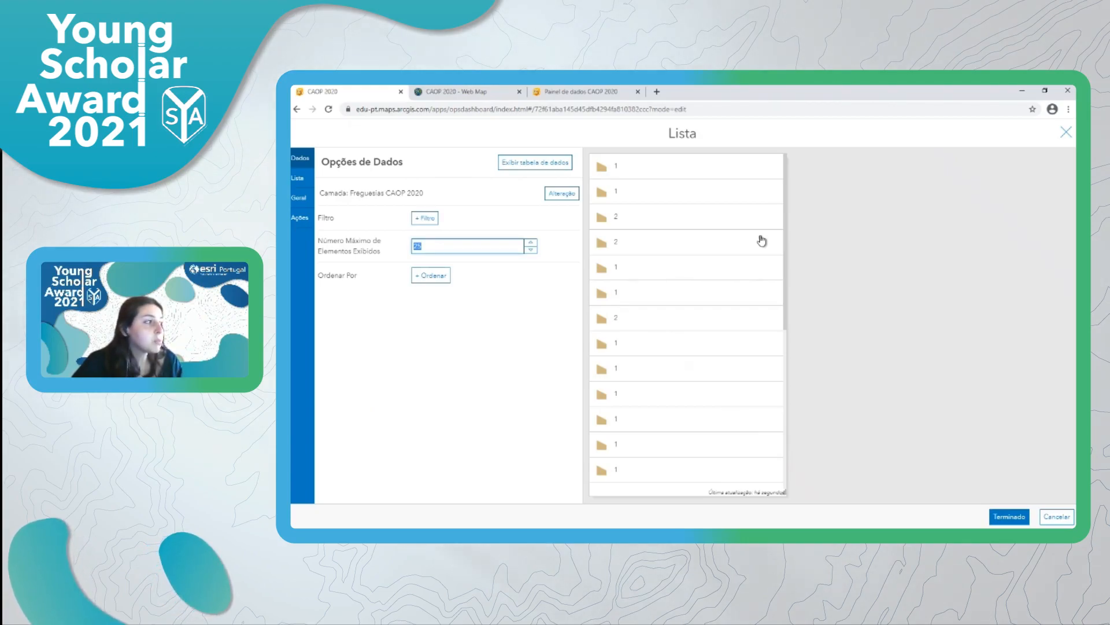
text(100)
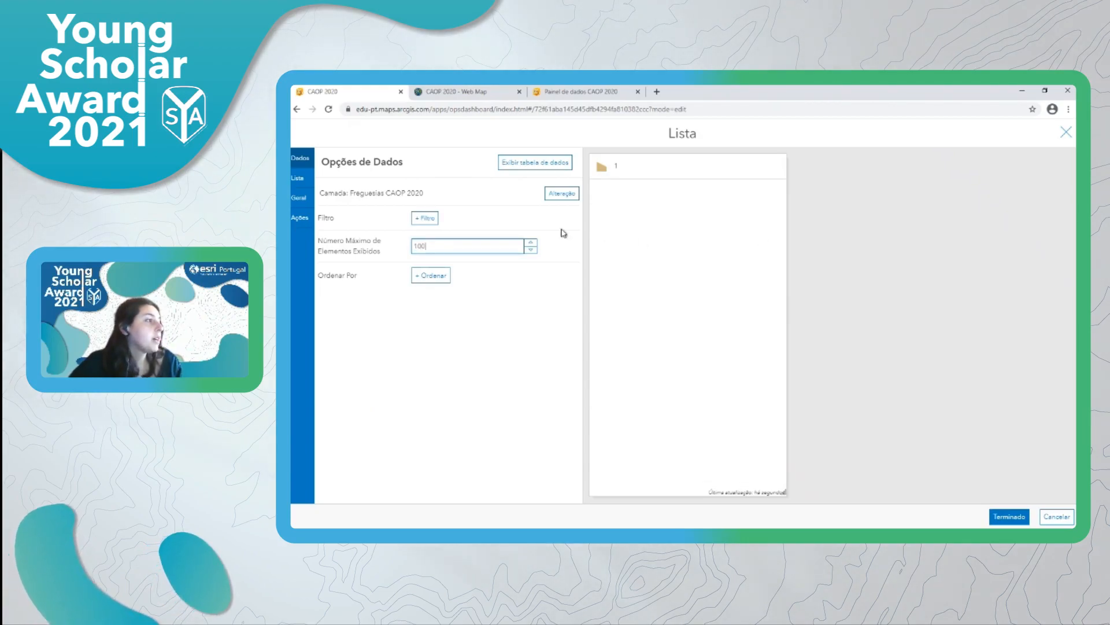
click(548, 295)
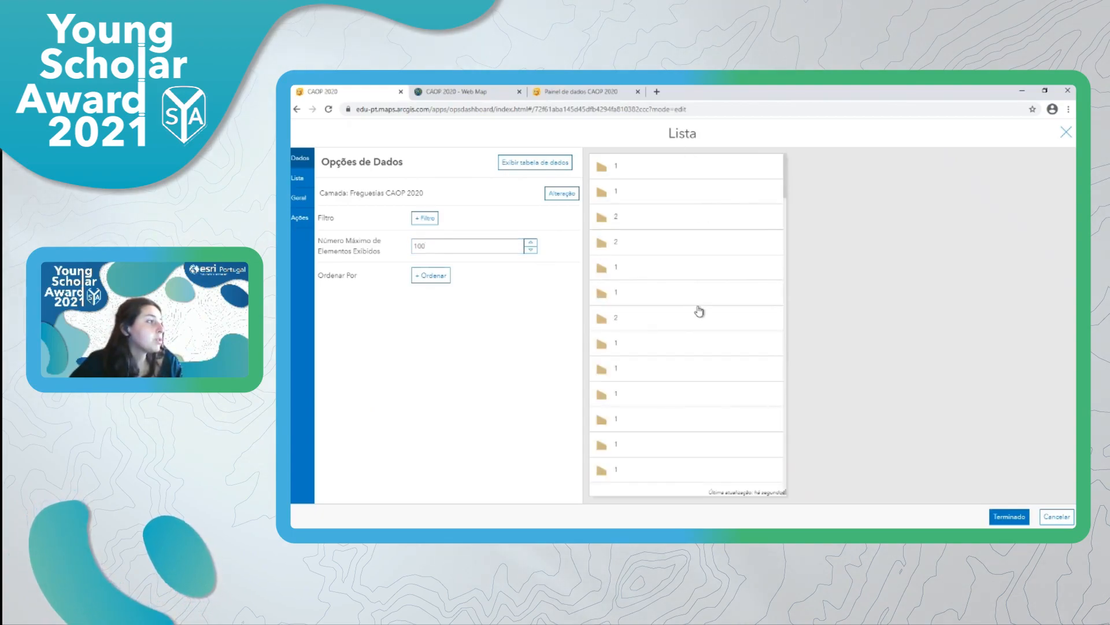
click(428, 282)
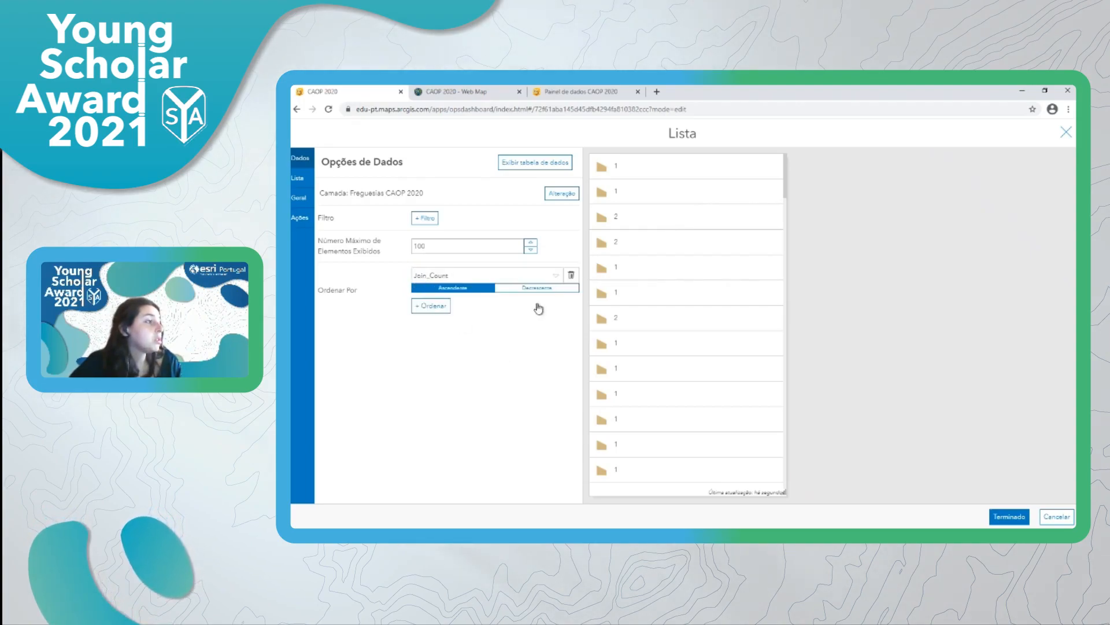
click(556, 276)
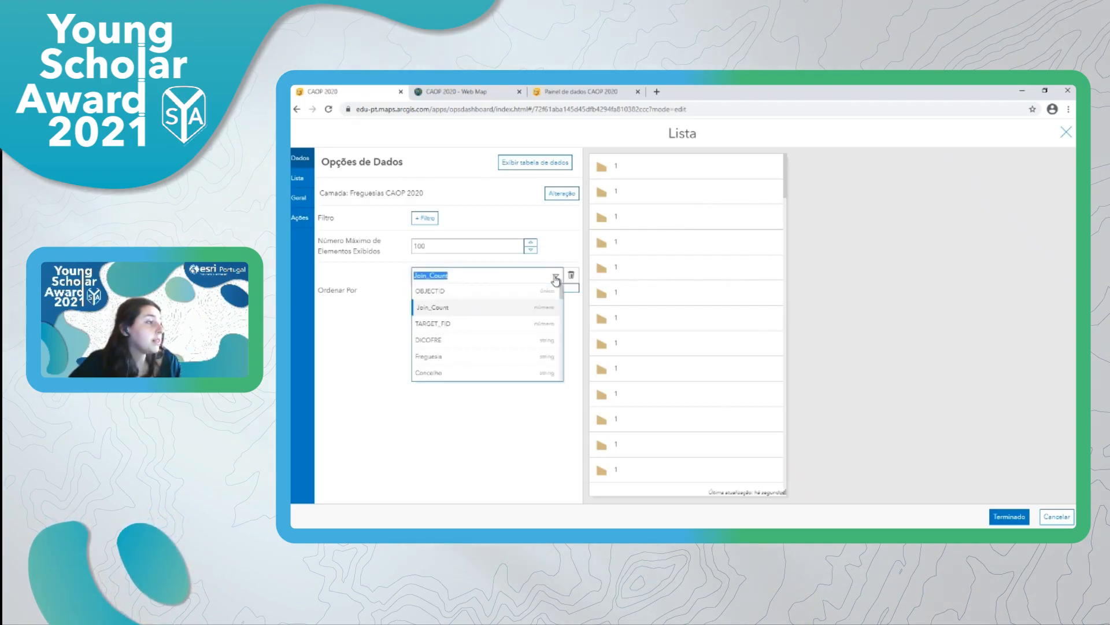
click(461, 359)
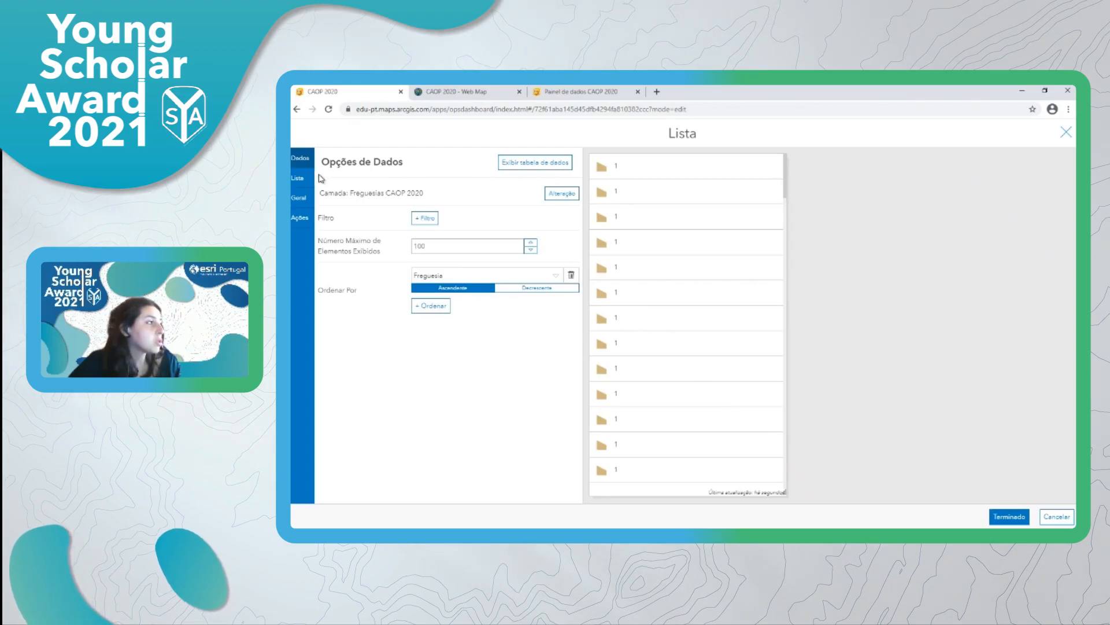
Step: Insert the Freguesia field as the list's line item text
click(297, 178)
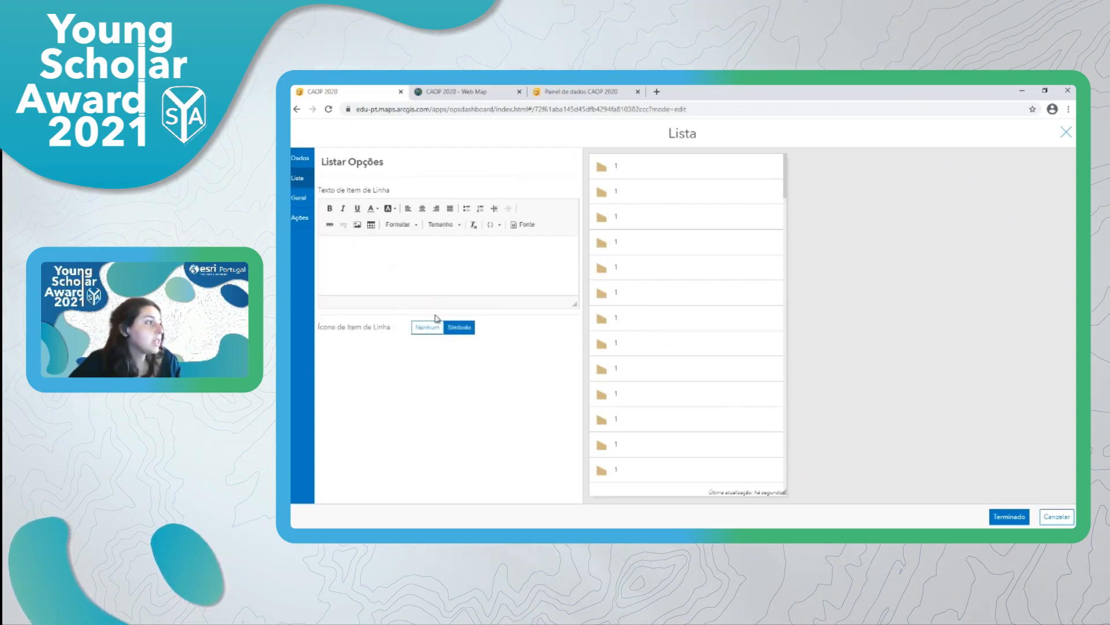
click(442, 243)
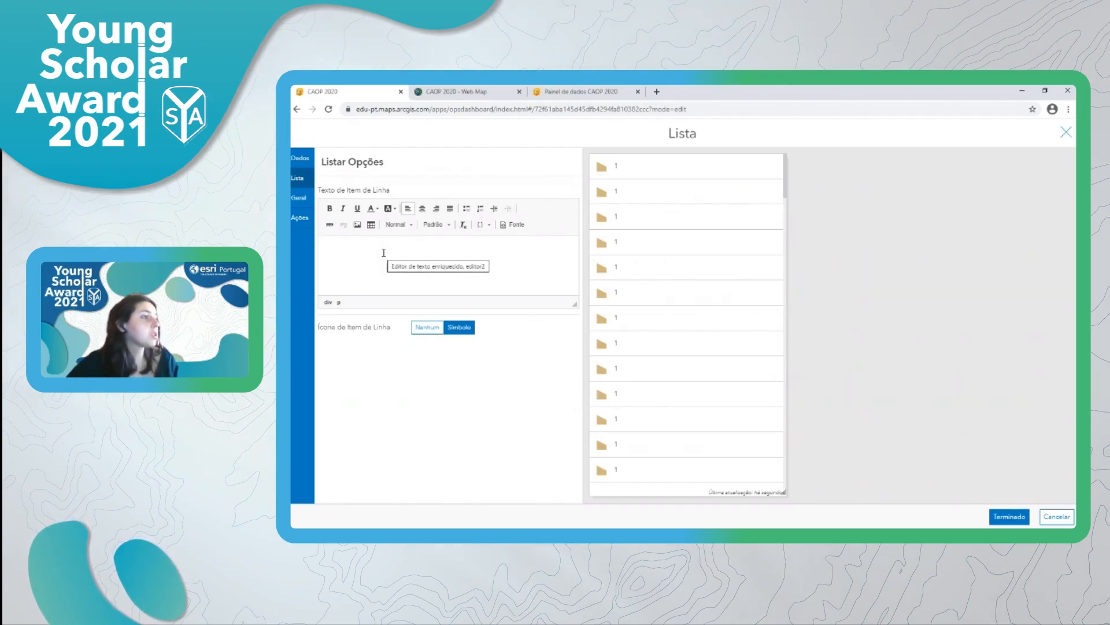
click(489, 228)
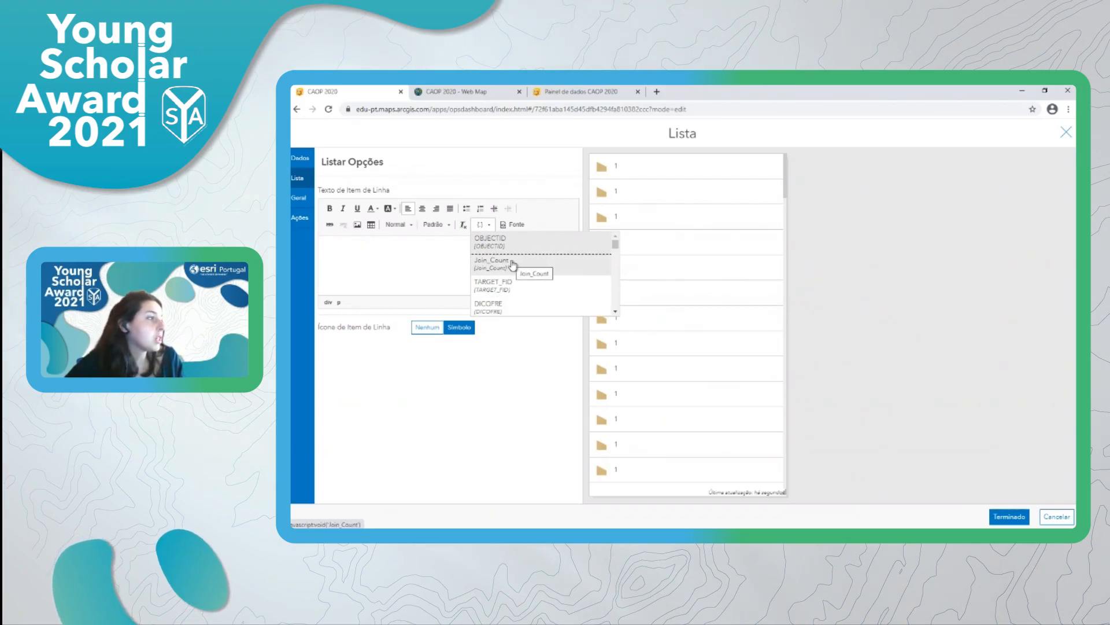
scroll(514, 282, down, 2)
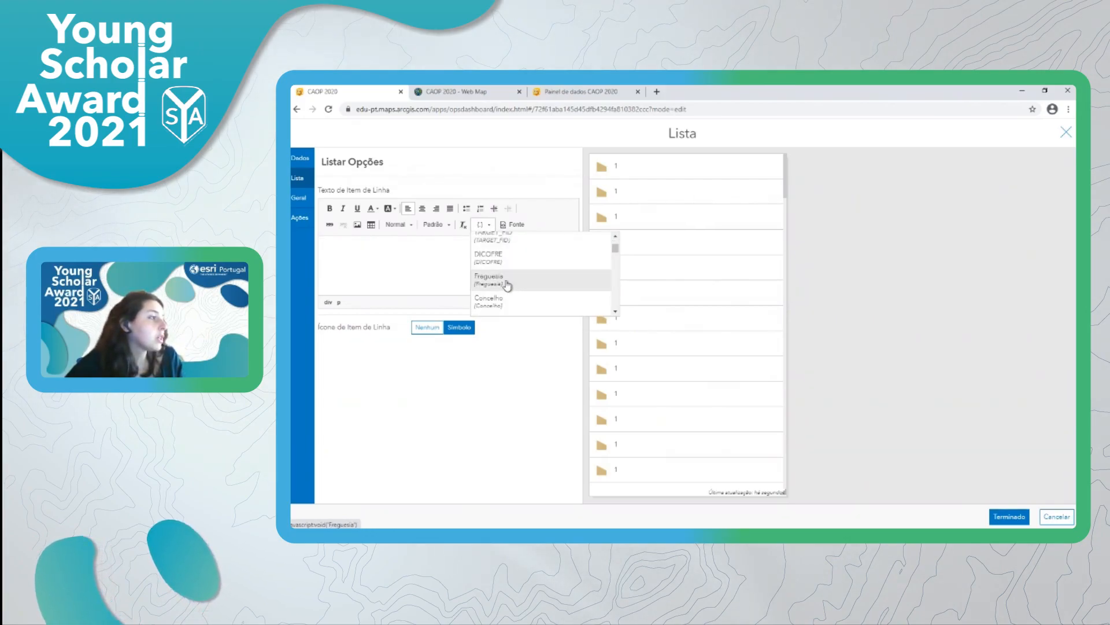
click(507, 283)
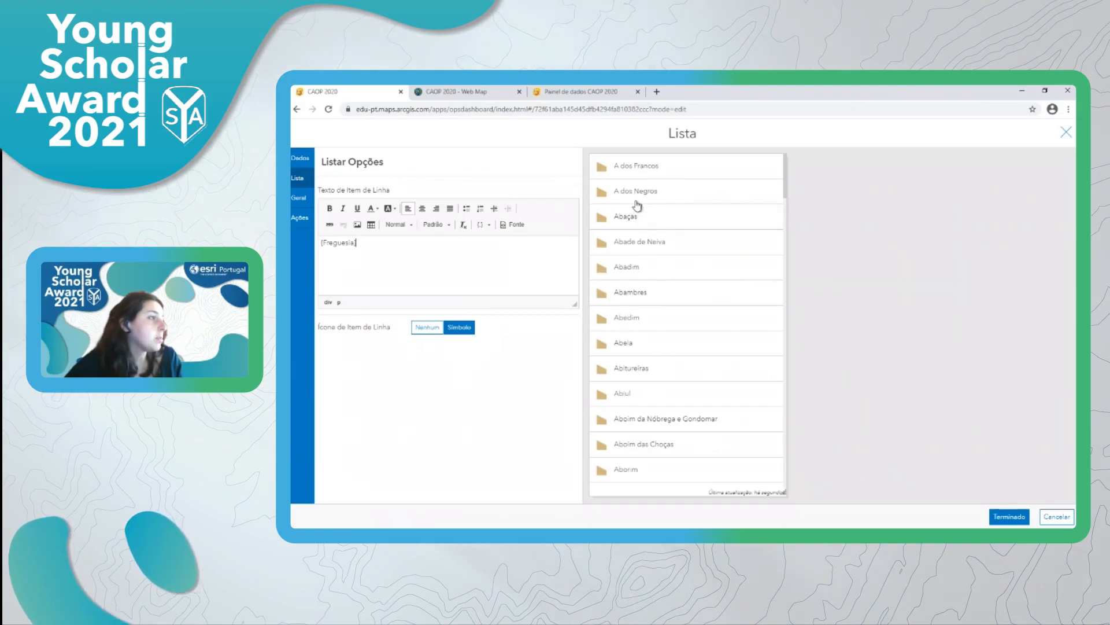
Step: Prefix the line item text with the DICOFRE field and a " - " separator, and set the line item icon to none
click(411, 252)
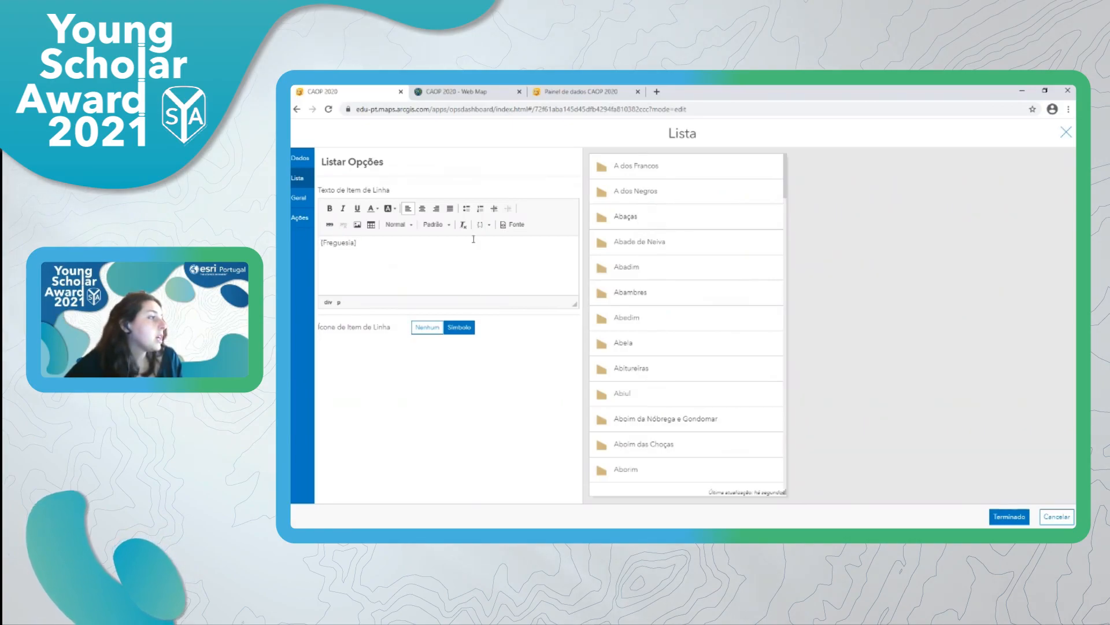
click(491, 225)
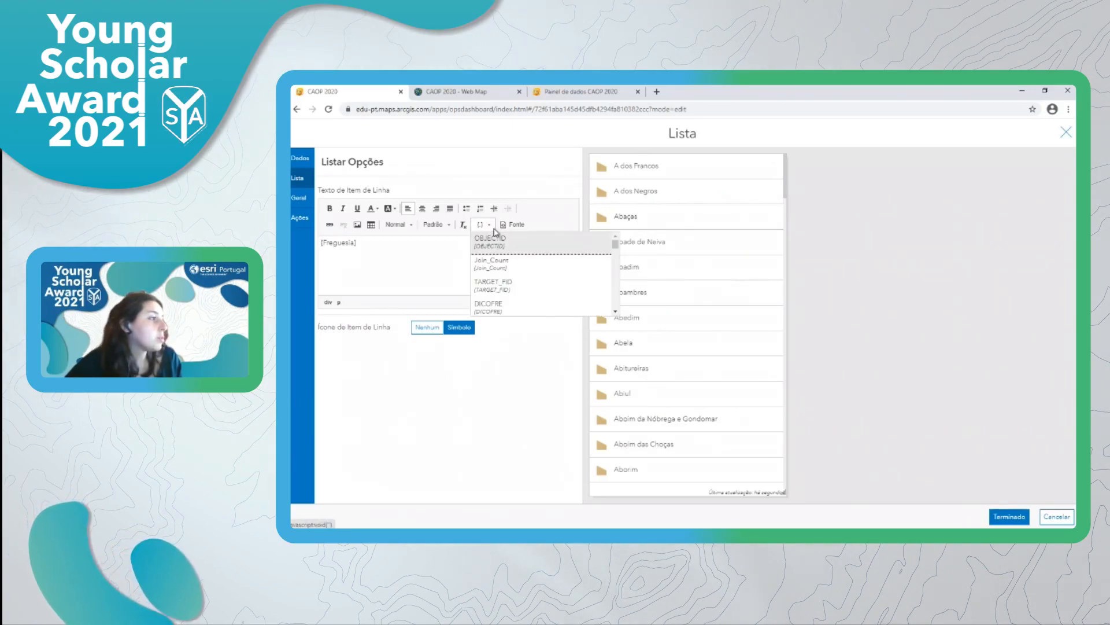
click(502, 310)
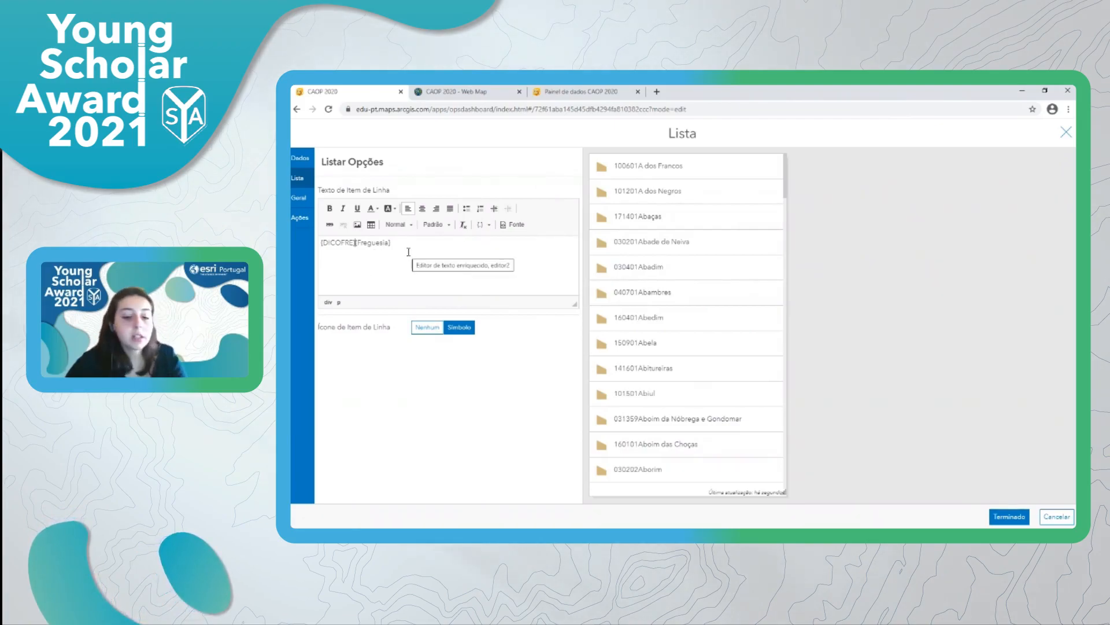
text(-)
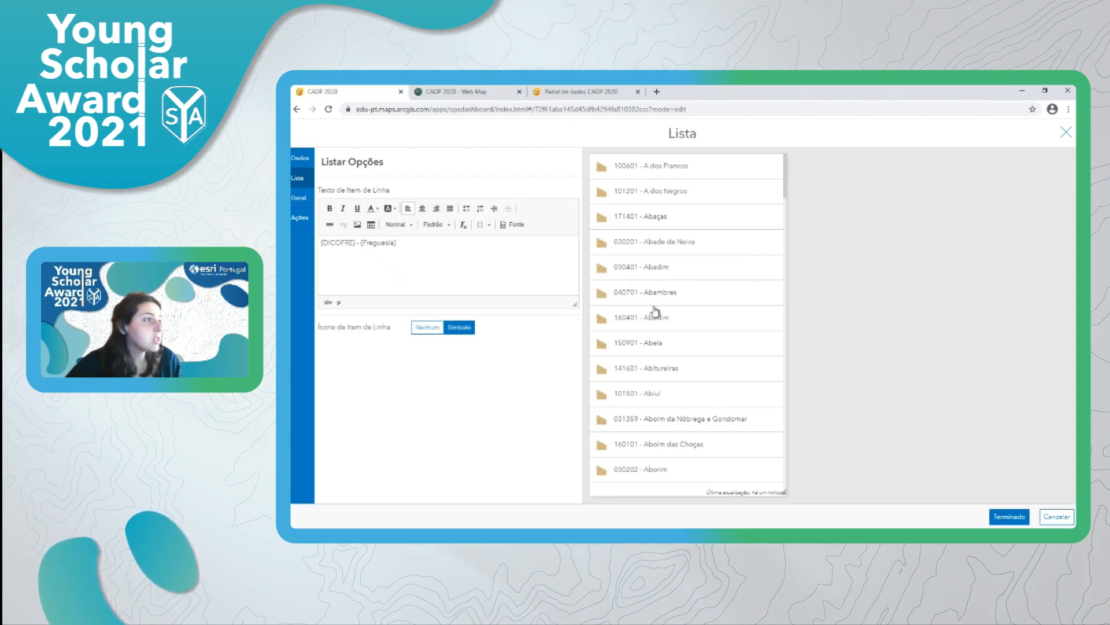
click(427, 335)
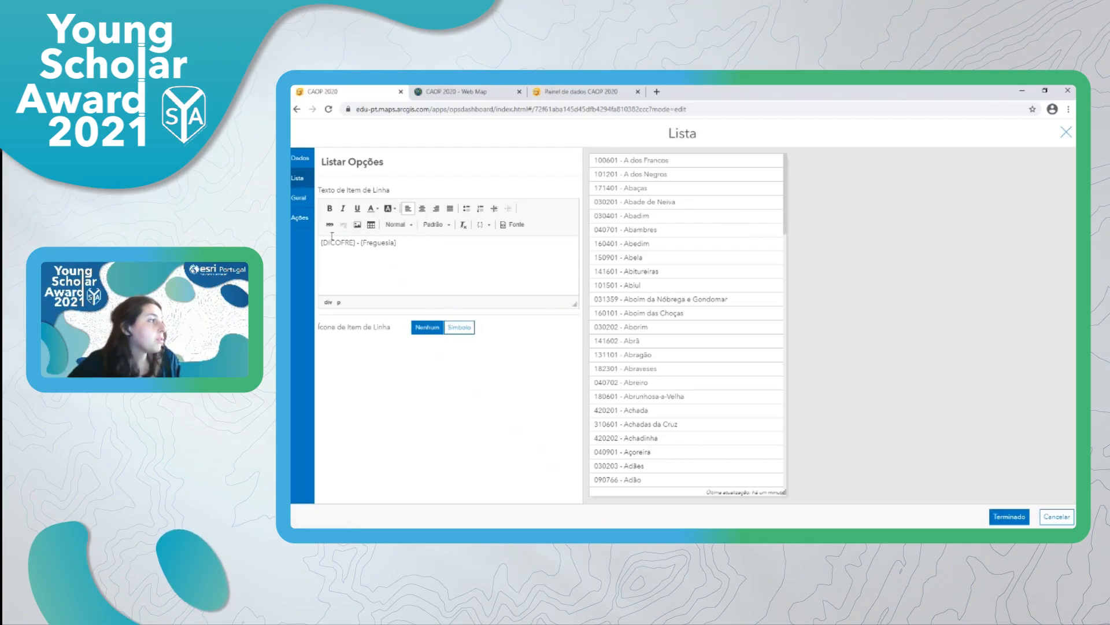
Step: Rename the list element as "Lista Freguesias" in its general options
click(299, 198)
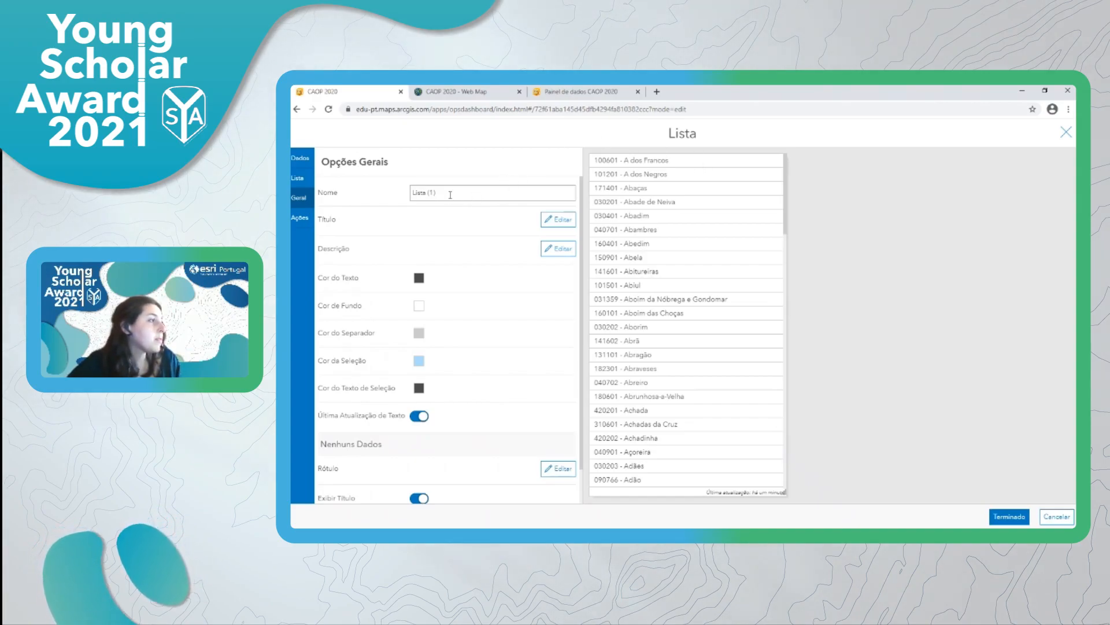
drag(449, 194, 411, 193)
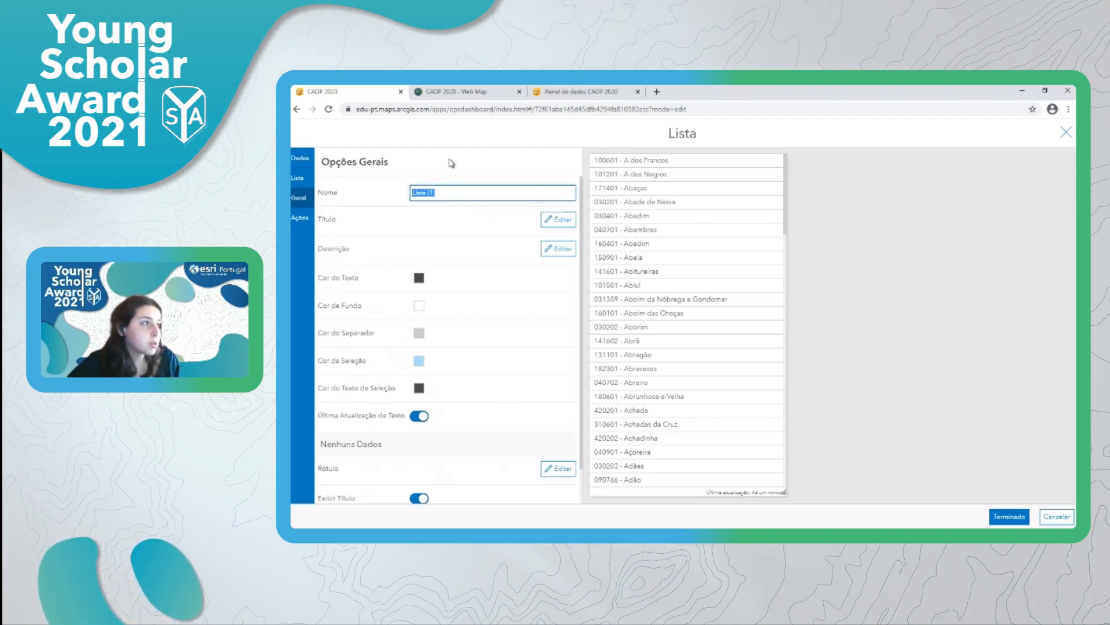
key(BackSpace)
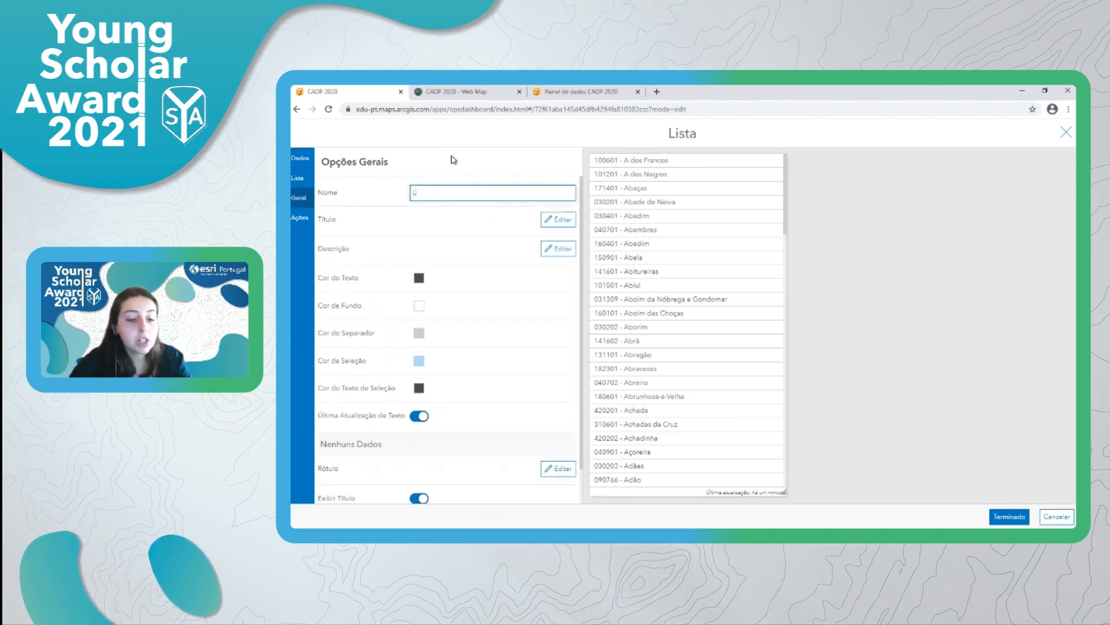
text(Lista)
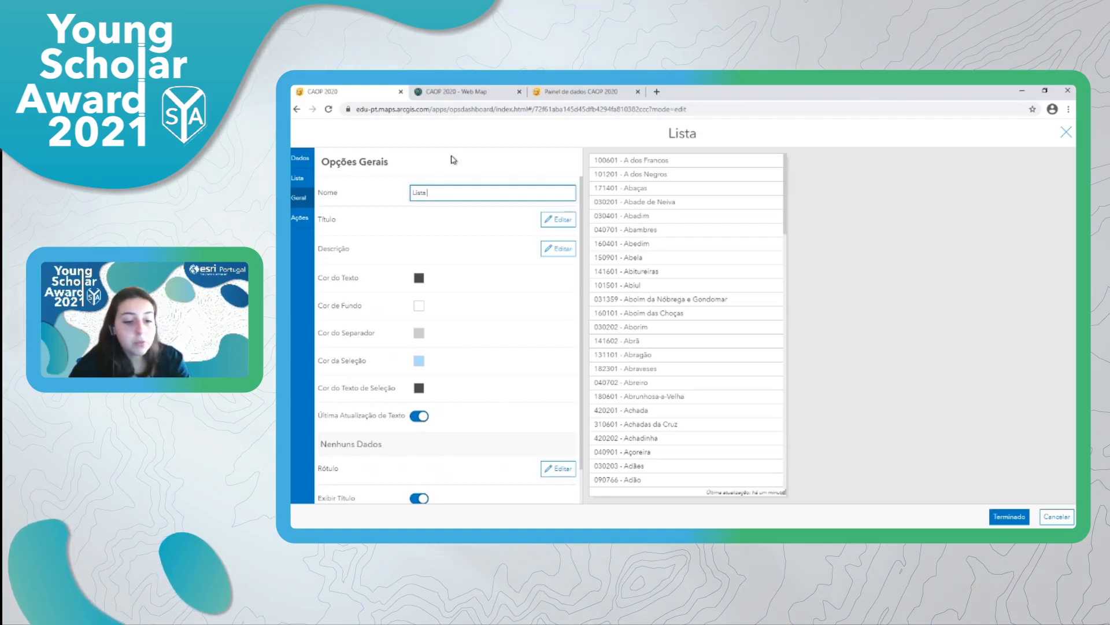
text( Freguesias)
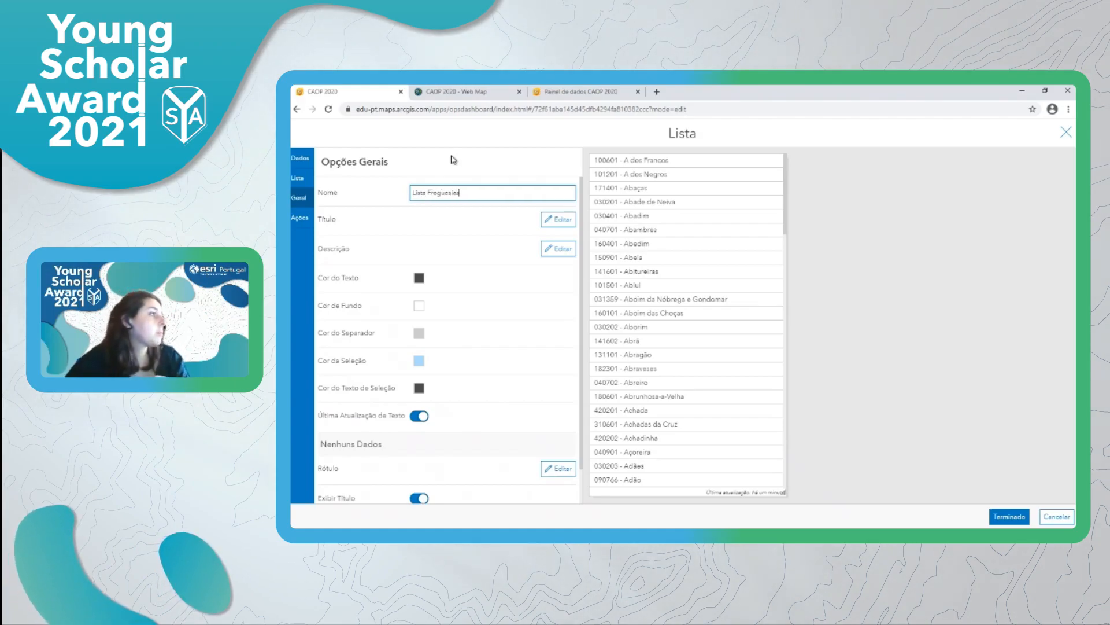
click(387, 198)
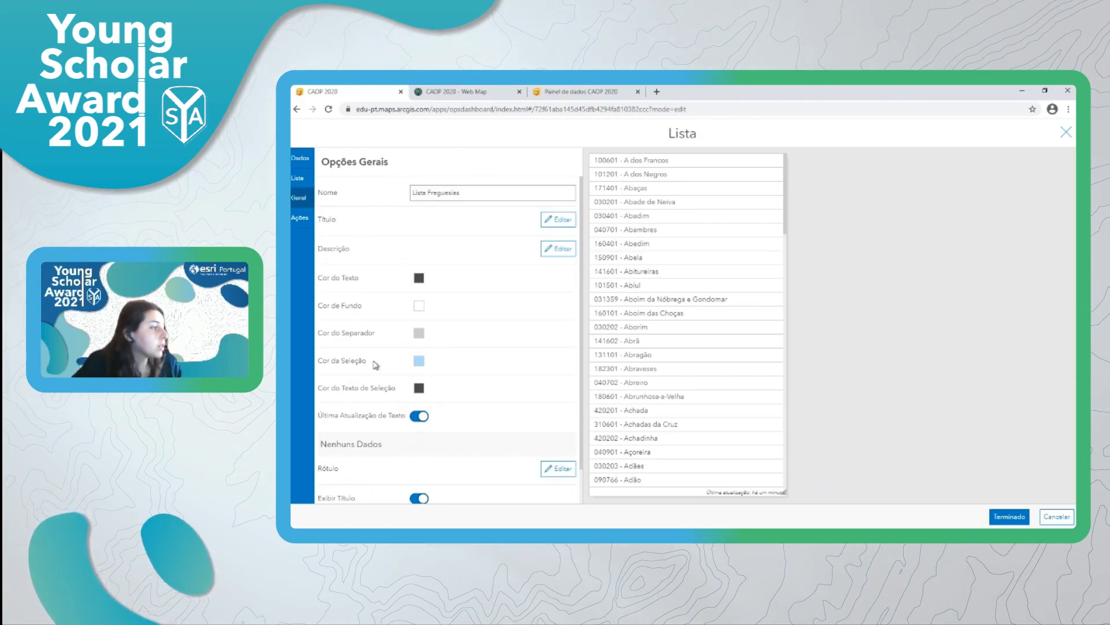
Step: Change the list's selection colour to light yellow-orange, test it on the Abragão row, and turn off the last update text
click(645, 356)
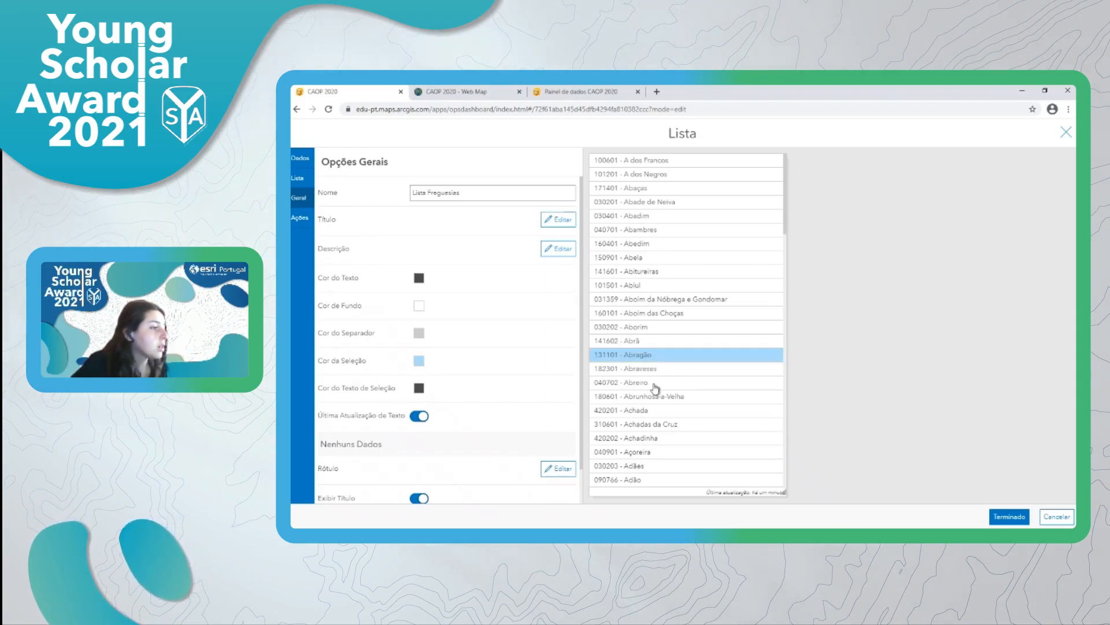
click(419, 360)
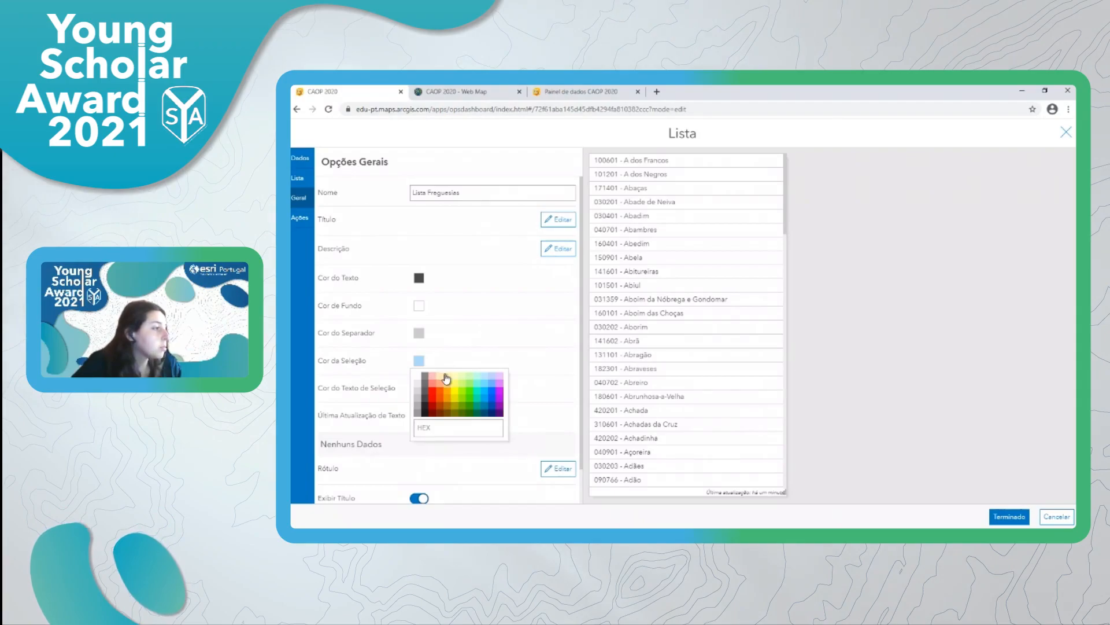
click(453, 375)
click(490, 361)
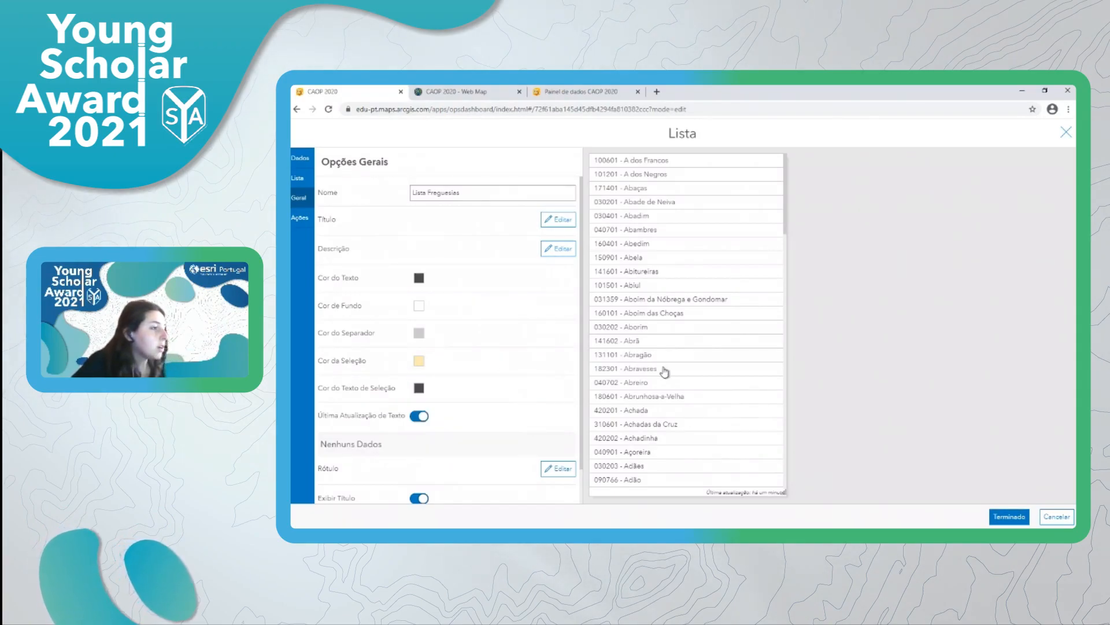
click(655, 356)
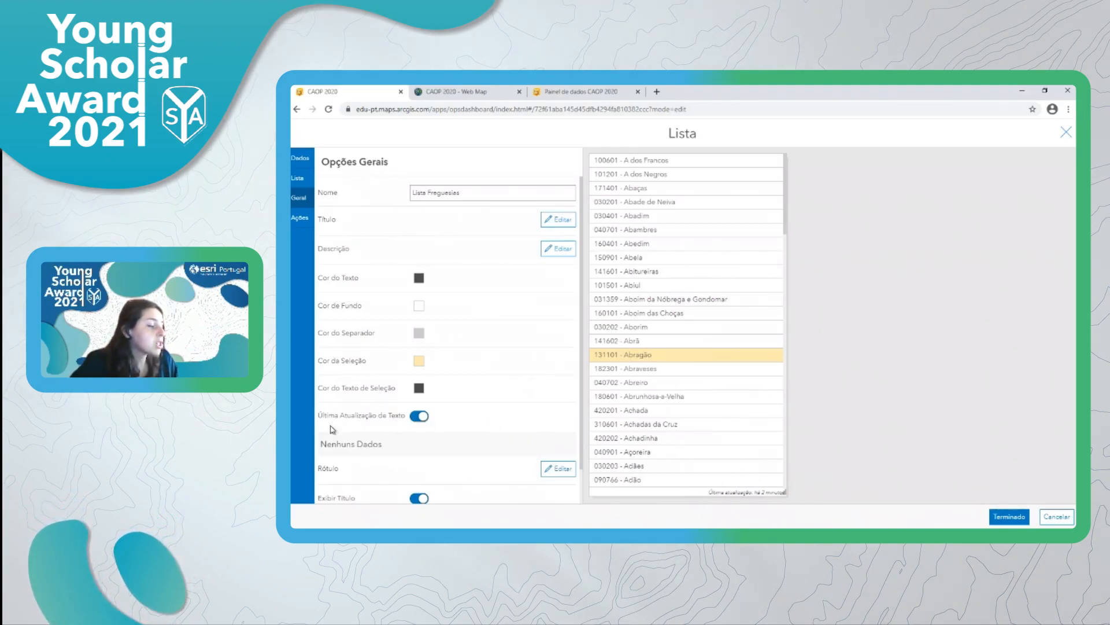
click(424, 420)
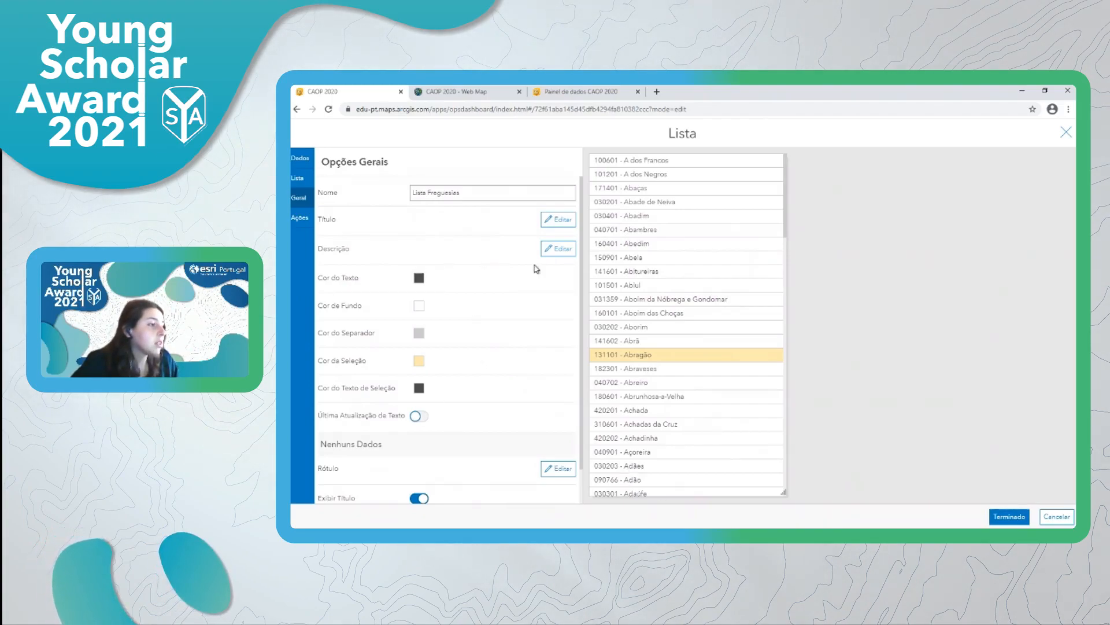
Step: Add the title "Freguesias" to the list
click(555, 221)
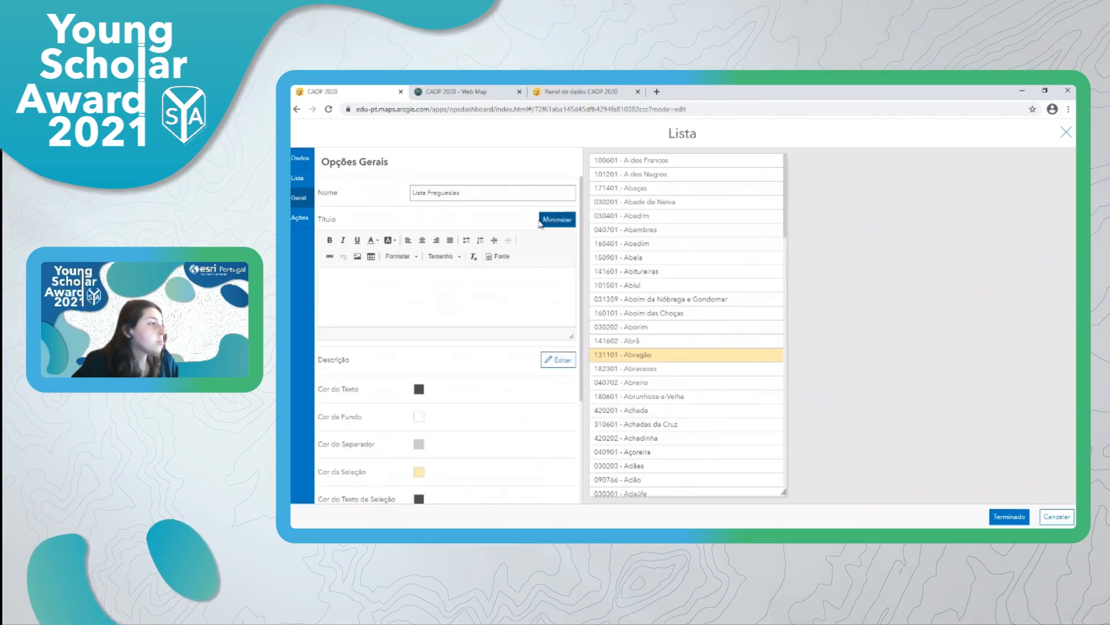
click(433, 279)
text(Fr)
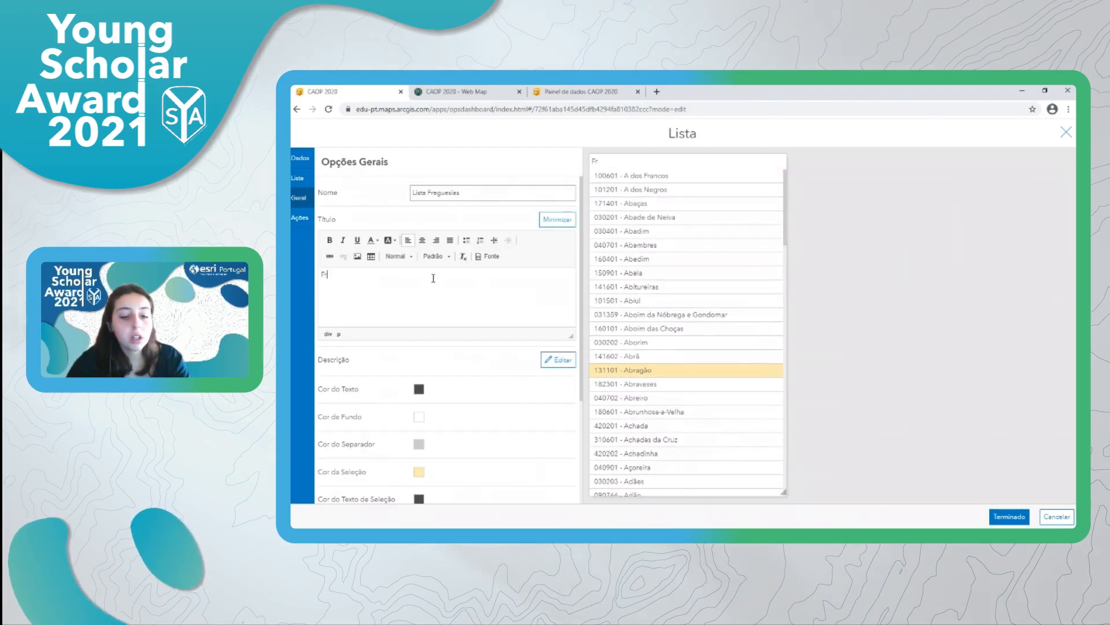
text(eguesias)
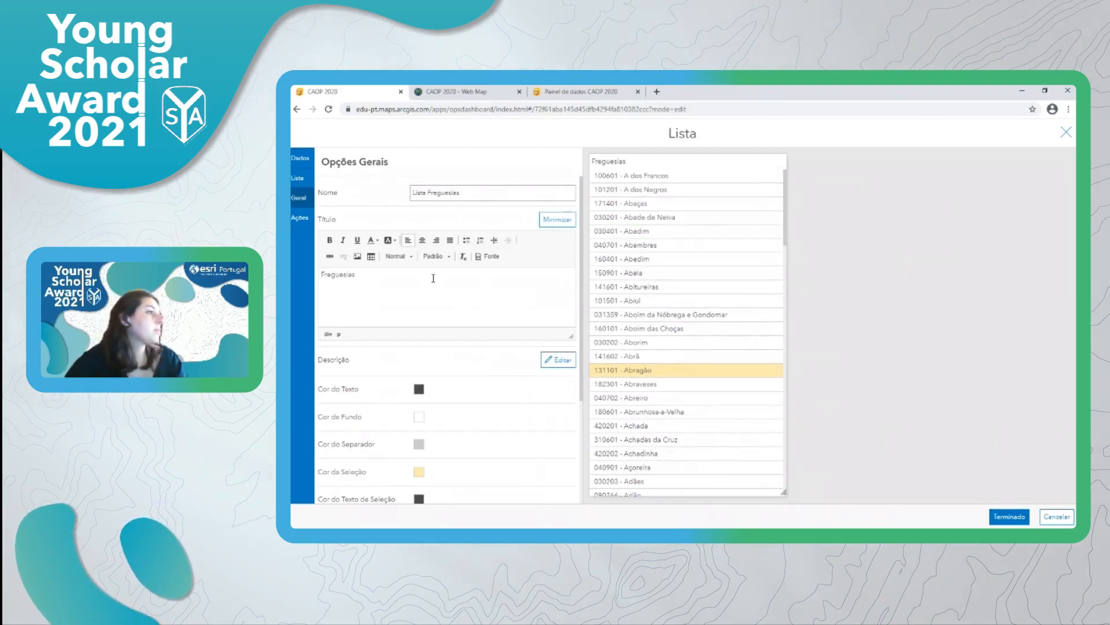
Step: Format the list title as Título 2, centre it, and colour it golden brown (a87000)
double_click(338, 274)
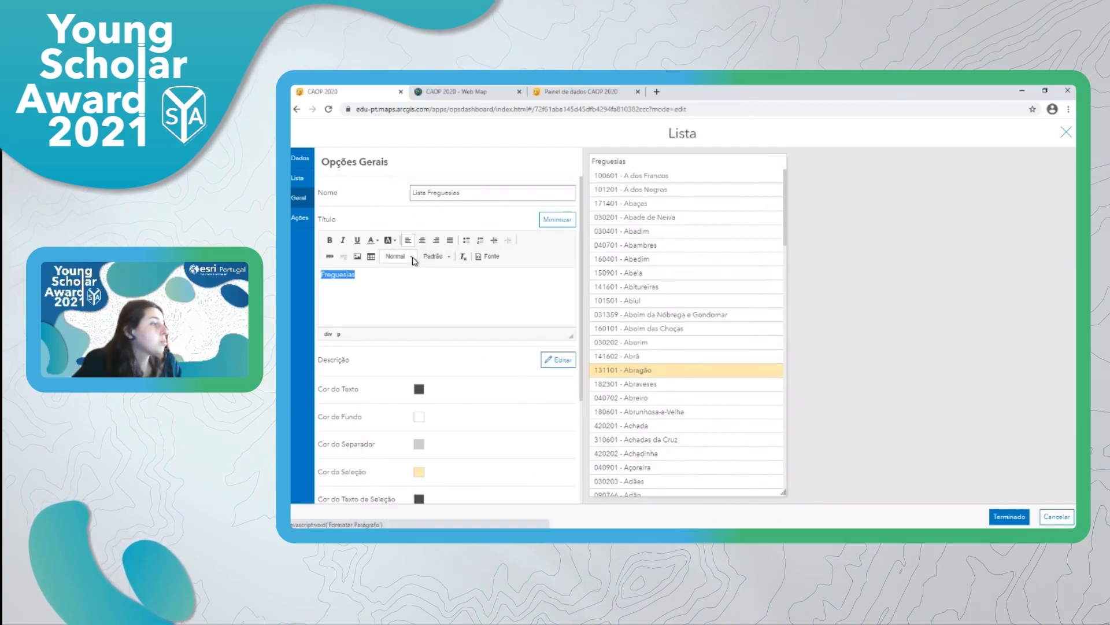
click(414, 258)
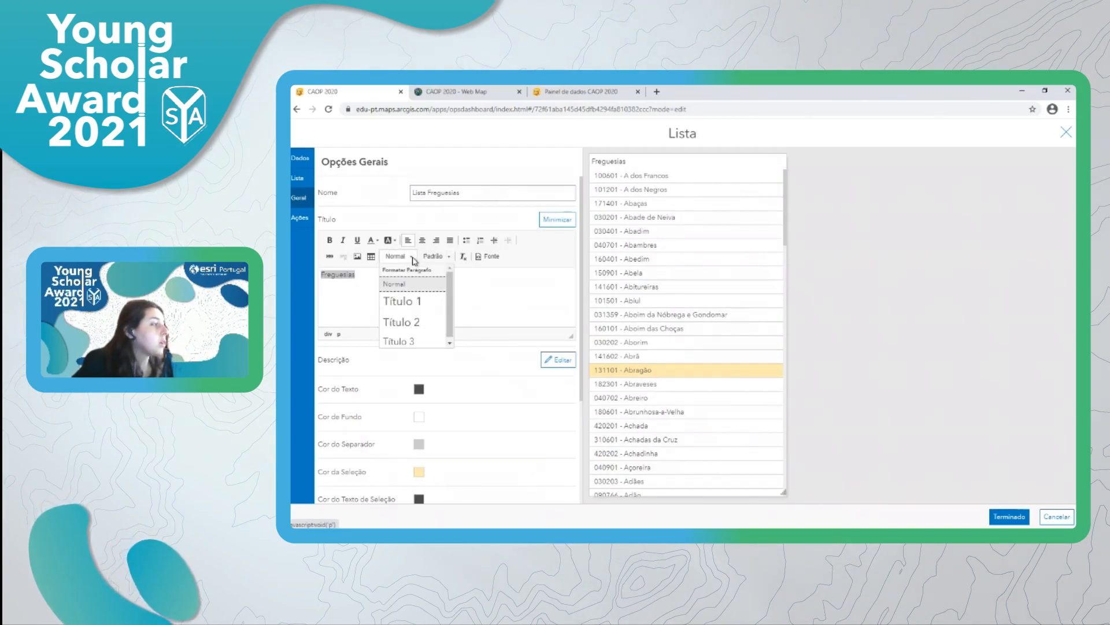
click(414, 326)
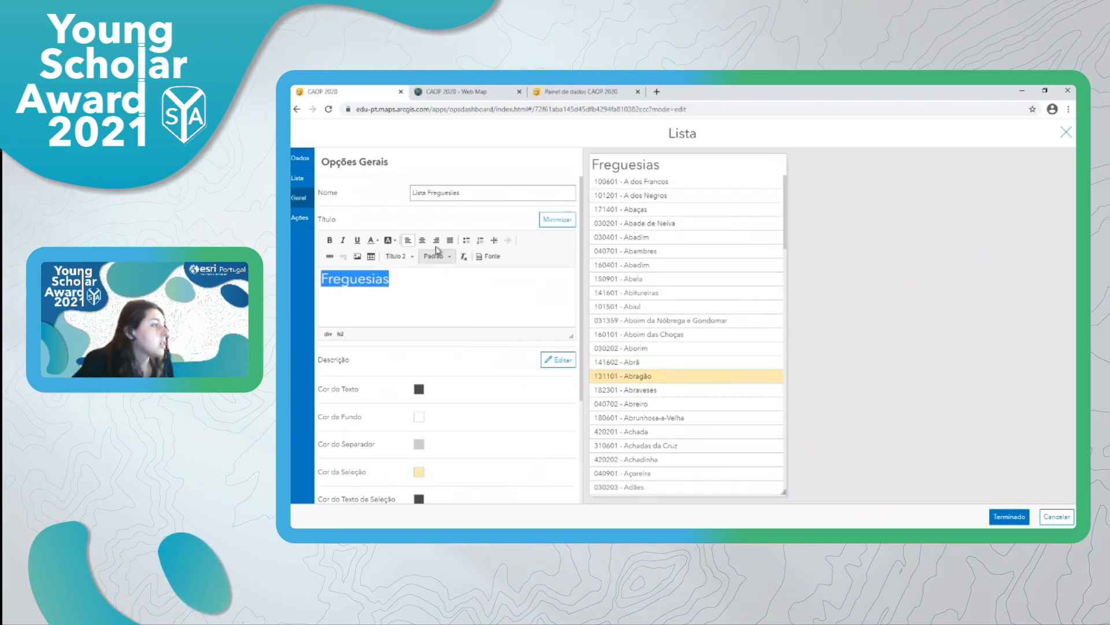
click(422, 240)
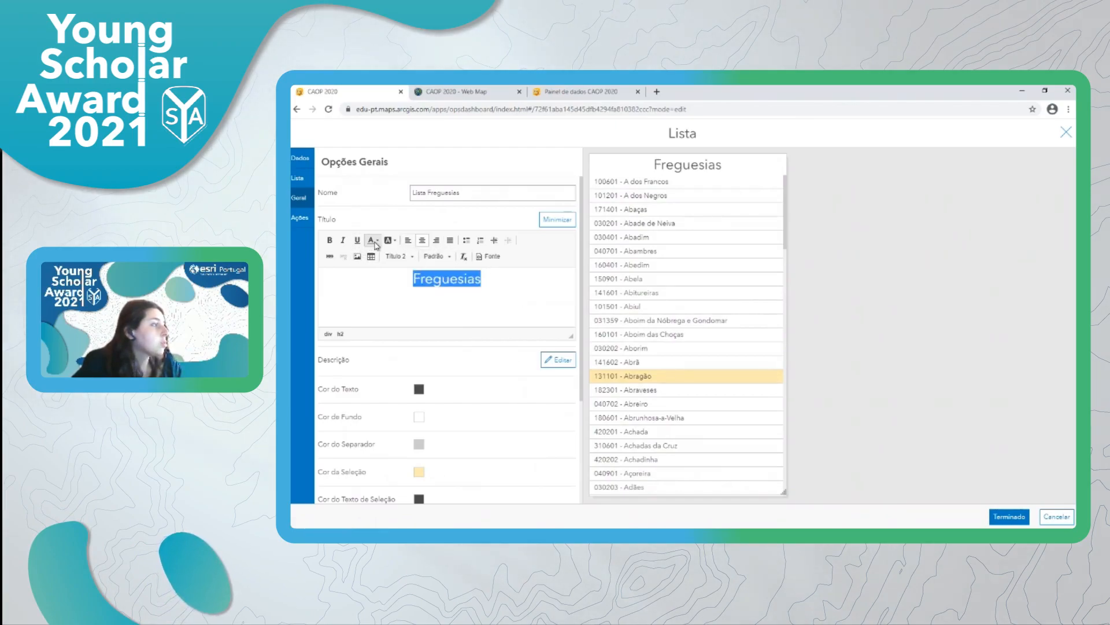
click(377, 240)
click(426, 325)
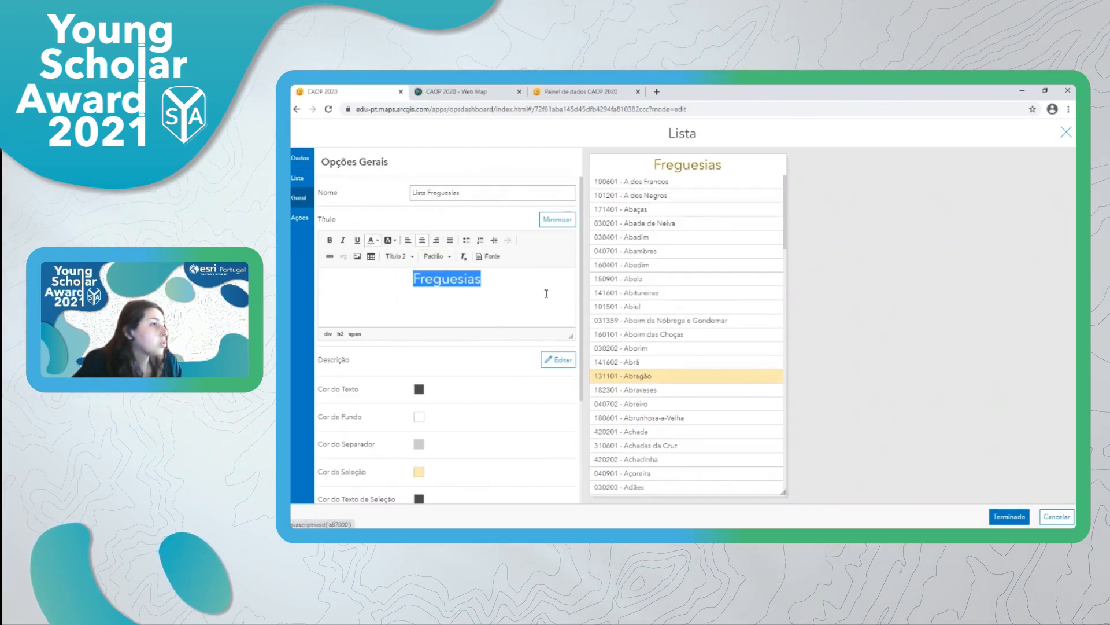
click(522, 285)
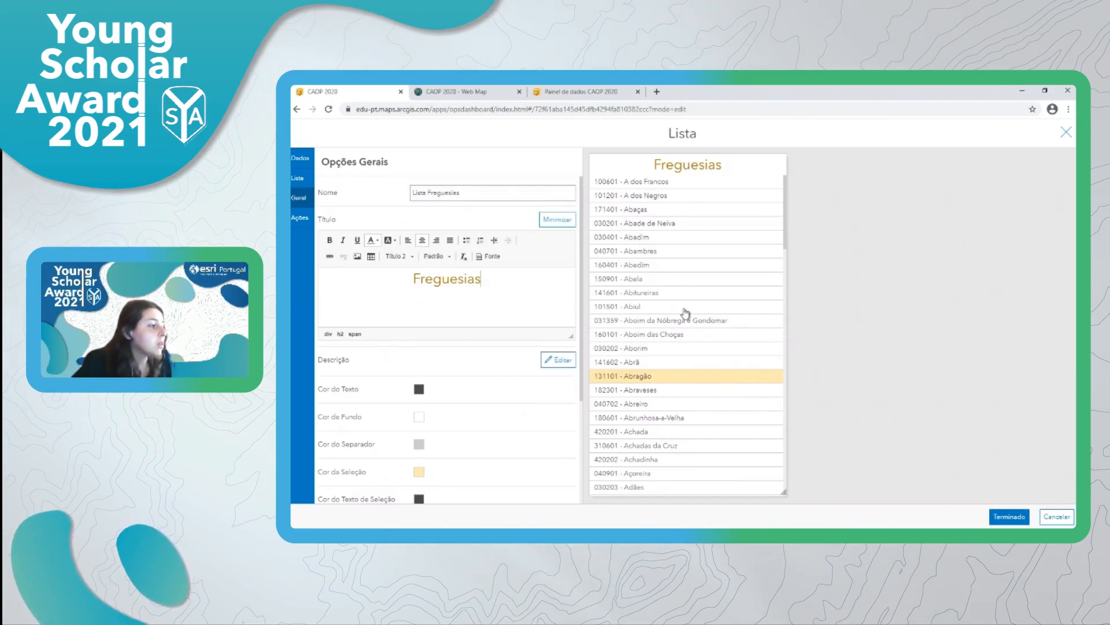
Step: Look through the available selection-change actions and set the list's selection mode to multiple (Vários)
scroll(486, 383, down, 3)
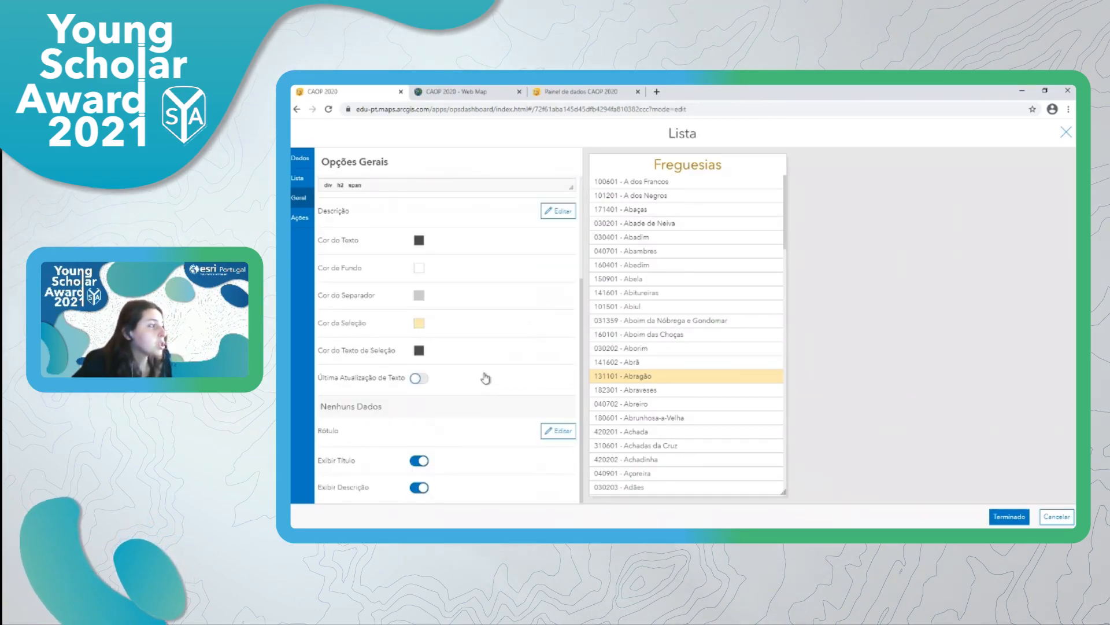
click(300, 220)
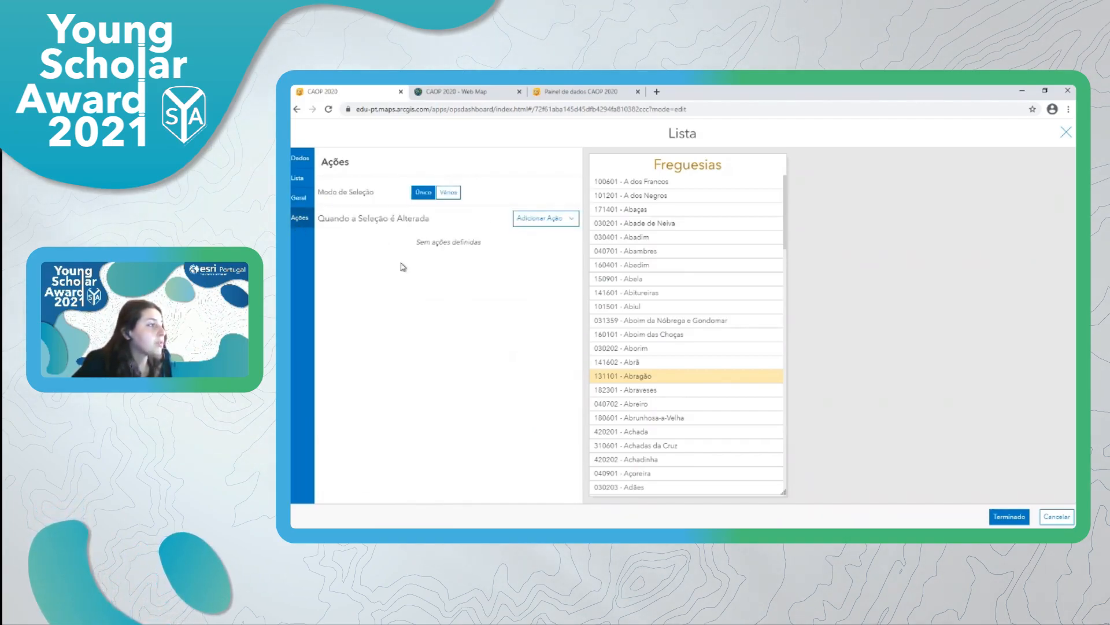
click(536, 222)
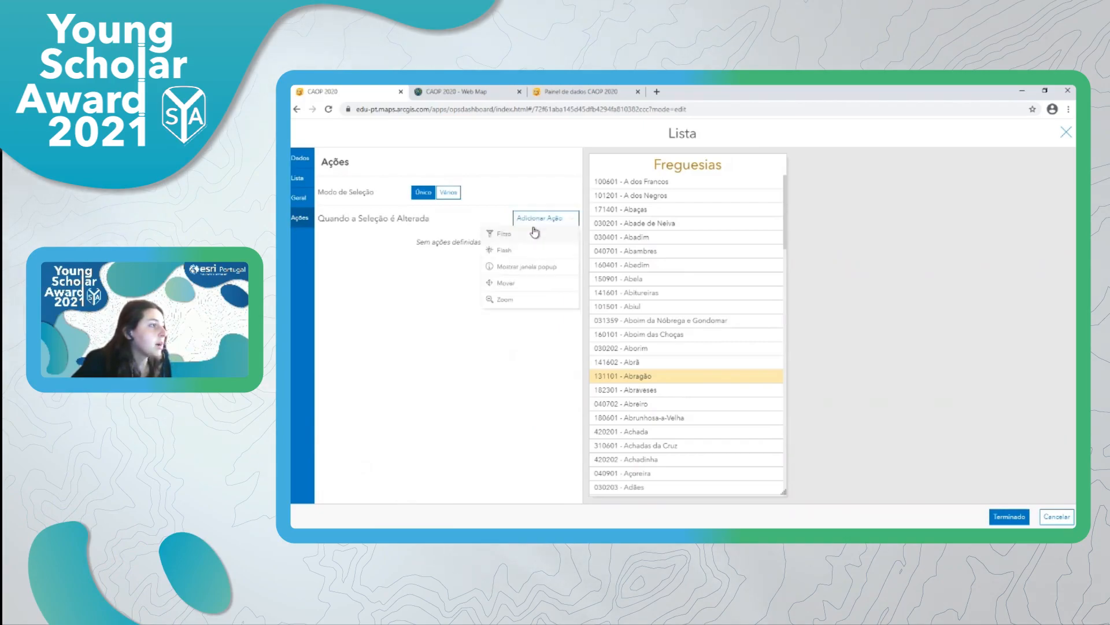
click(515, 201)
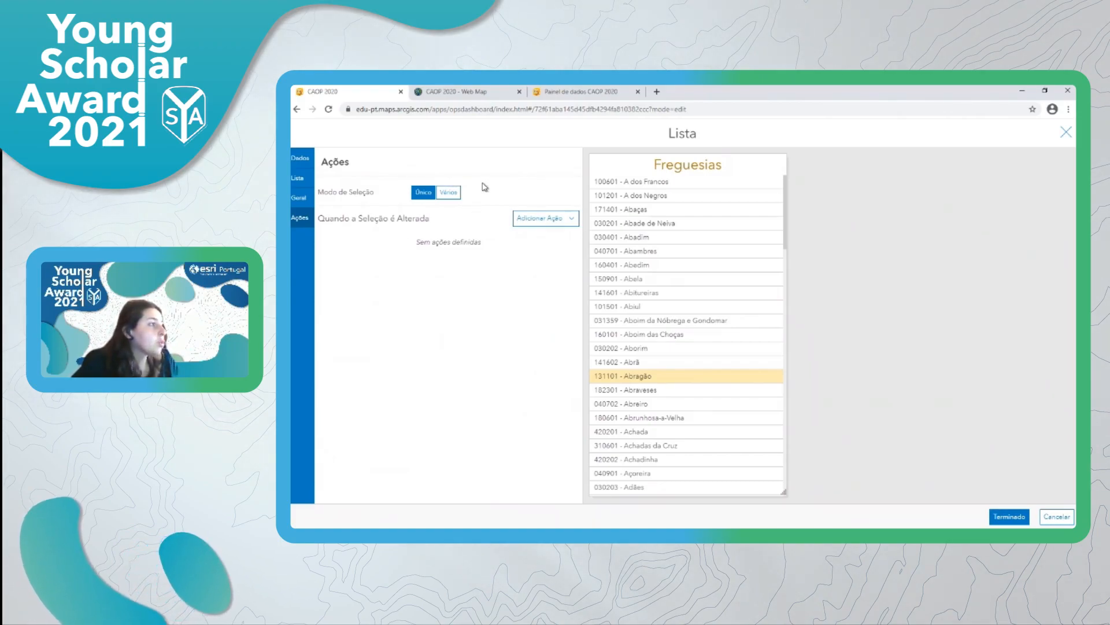
click(449, 192)
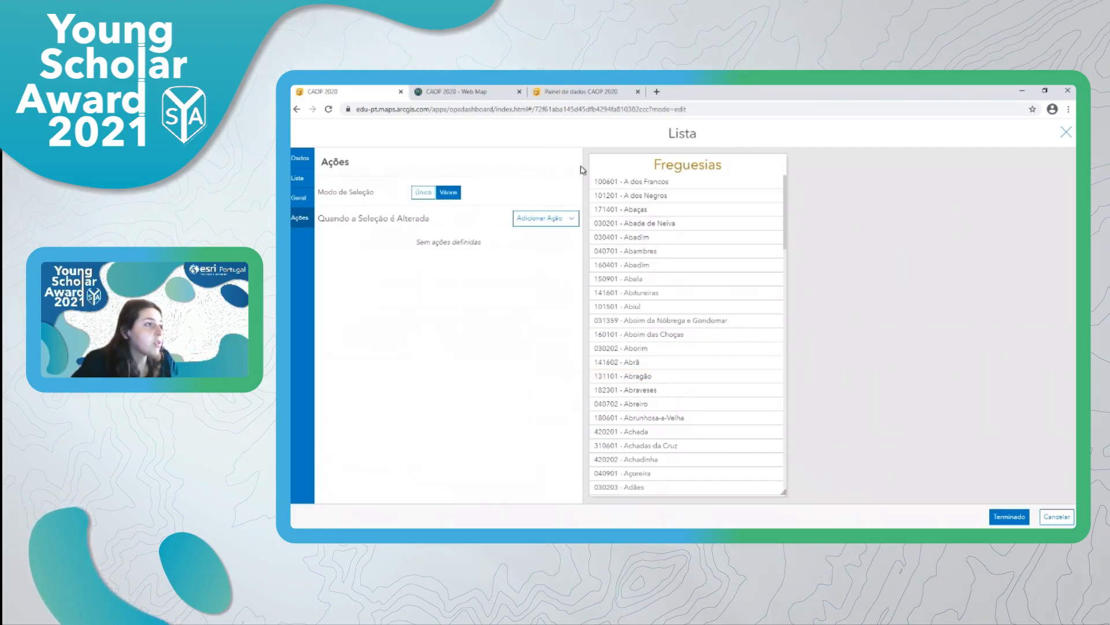
Step: Test multiple selection on the Abela and Aboim das Choças rows, deselect both, and finish configuring the list
click(631, 335)
click(631, 282)
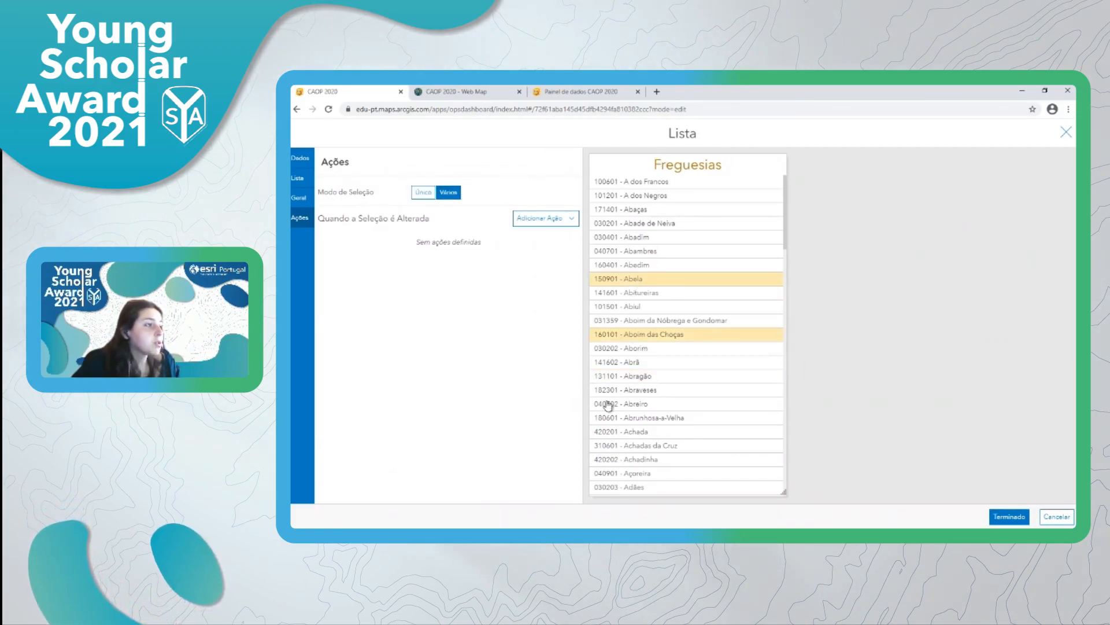
click(643, 337)
click(663, 278)
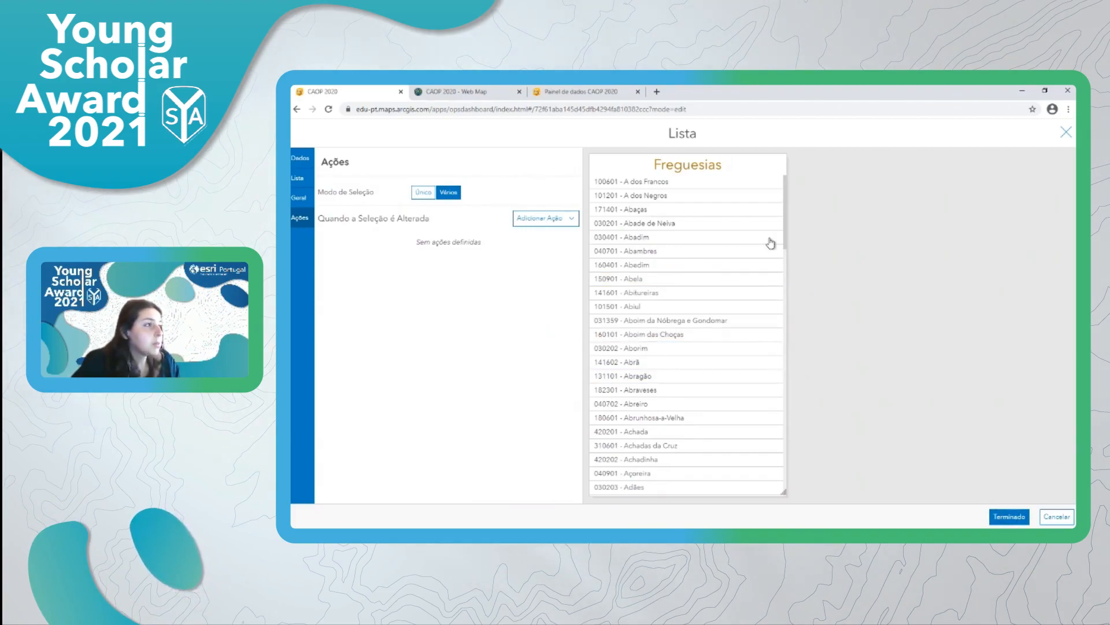
click(1009, 517)
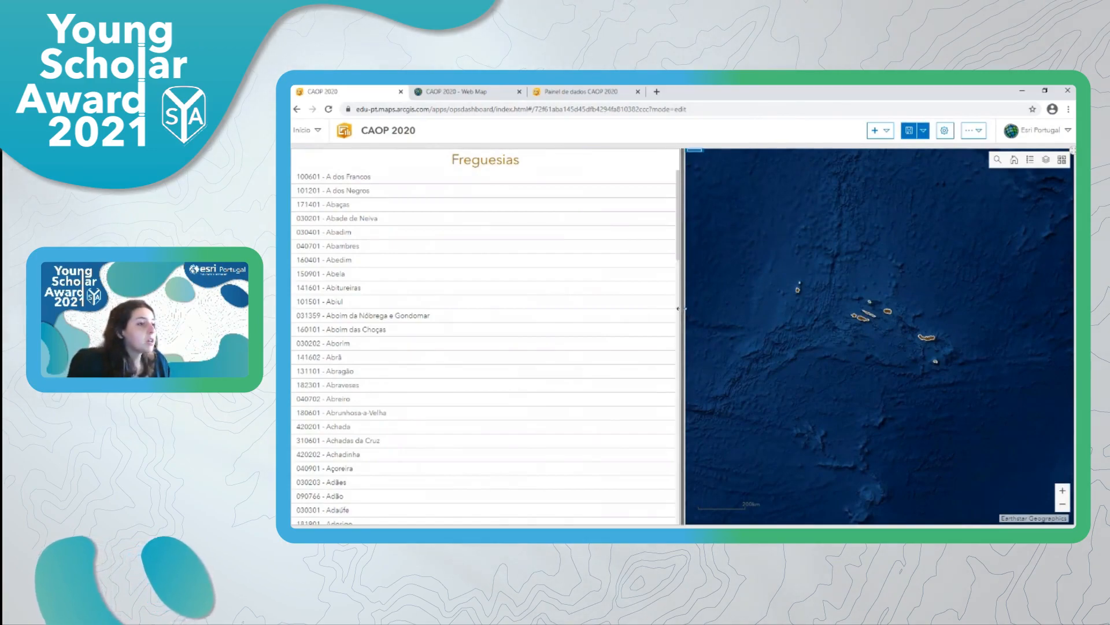
Step: Return the map to its default extent and slightly widen the Freguesias list beside it
click(1014, 162)
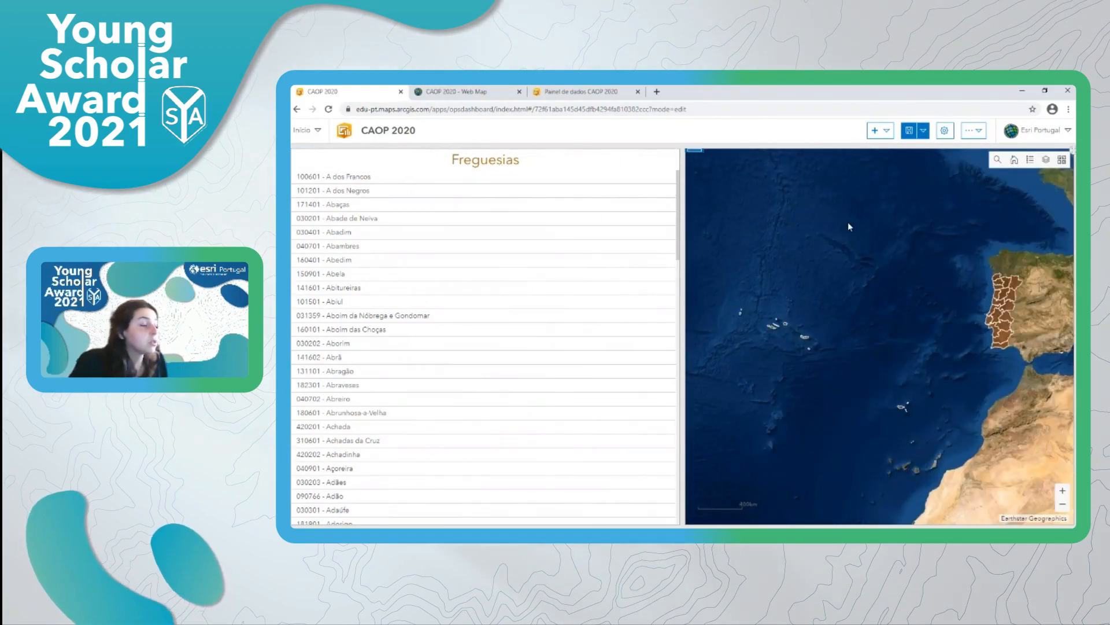
mouse_move(300, 152)
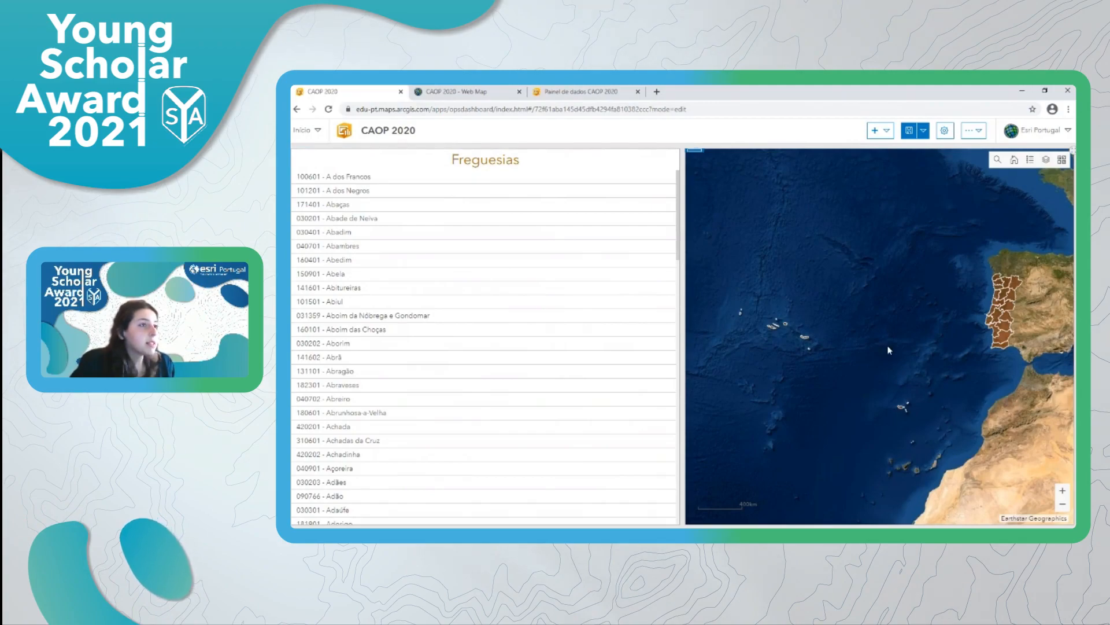
mouse_move(682, 290)
mouse_down()
mouse_move(651, 290)
mouse_move(707, 288)
mouse_move(665, 289)
mouse_move(691, 291)
mouse_up()
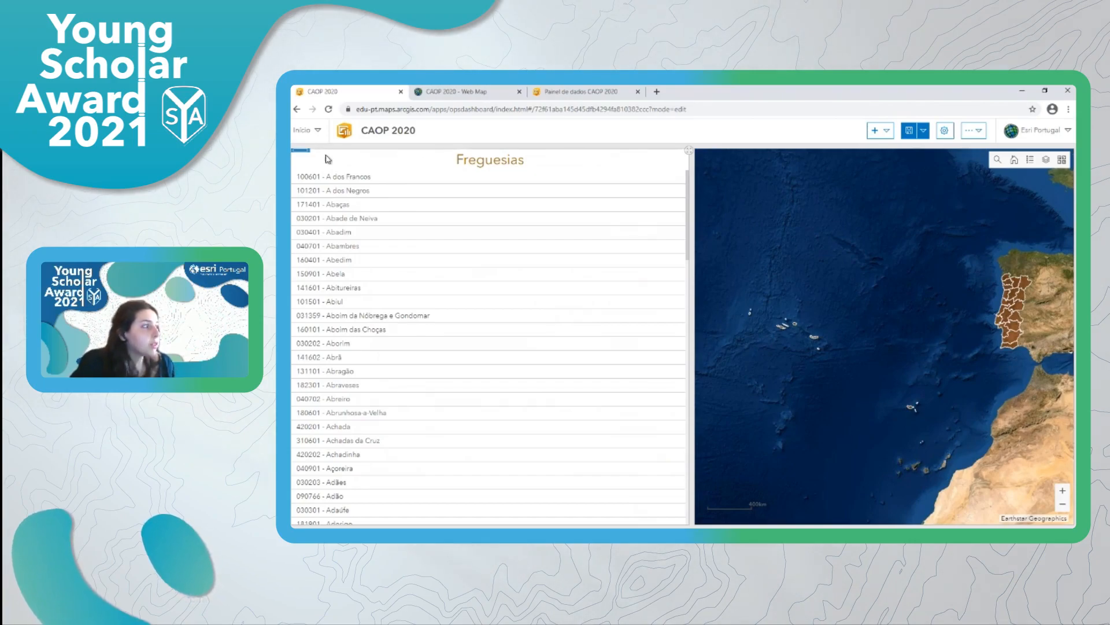
Step: Save the dashboard
click(909, 130)
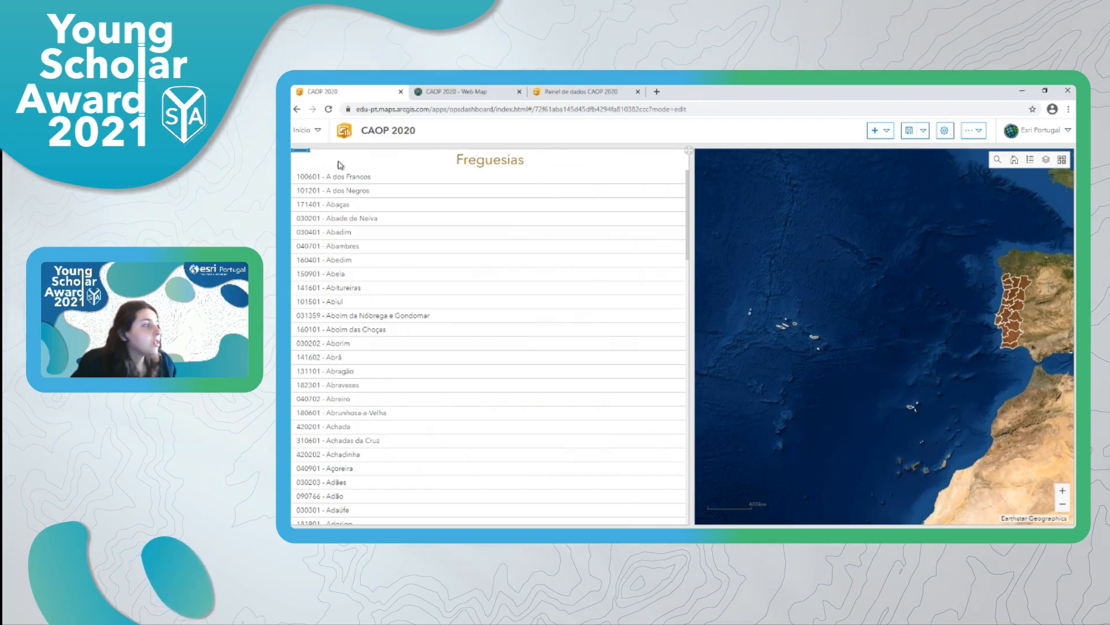
click(892, 133)
click(343, 159)
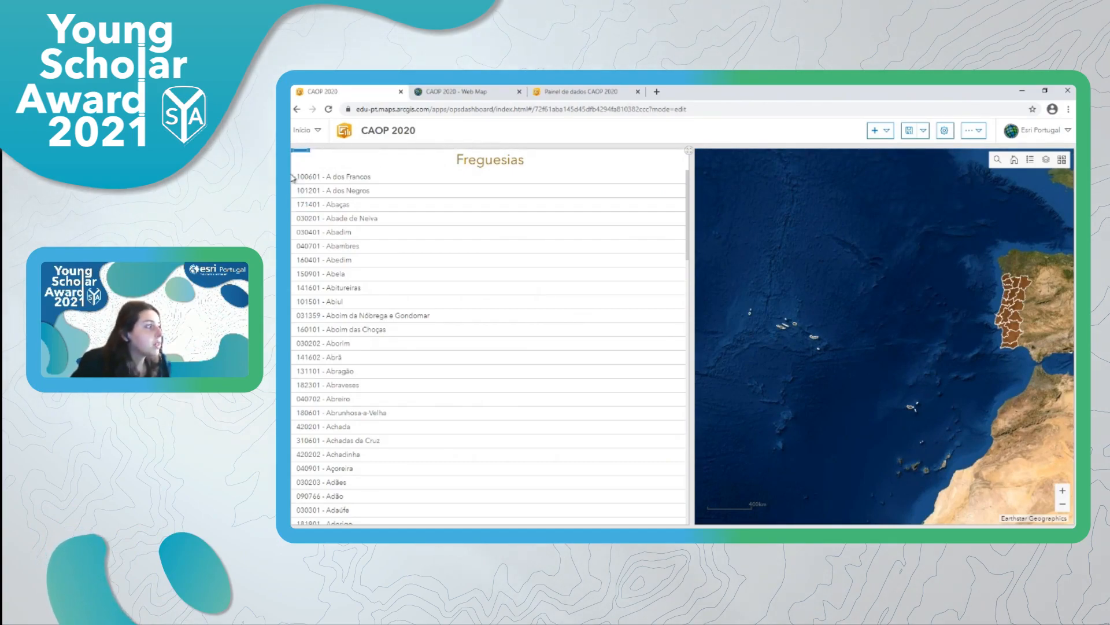
Step: Duplicate the Freguesias list and narrow the middle list to give the map more room
mouse_move(293, 179)
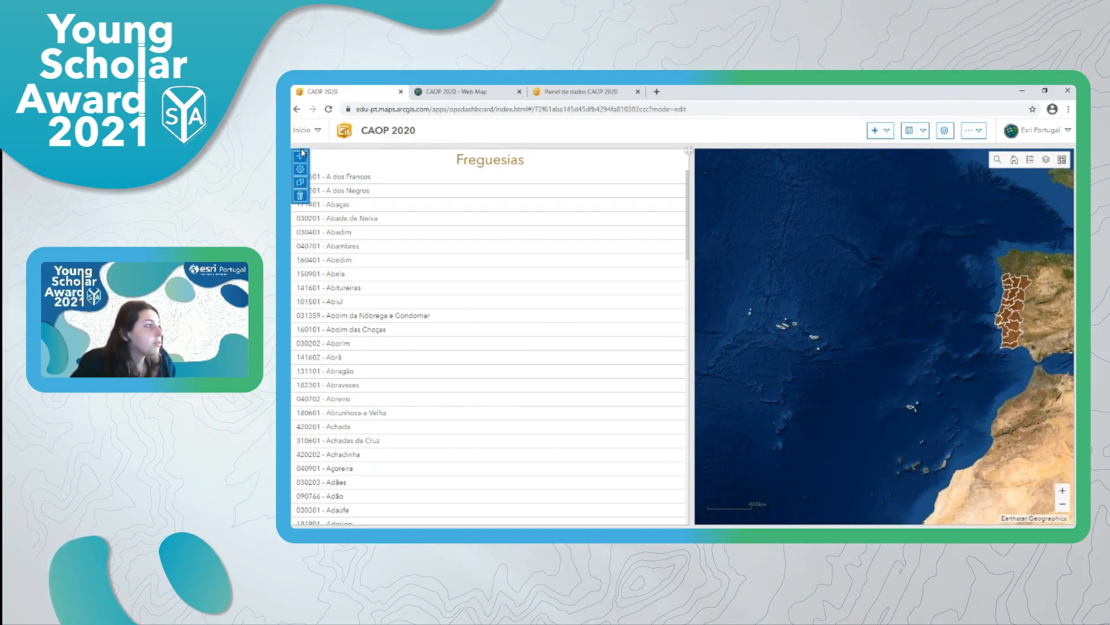
click(300, 183)
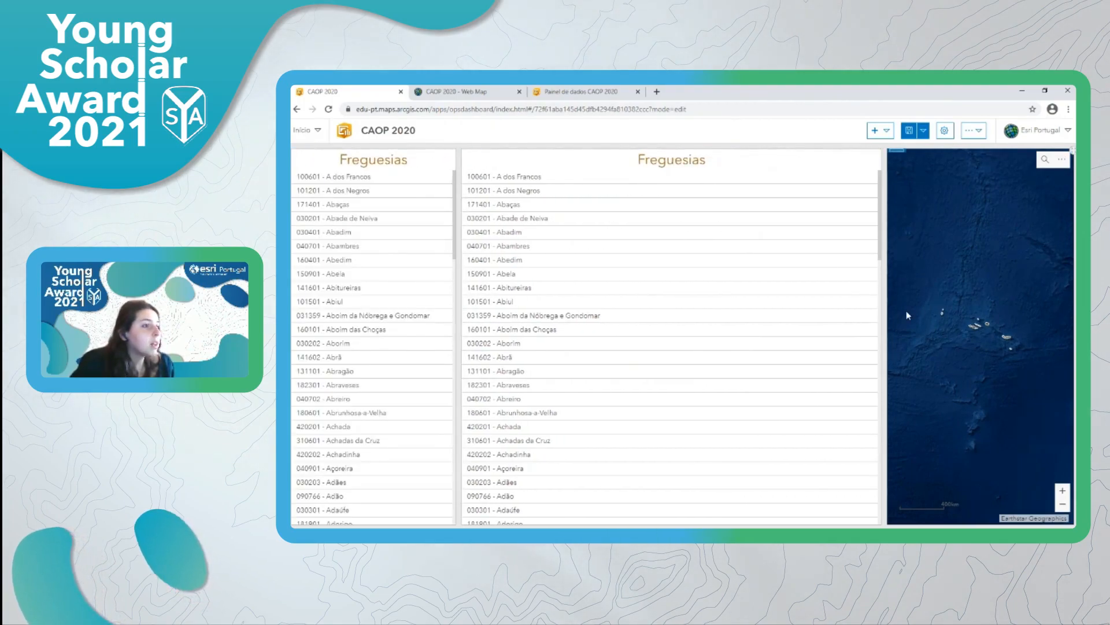
drag(882, 317, 619, 316)
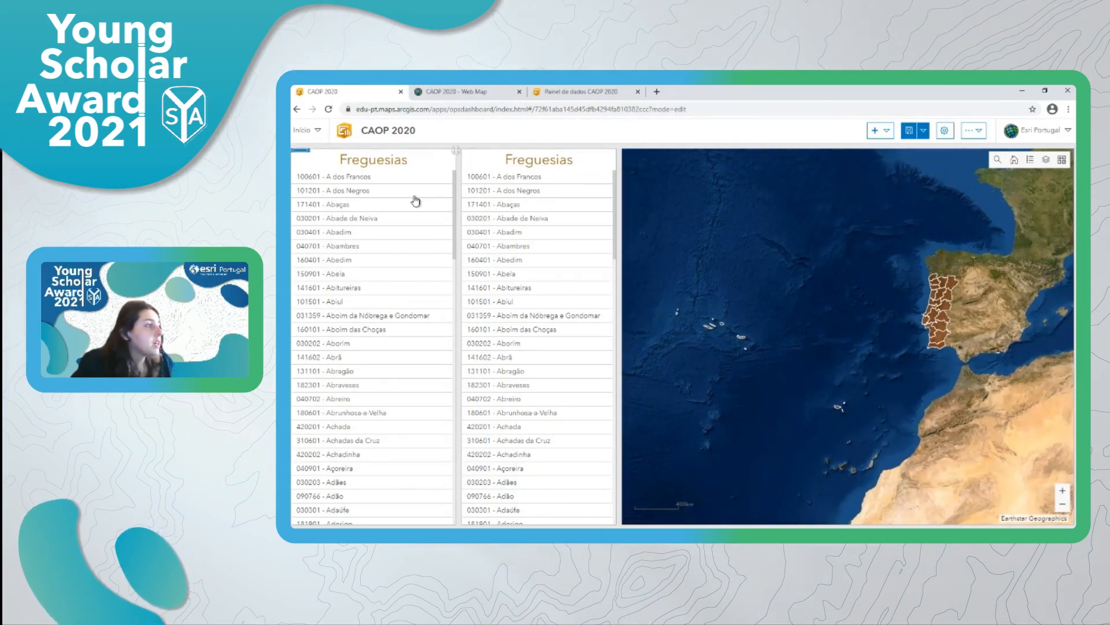
Step: Open the configuration of the first Freguesias list and change its data layer to Concelhos CAOP 2020
mouse_move(300, 150)
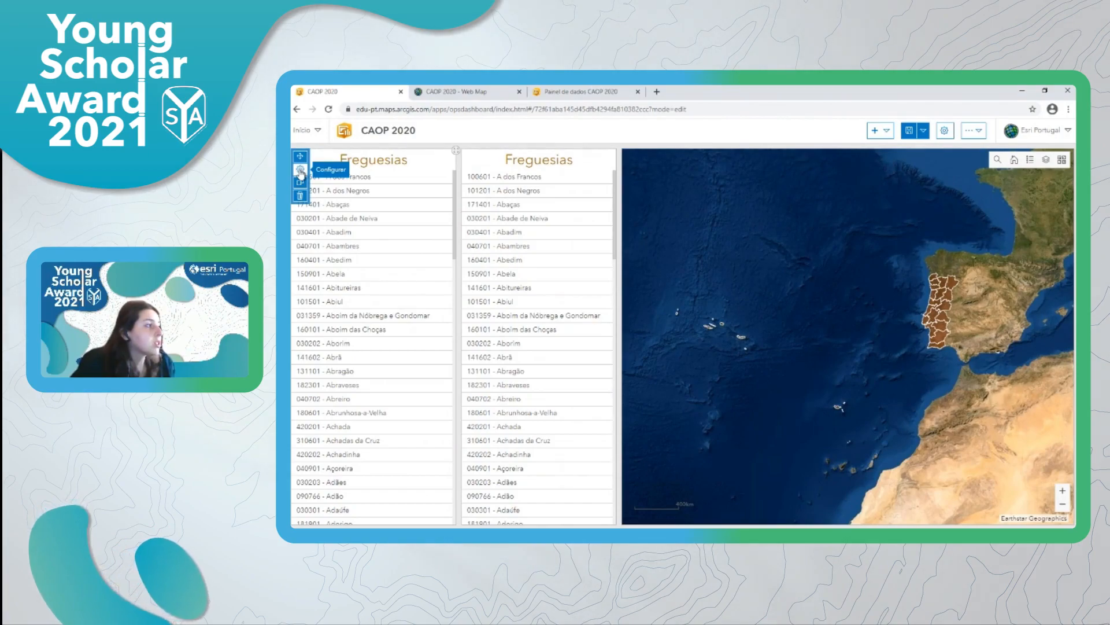
click(300, 171)
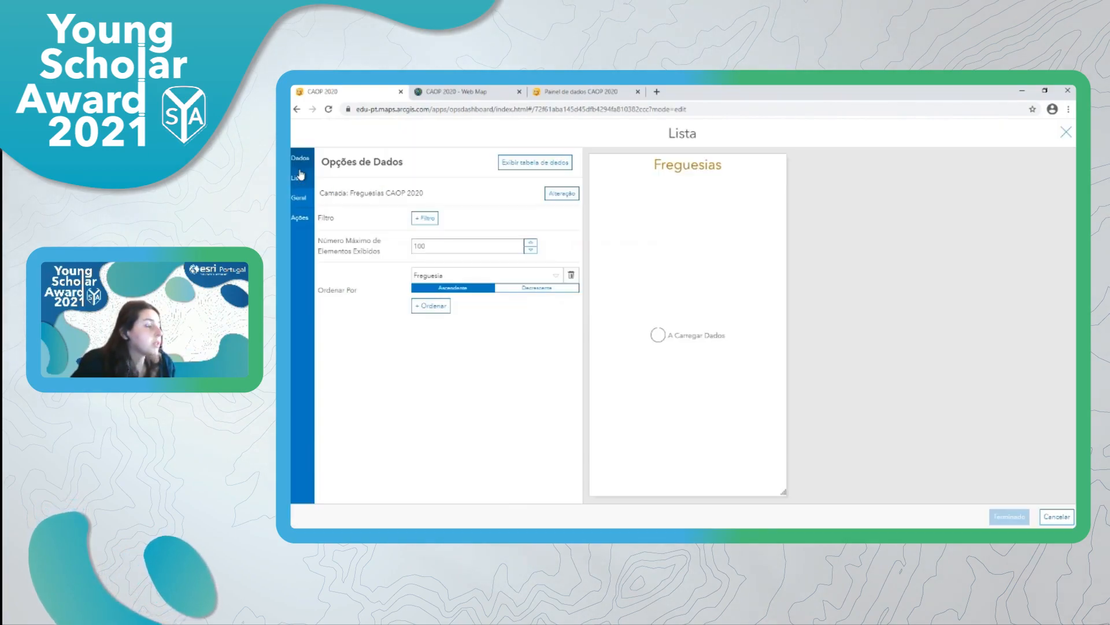
click(560, 195)
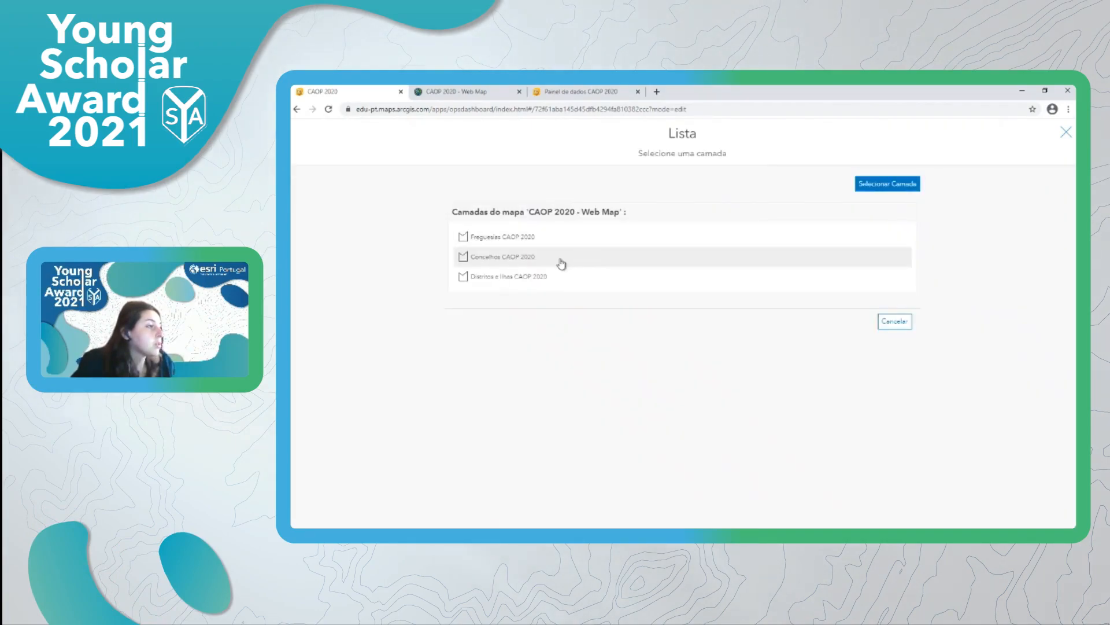
click(503, 258)
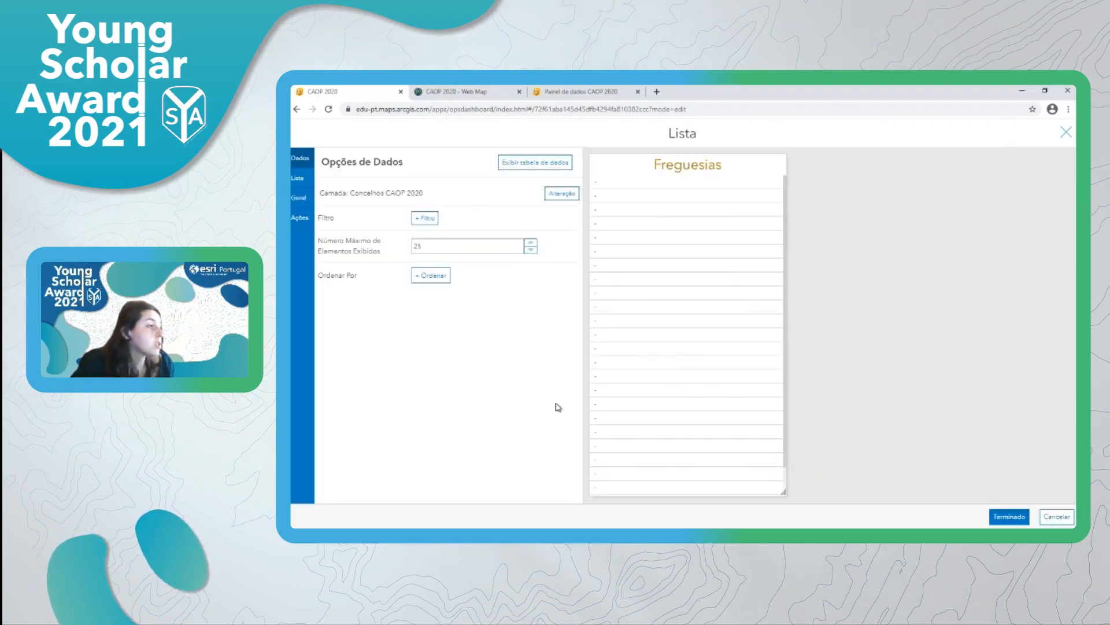
Step: Set the list's maximum number of displayed elements to 100 and sort it by Concelho in ascending order
drag(422, 246, 403, 245)
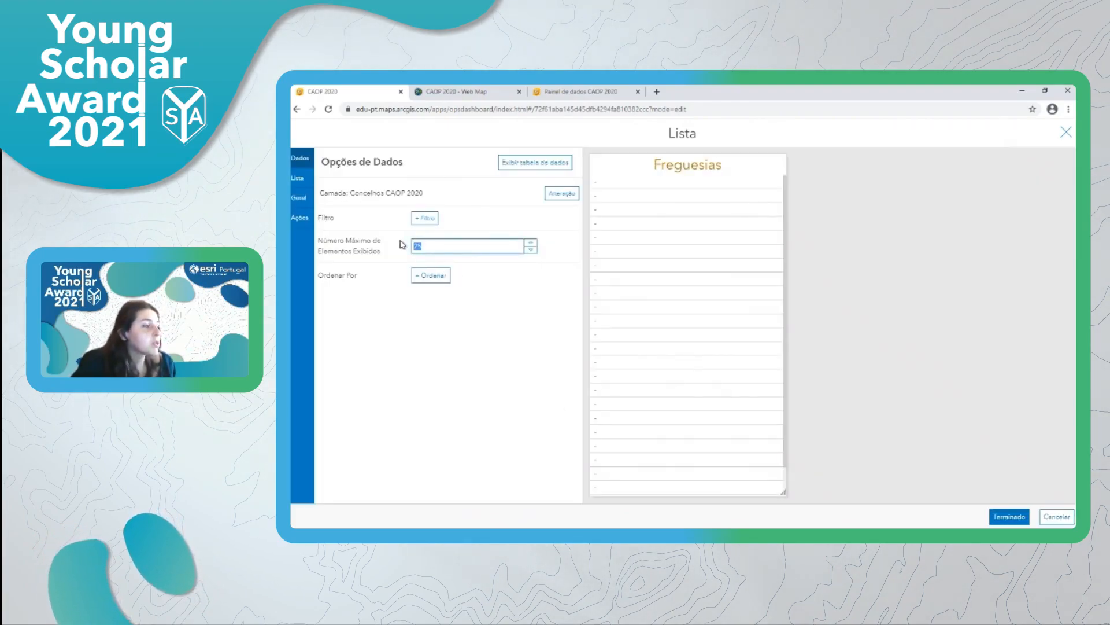
text(100)
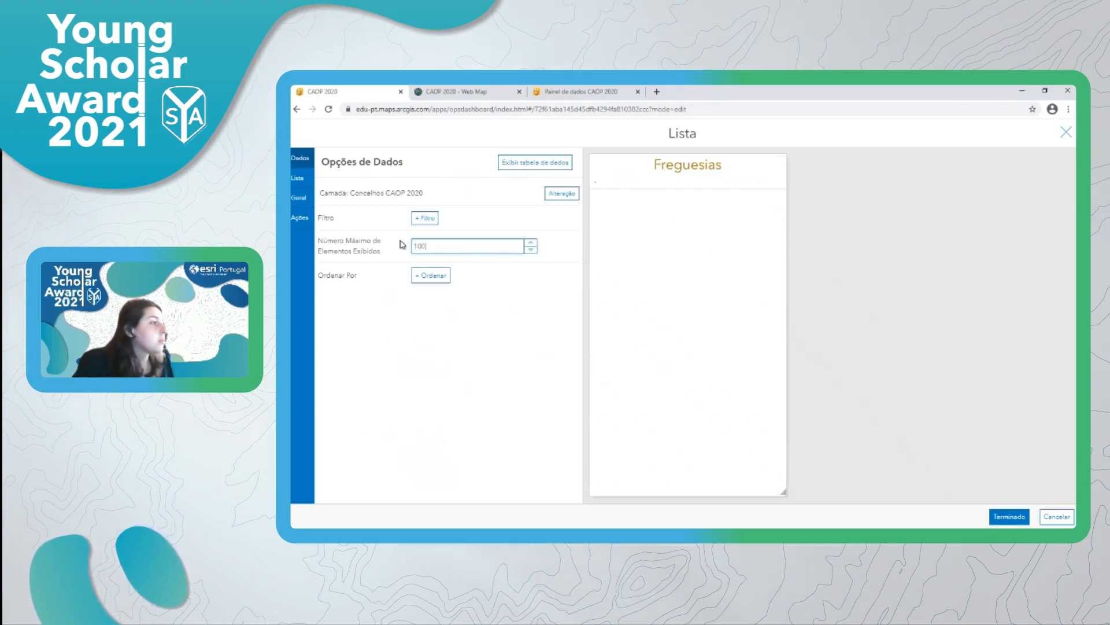
click(471, 282)
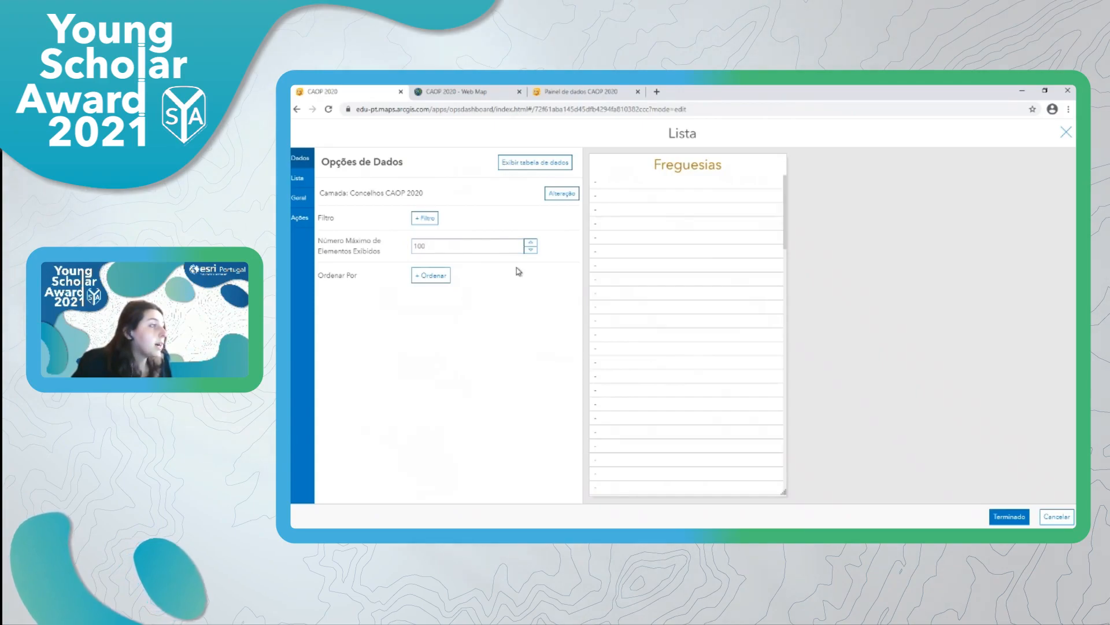
click(434, 277)
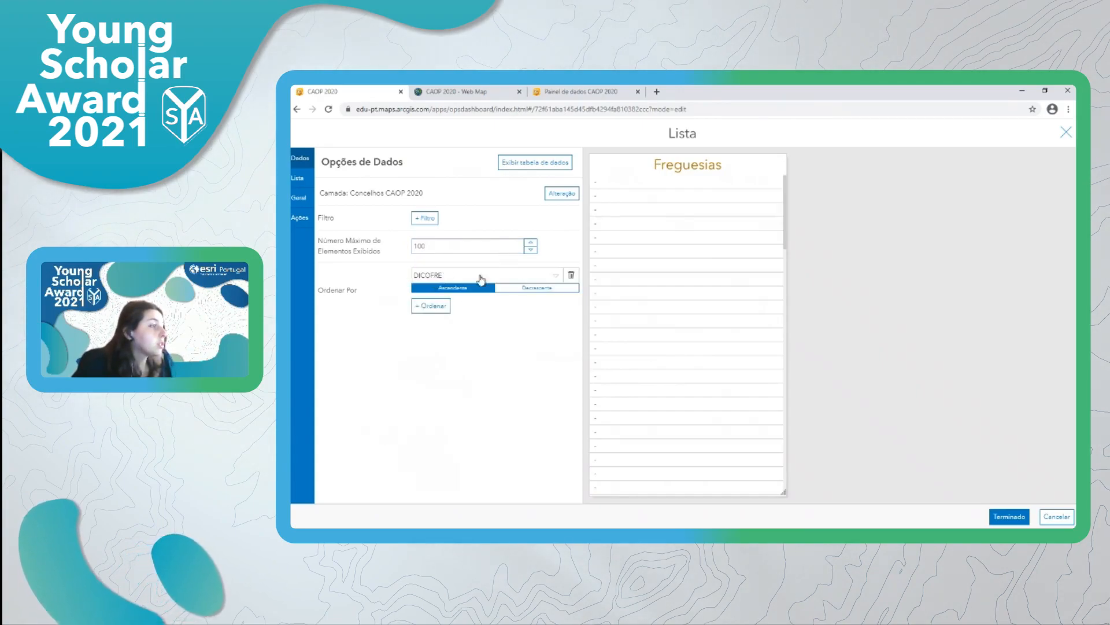
click(553, 275)
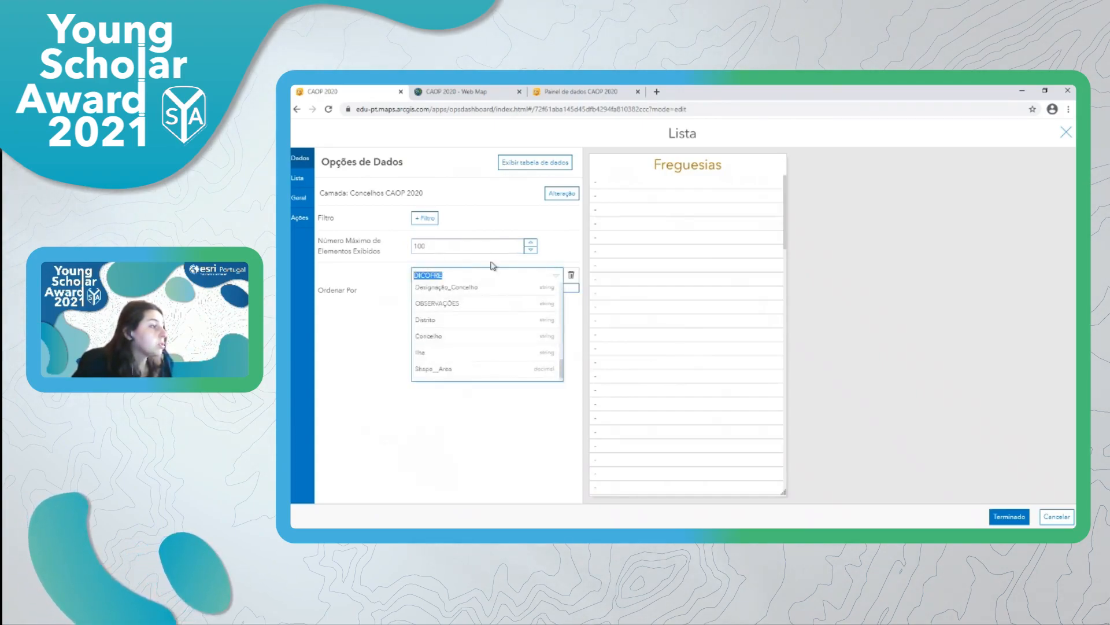
click(440, 339)
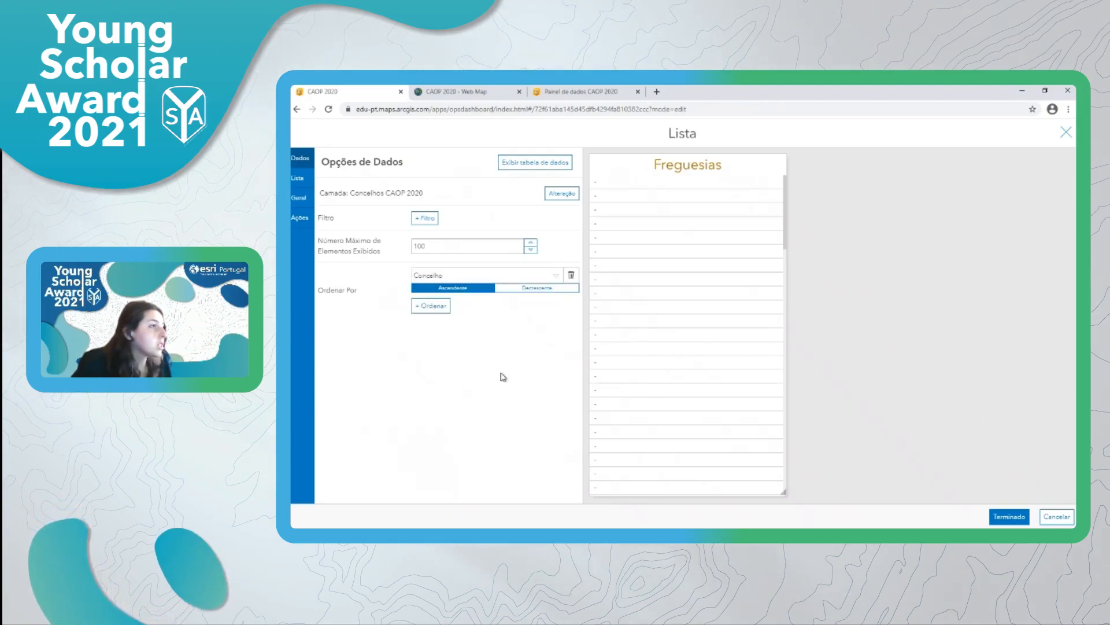
Step: Replace the list's line item text with the {Concelho1} field
click(298, 180)
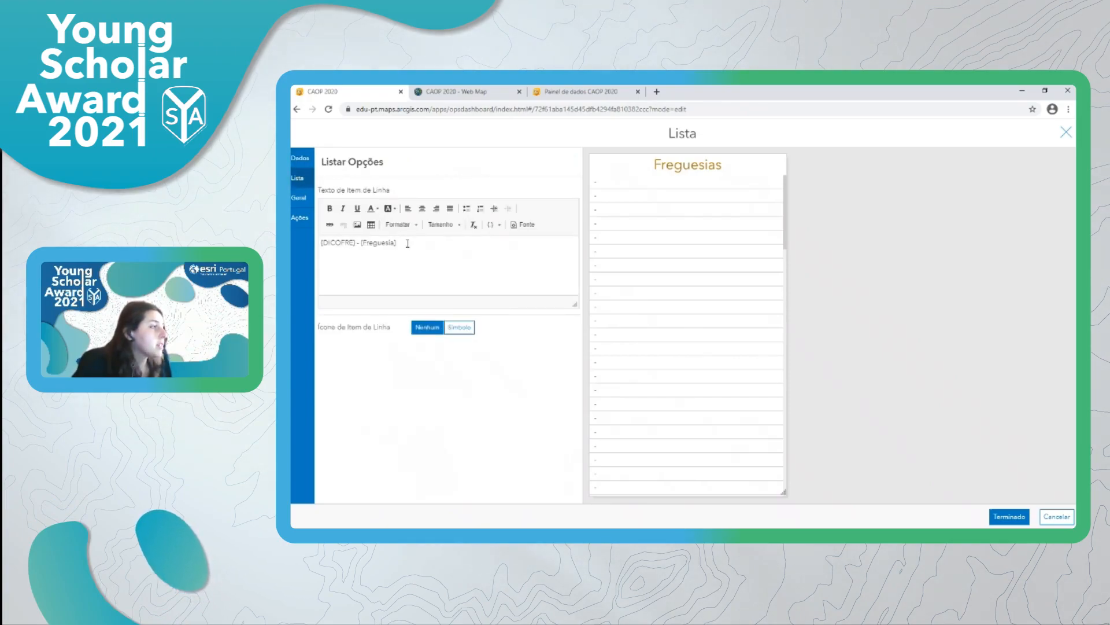
drag(405, 243, 320, 243)
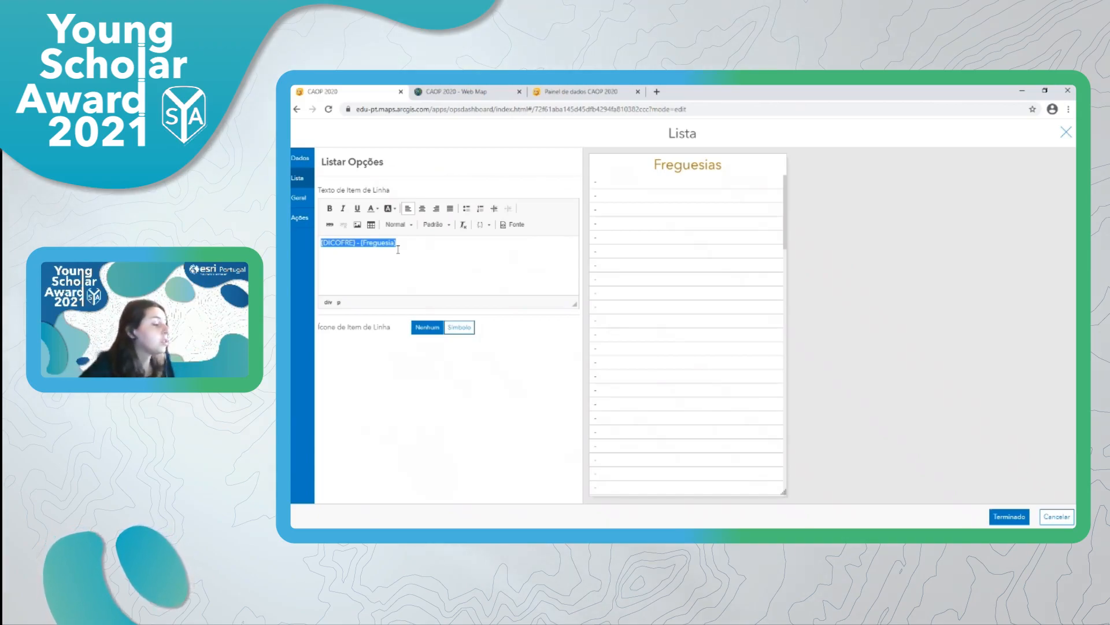
key(BackSpace)
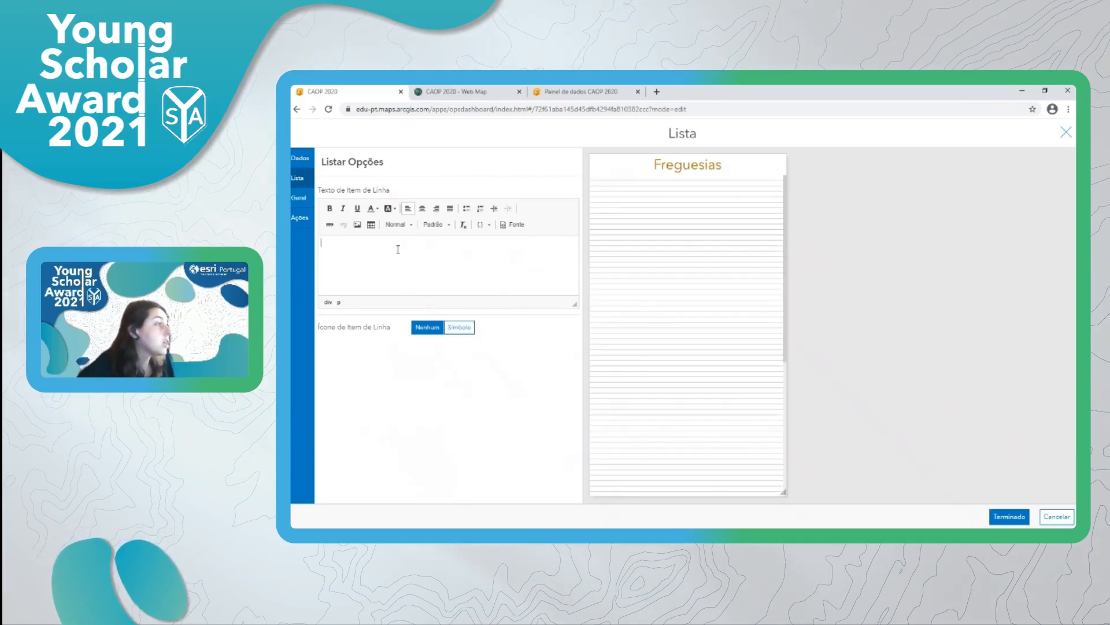
click(489, 225)
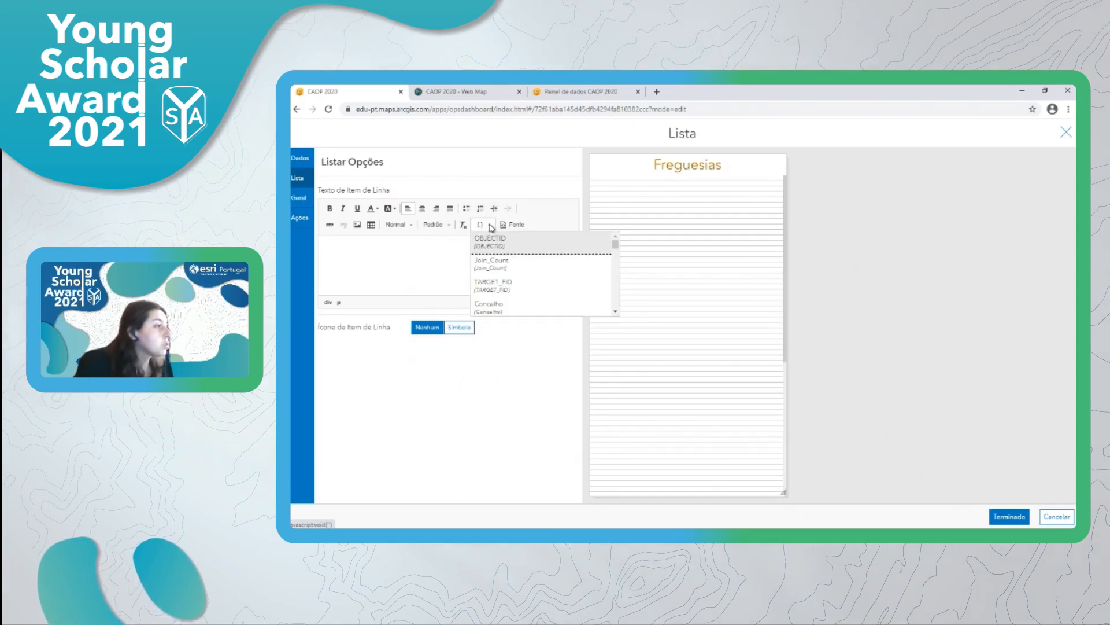
scroll(500, 296, down, 5)
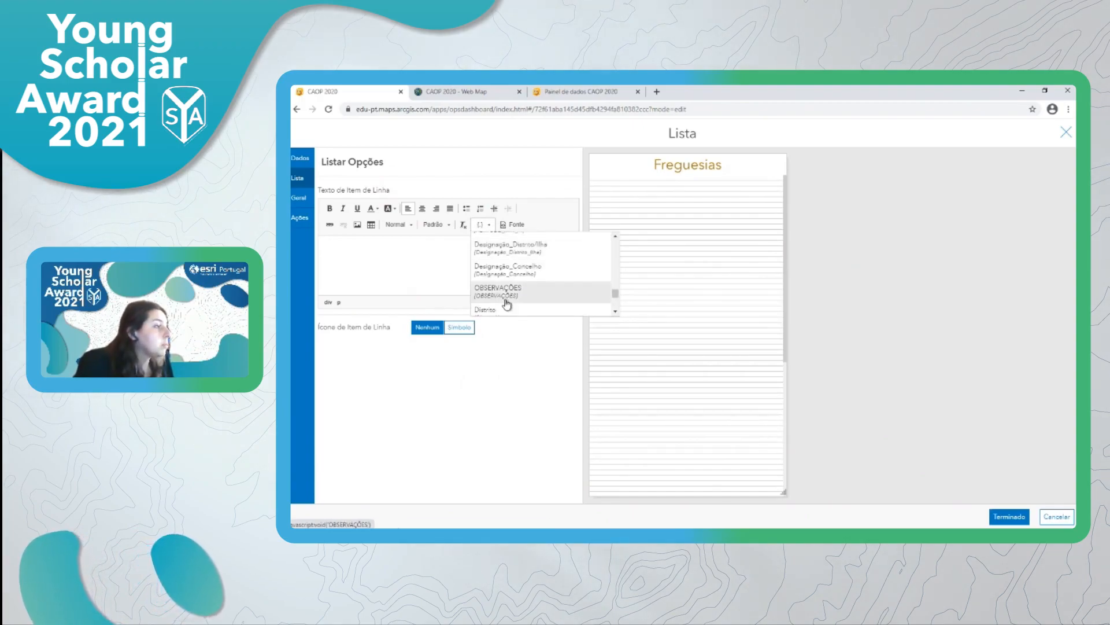
click(502, 286)
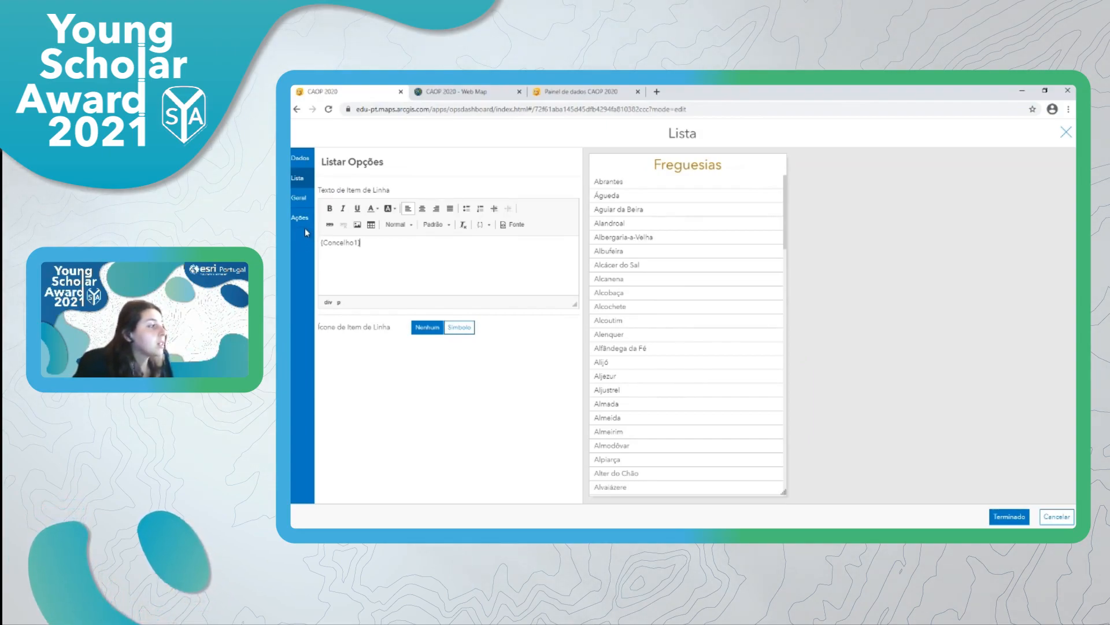
Step: Rename the list element as "Lista Concelho"
click(299, 198)
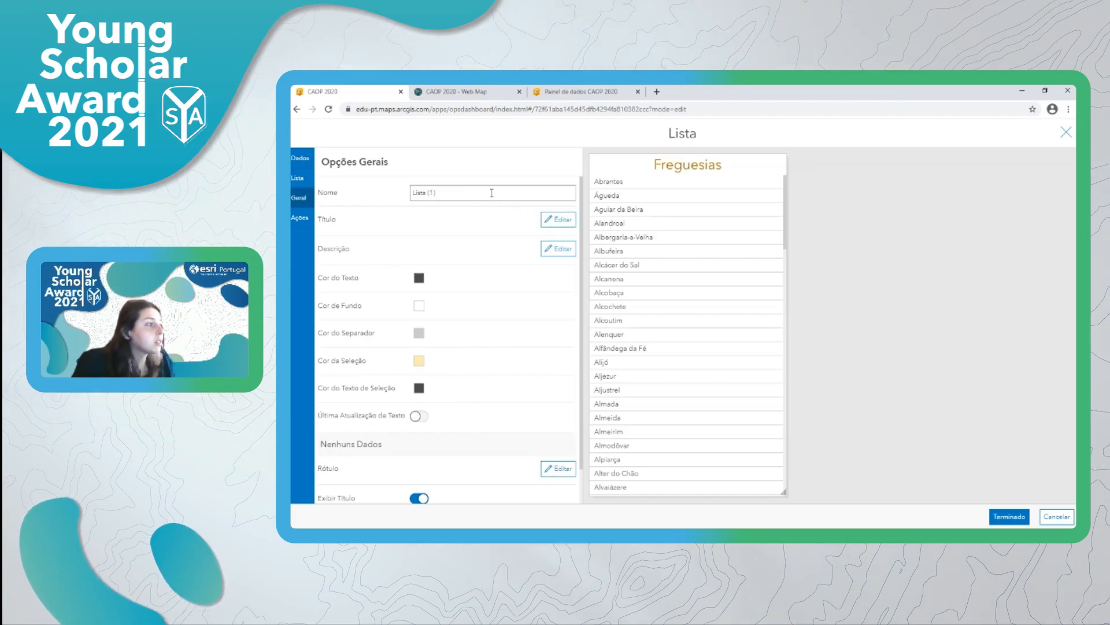
click(444, 192)
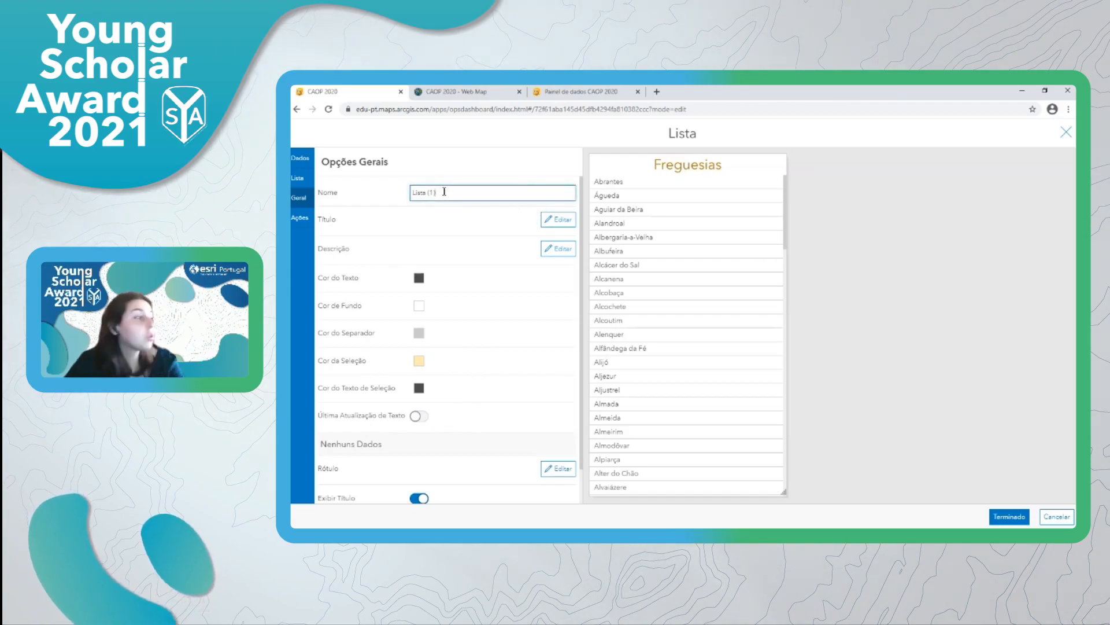
key(BackSpace)
key(BackSpace)
key(BackSpace)
key(BackSpace)
text(Concelho)
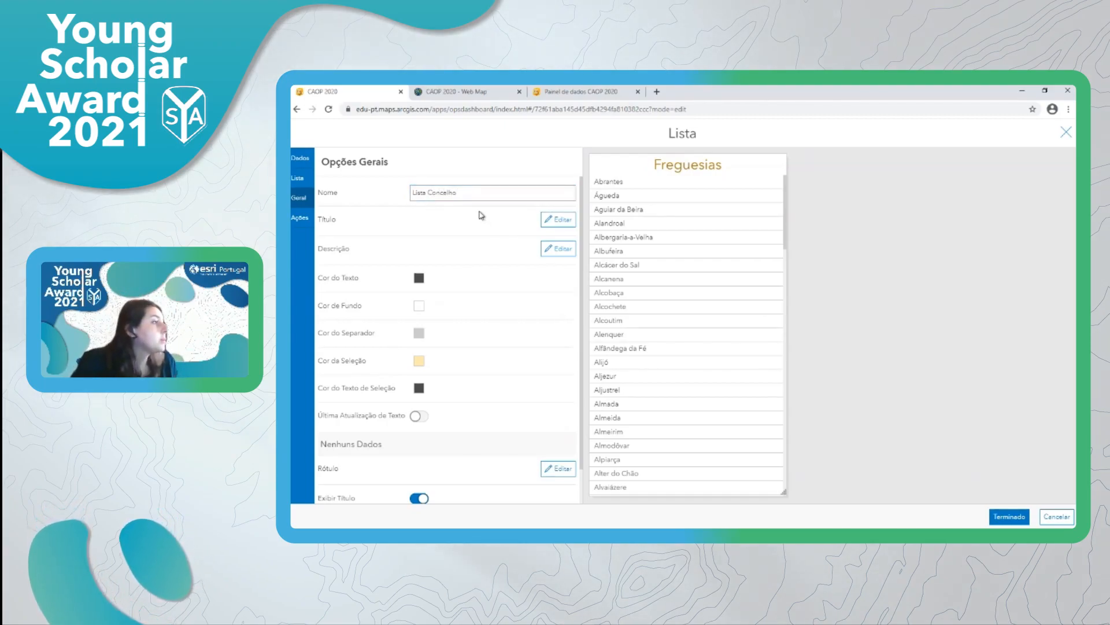
Step: Change the list's title to "Concelhos", keeping its existing formatting
click(551, 220)
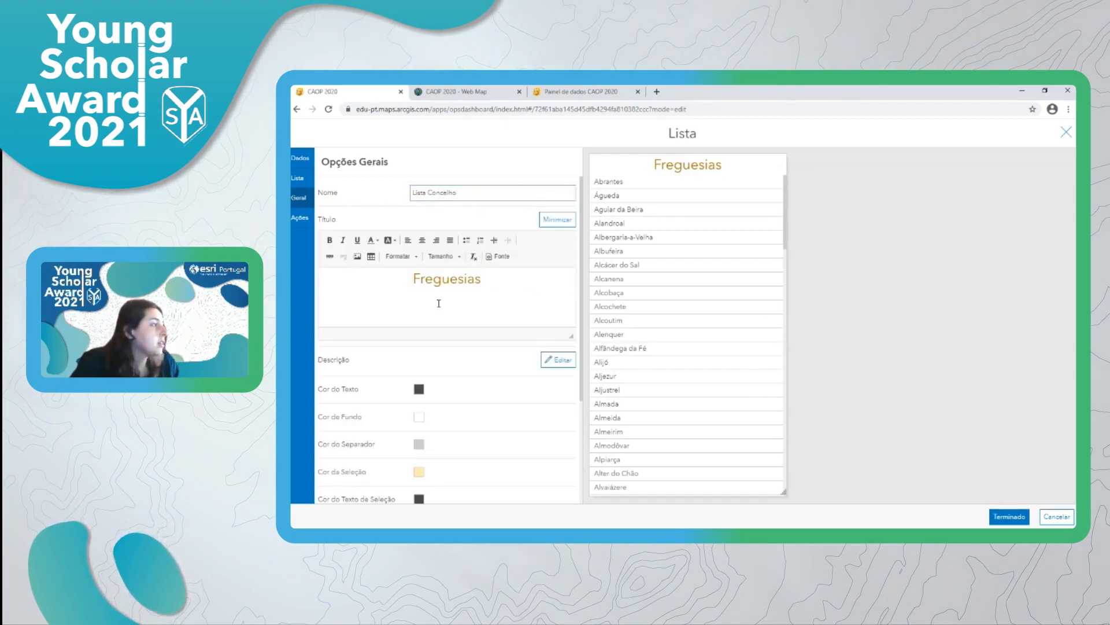
click(473, 281)
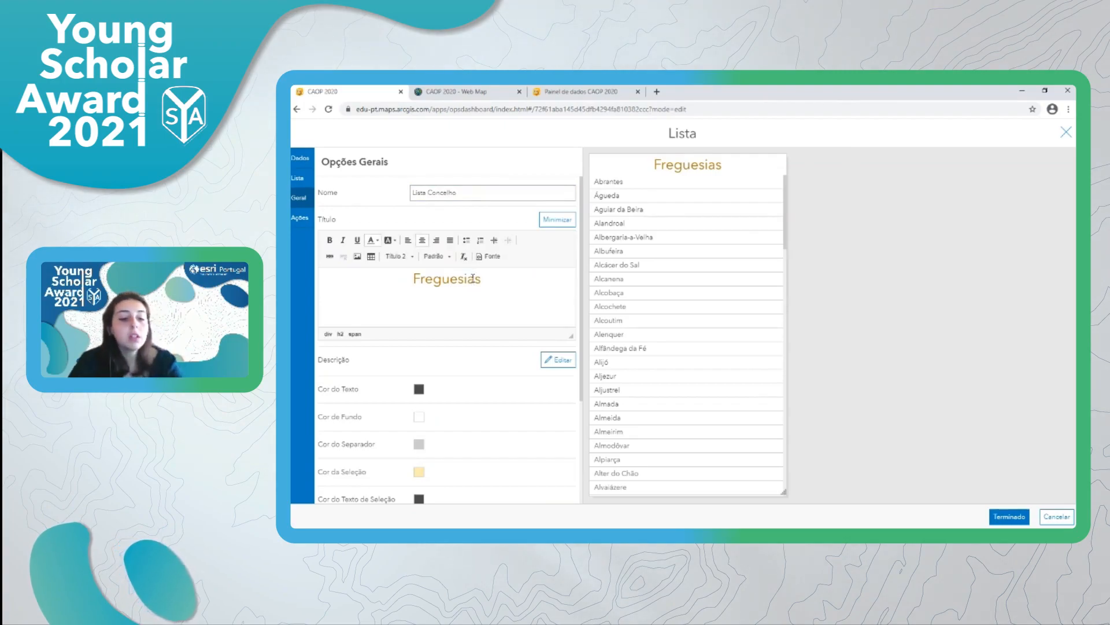
key(BackSpace)
key(BackSpace)
key(BackSpace)
key(BackSpace)
key(BackSpace)
key(BackSpace)
key(BackSpace)
key(BackSpace)
key(BackSpace)
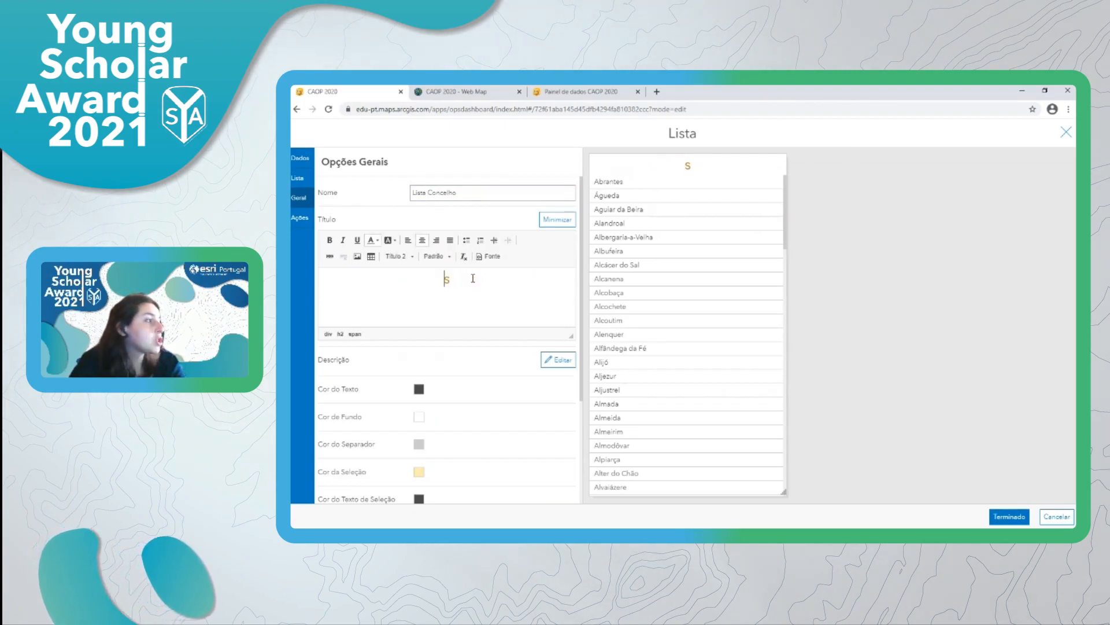
text(Concelho)
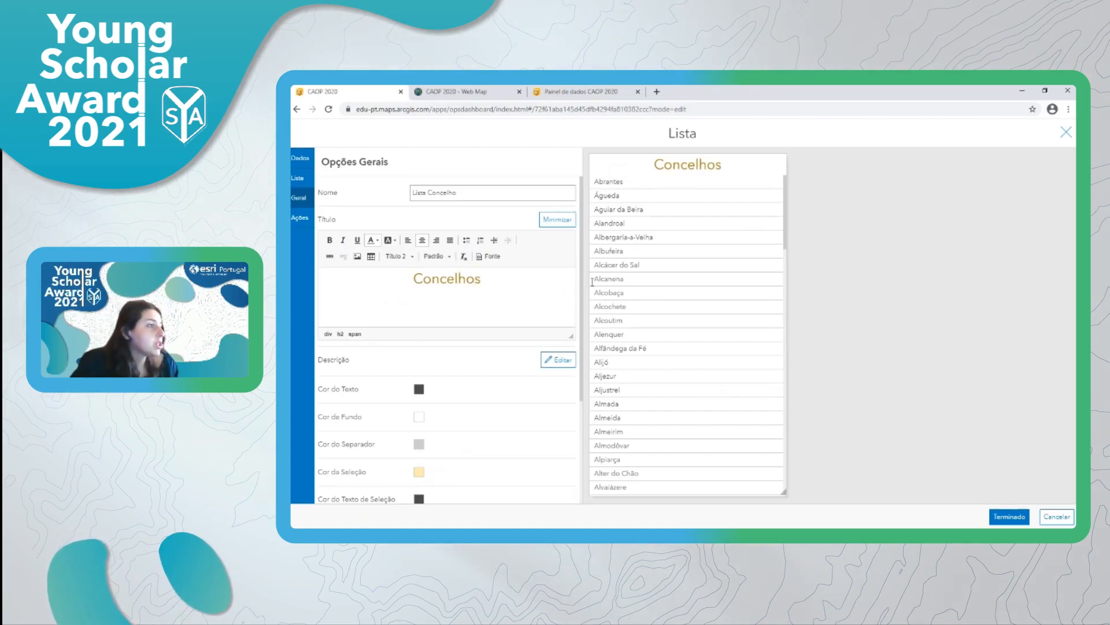
scroll(675, 283, down, 3)
scroll(672, 283, up, 3)
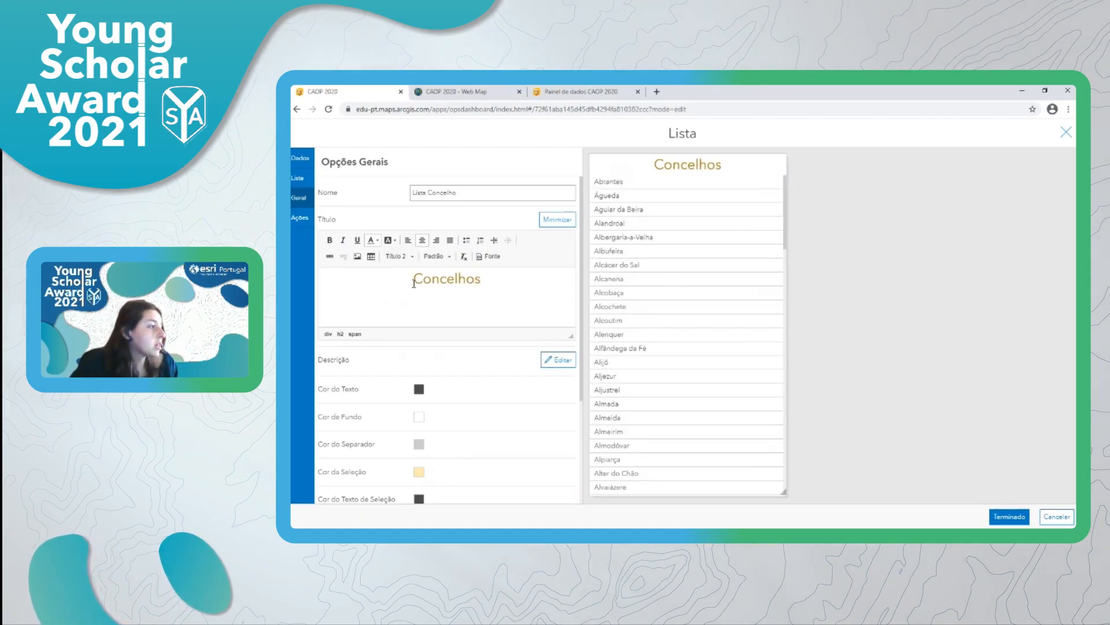
Step: Finish configuring the Concelhos list without adding any actions and save the dashboard
click(302, 228)
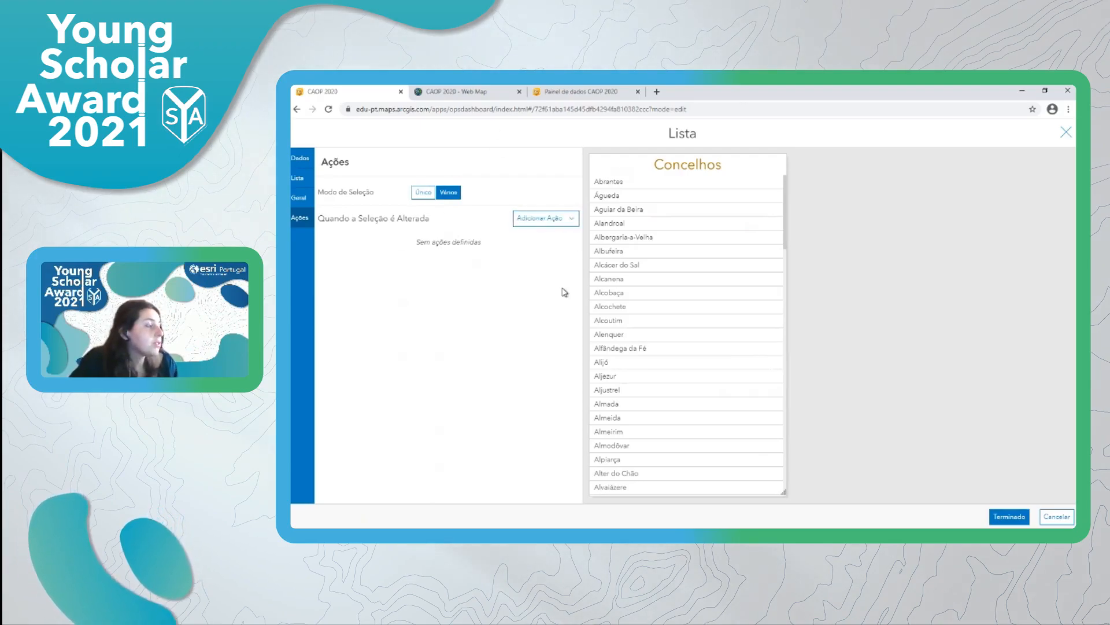
click(1009, 517)
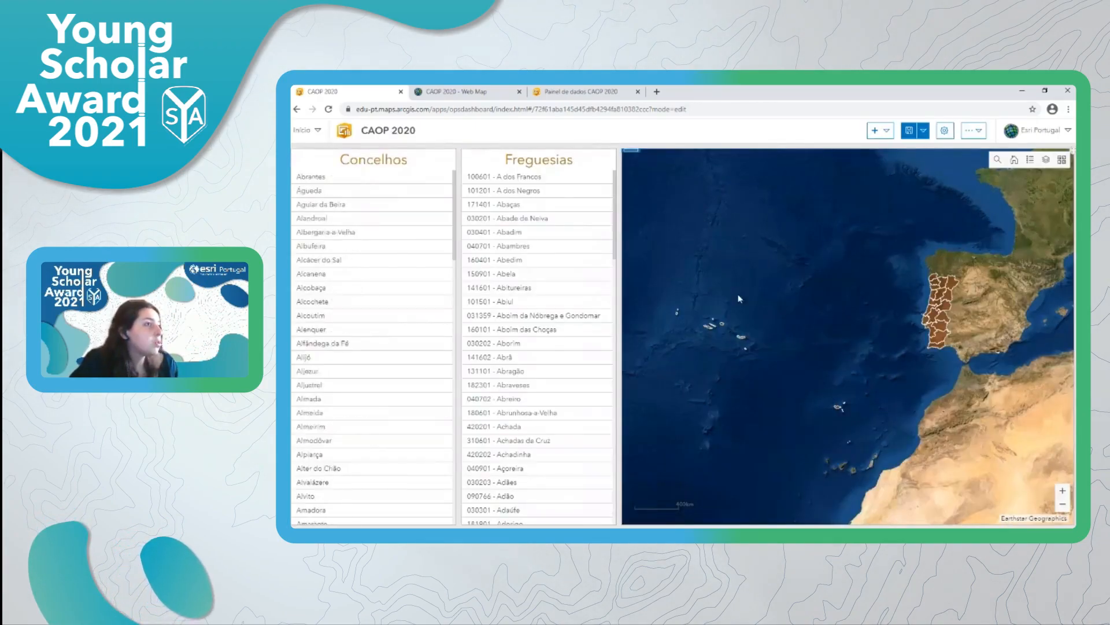
click(905, 132)
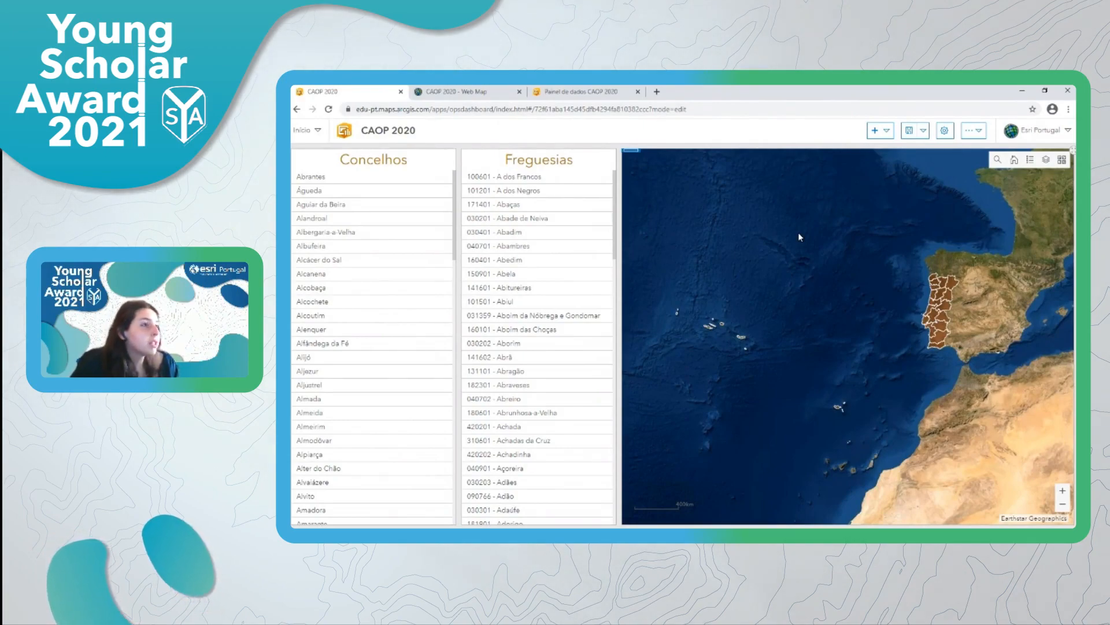
Step: Add a serial chart to the dashboard based on the Distritos e Ilhas CAOP 2020 layer
click(886, 131)
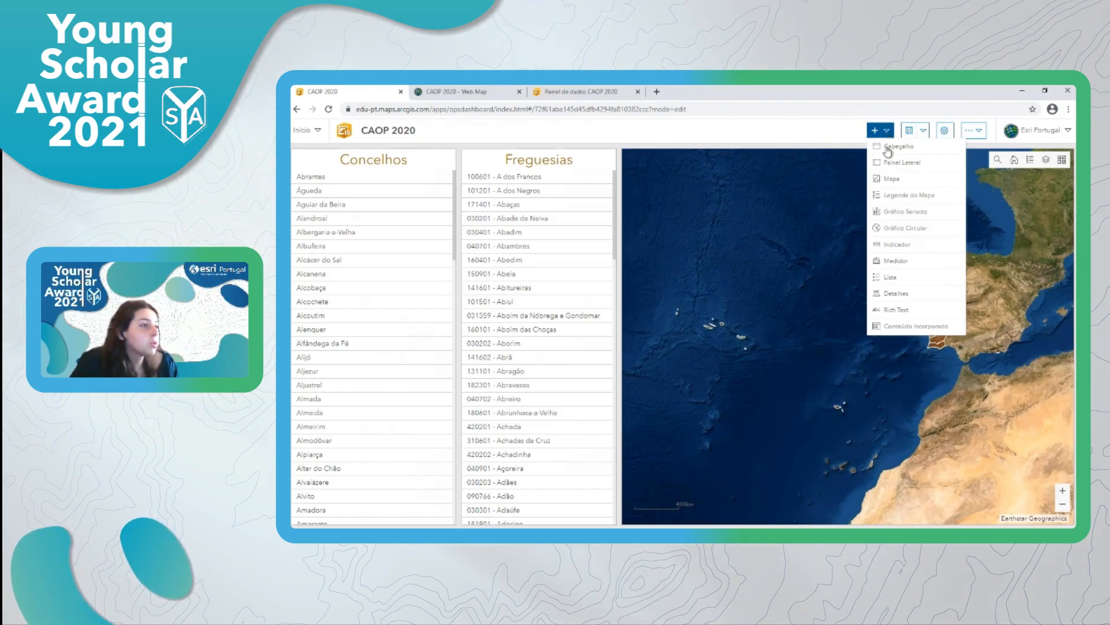
click(903, 213)
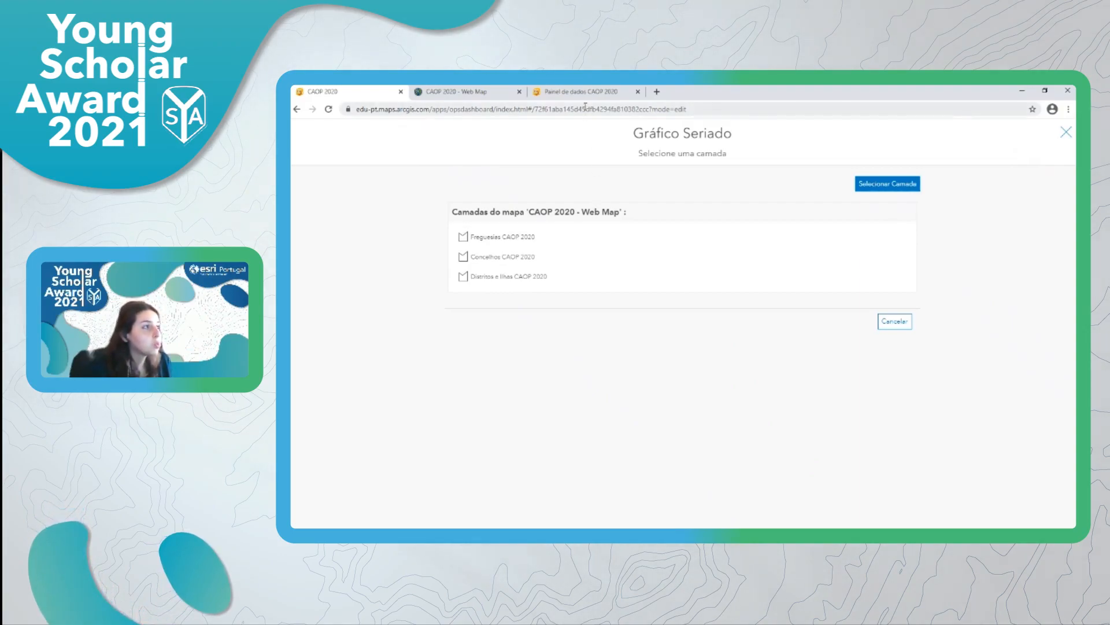
click(572, 284)
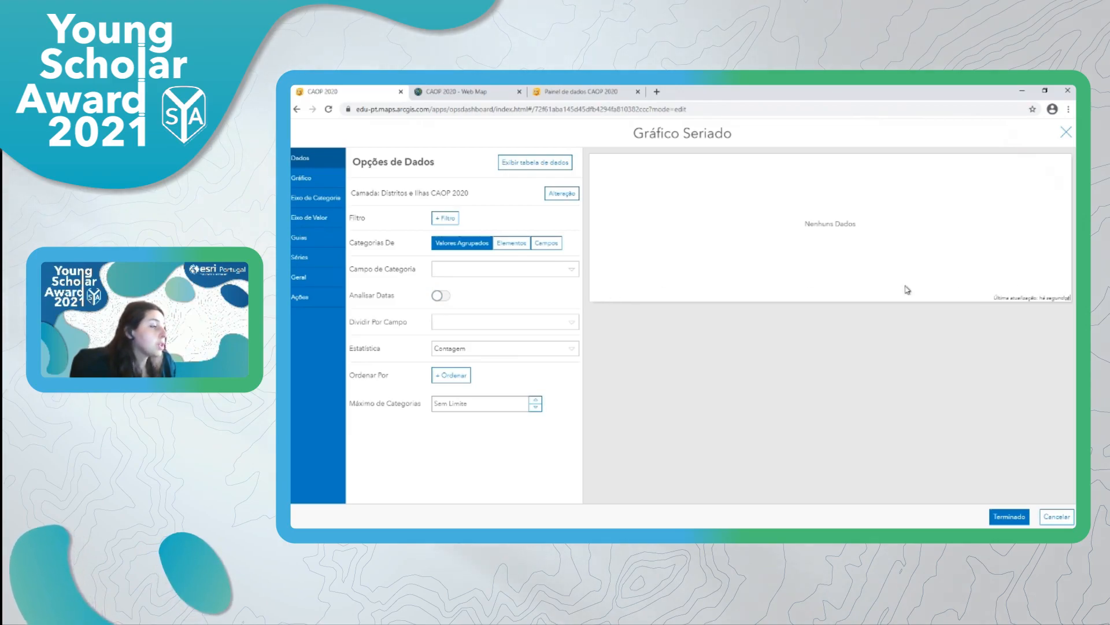
Step: Set the chart's category field to DISTRITO_ILHA_DSG and its statistic to the maximum (Máximo) of ALTITUDE_MAX_m
click(572, 272)
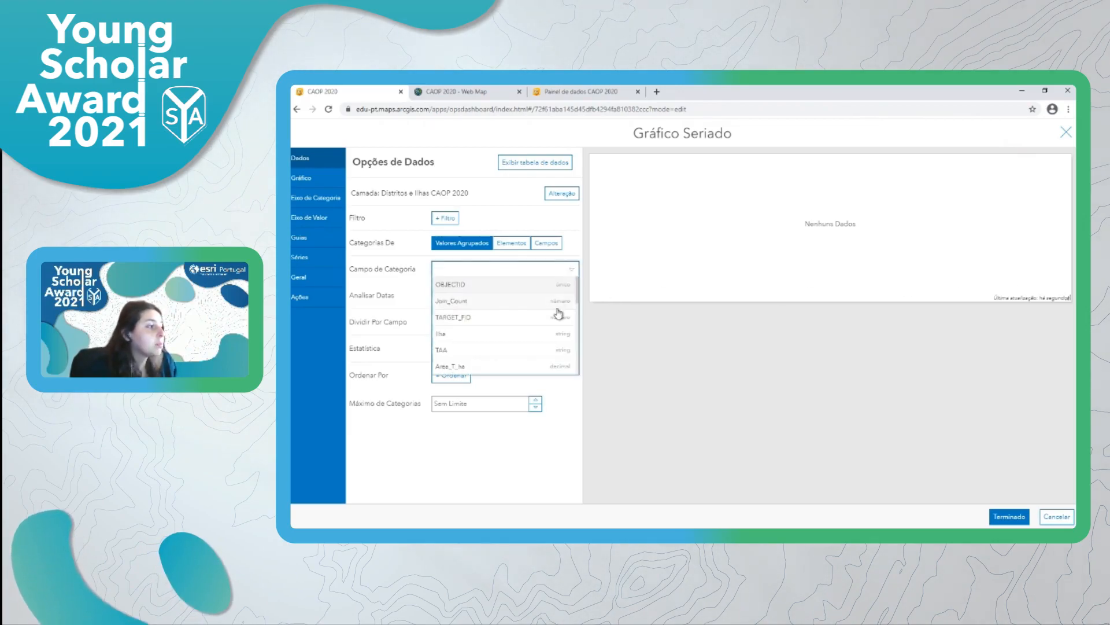
scroll(557, 318, down, 5)
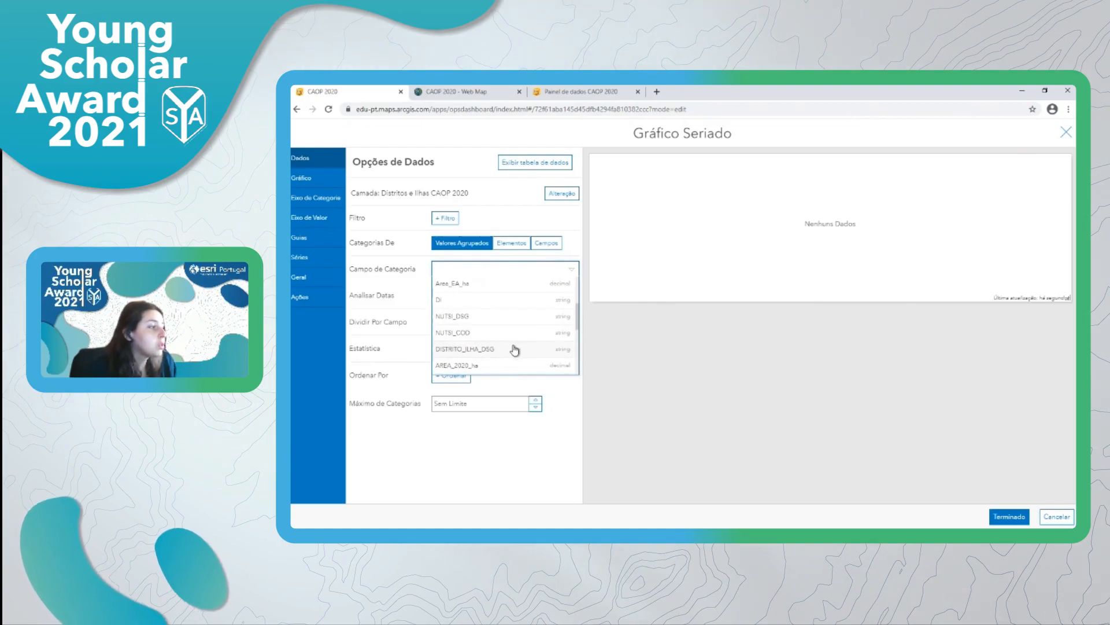
click(518, 348)
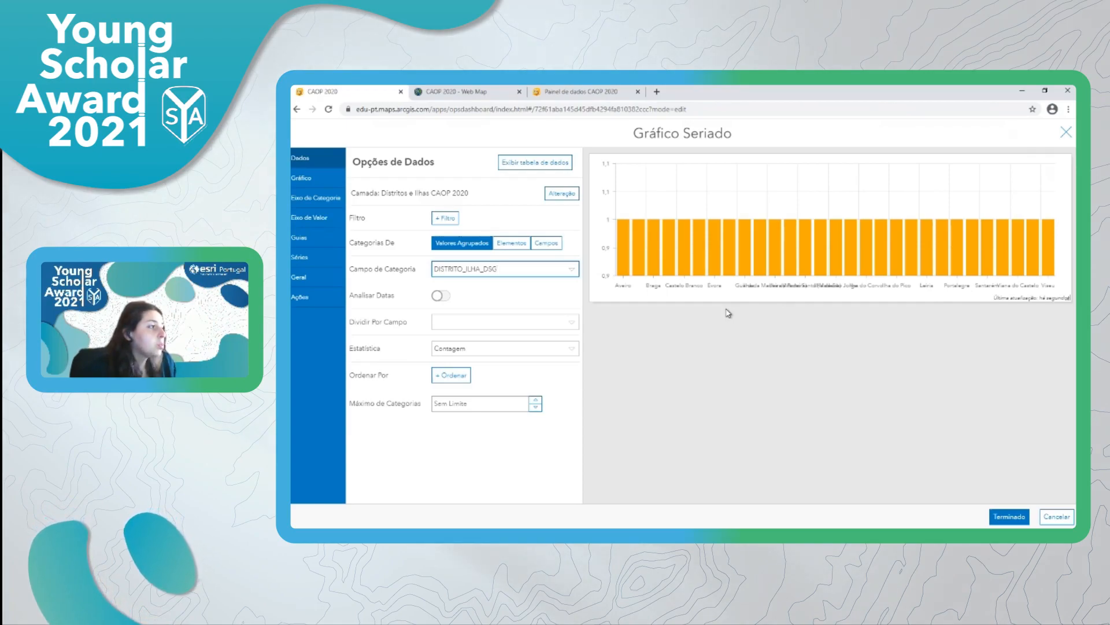
click(573, 350)
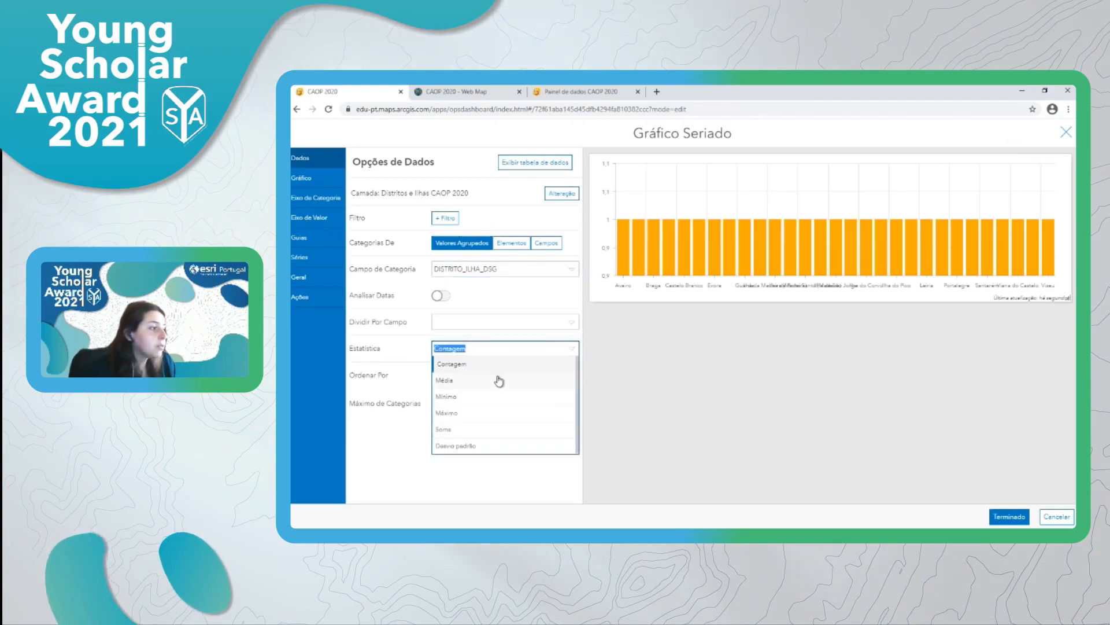
click(495, 413)
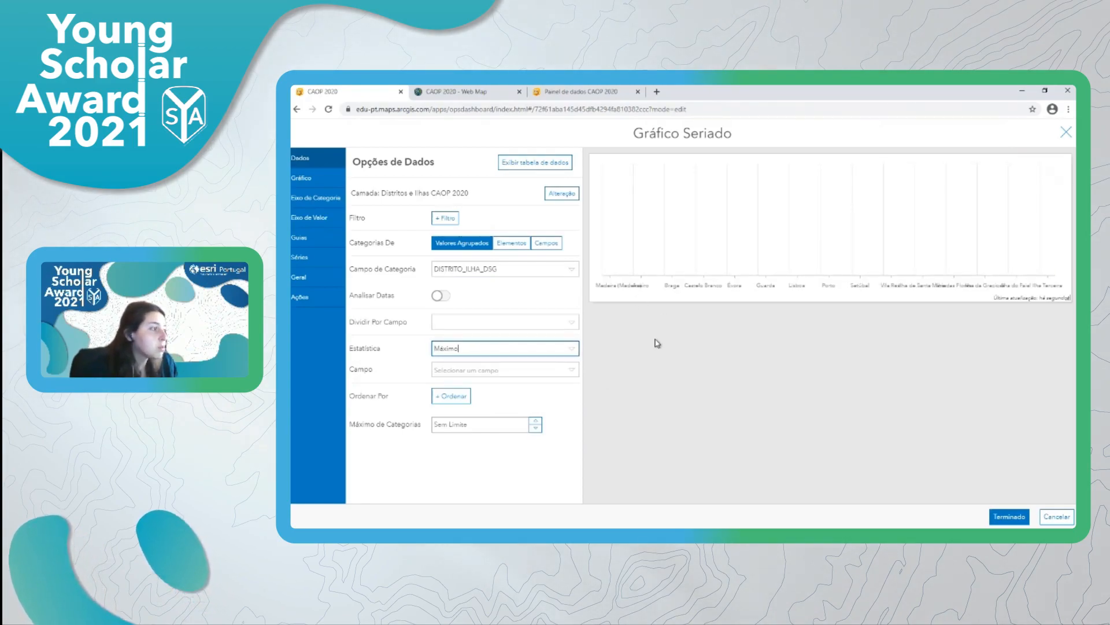
click(572, 371)
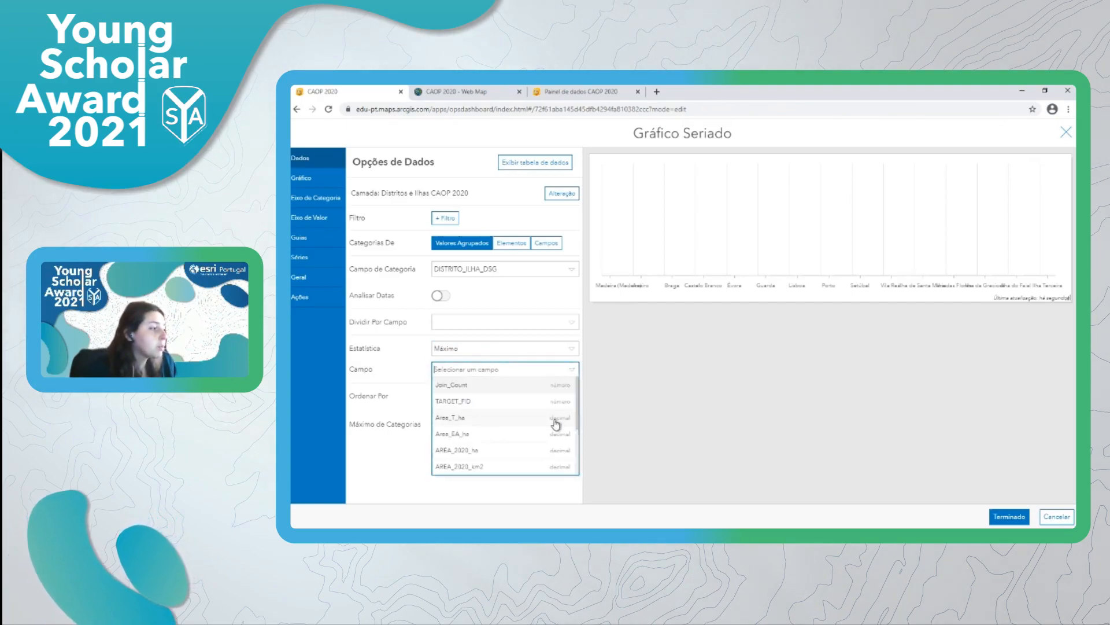
scroll(557, 424, down, 1)
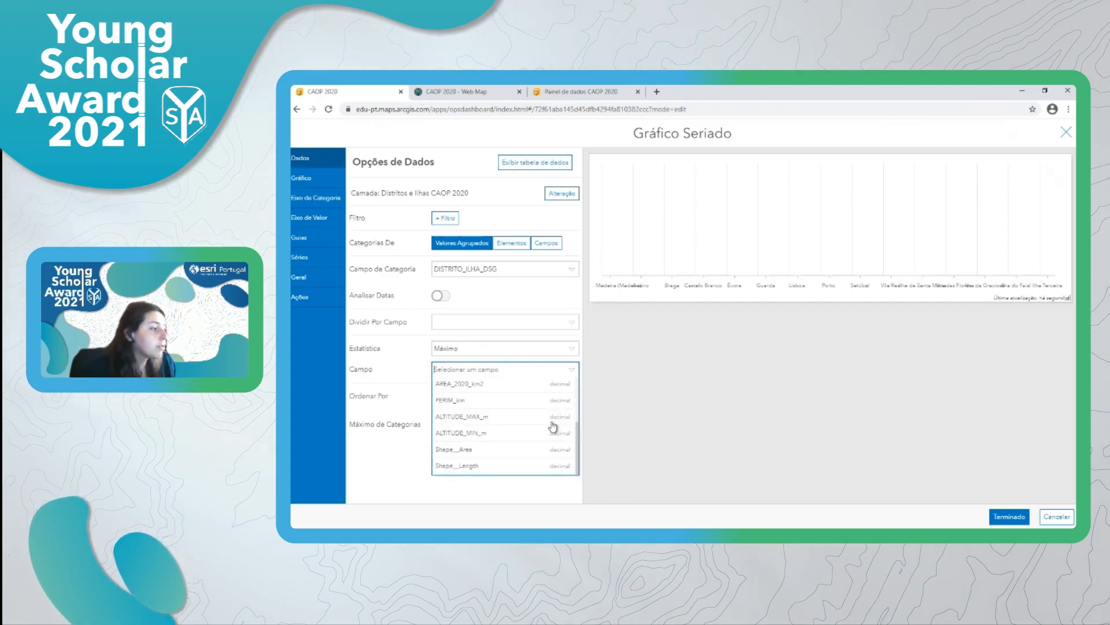
click(473, 418)
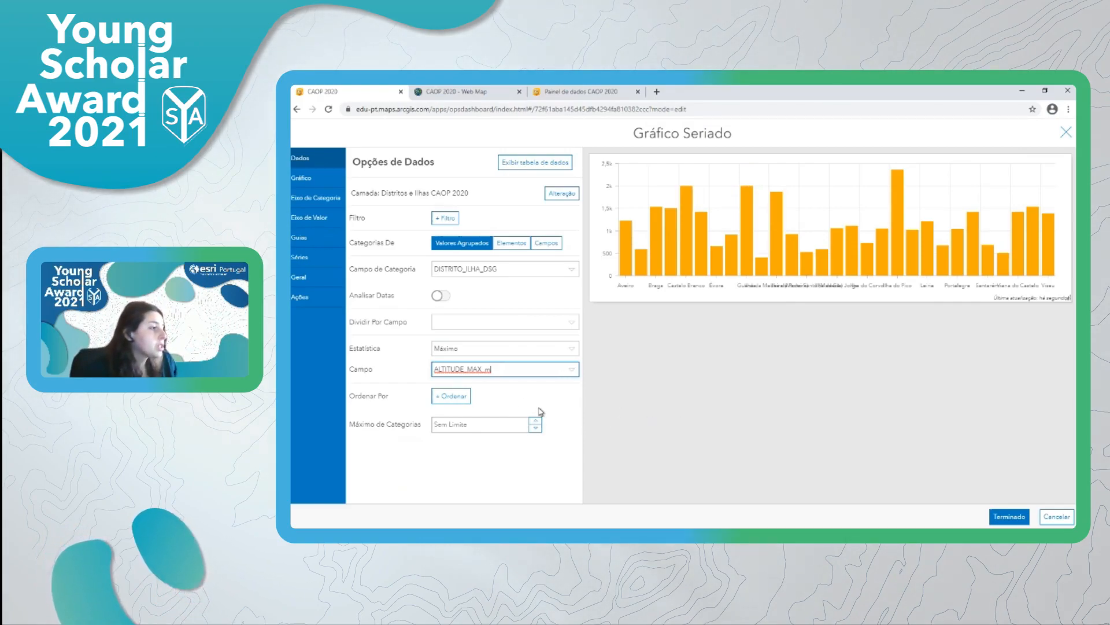
Step: Sort the chart's categories by the statistic (Estatística) in descending order
click(452, 398)
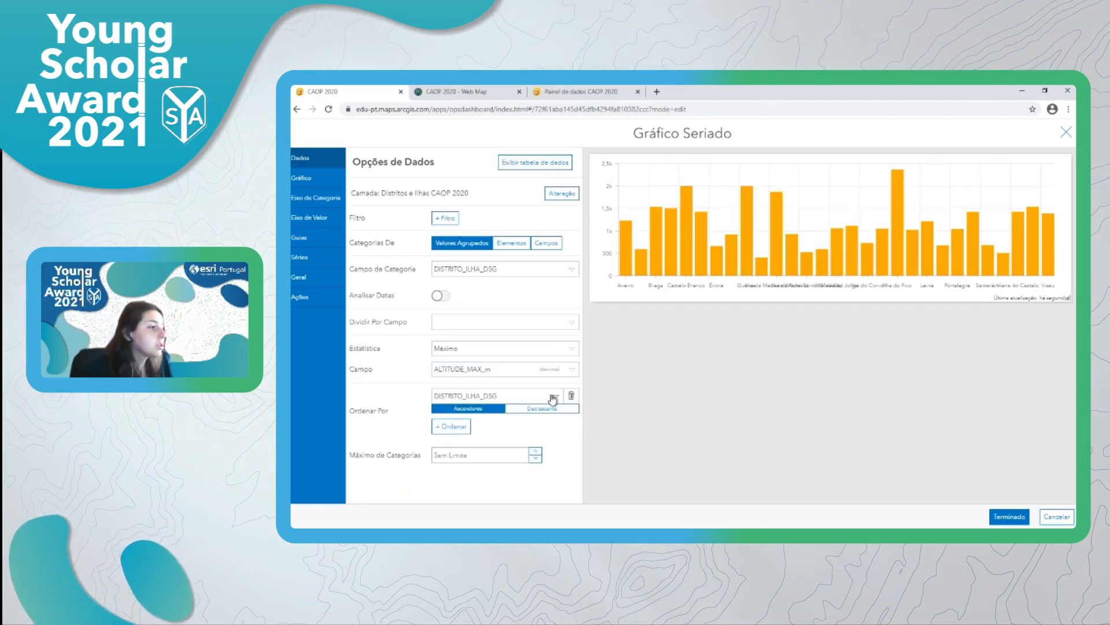
click(557, 397)
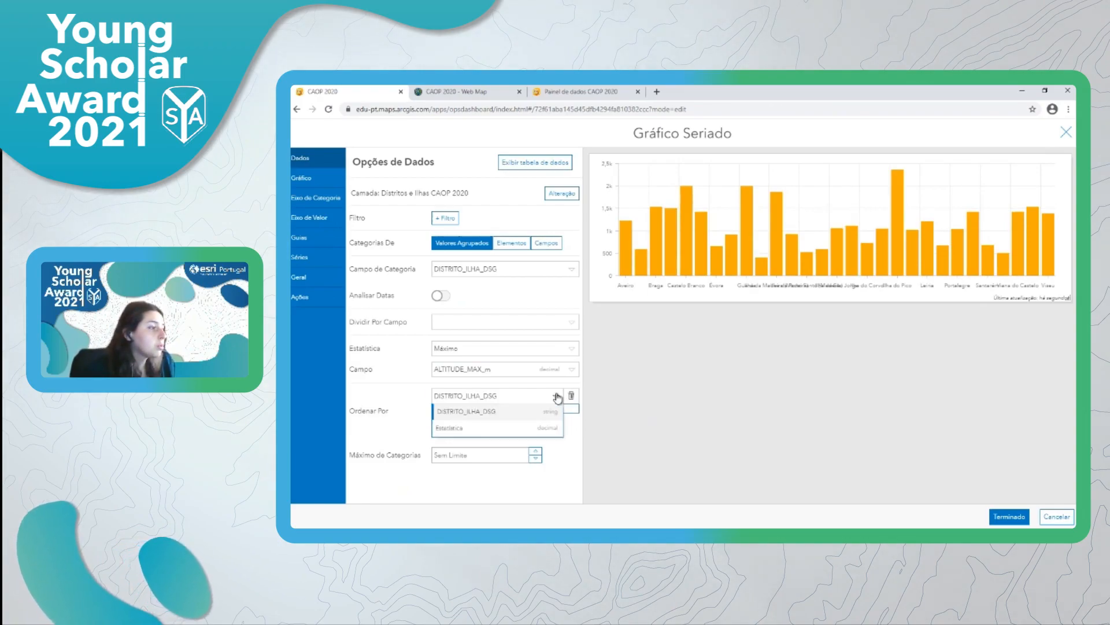
click(506, 431)
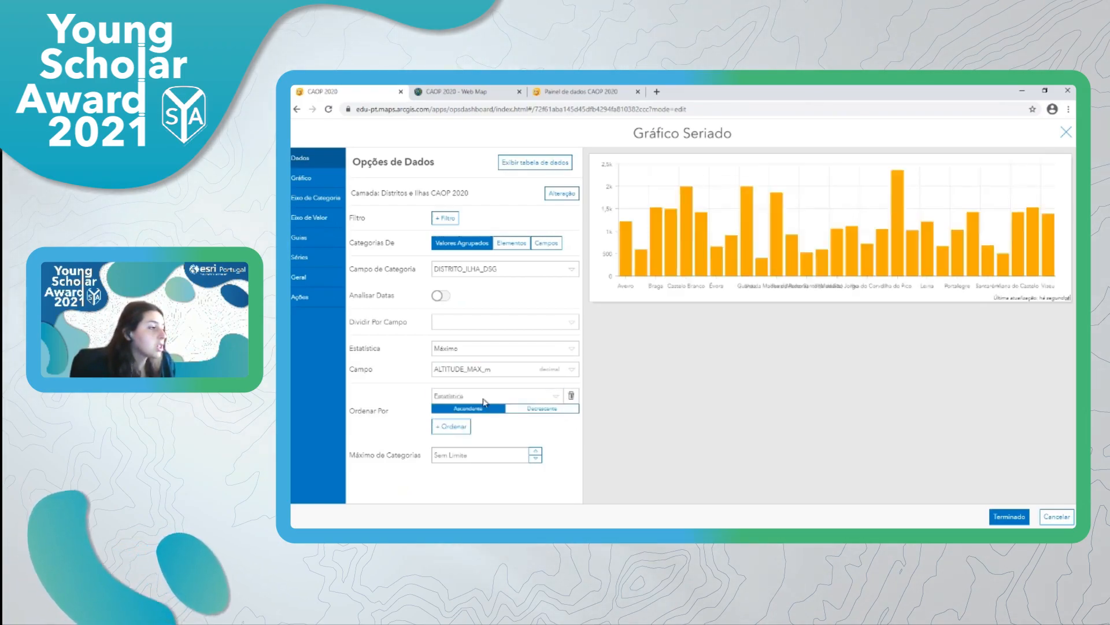
click(544, 408)
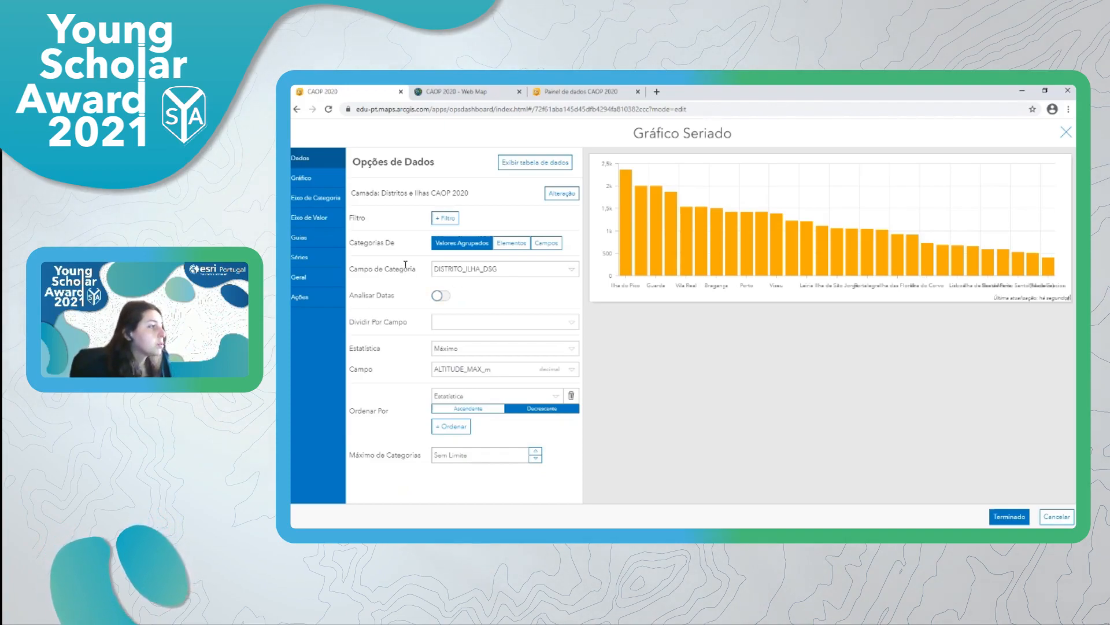
Step: Try the horizontal orientation for the chart and restore the vertical one
click(310, 181)
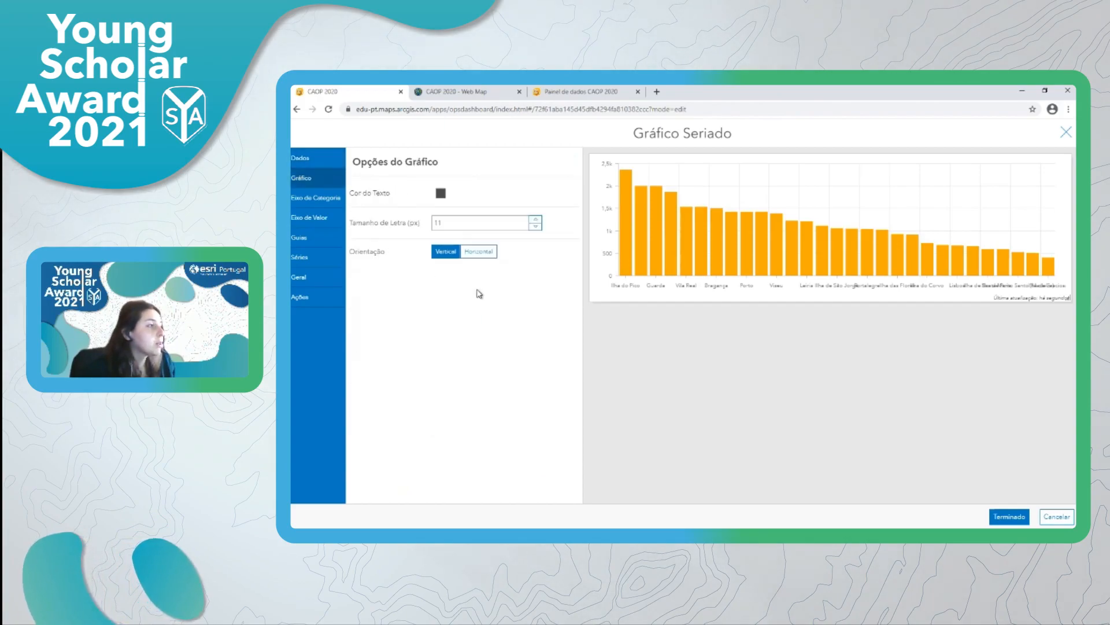
click(484, 255)
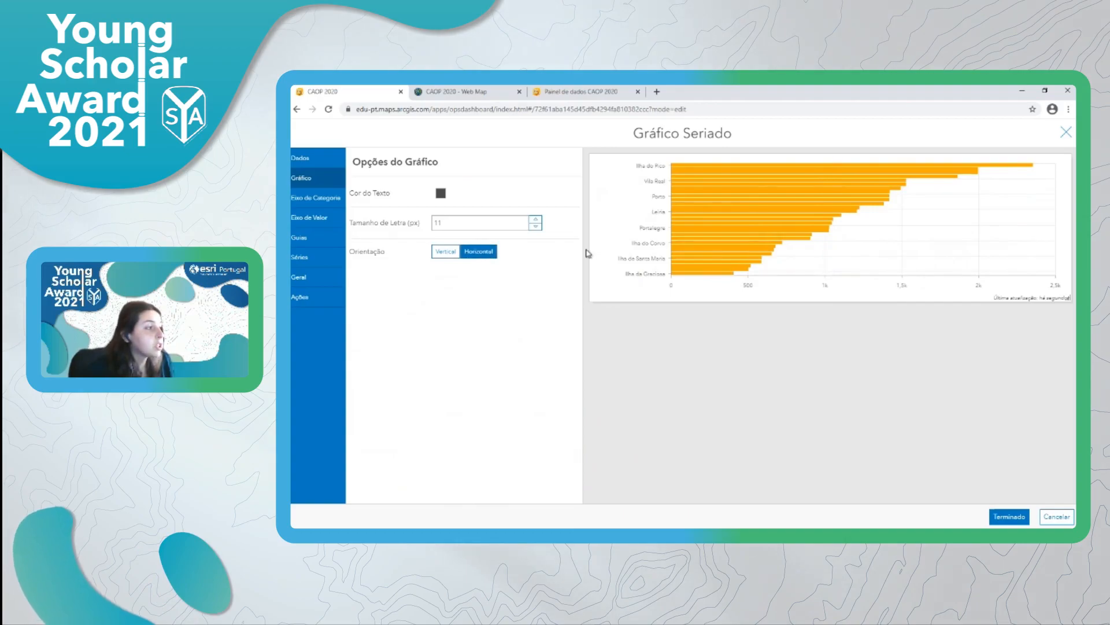
click(447, 253)
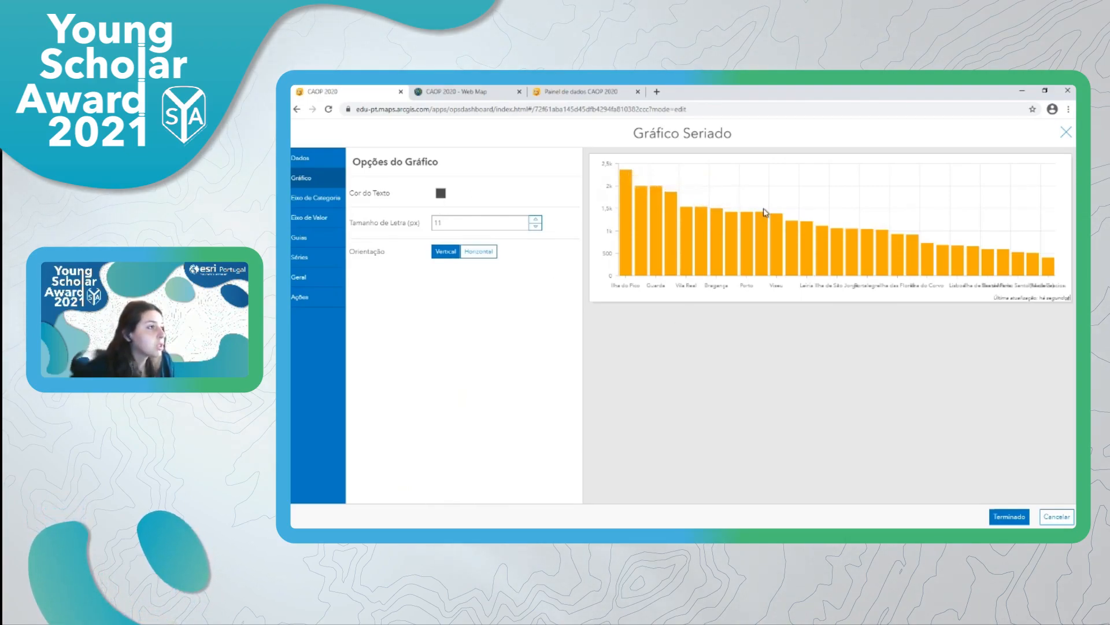
Step: Set the category axis labels to rotated placement (Rodado) and enable the chart's scroll bar
click(312, 200)
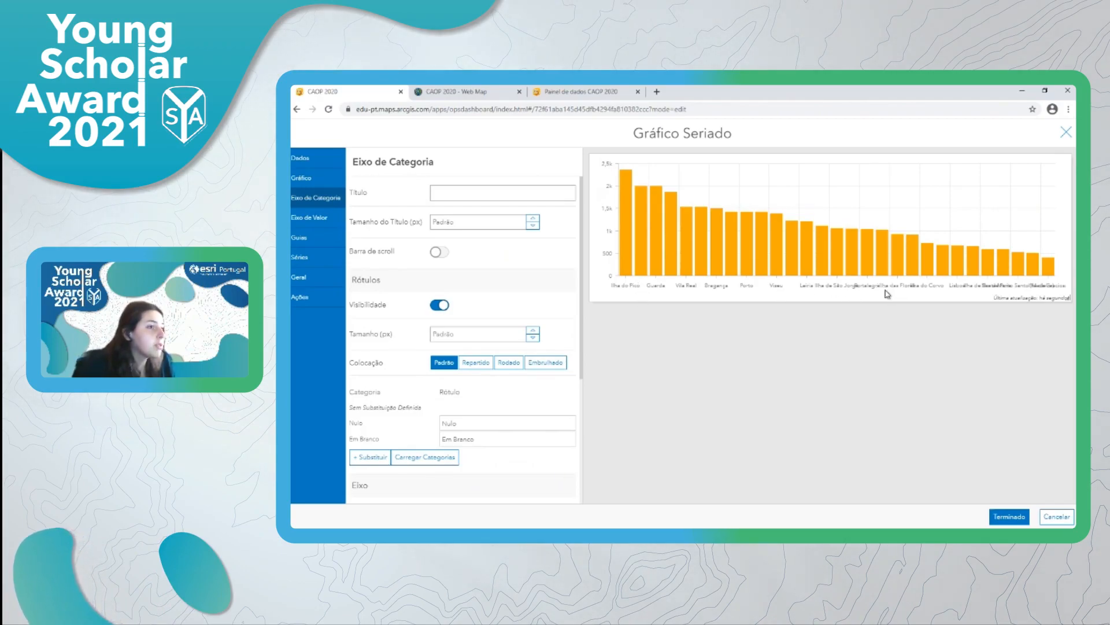
click(509, 363)
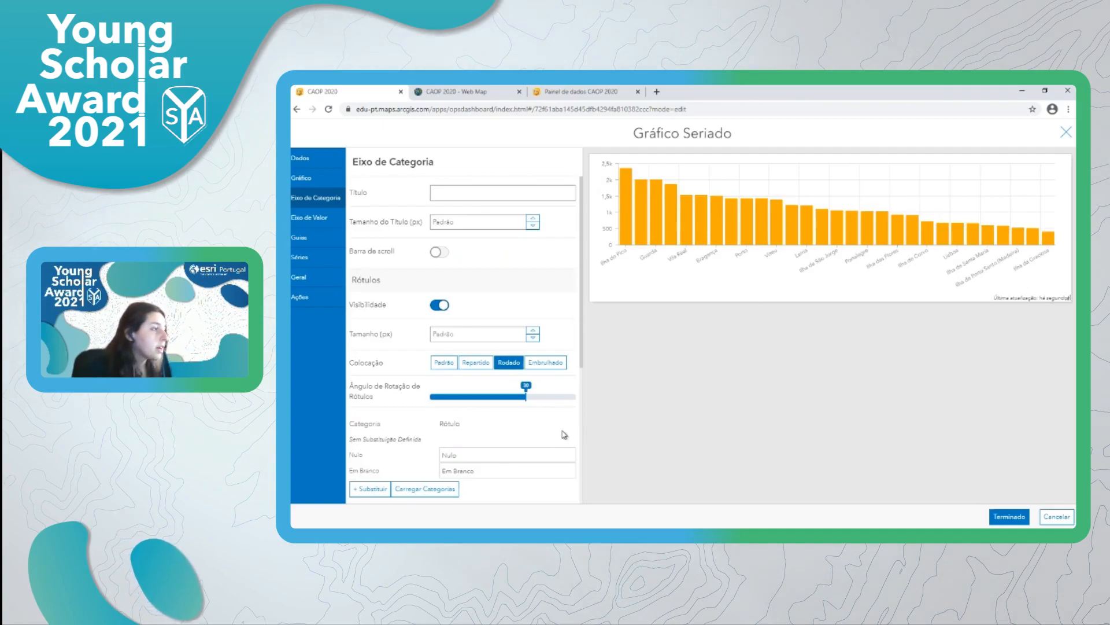
click(438, 253)
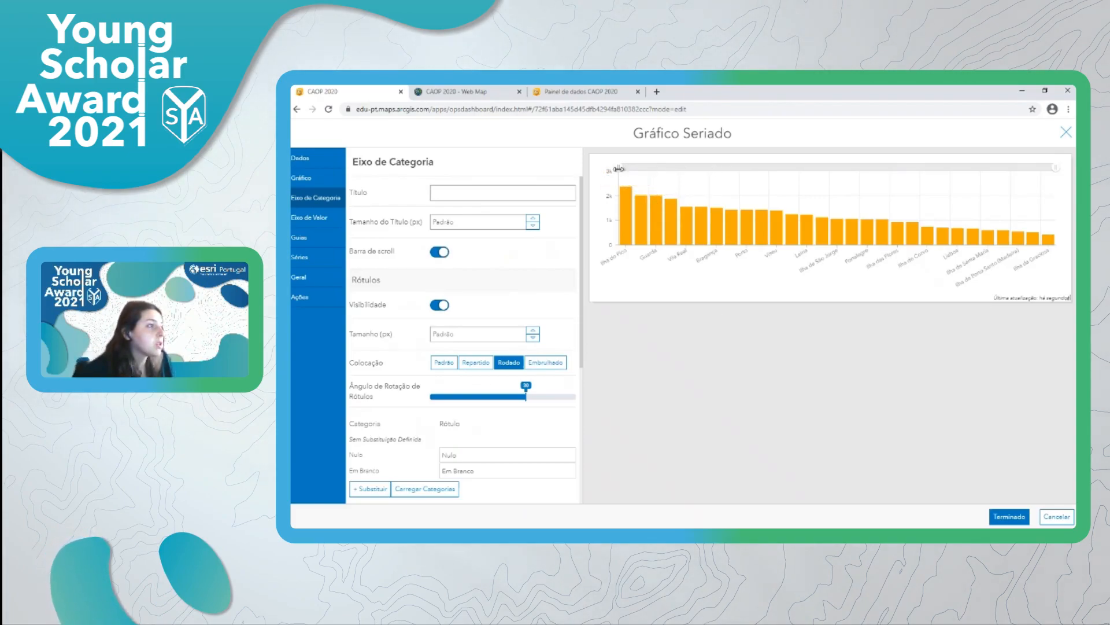
mouse_move(624, 168)
mouse_down()
mouse_move(806, 174)
mouse_move(618, 167)
mouse_up()
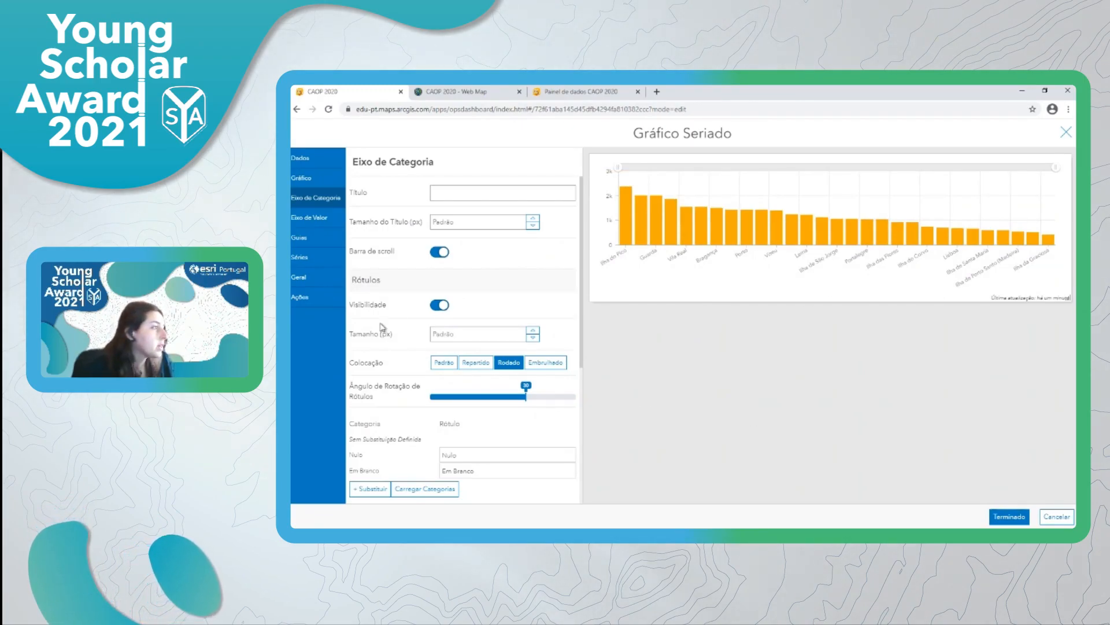
Step: Give the value axis the title "Altitude máxima (m)"
click(326, 222)
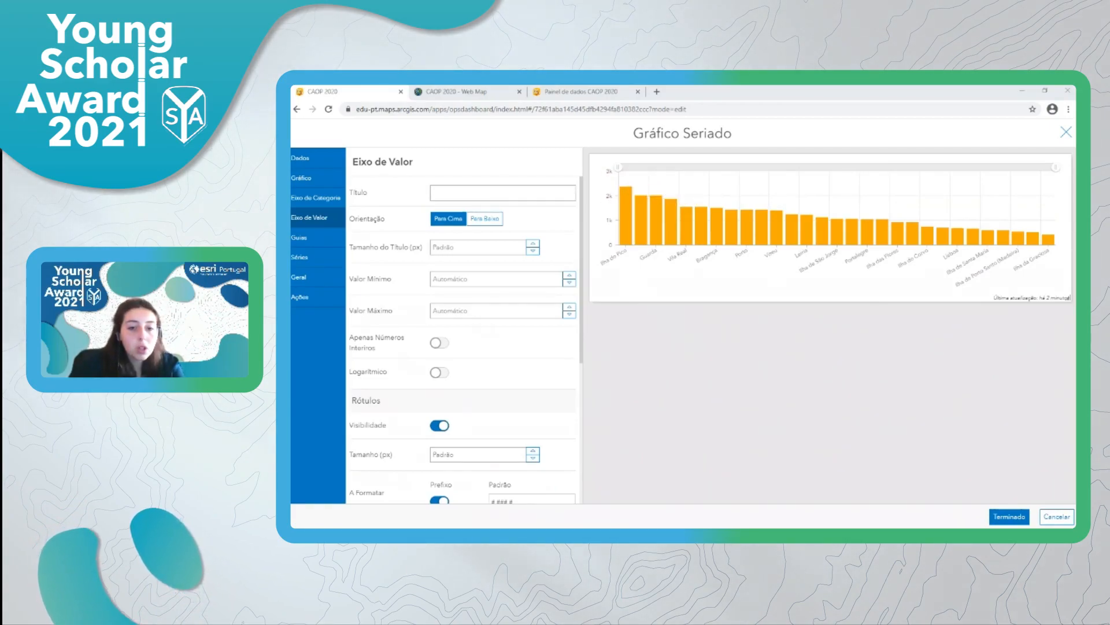
click(439, 193)
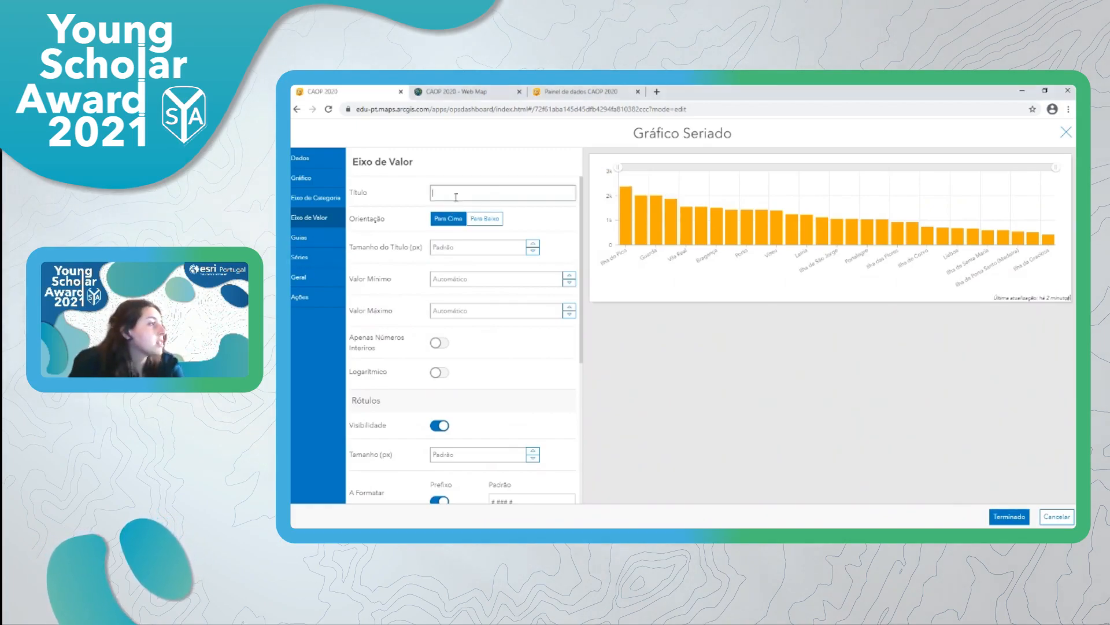
text(Altitude máxima (m))
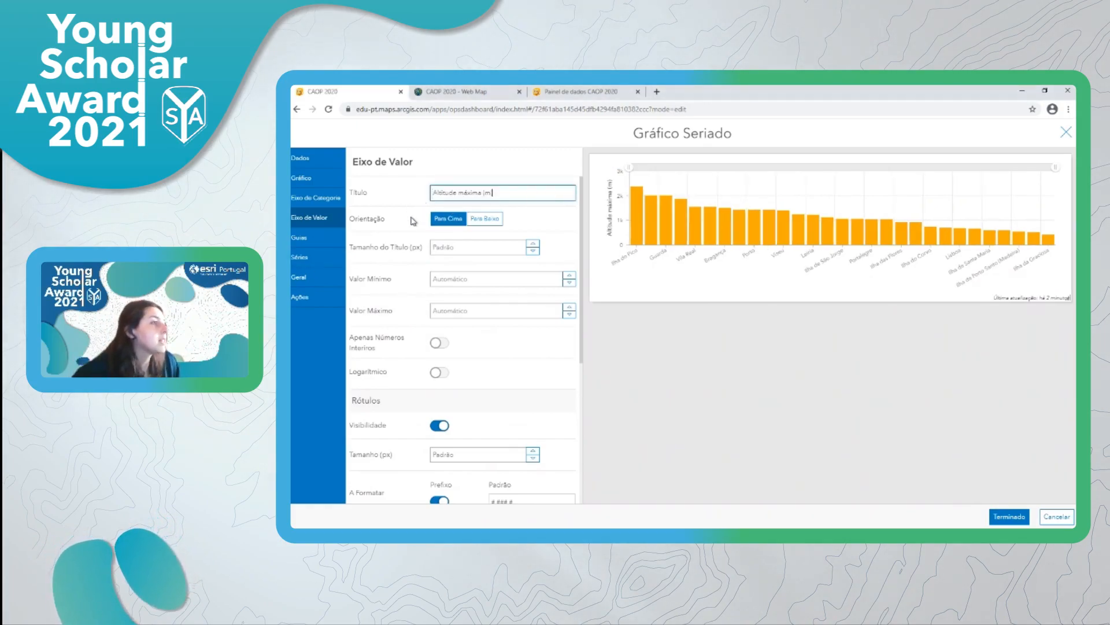
click(525, 225)
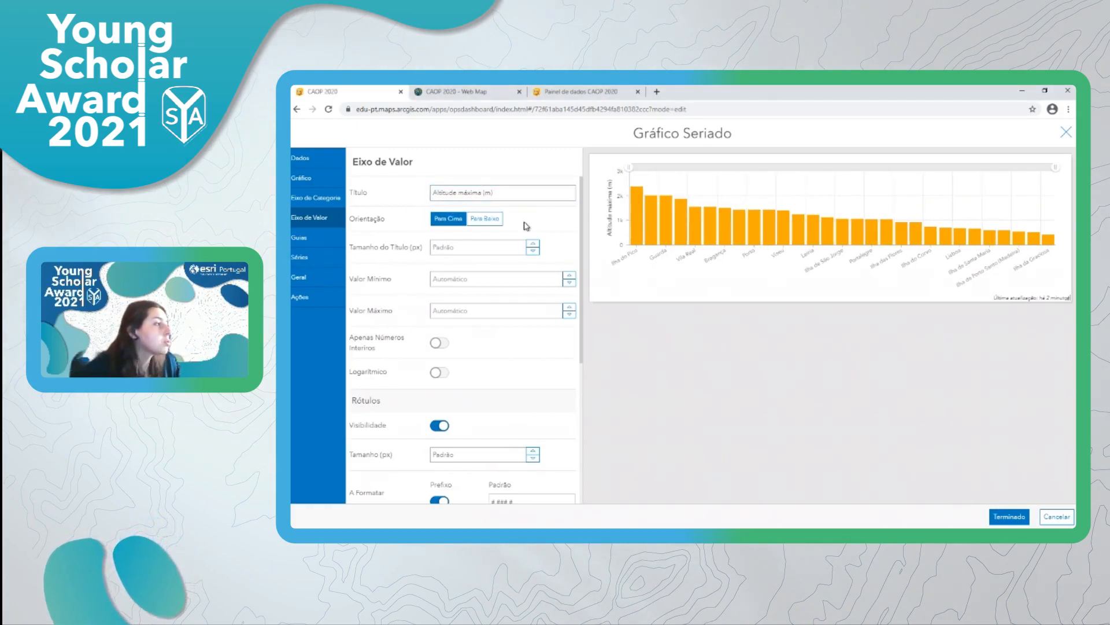
Step: Try the downward orientation for the value axis title, restore Para Cima, and set the title size to 11 px
click(492, 220)
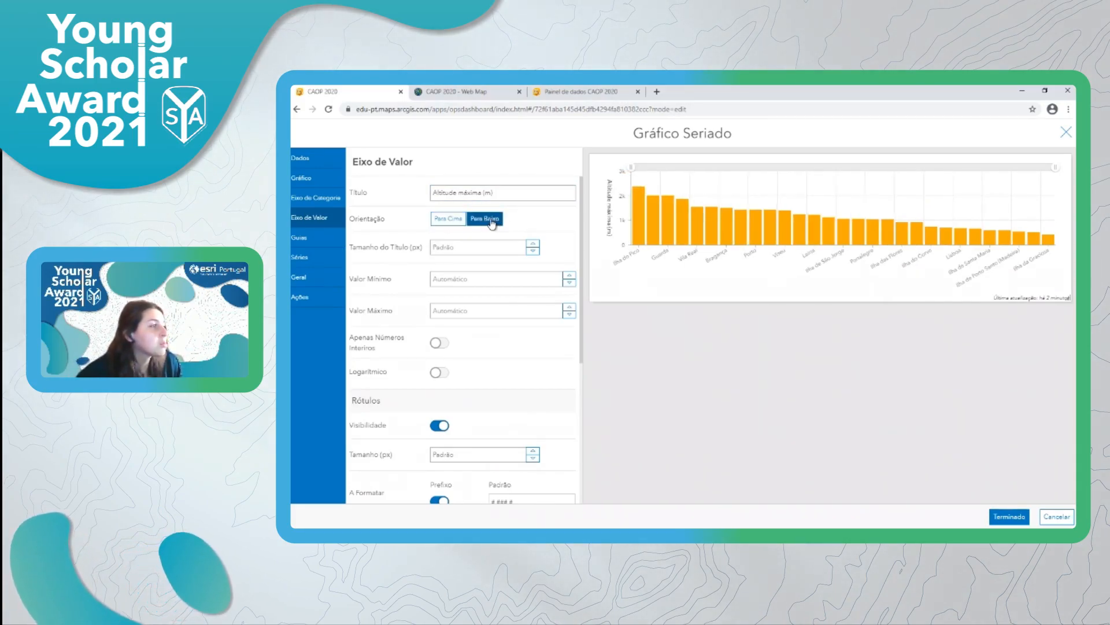
click(453, 220)
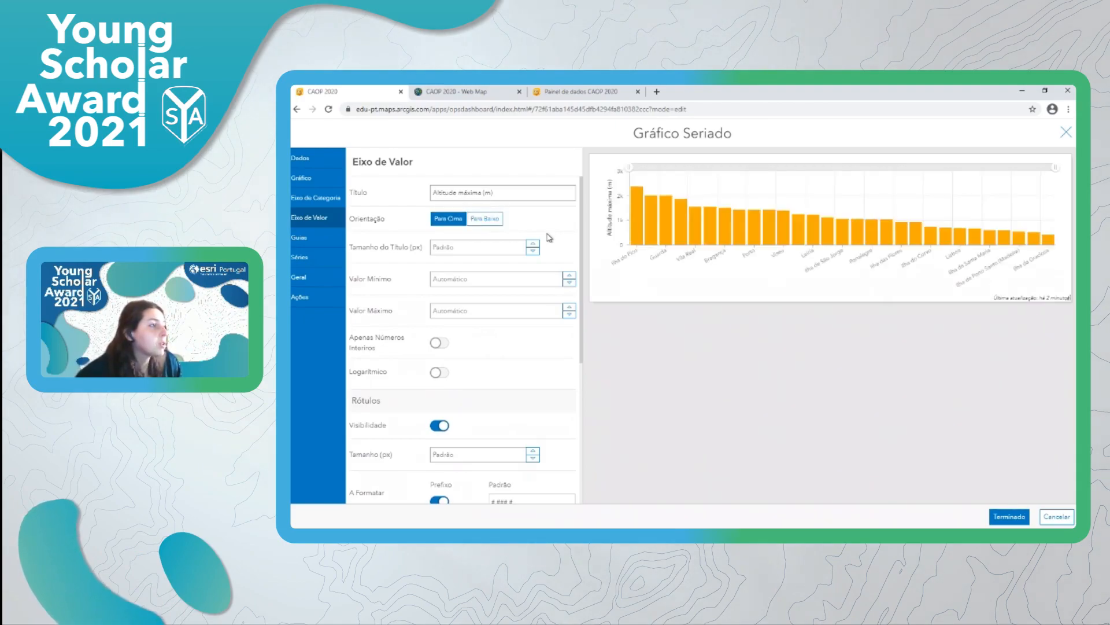
click(516, 245)
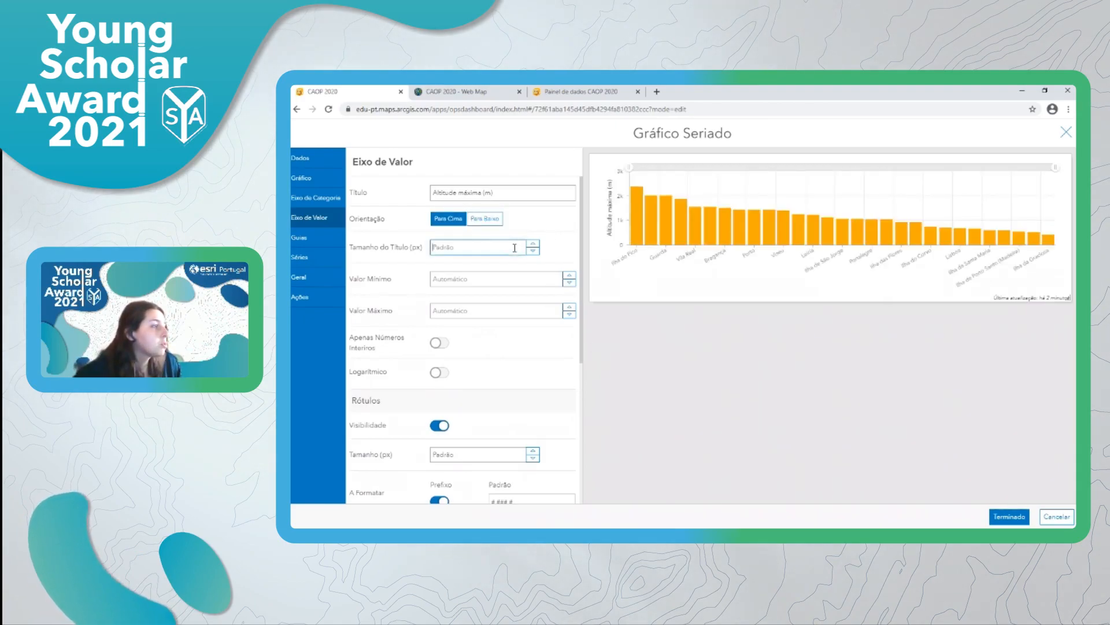
text(11)
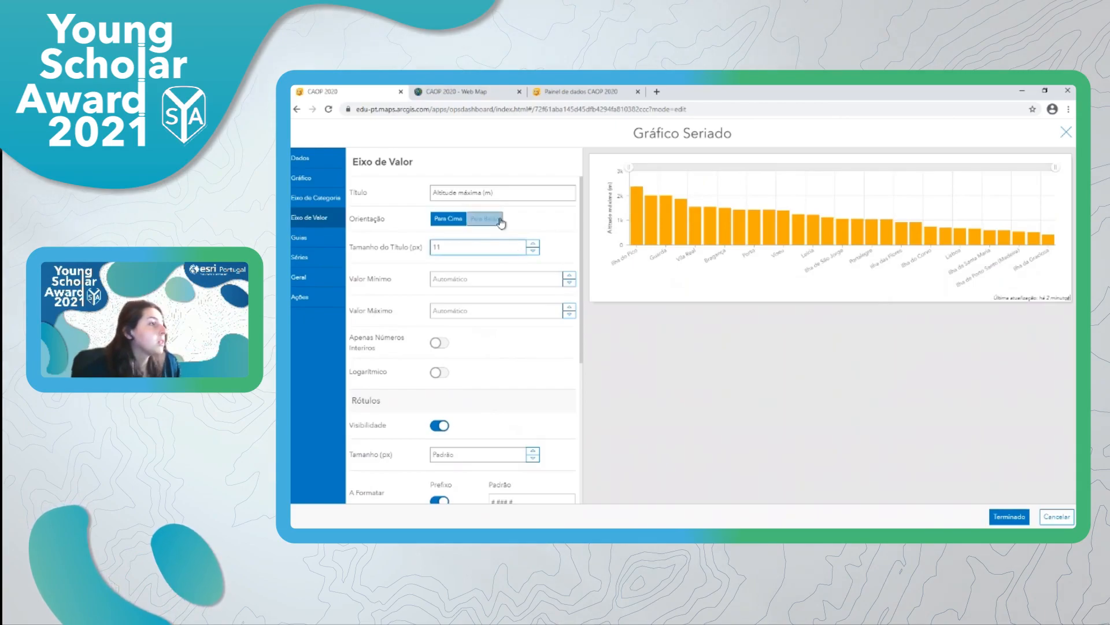
click(554, 249)
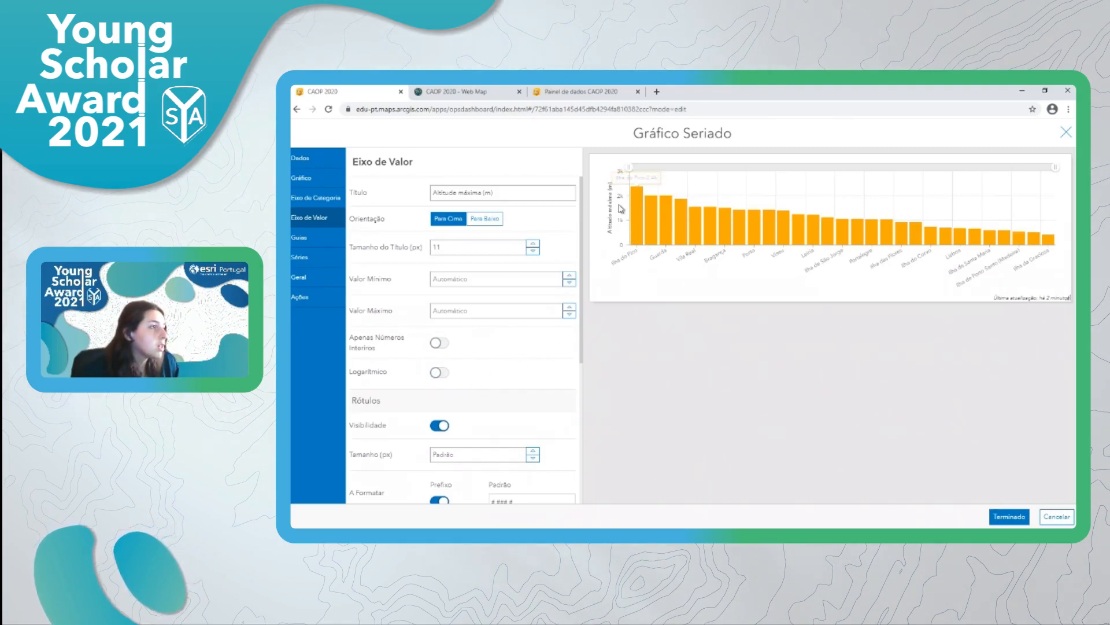
scroll(553, 367, down, 3)
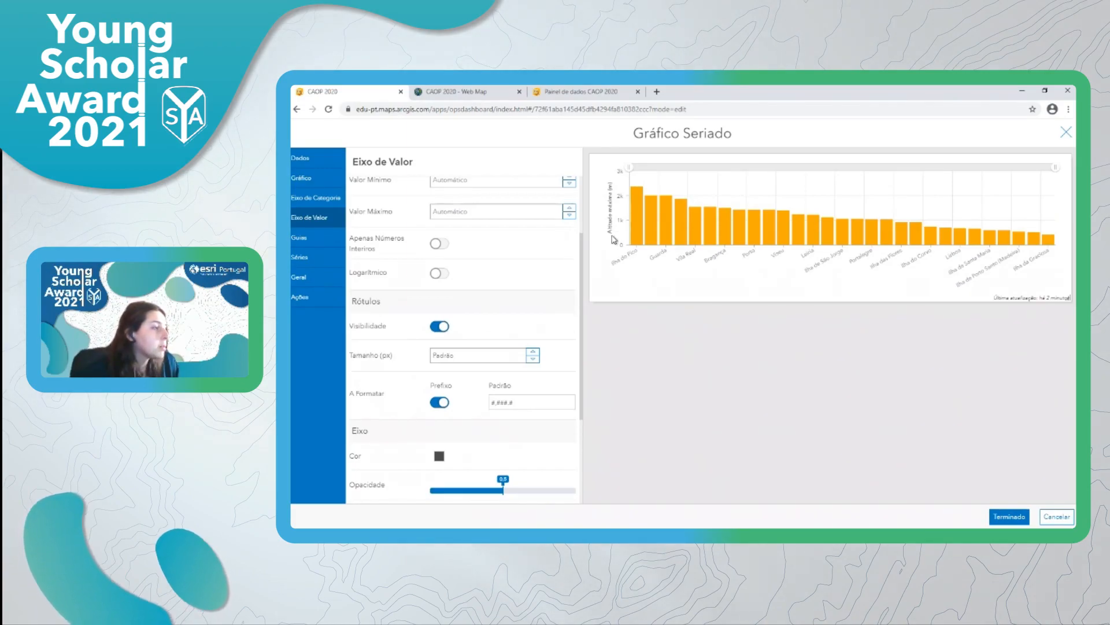
Step: Turn off the unit prefix formatting for the value axis labels
click(440, 403)
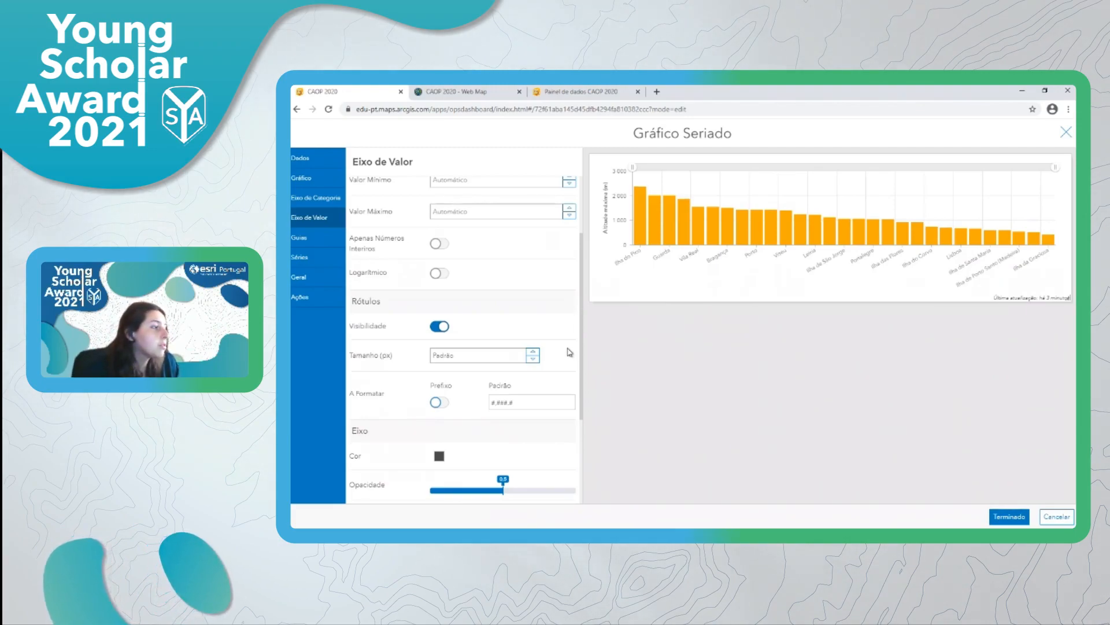
scroll(569, 351, down, 4)
scroll(568, 350, up, 4)
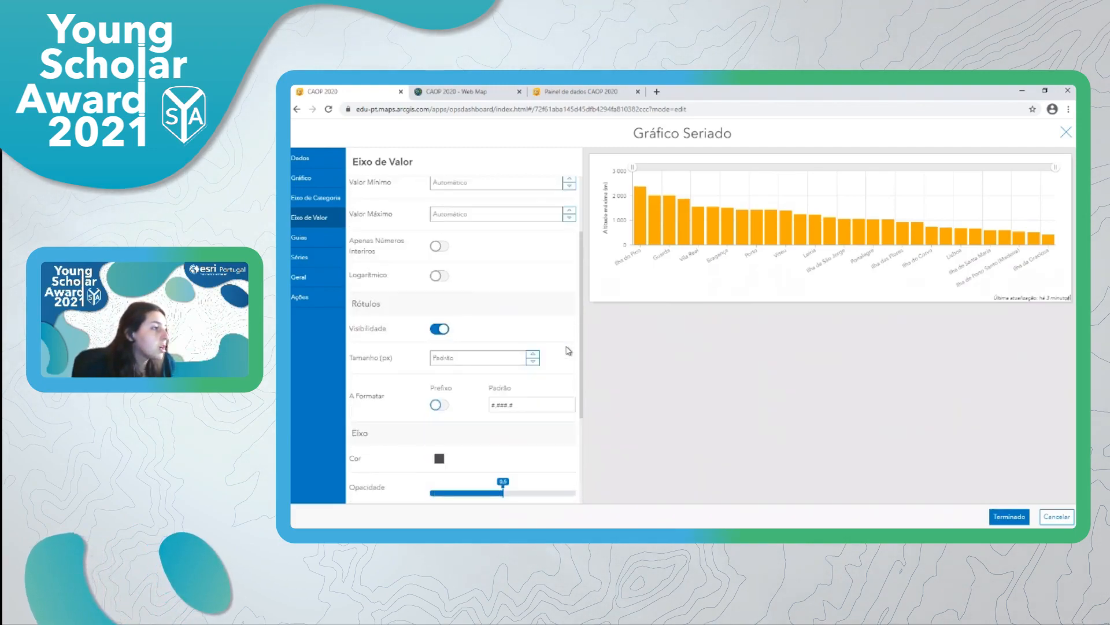
scroll(569, 350, up, 3)
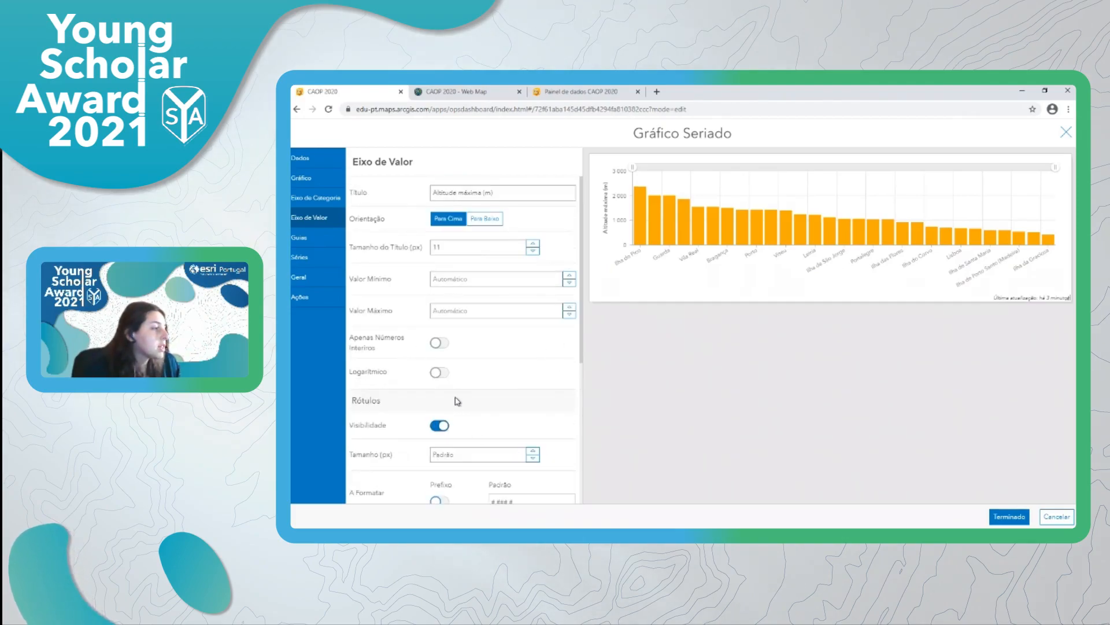
Step: Add a guide to the chart and label it "1 000 metros"
click(313, 243)
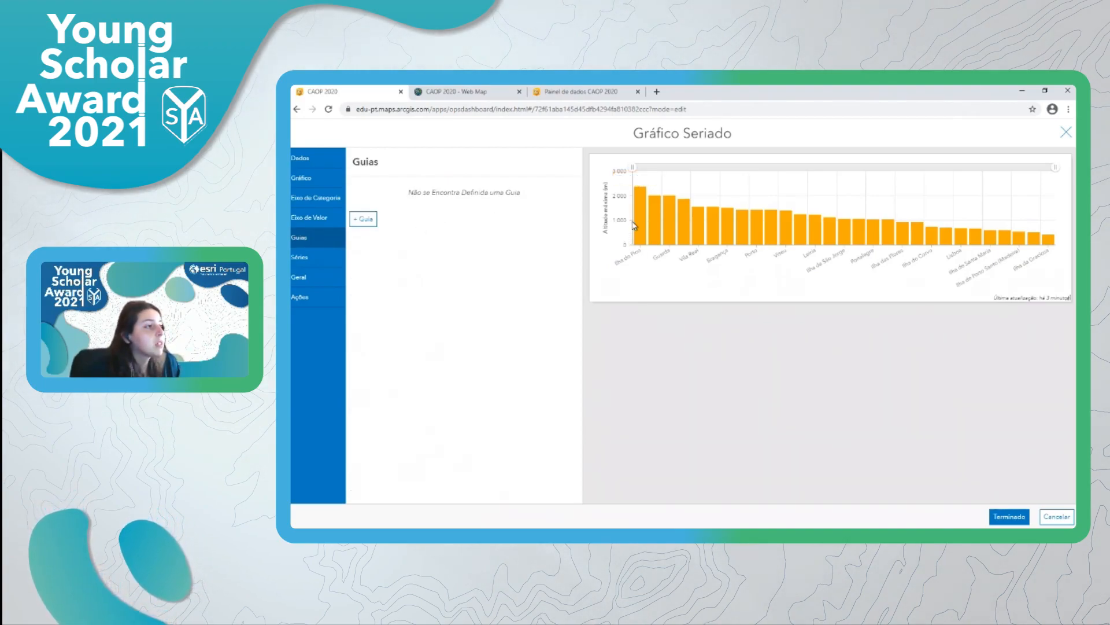
mouse_move(637, 224)
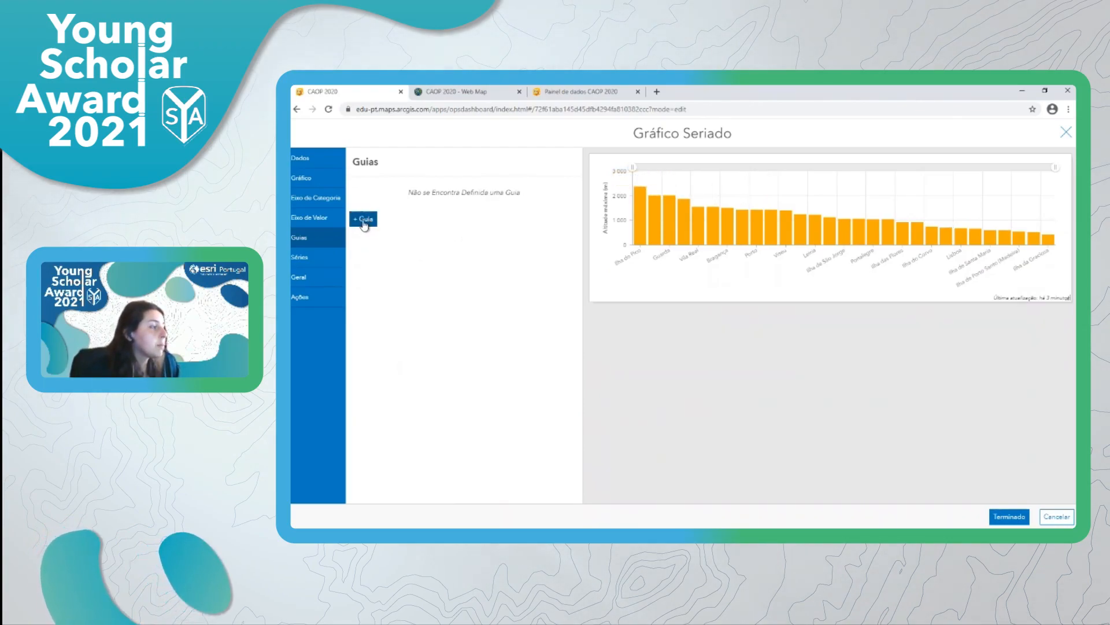
click(363, 218)
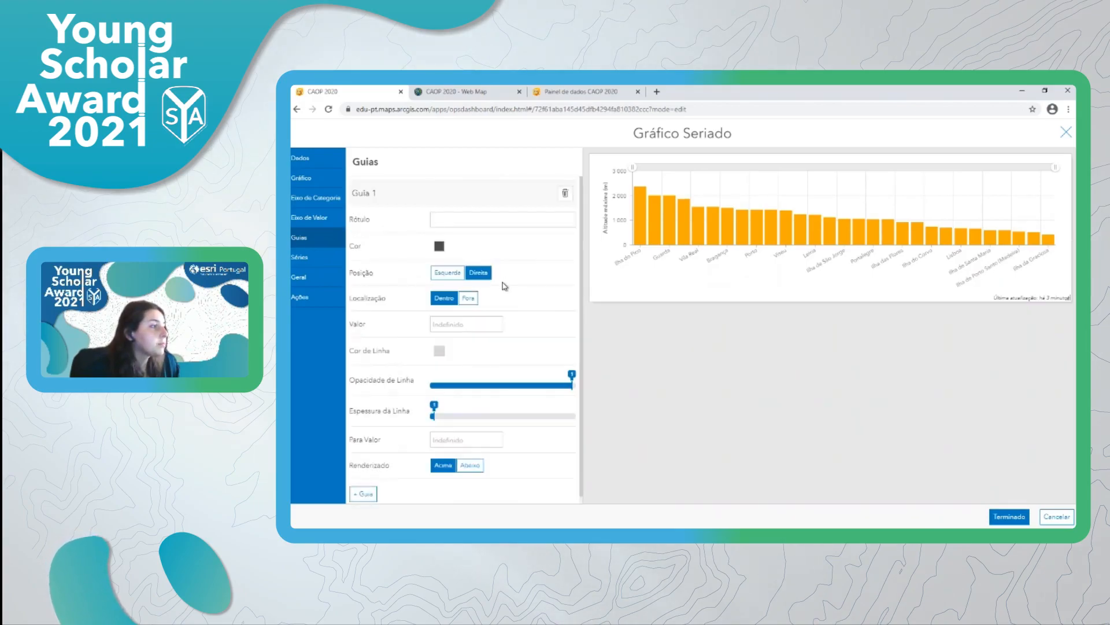
click(469, 220)
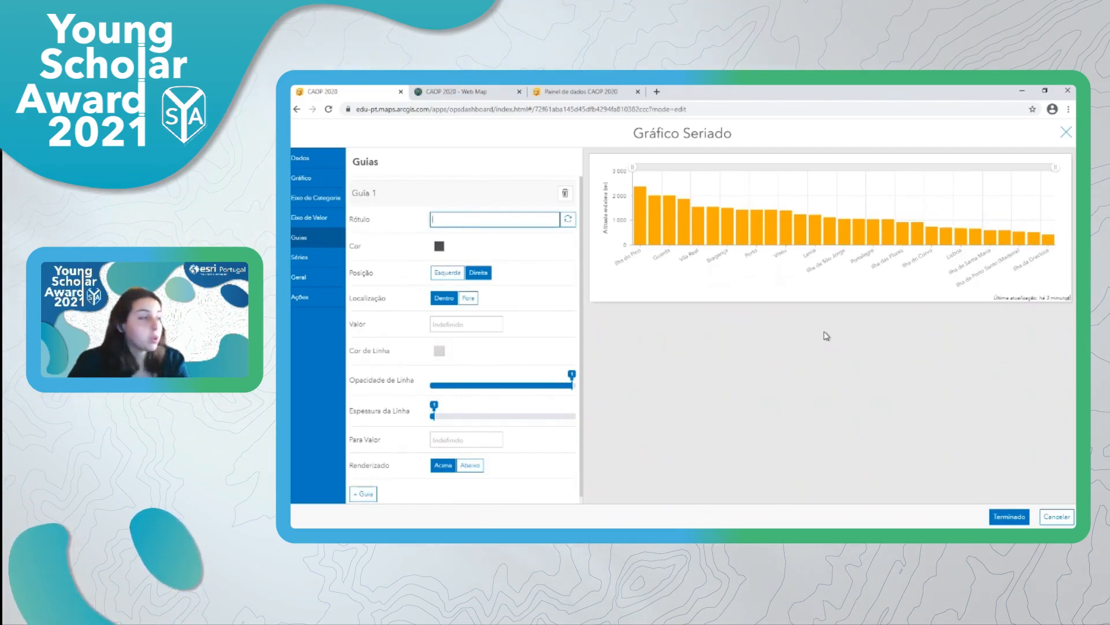
text(1 0)
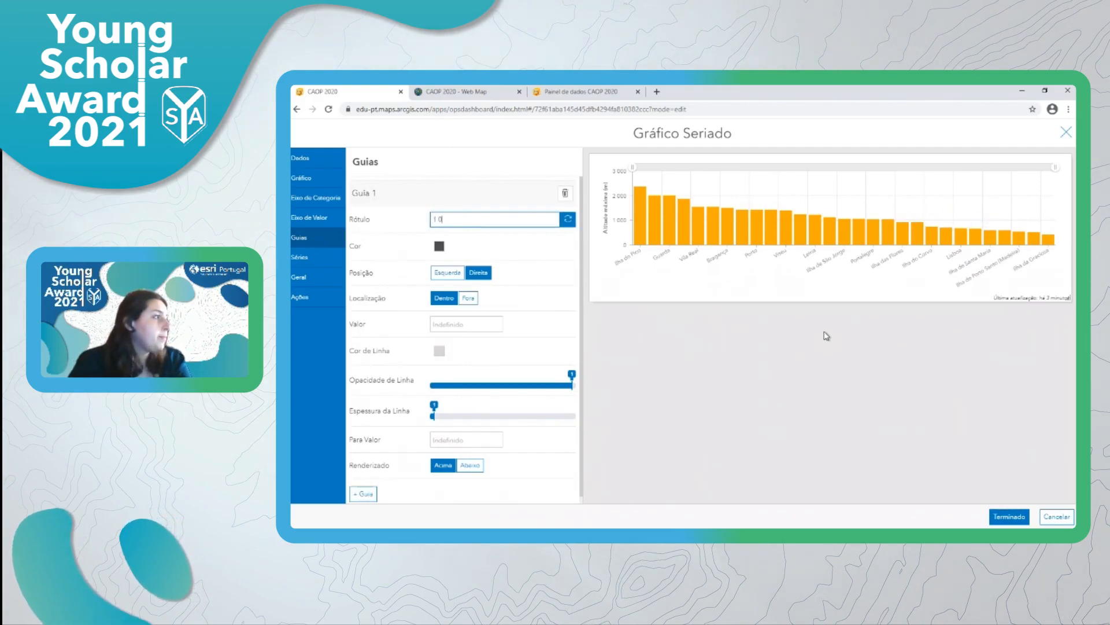
text(00 me)
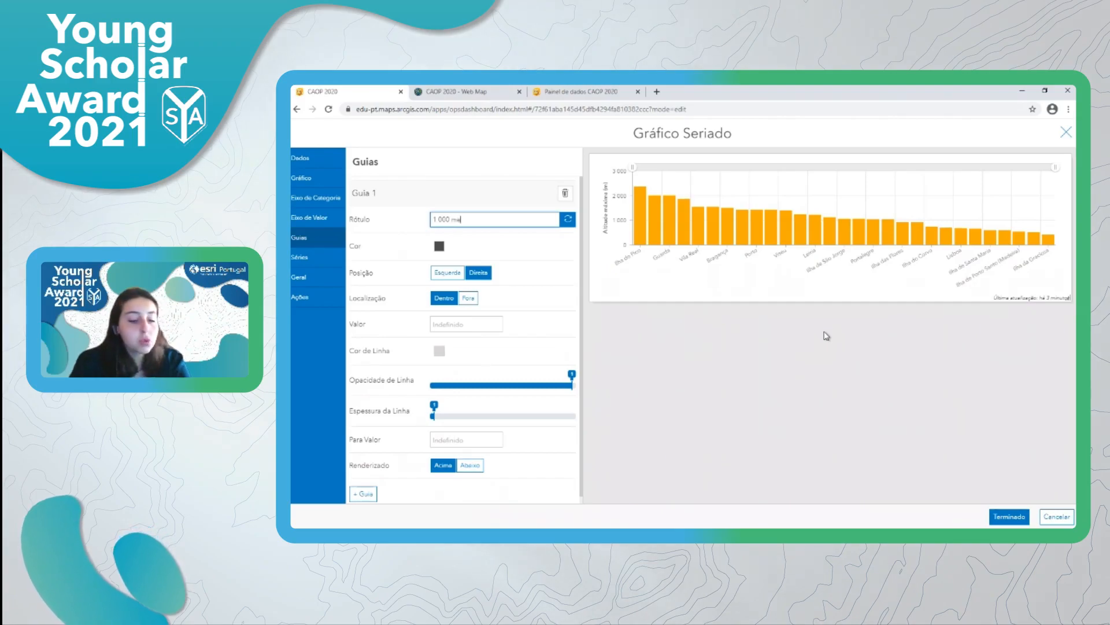
text(tros)
click(541, 255)
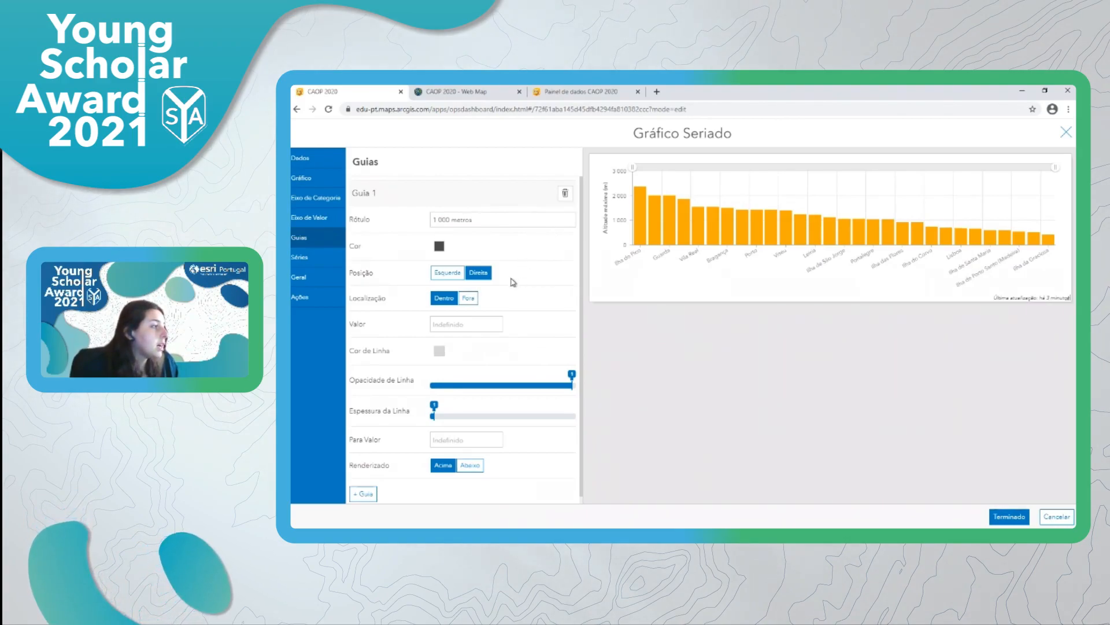
Step: Set the guide's value to 1000 and its line colour to blue (#005ce6)
click(461, 324)
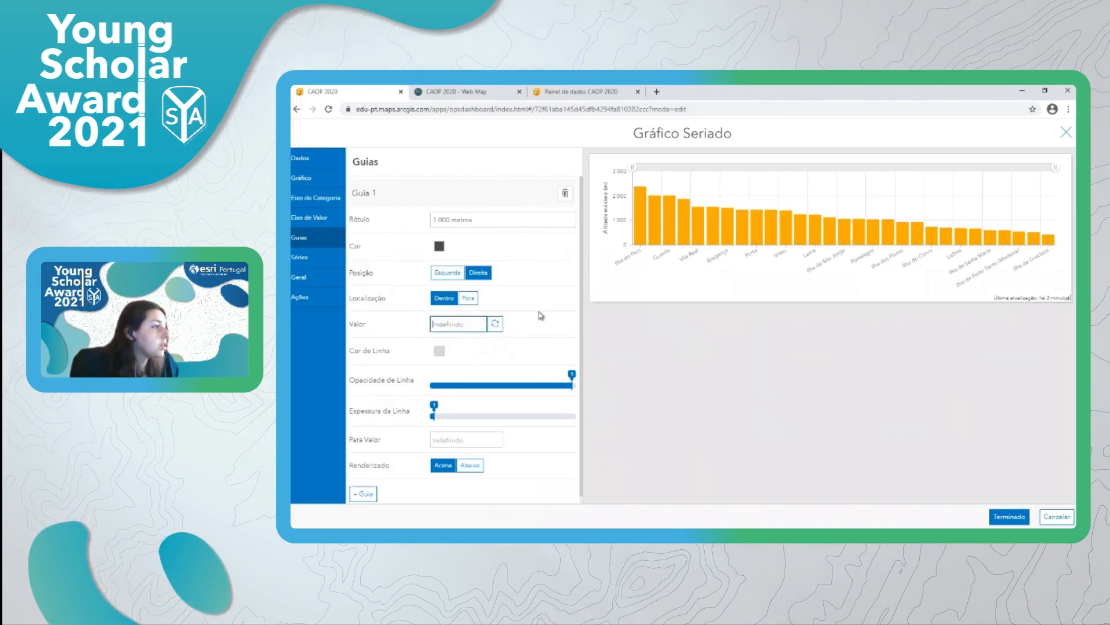
text(1000)
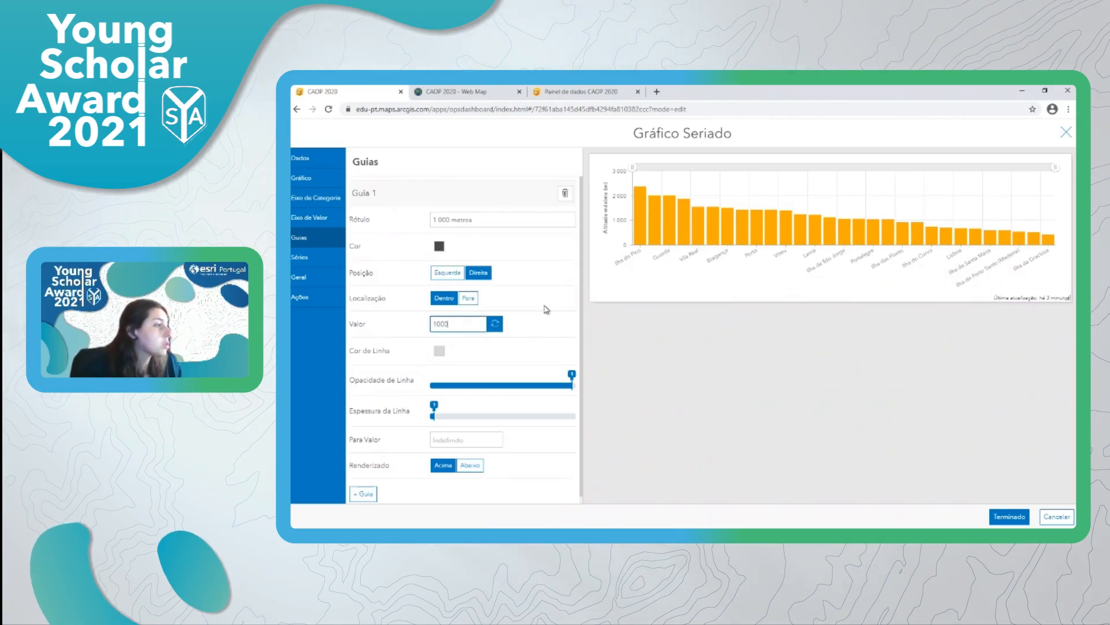
click(546, 323)
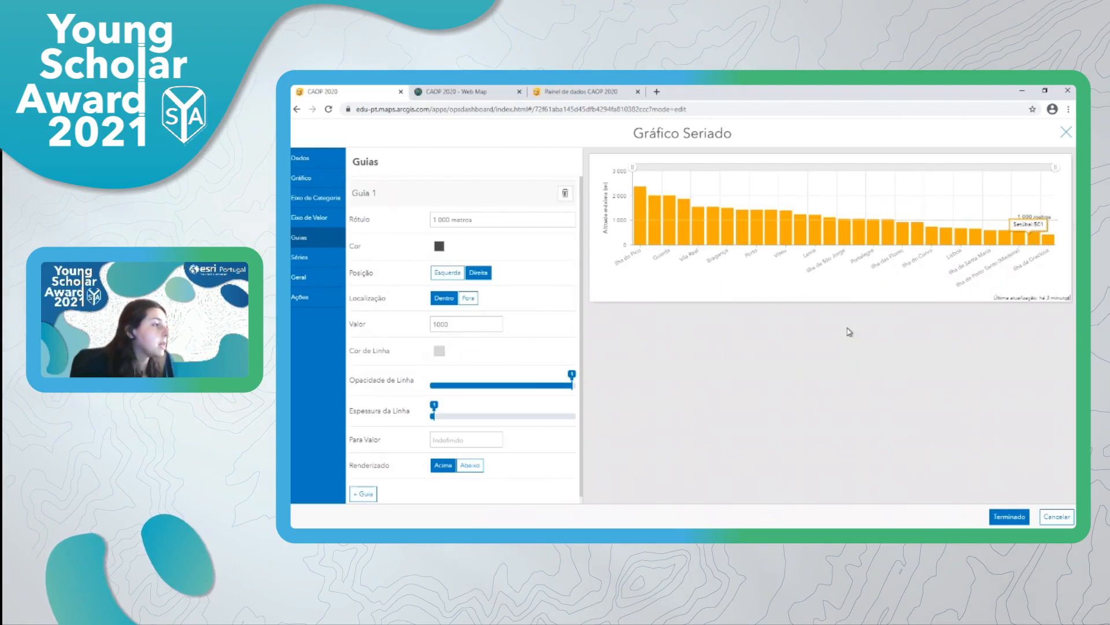
click(442, 352)
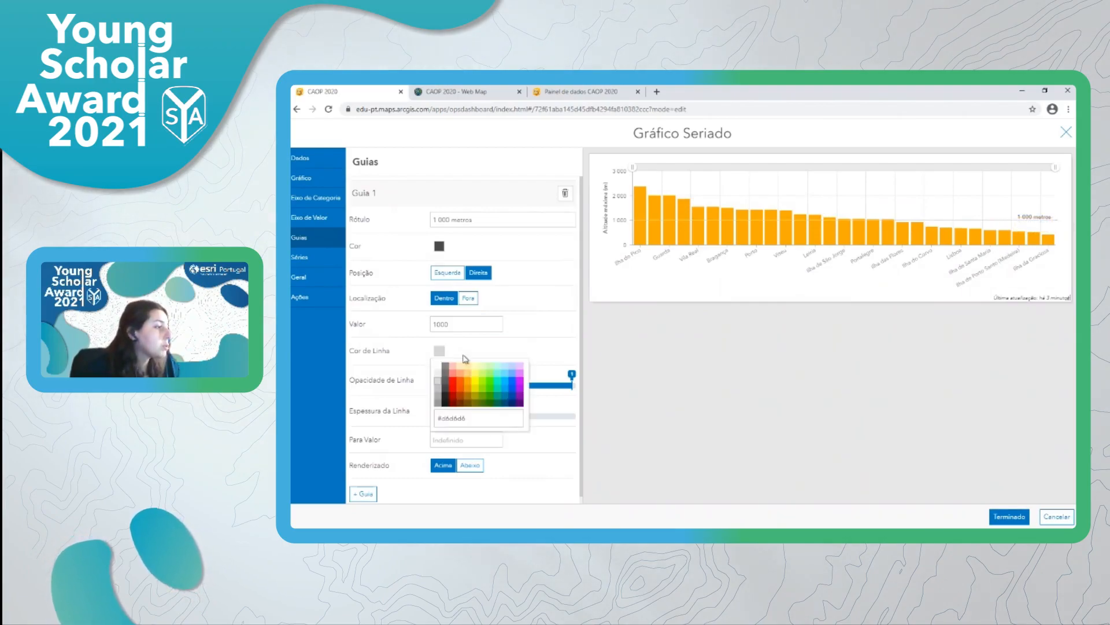
click(512, 388)
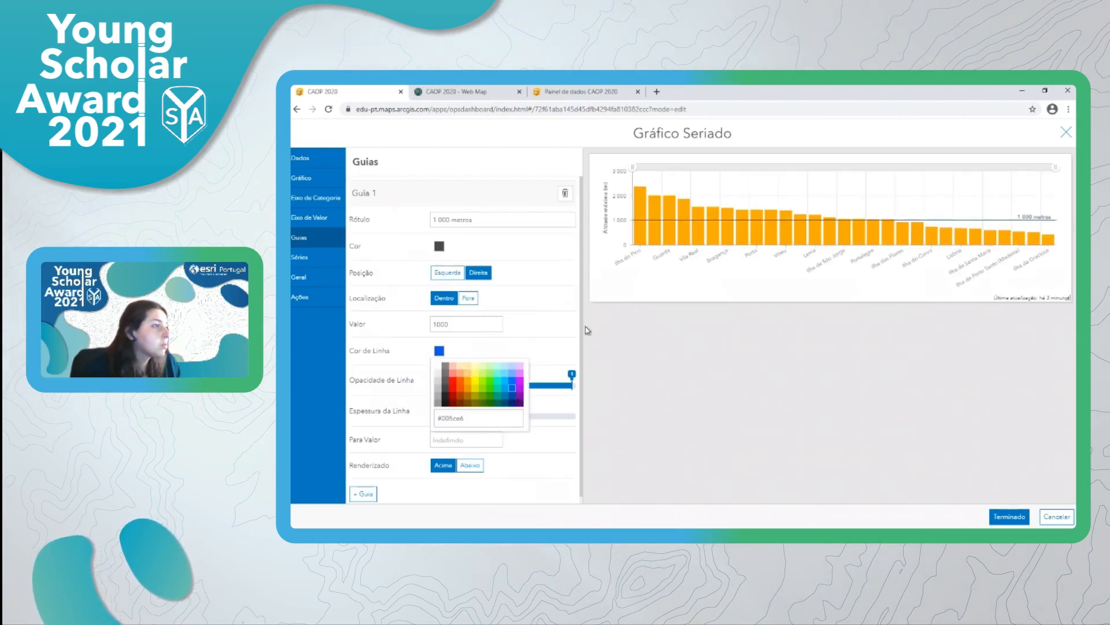
click(547, 336)
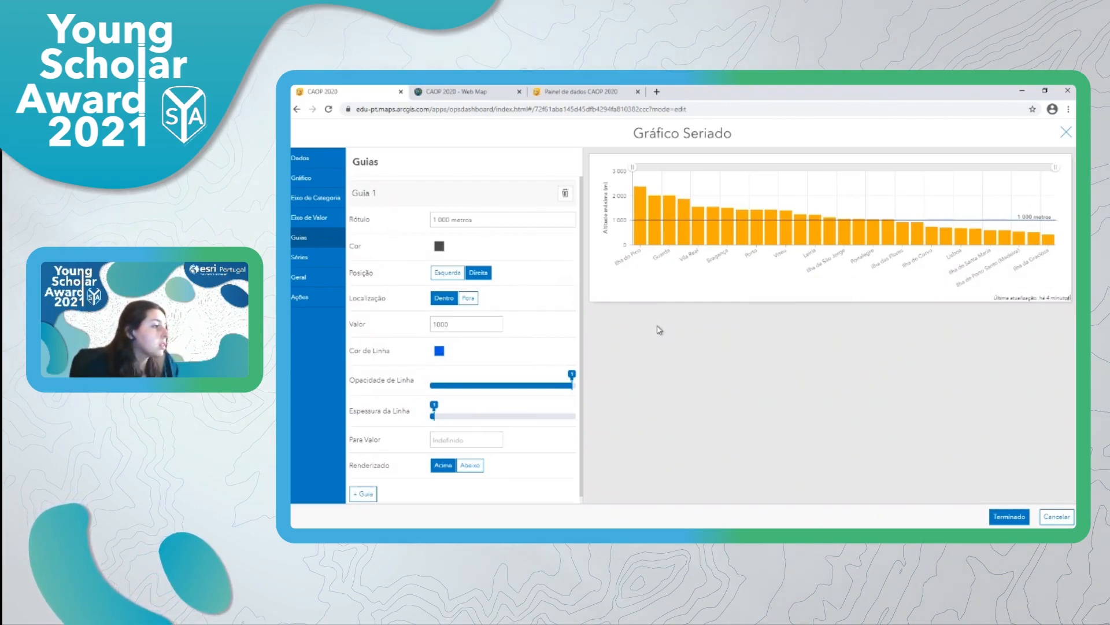
Step: Change the series type to Linha and its colour to grey (#858585)
click(307, 257)
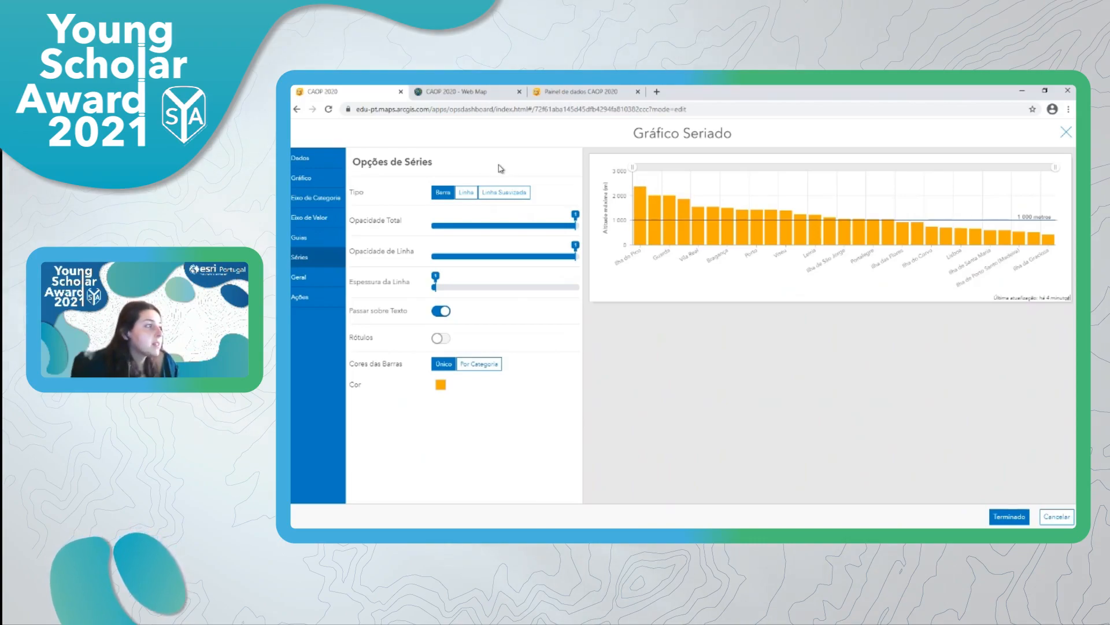
click(468, 192)
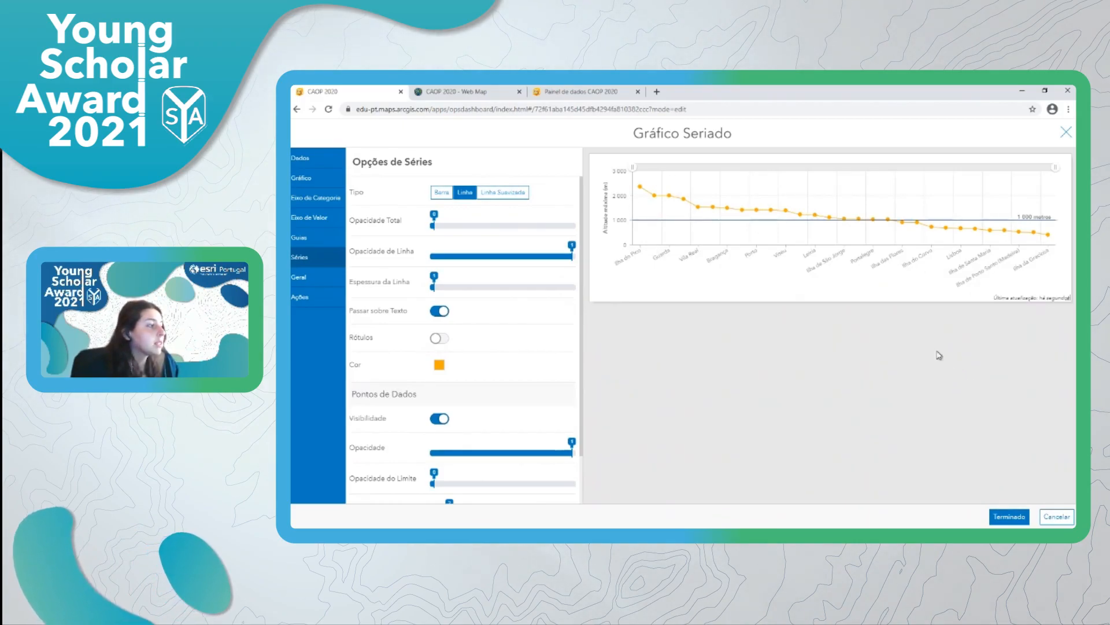
click(439, 365)
click(445, 382)
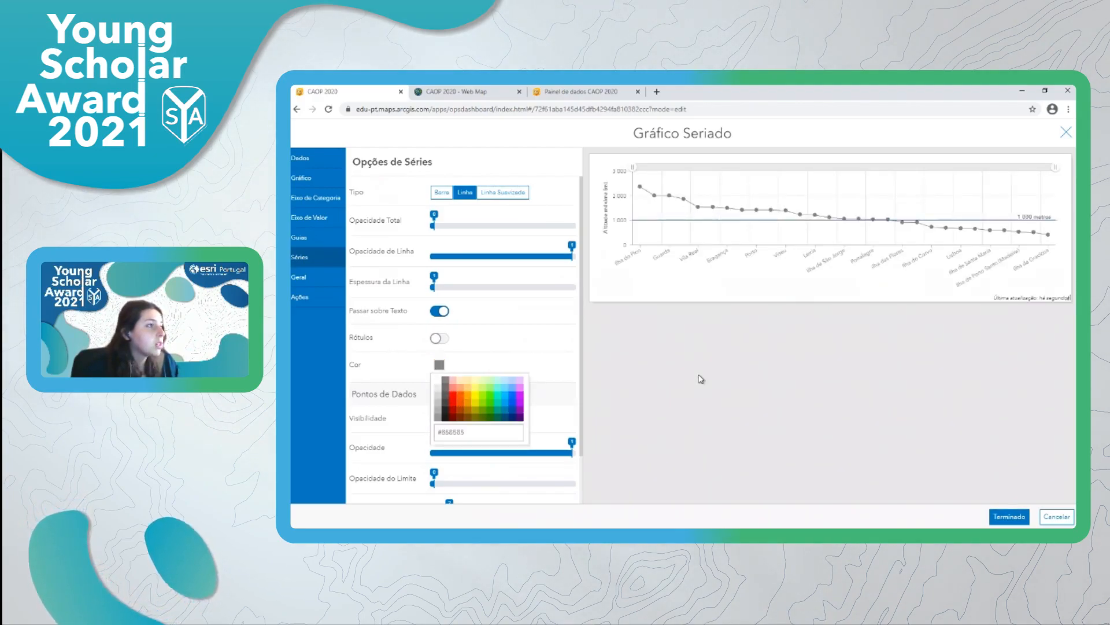
click(701, 379)
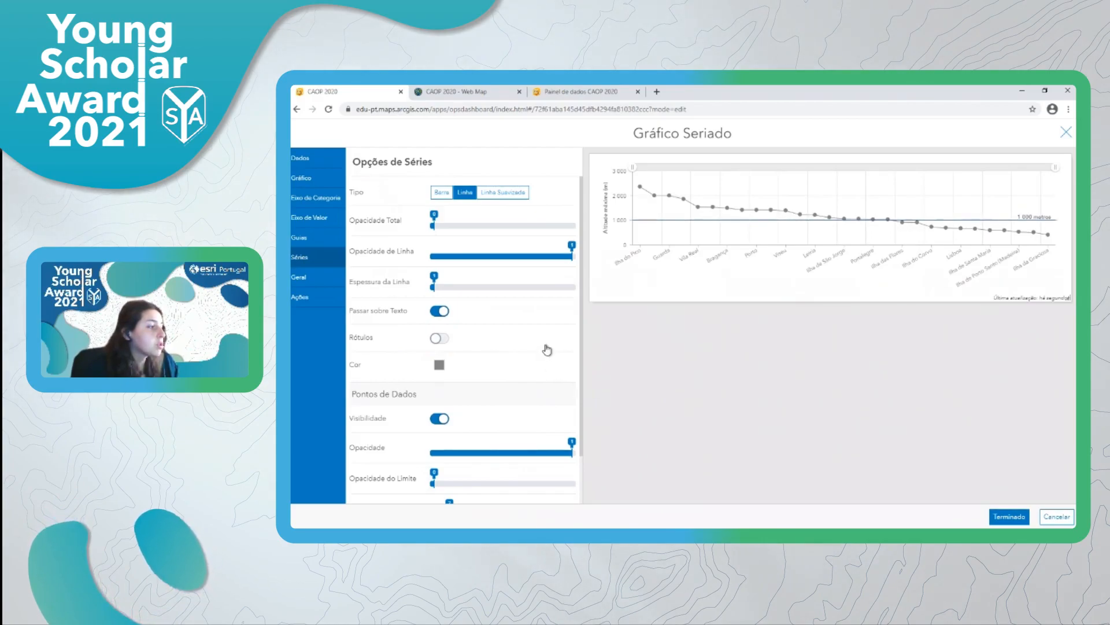
Step: Try value labels without the unit prefix on the series, and turn the labels off again
scroll(551, 335, down, 1)
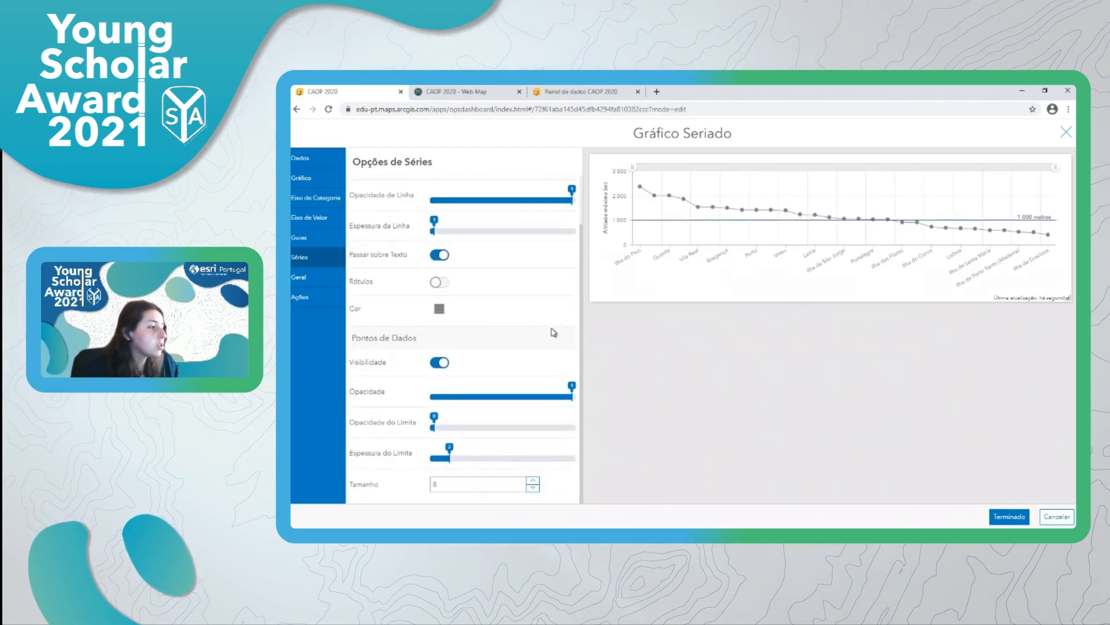
scroll(554, 333, up, 1)
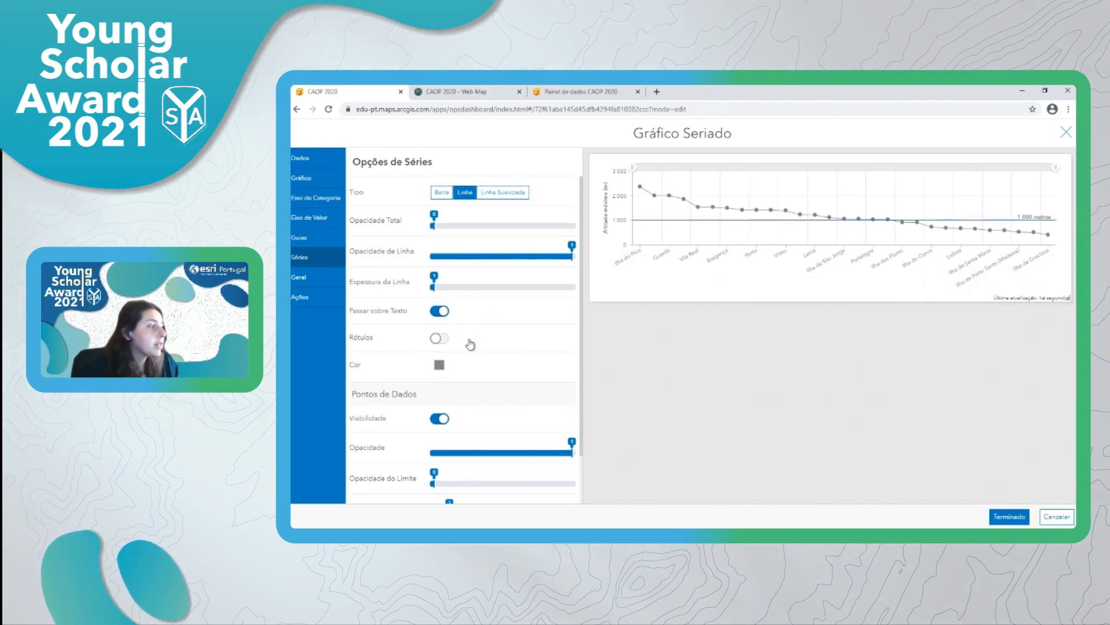
click(440, 339)
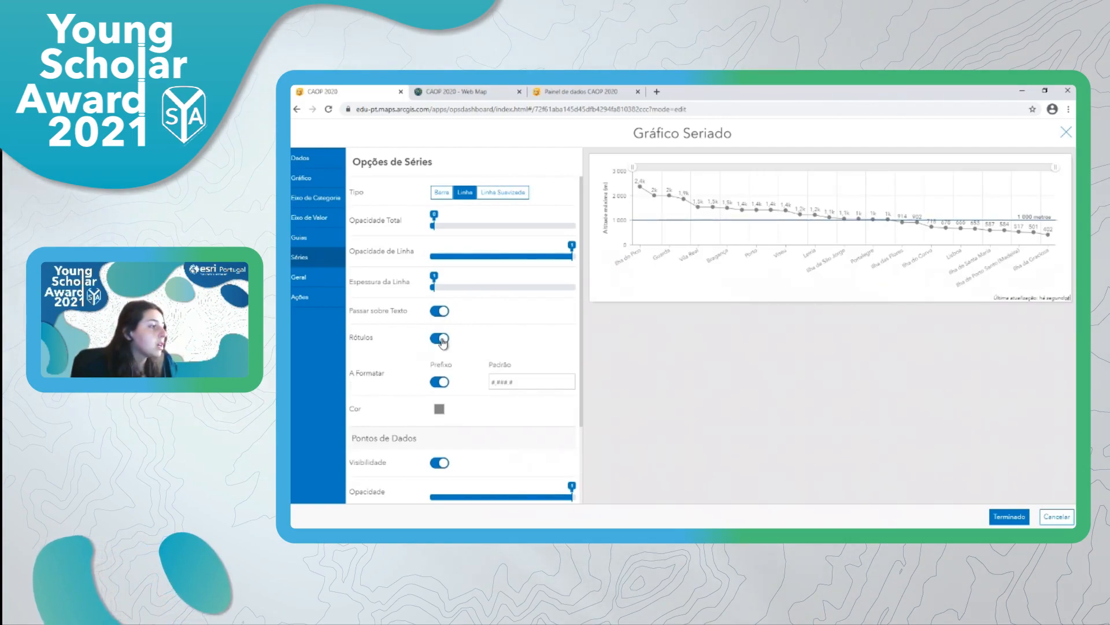
click(437, 384)
click(440, 339)
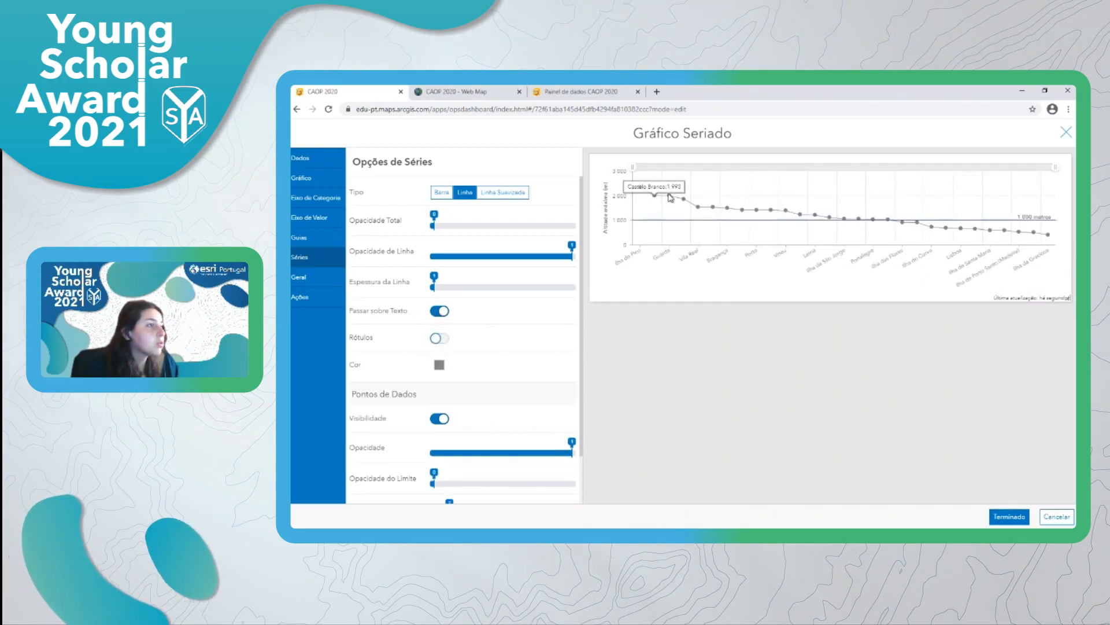
mouse_move(685, 200)
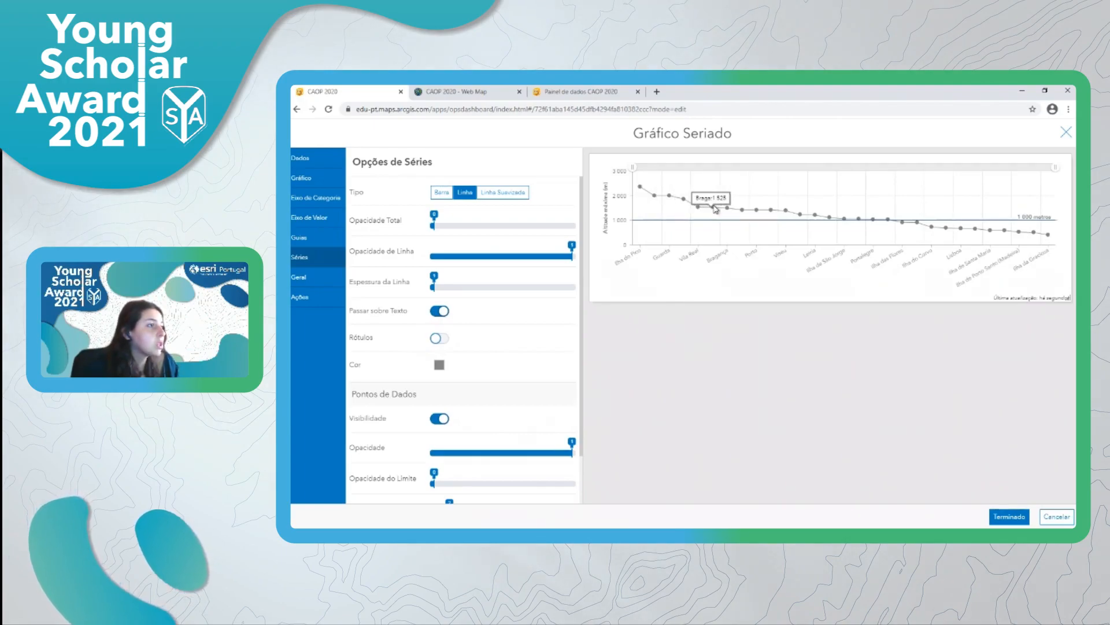
Step: Open the serial chart's name for editing in its general options
click(315, 273)
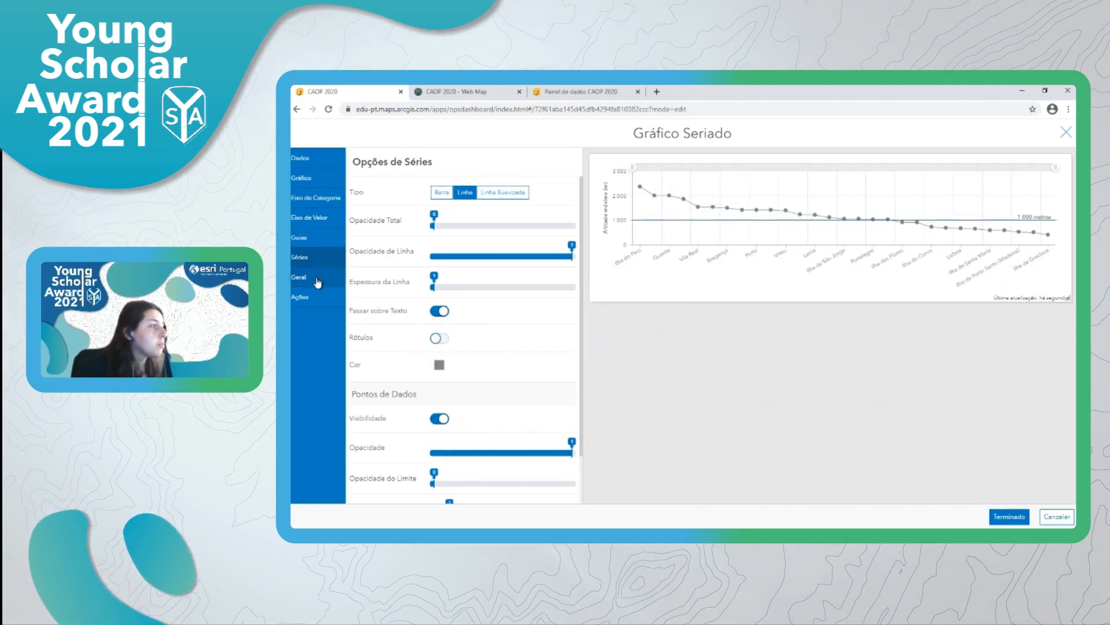
click(498, 191)
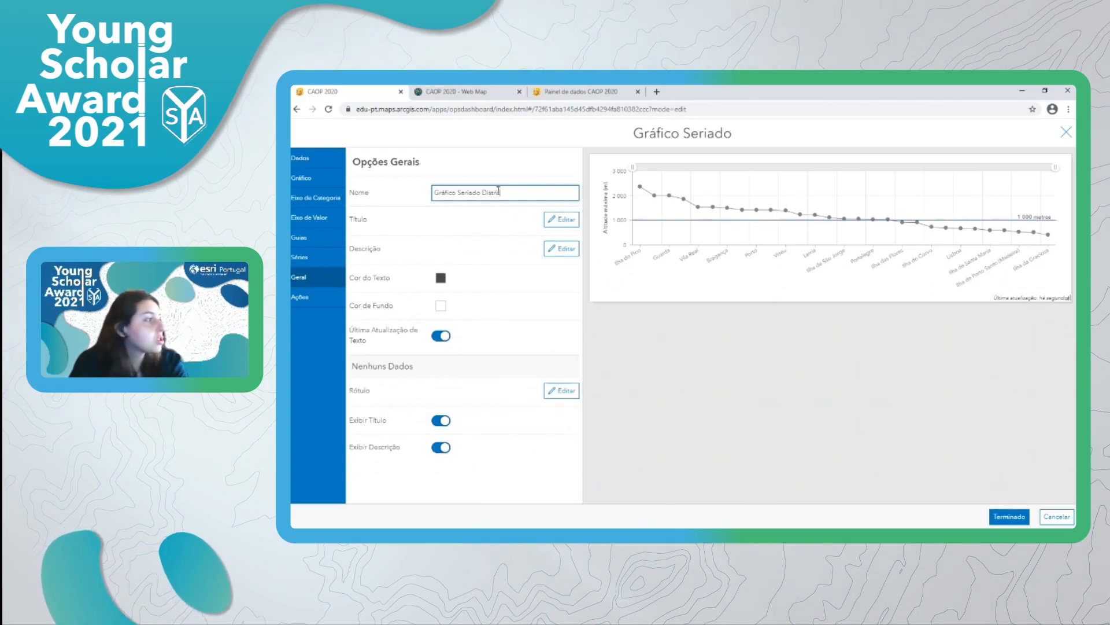
Step: Finish naming the chart "Gráfico Seriado Distrito" and turn off its last-update text
click(502, 218)
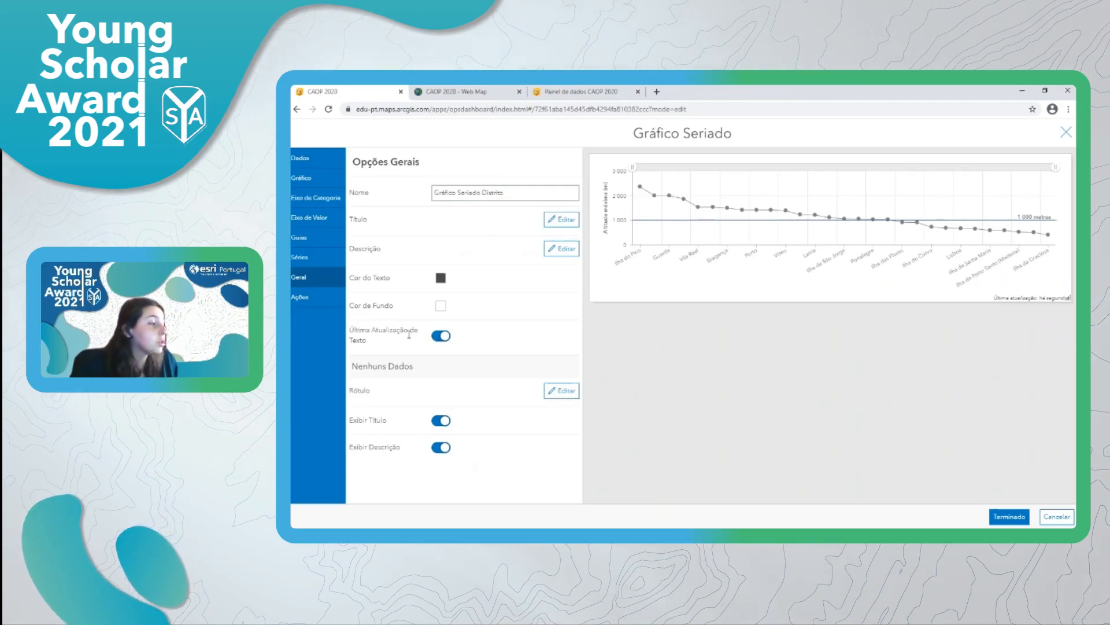
click(441, 336)
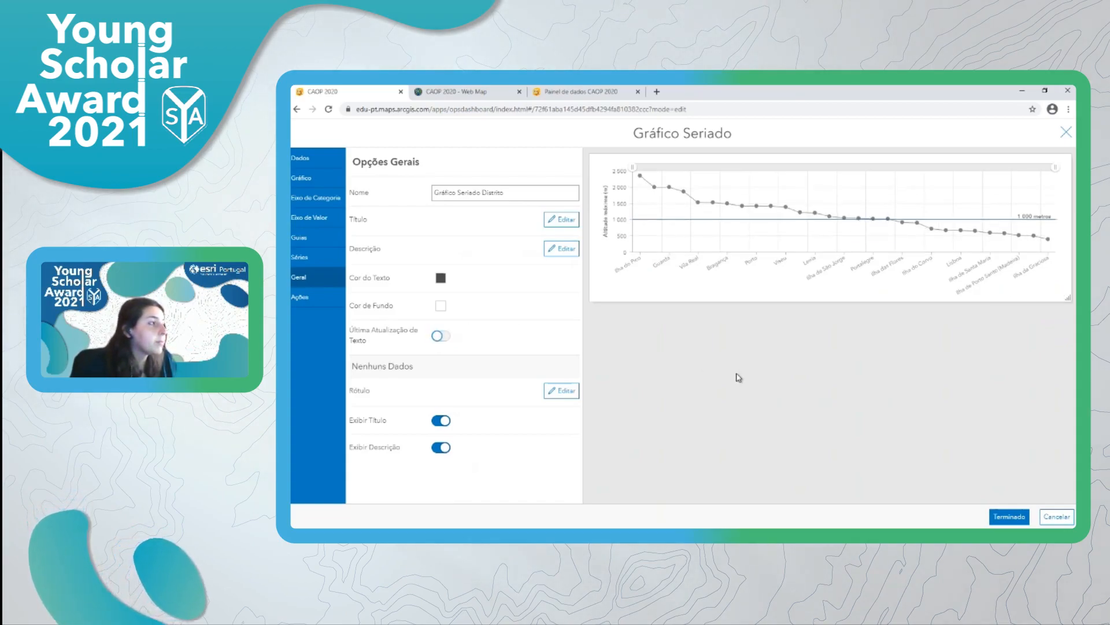
Step: Set the chart's selection mode to Vários in its actions and finish the chart configuration
click(340, 299)
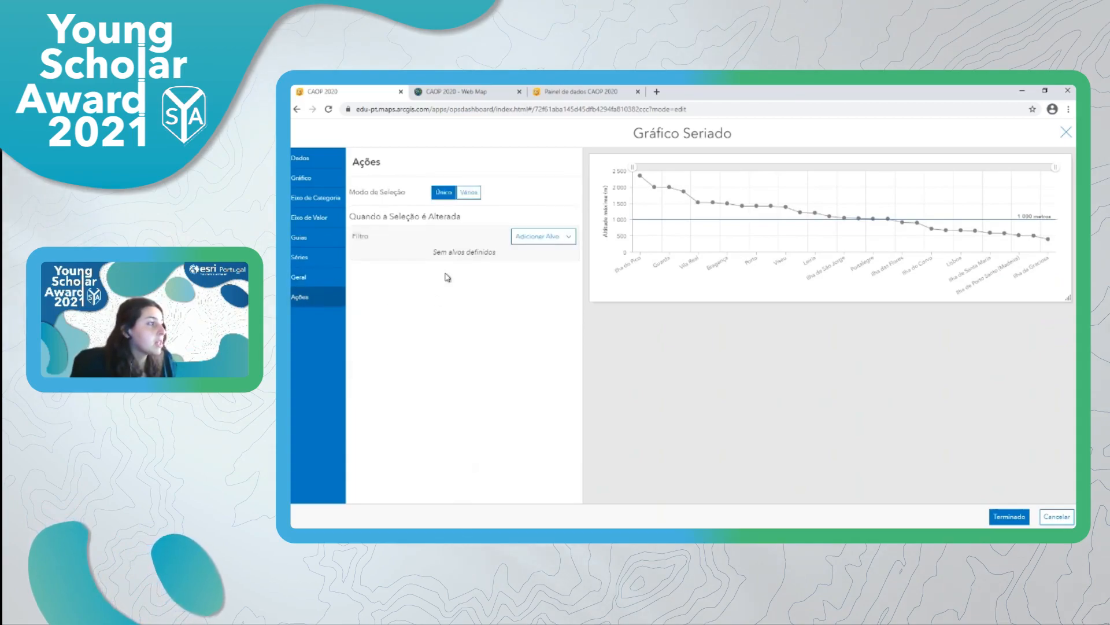
click(470, 194)
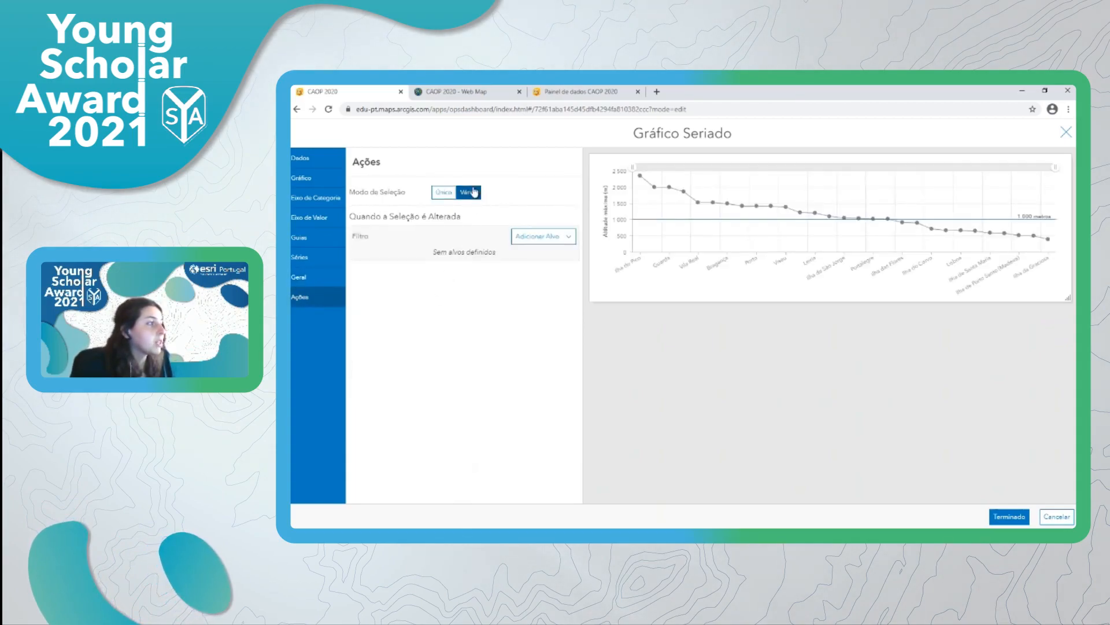
click(1010, 517)
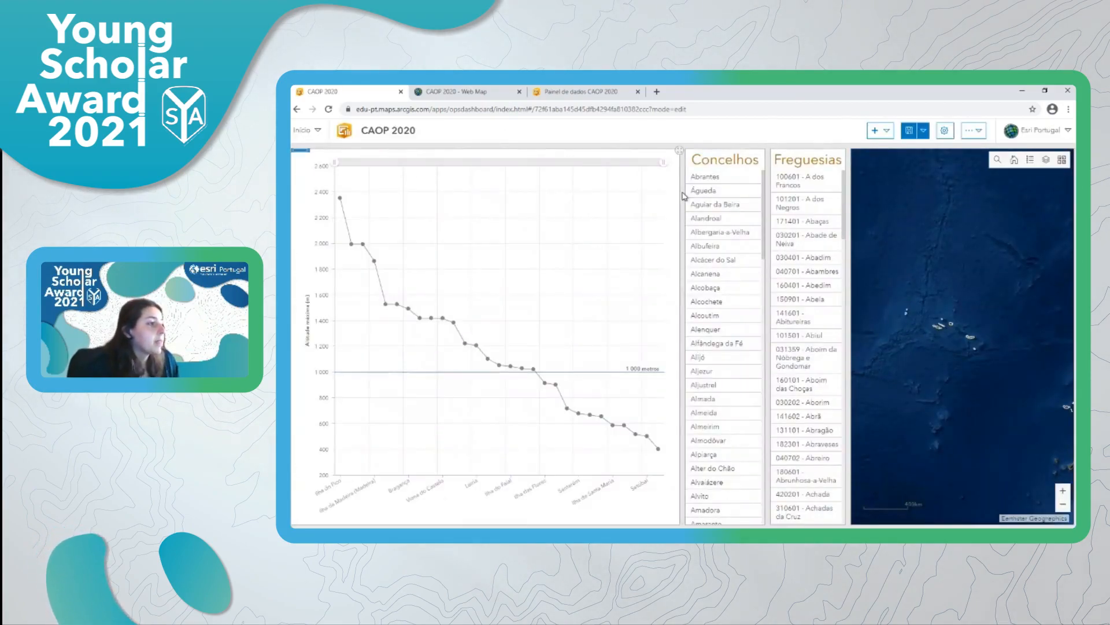
Step: Save the dashboard and dock the altitude chart below the Concelhos list
click(909, 130)
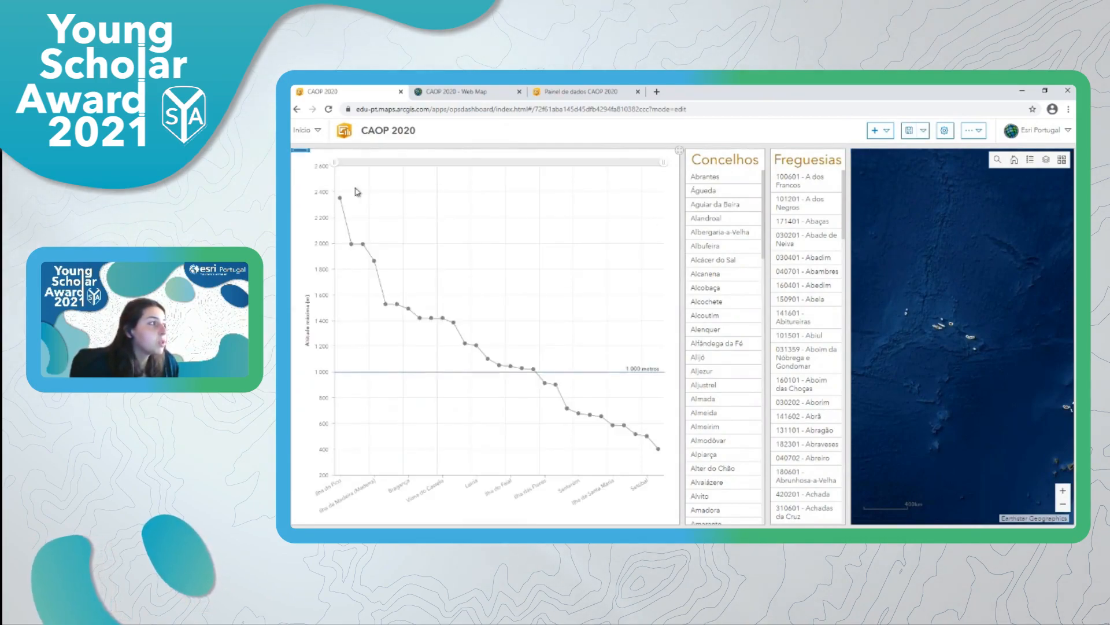
mouse_move(298, 156)
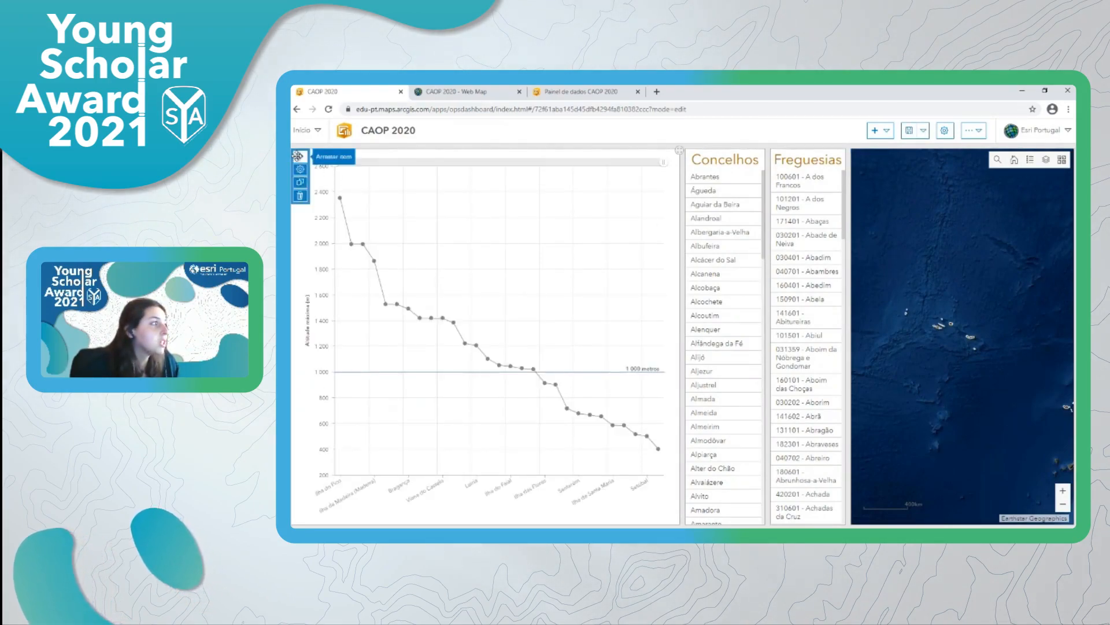
drag(298, 156, 726, 512)
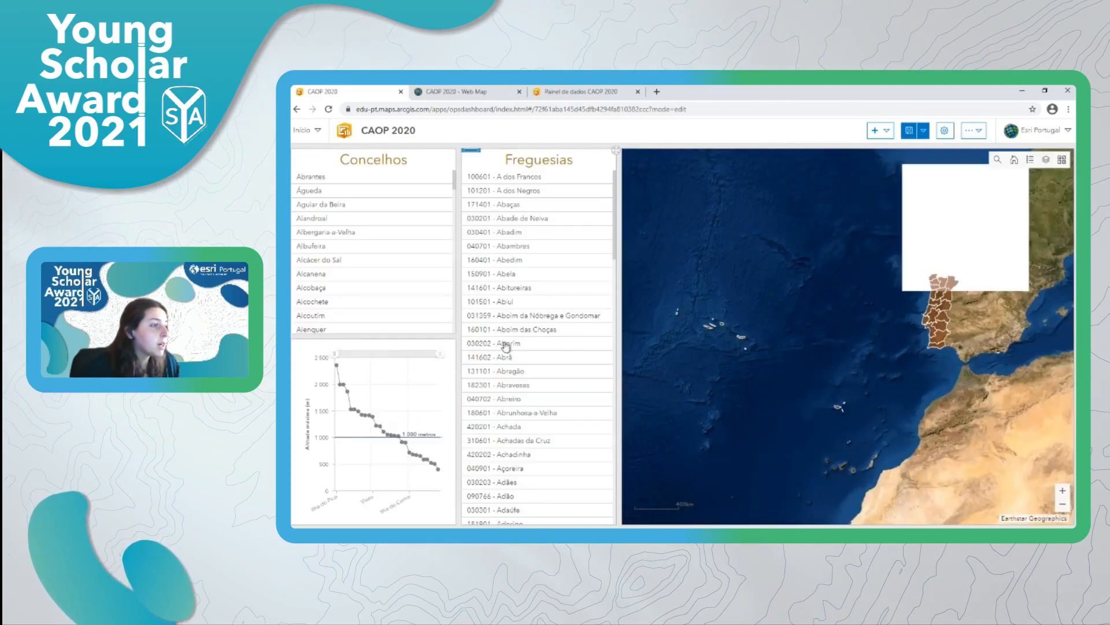
Step: Dock the Freguesias list beside Concelhos, above the chart, and widen that group to about half the dashboard
drag(471, 149, 440, 246)
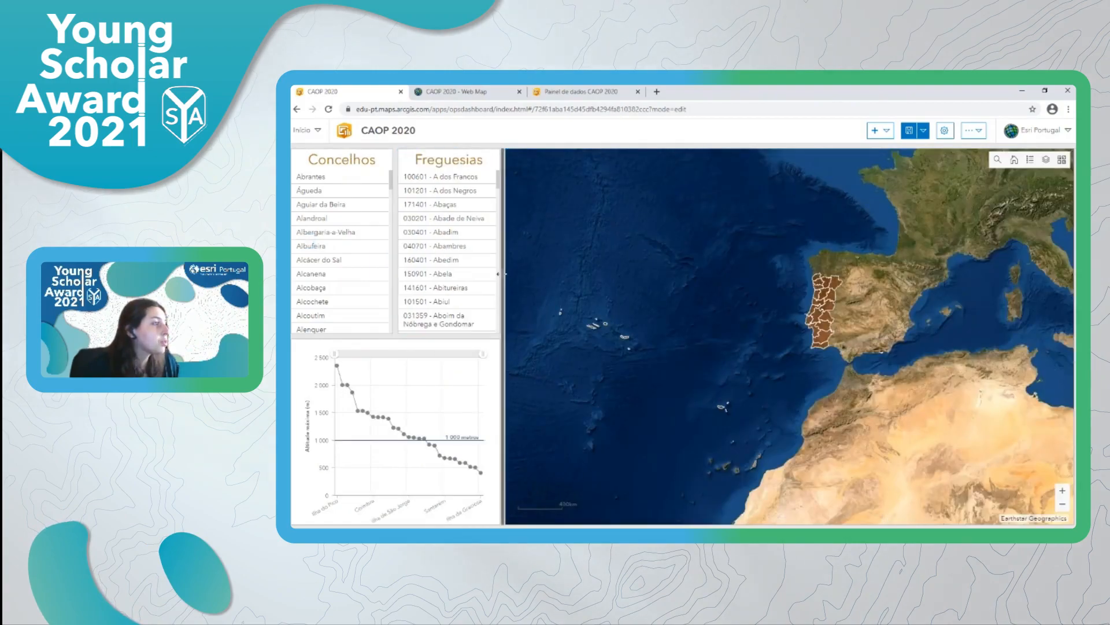
drag(529, 278, 693, 273)
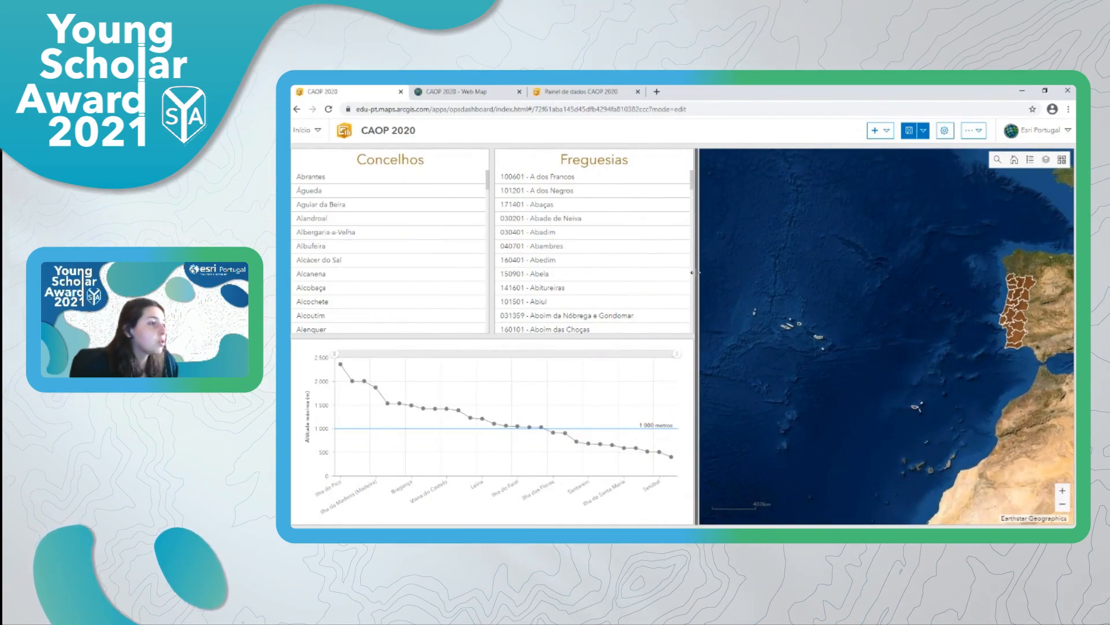
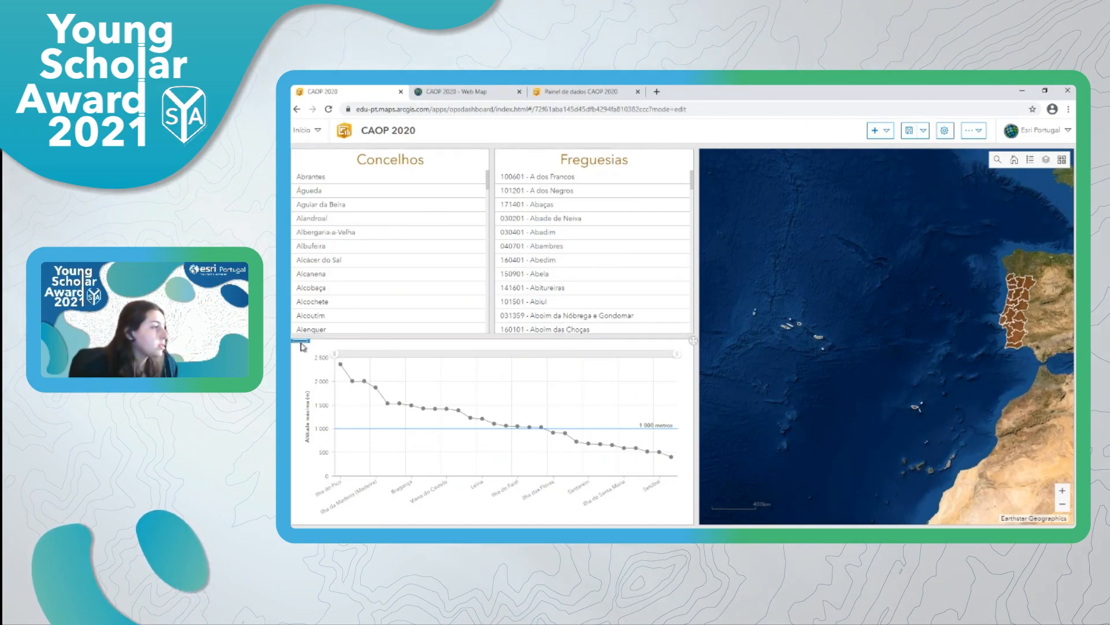
Step: Duplicate the altitude chart and stack the copy with the original so both share one tabbed area
mouse_move(301, 347)
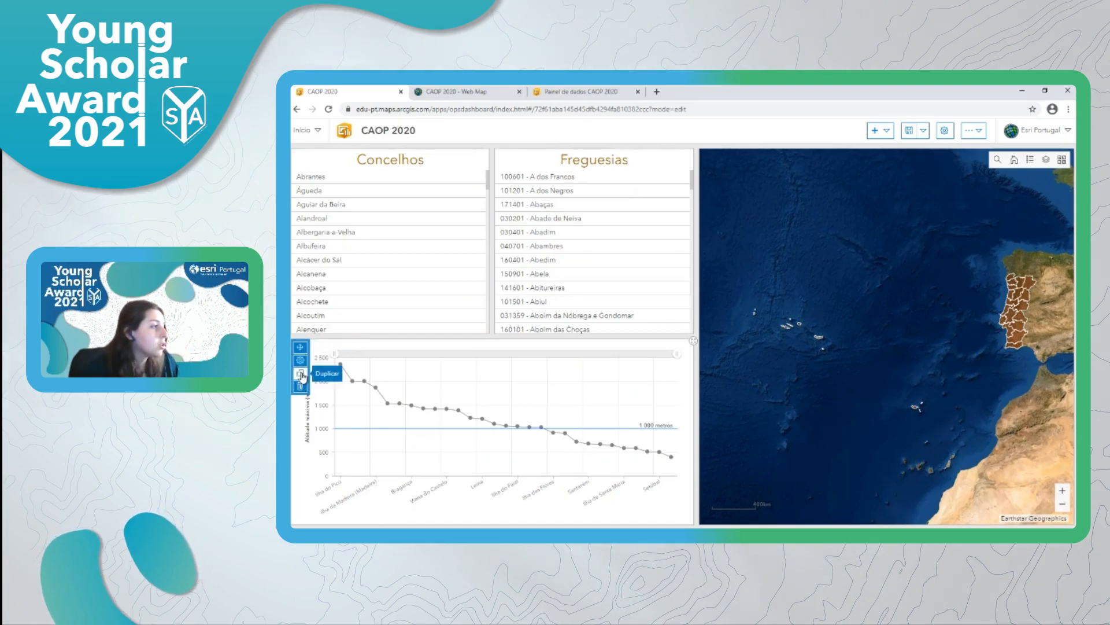
click(301, 375)
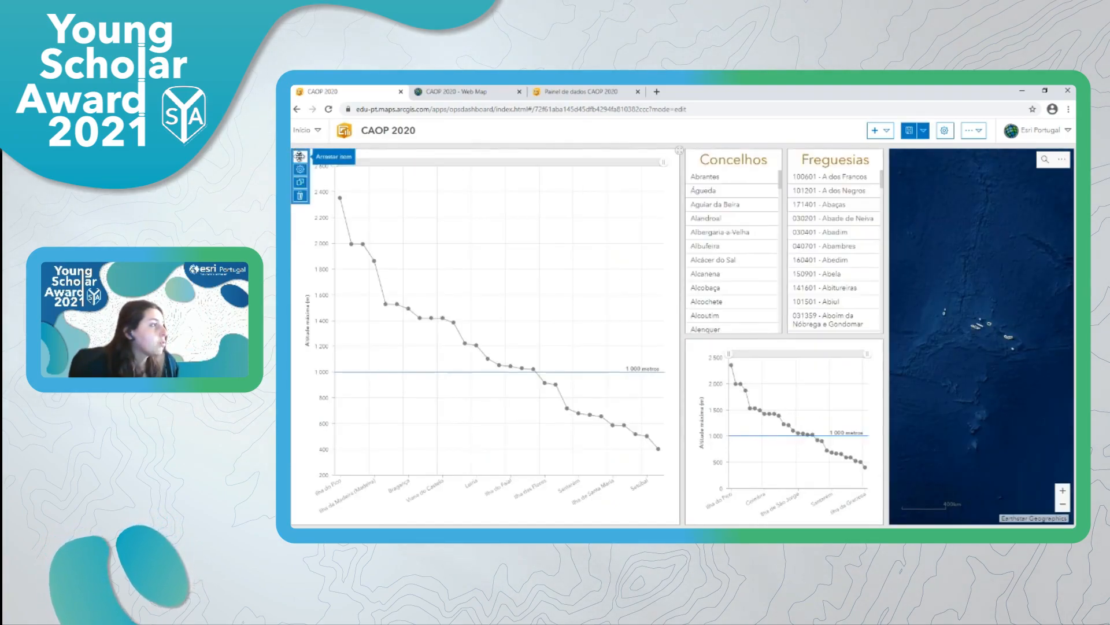
drag(299, 154, 785, 431)
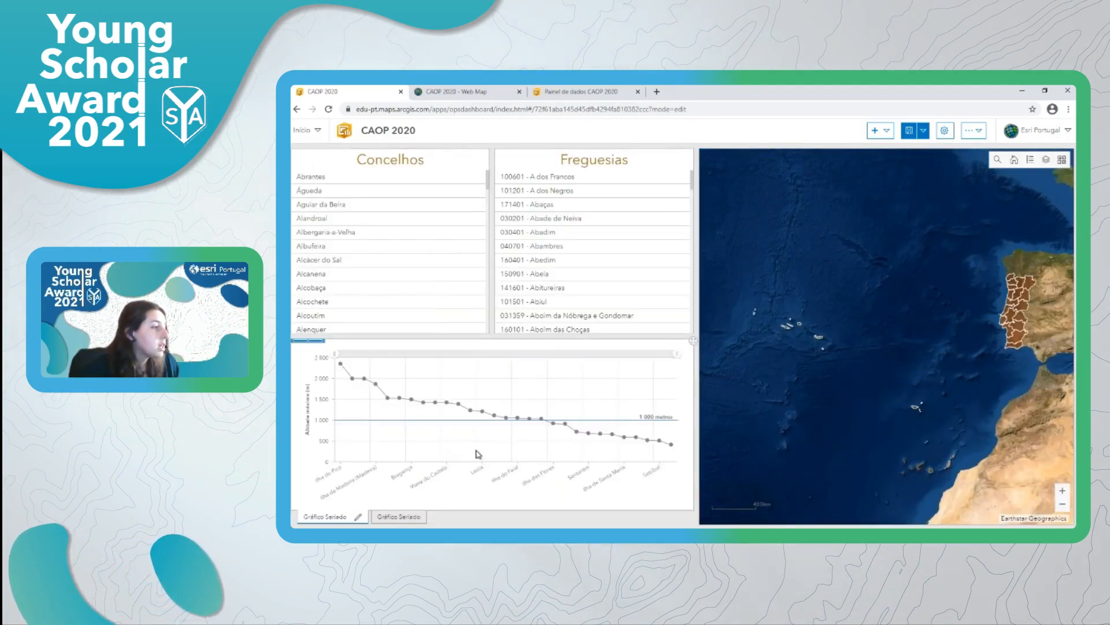
Step: Switch back and forth between the two stacked charts to check them
click(395, 520)
click(325, 517)
click(389, 517)
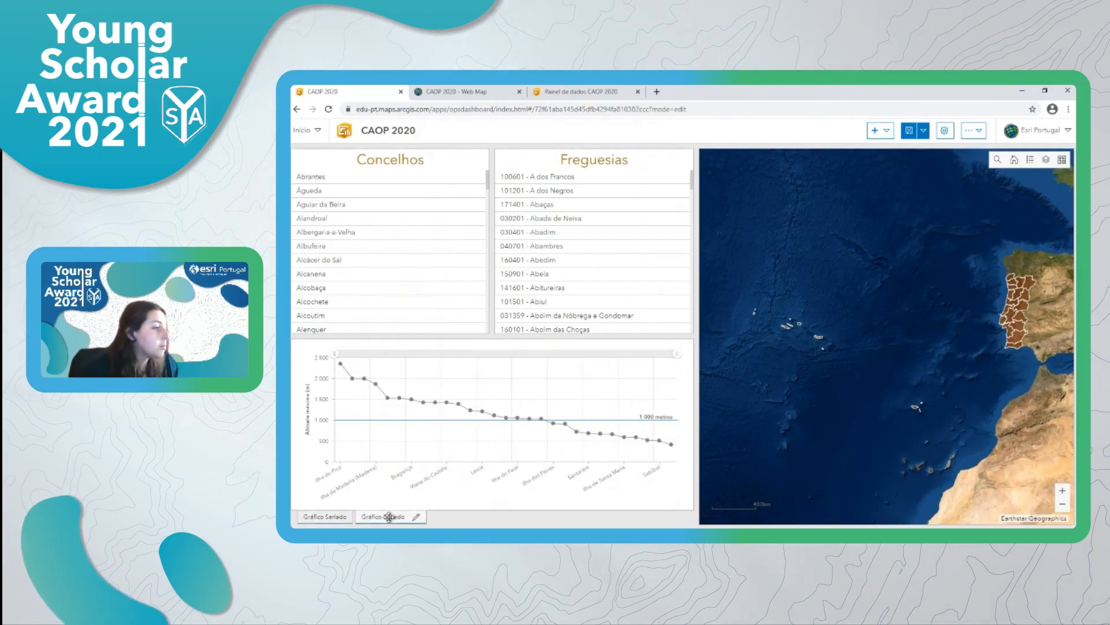
click(323, 516)
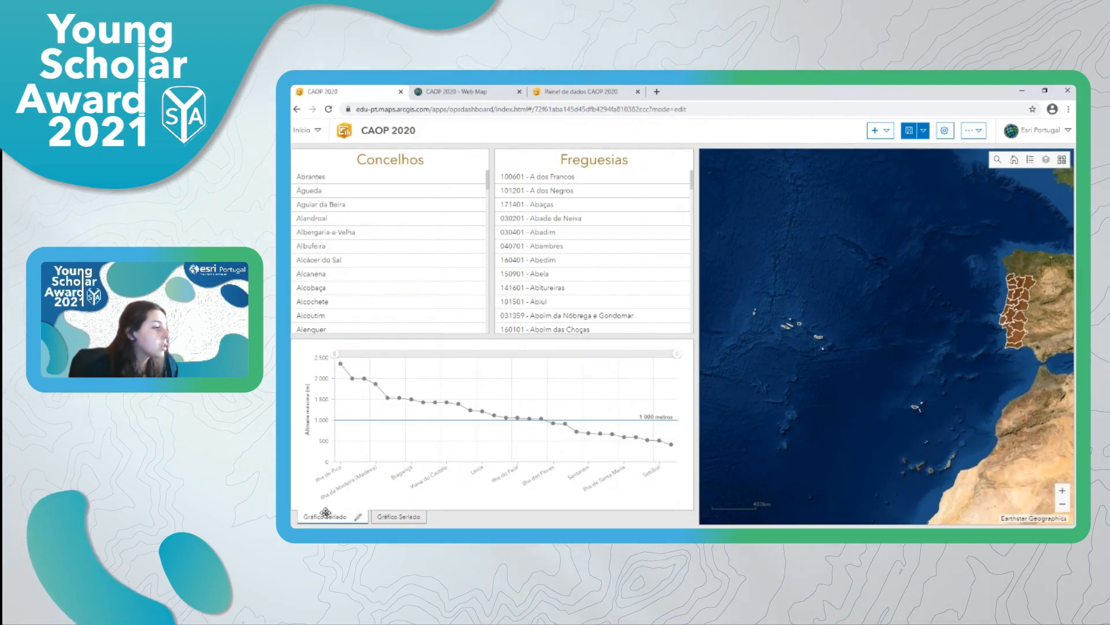
click(382, 517)
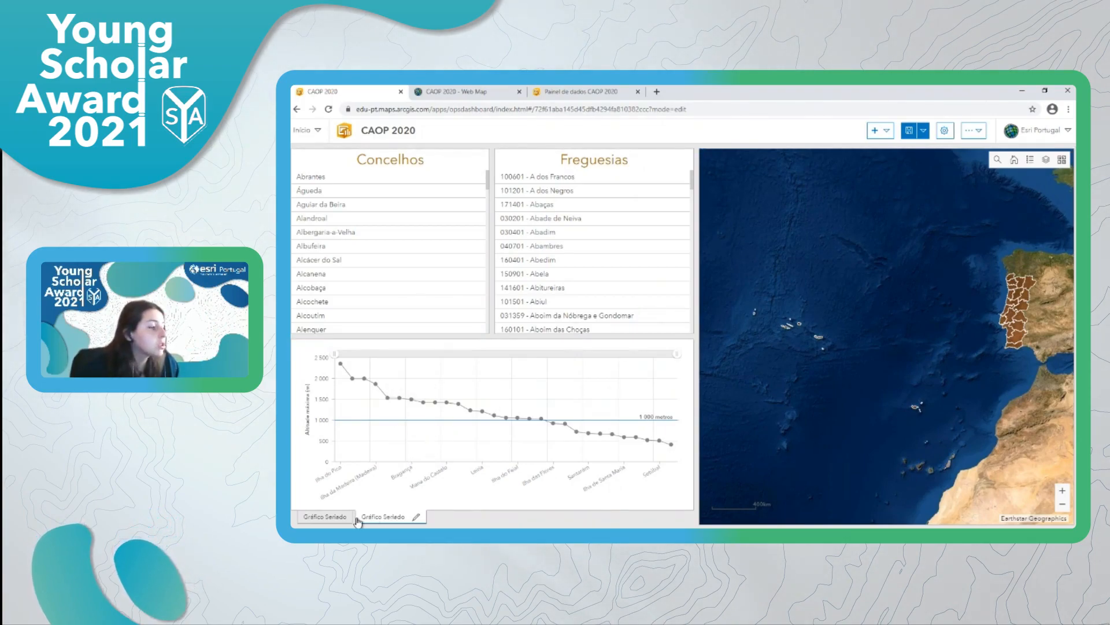
Step: Rename the first stacked chart's tab "Altitude máxima por distrito/ilha"
click(316, 517)
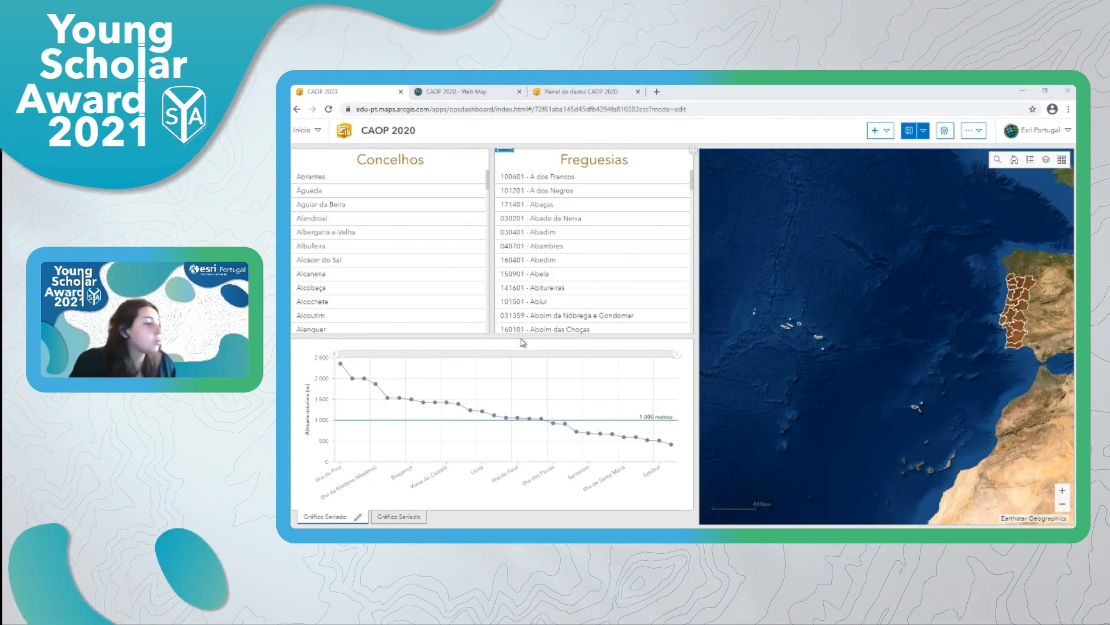
click(358, 518)
click(359, 519)
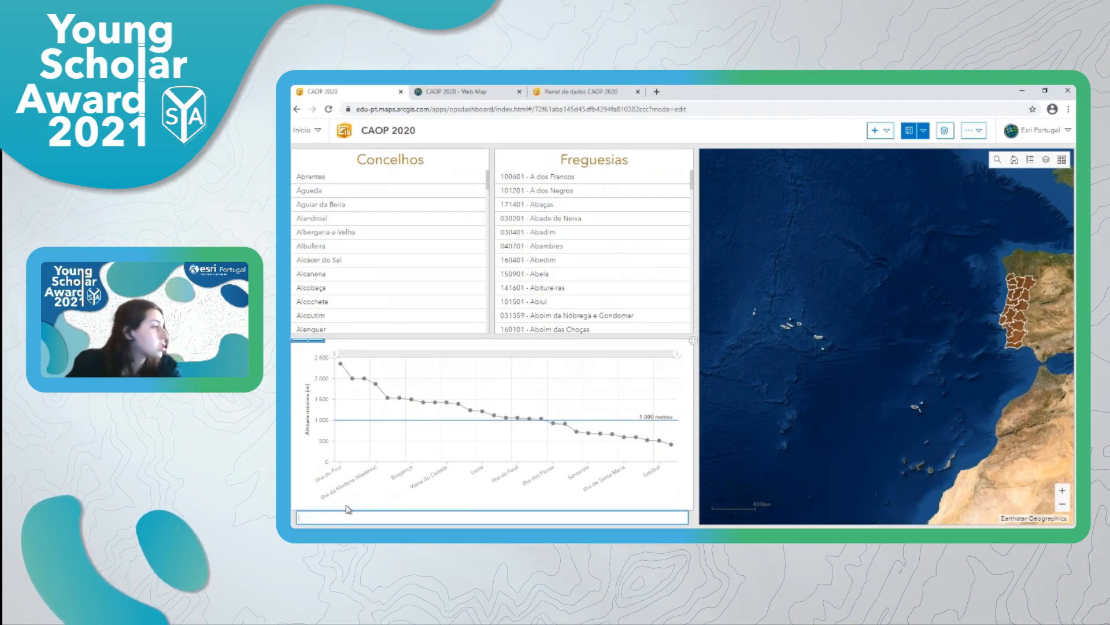
text(Altitude máxima por distrito/ilha)
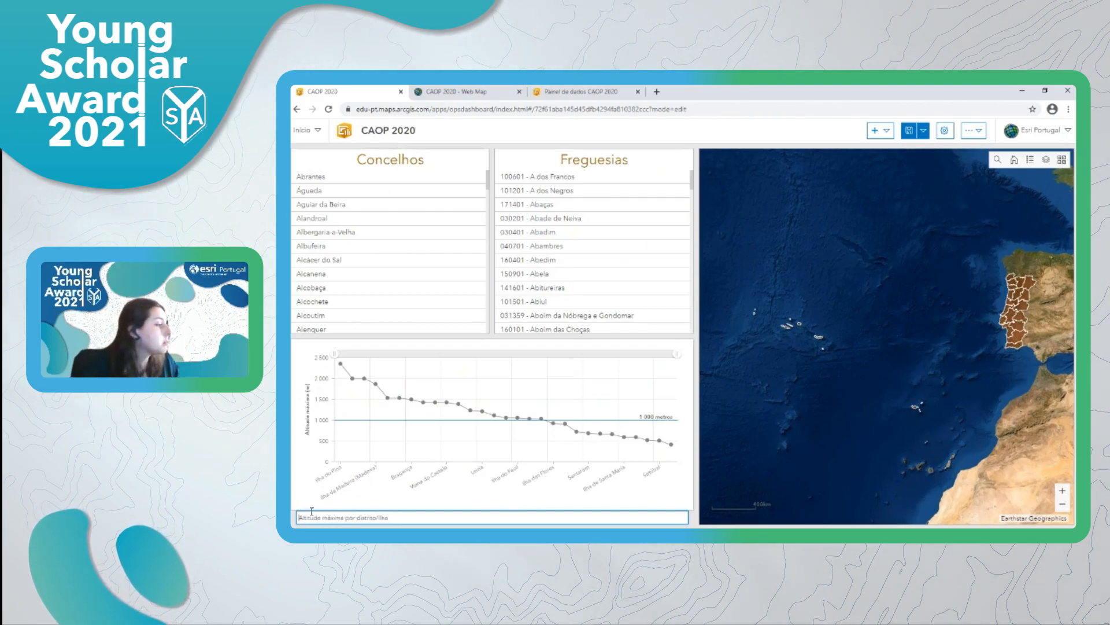
key(Return)
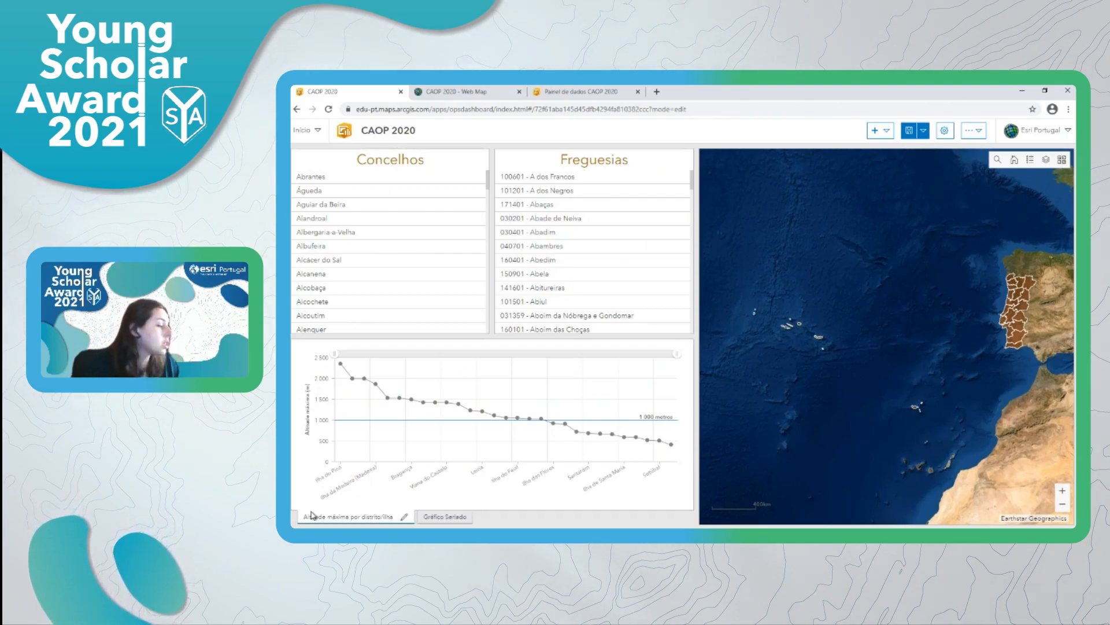
Step: Rename the second stacked chart's tab "Altitude máxima por concelho"
click(464, 520)
click(463, 519)
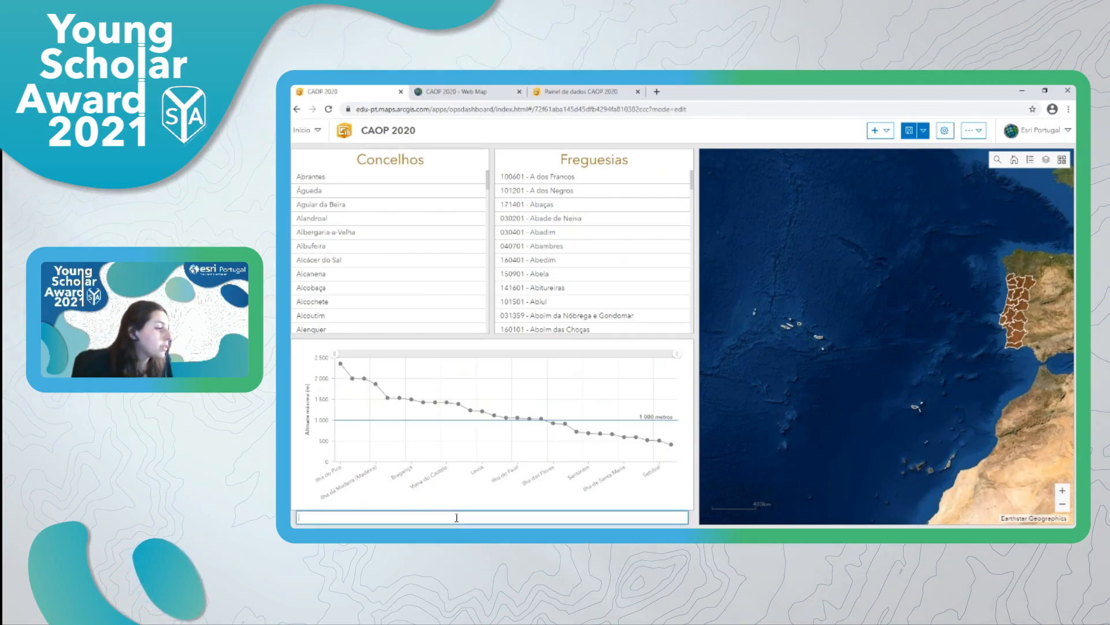
text(Altitude máxima por distrito/ilha)
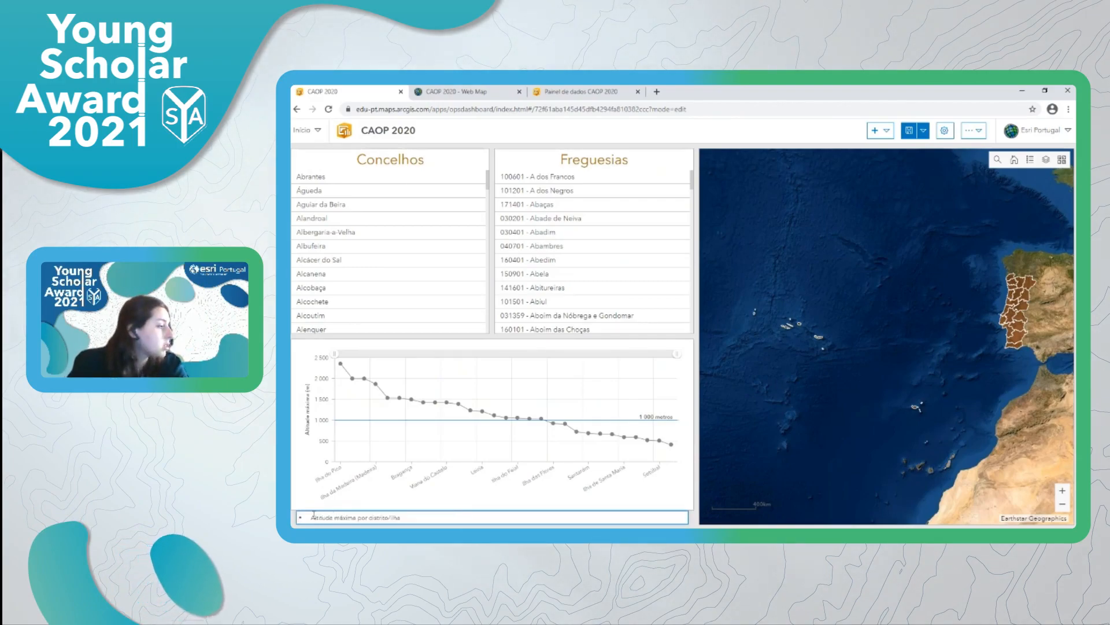
drag(313, 514, 296, 517)
key(BackSpace)
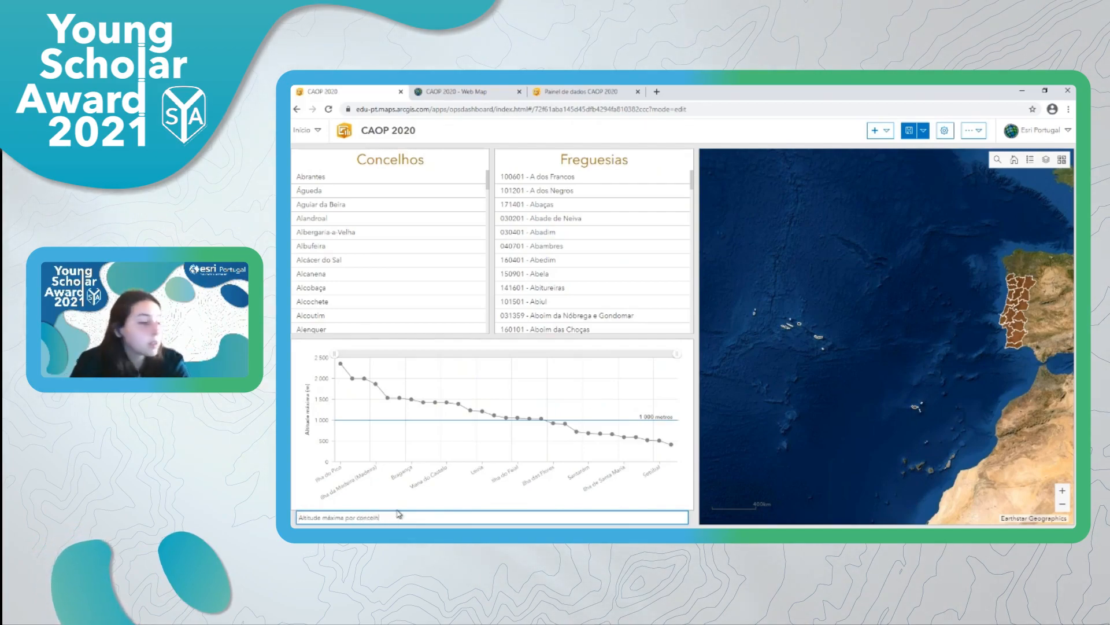
key(Return)
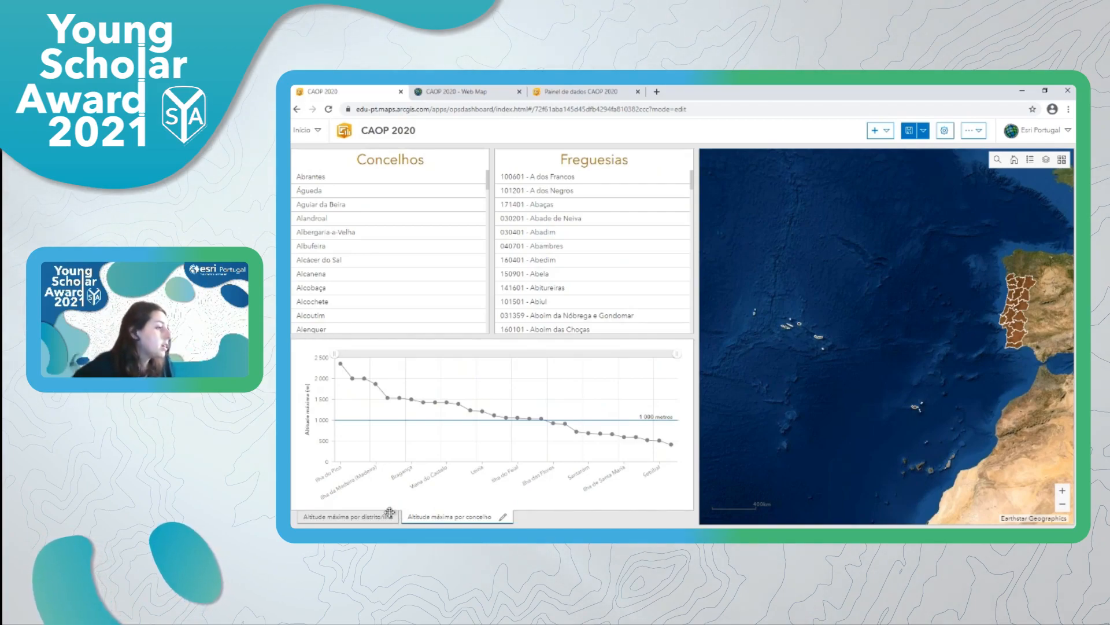
Step: Open the configuration of the "Altitude máxima por concelho" chart and change its layer to Concelhos CAOP 2020
click(344, 516)
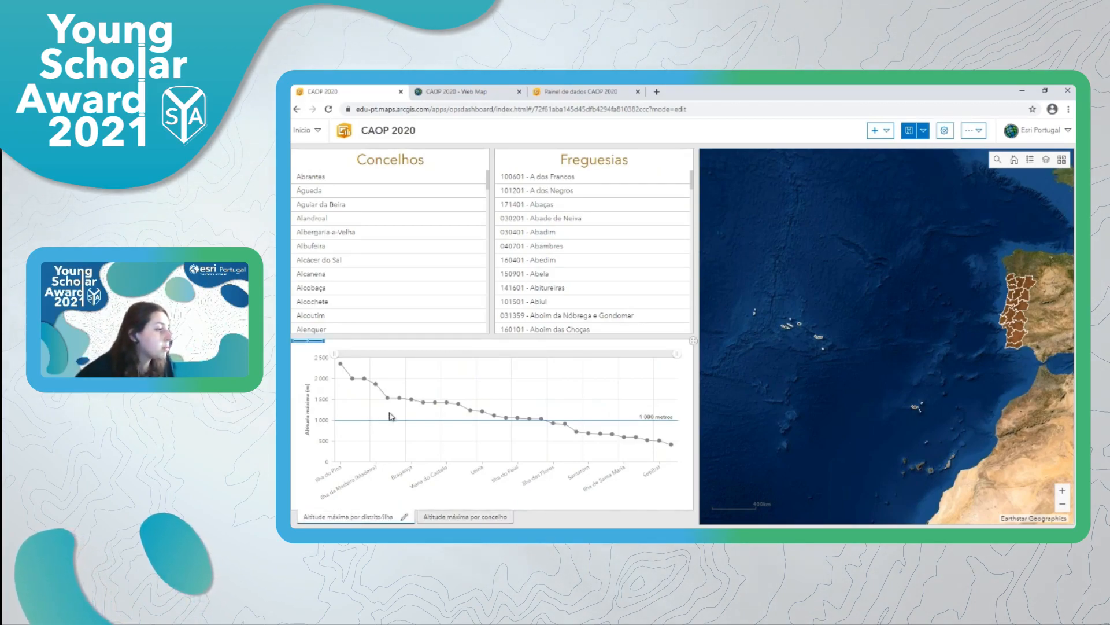
click(459, 516)
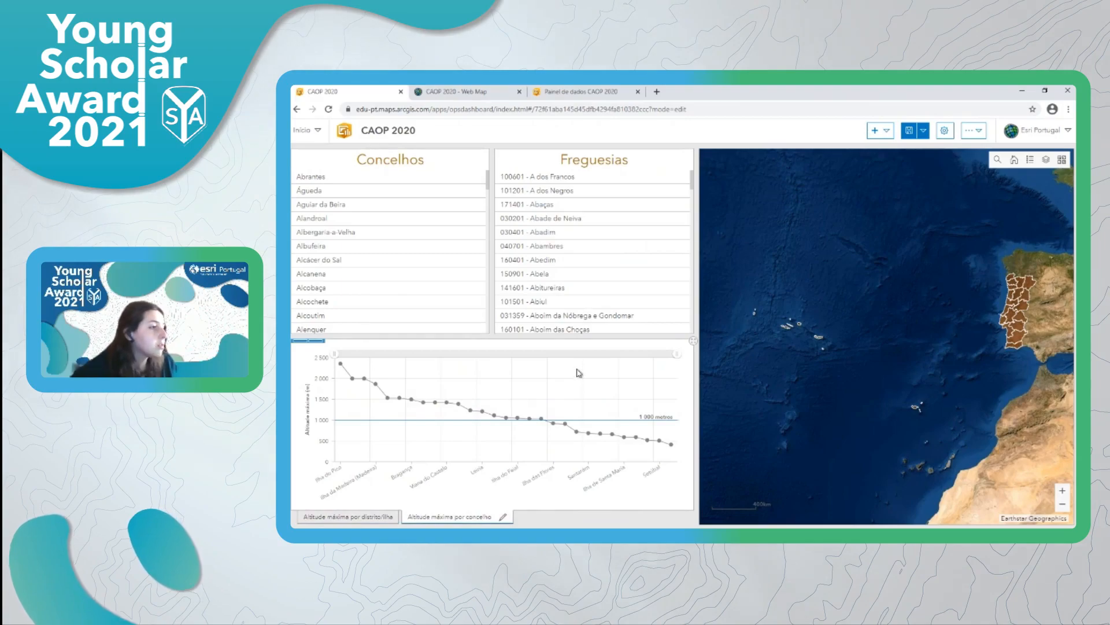
mouse_move(316, 346)
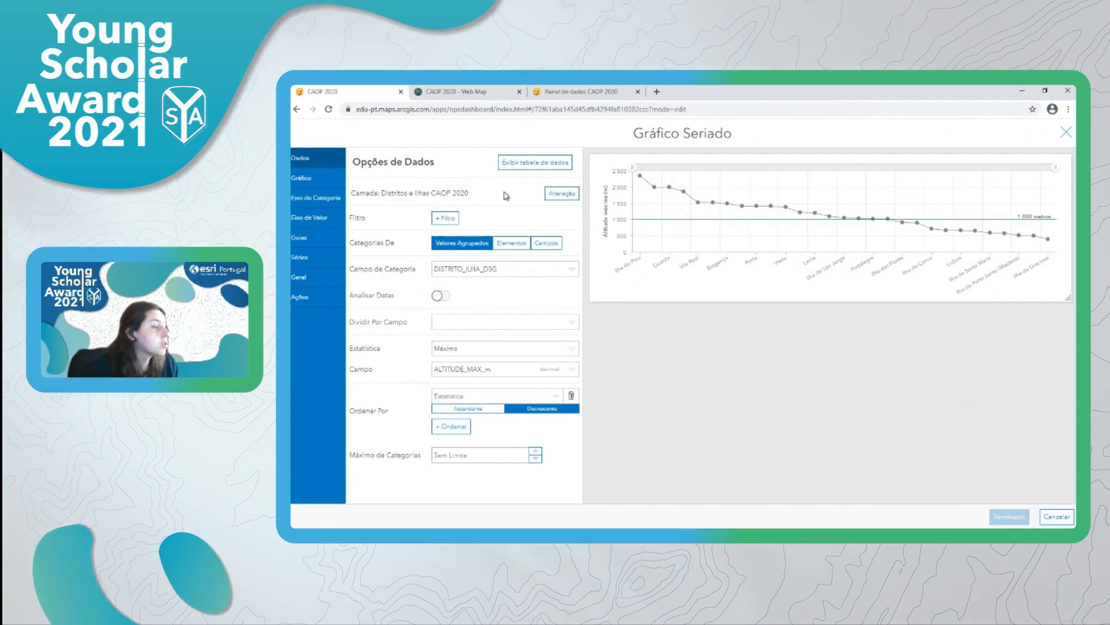
click(562, 194)
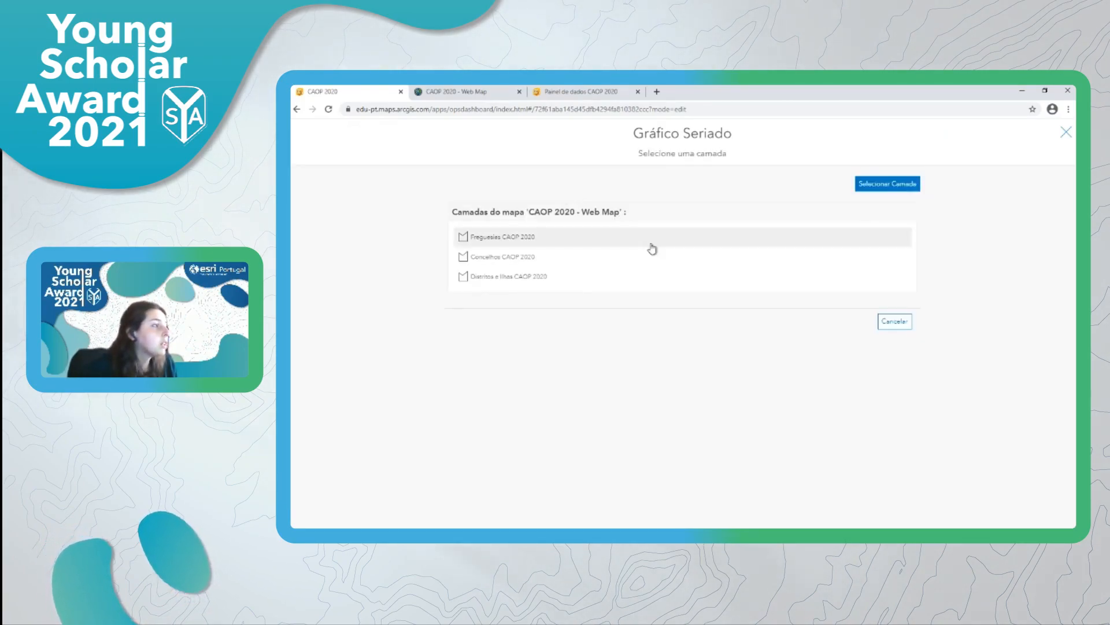
click(504, 259)
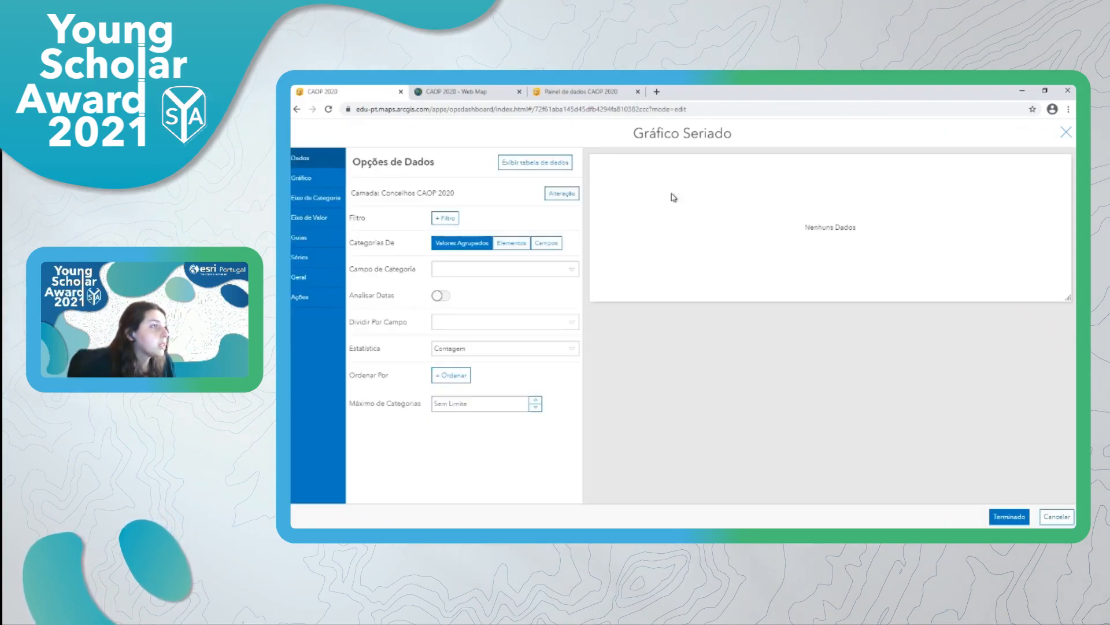
Step: Set the chart's category field to Concelho
click(572, 273)
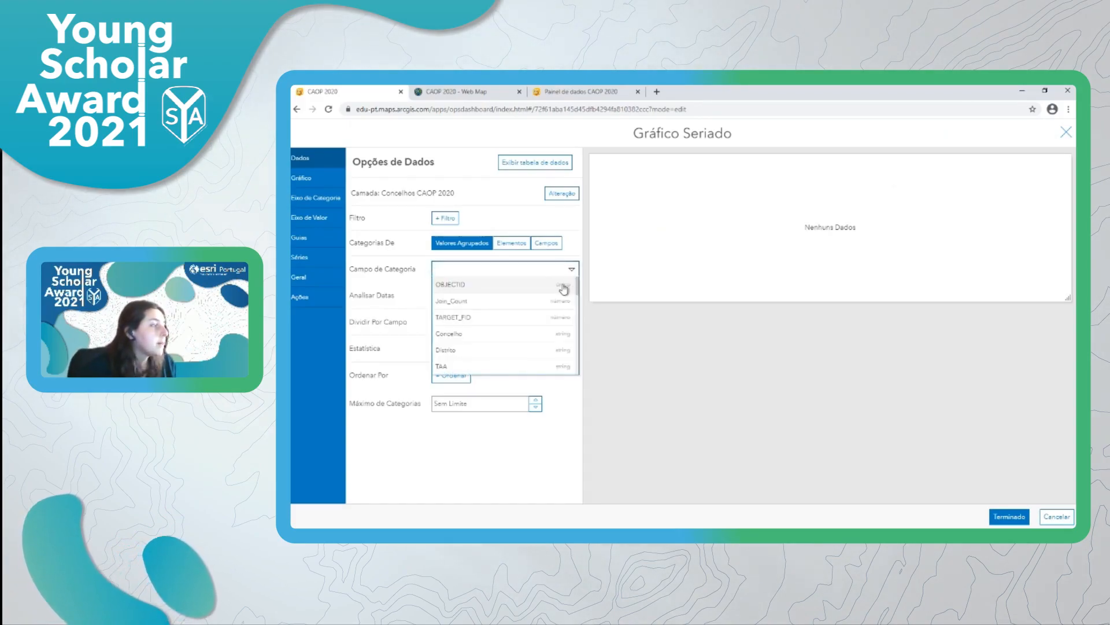
scroll(540, 327, down, 2)
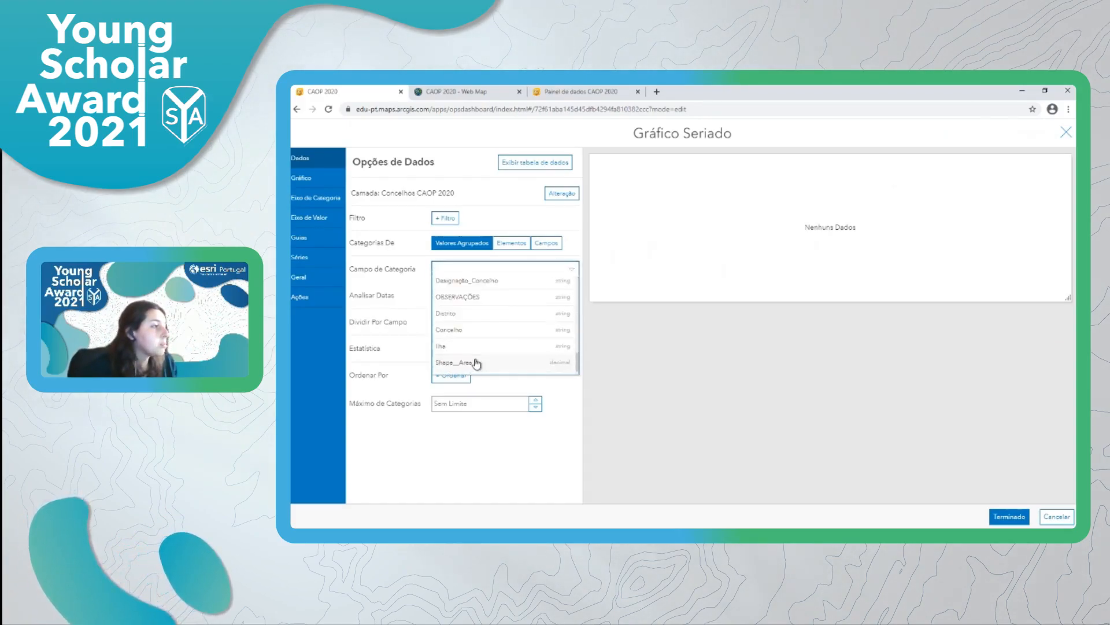
click(467, 332)
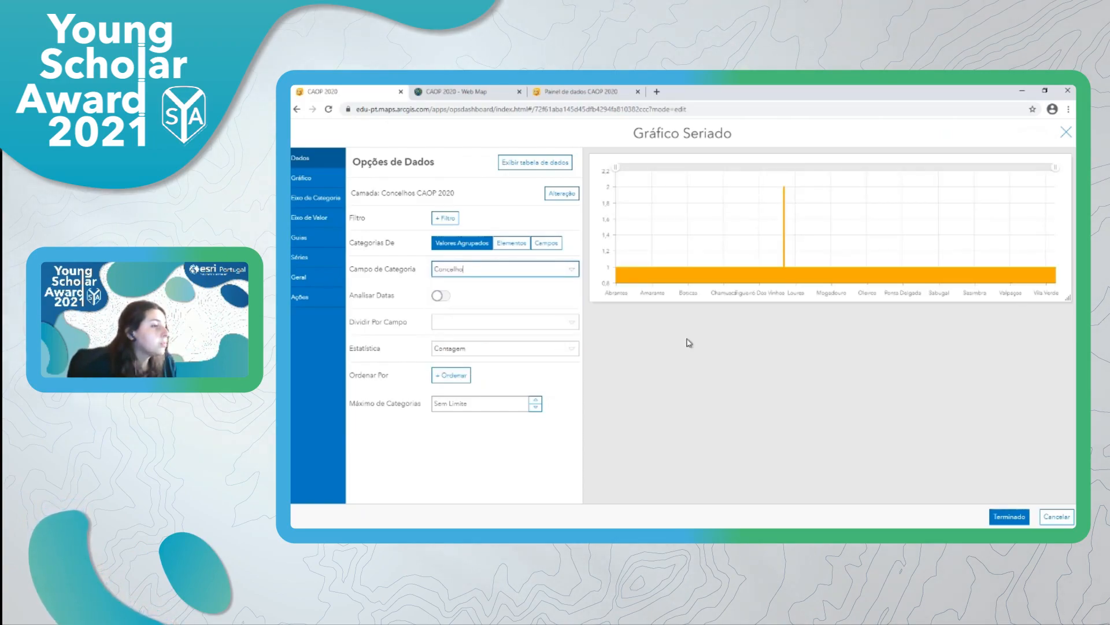
Step: Set the chart's statistic to Máximo and its field to ALTITUDE_MAX_m
click(460, 322)
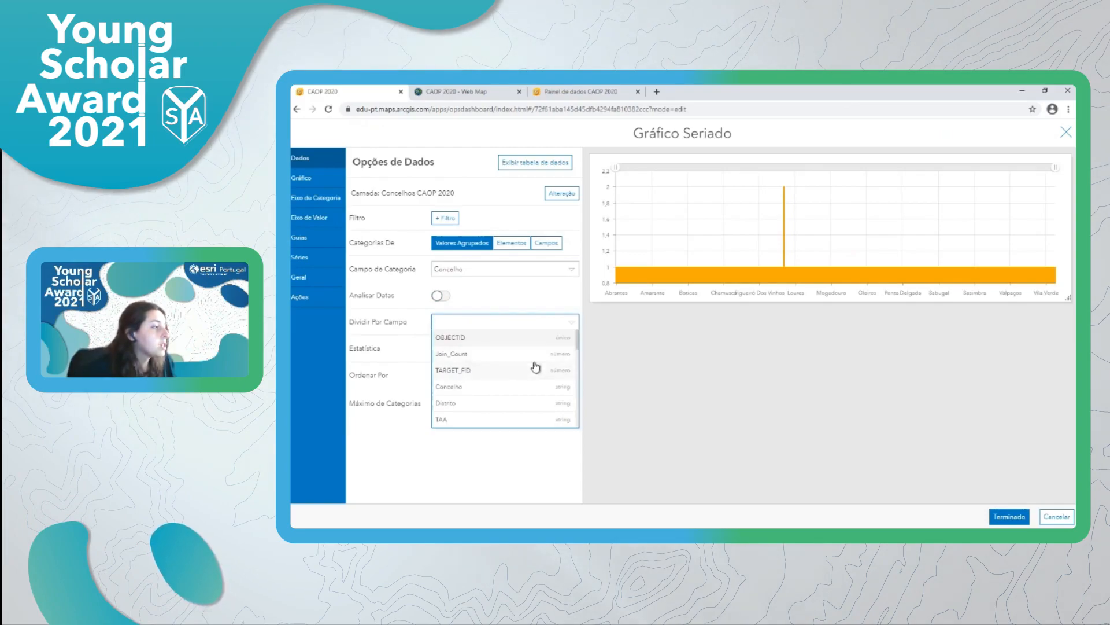
click(414, 349)
click(474, 351)
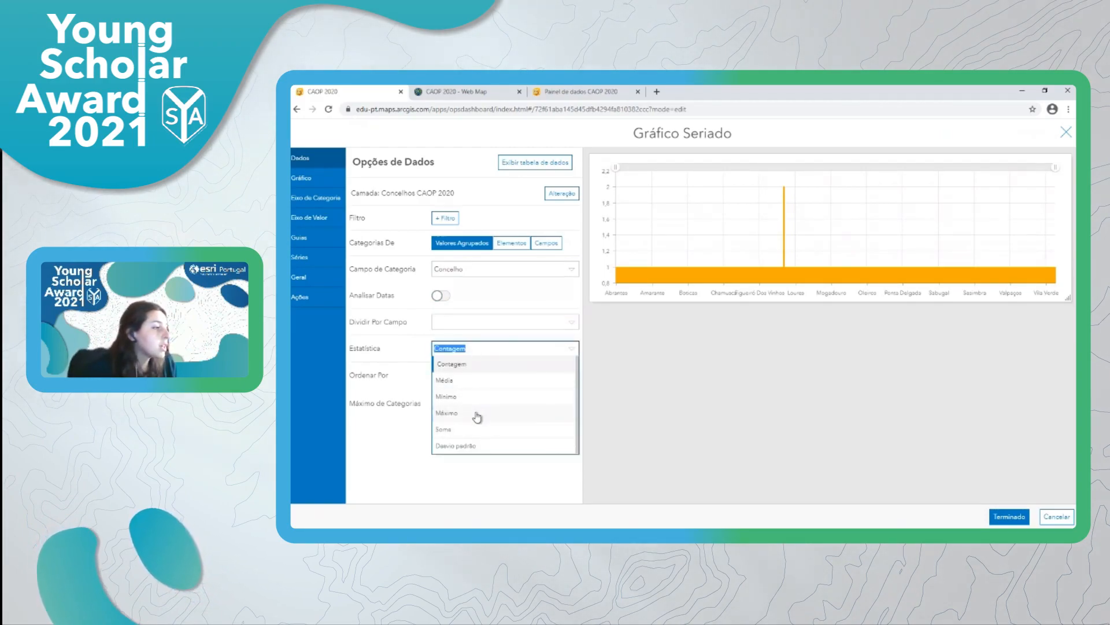
click(475, 414)
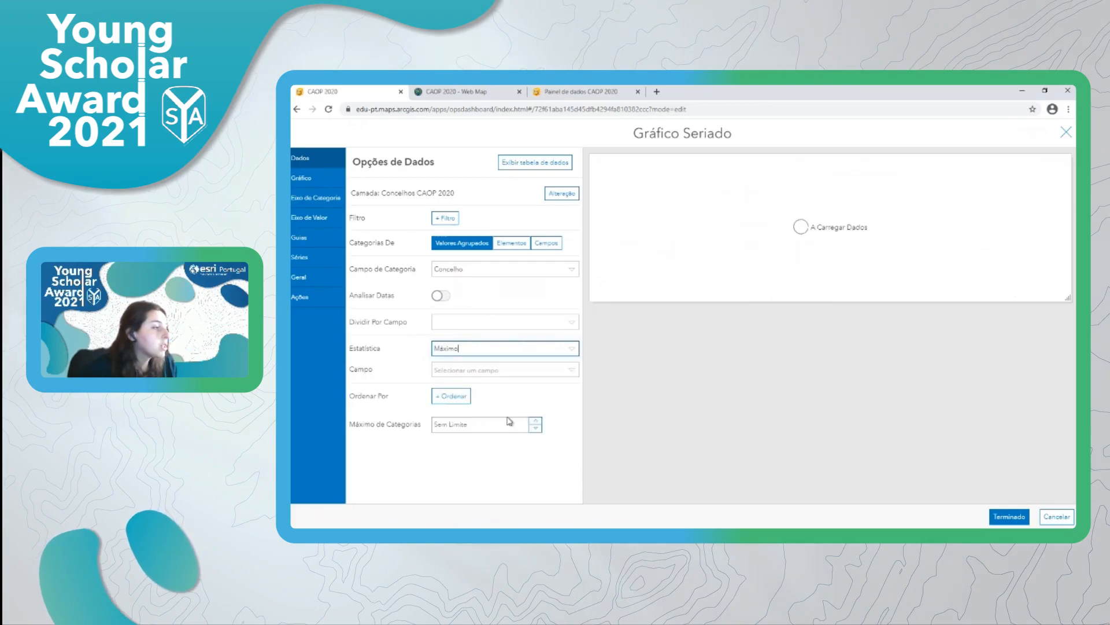
click(574, 372)
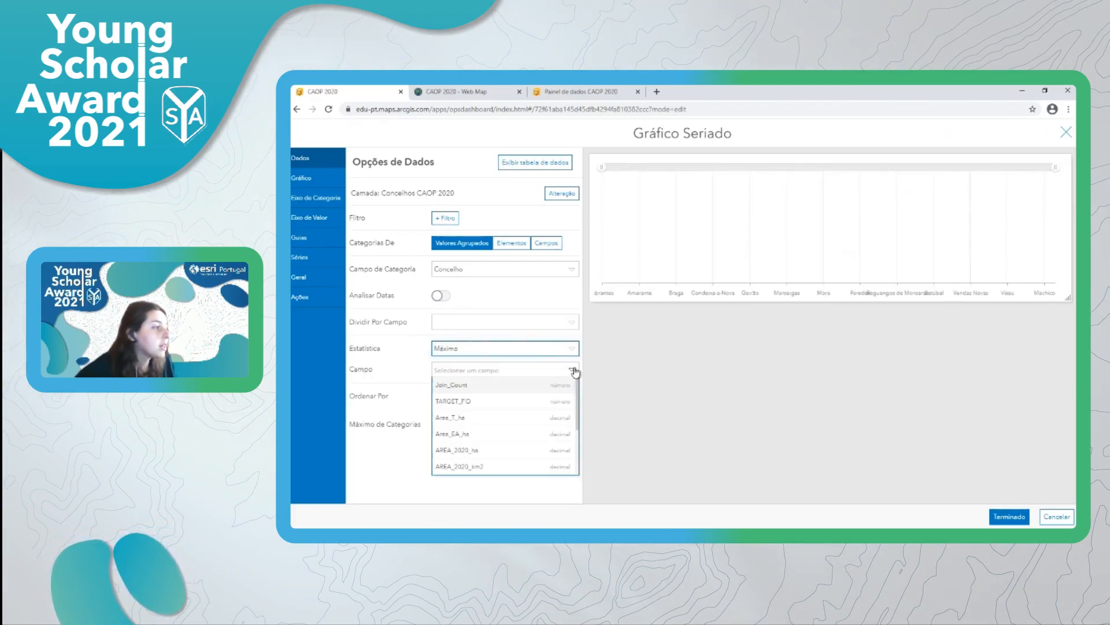
scroll(509, 459, down, 3)
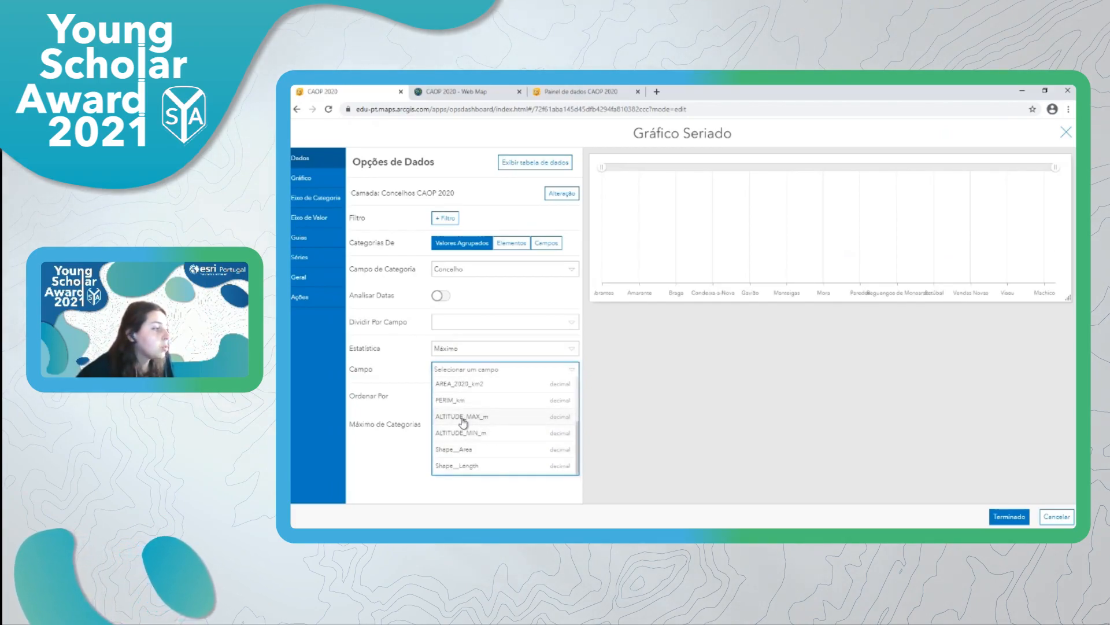
click(462, 417)
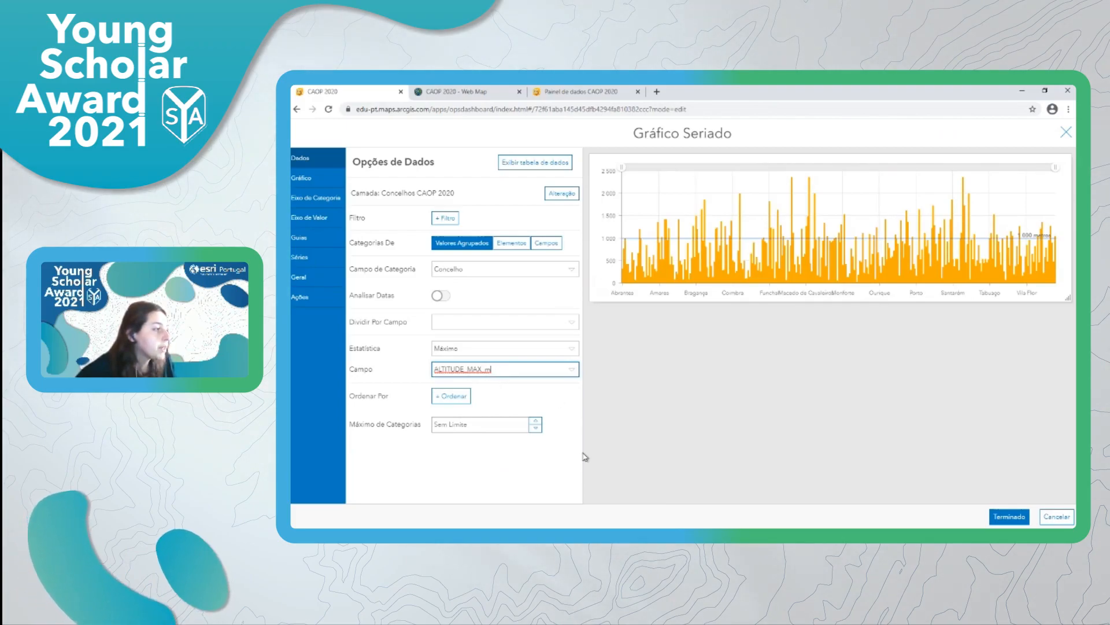
Step: Sort the chart's categories by Estatística in descending order (Decrescente)
click(454, 399)
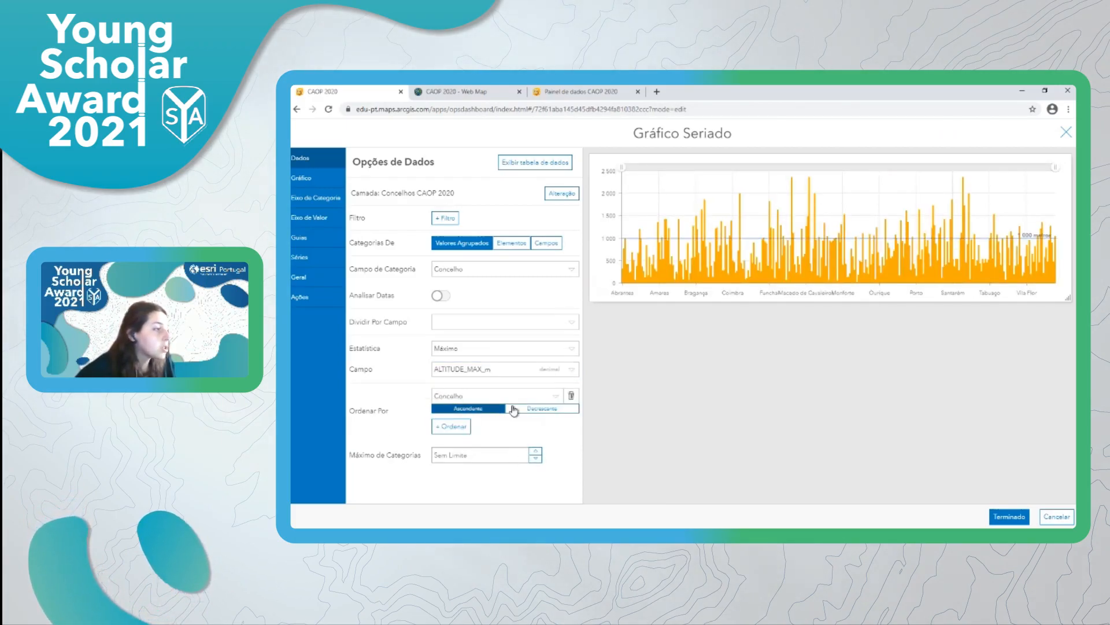
click(554, 408)
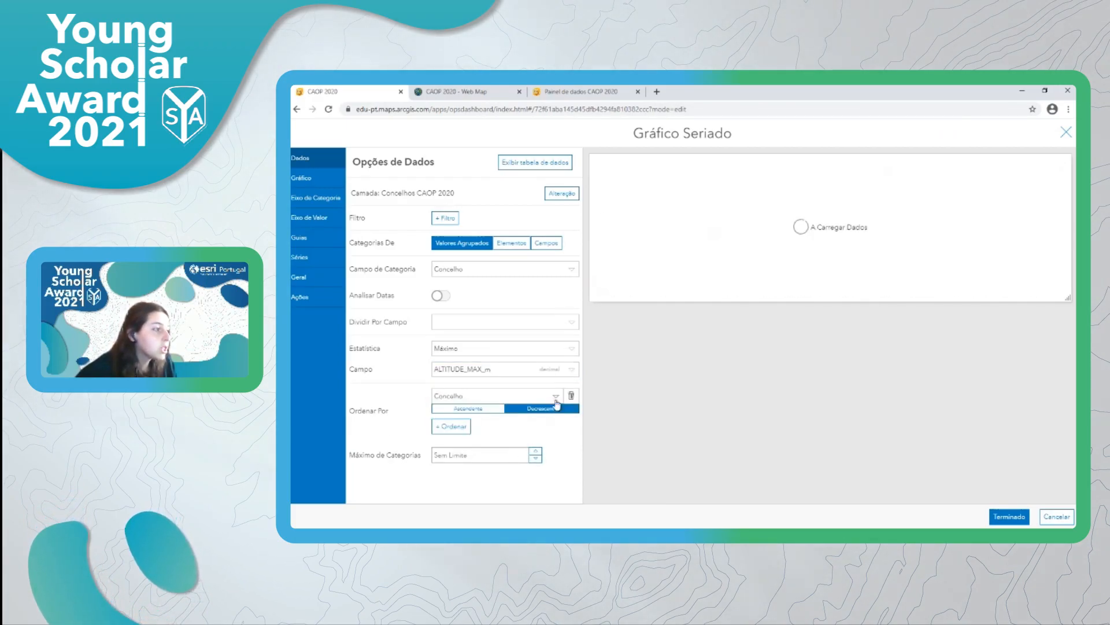
click(555, 398)
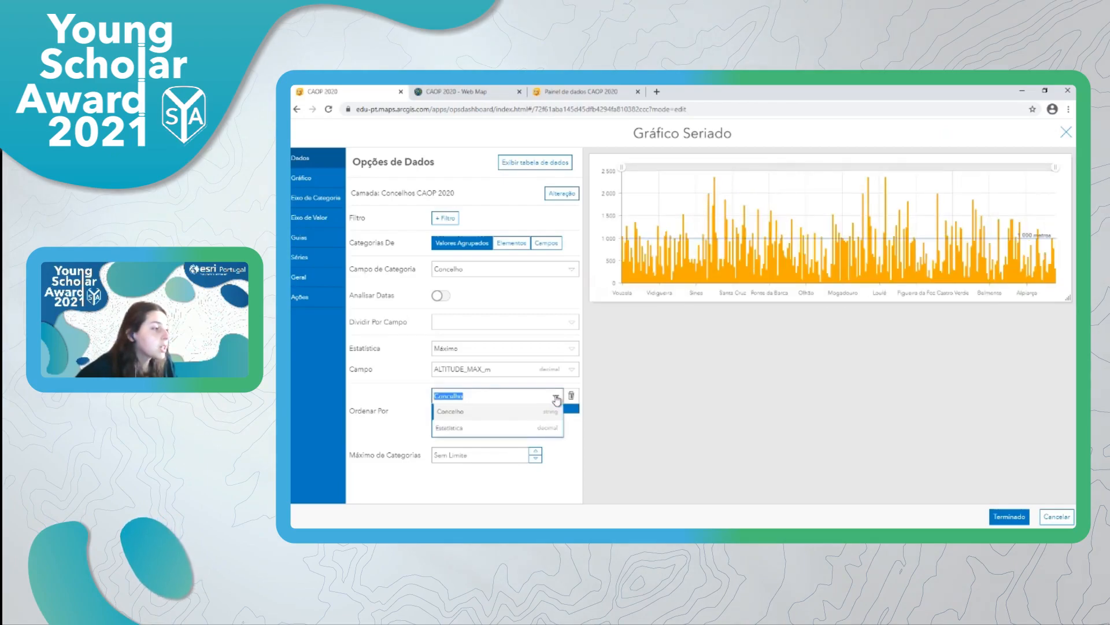
click(460, 428)
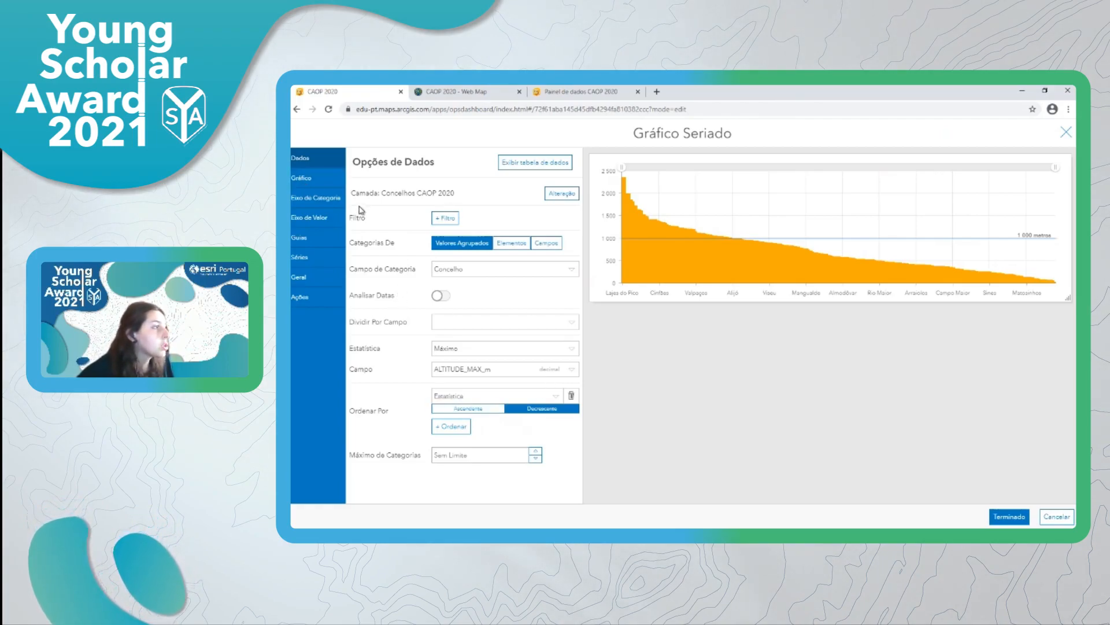
Step: Try the rotated label placement (Rodado) on the category axis and look through the axis options
click(333, 181)
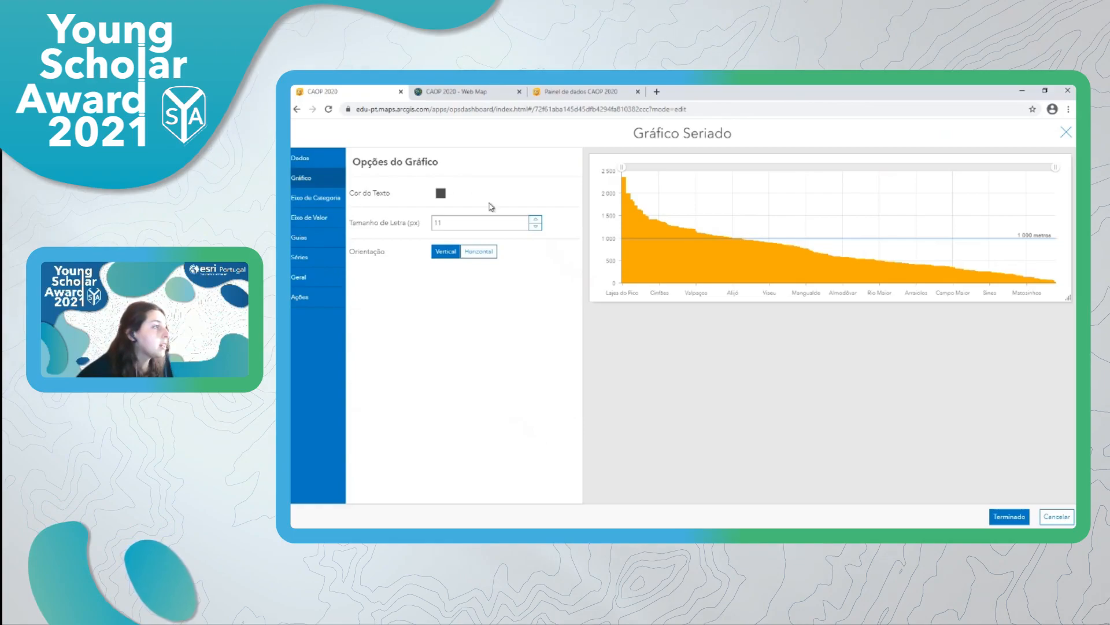
click(321, 199)
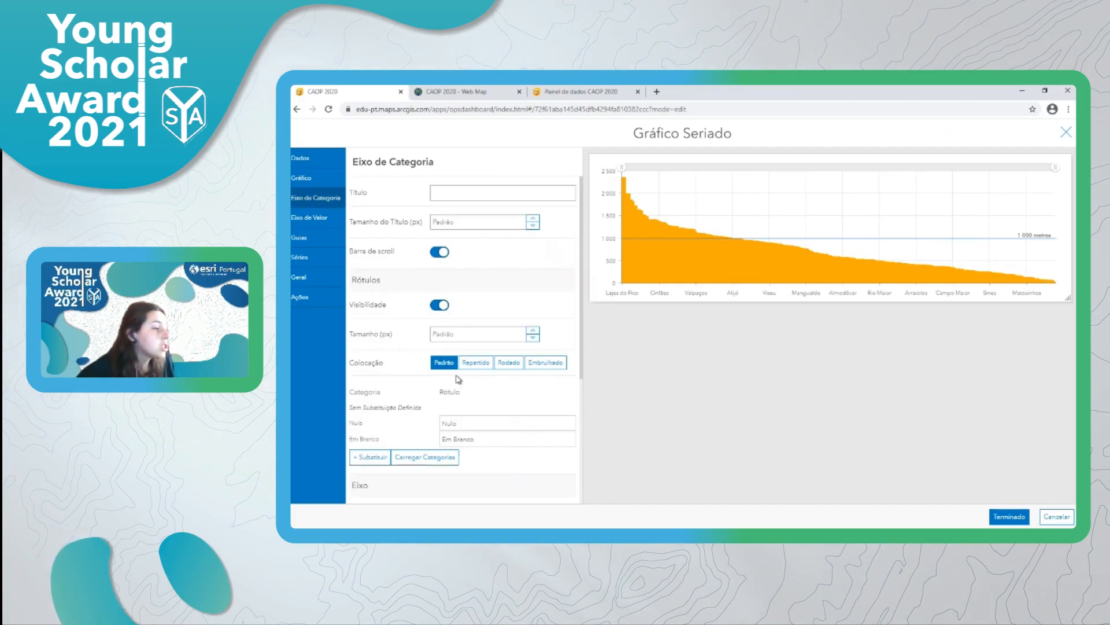
click(511, 364)
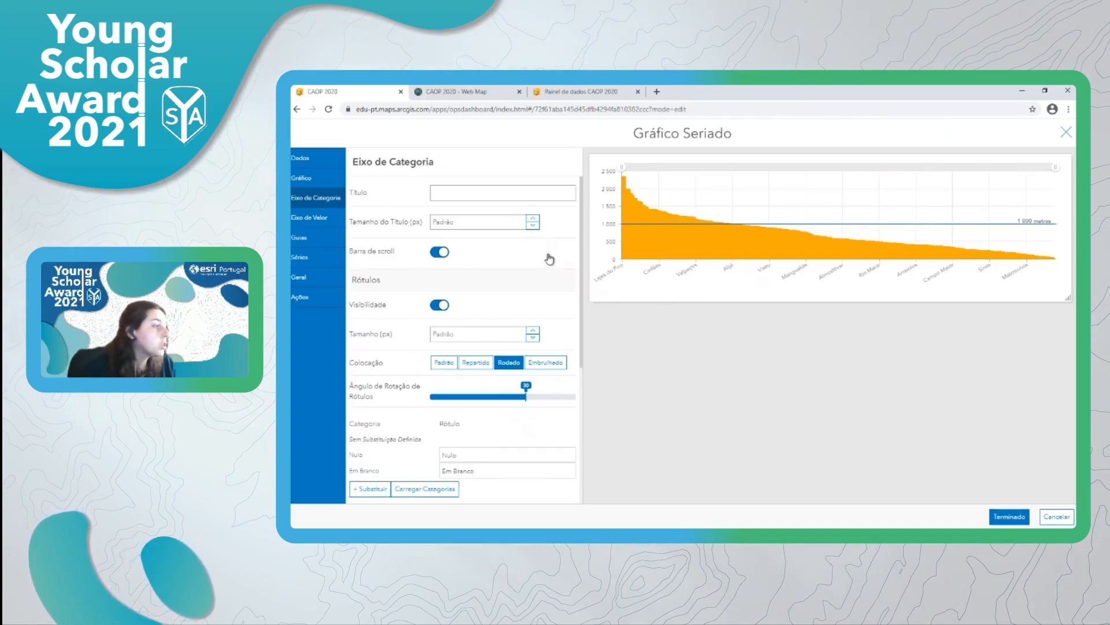
scroll(525, 255, down, 1)
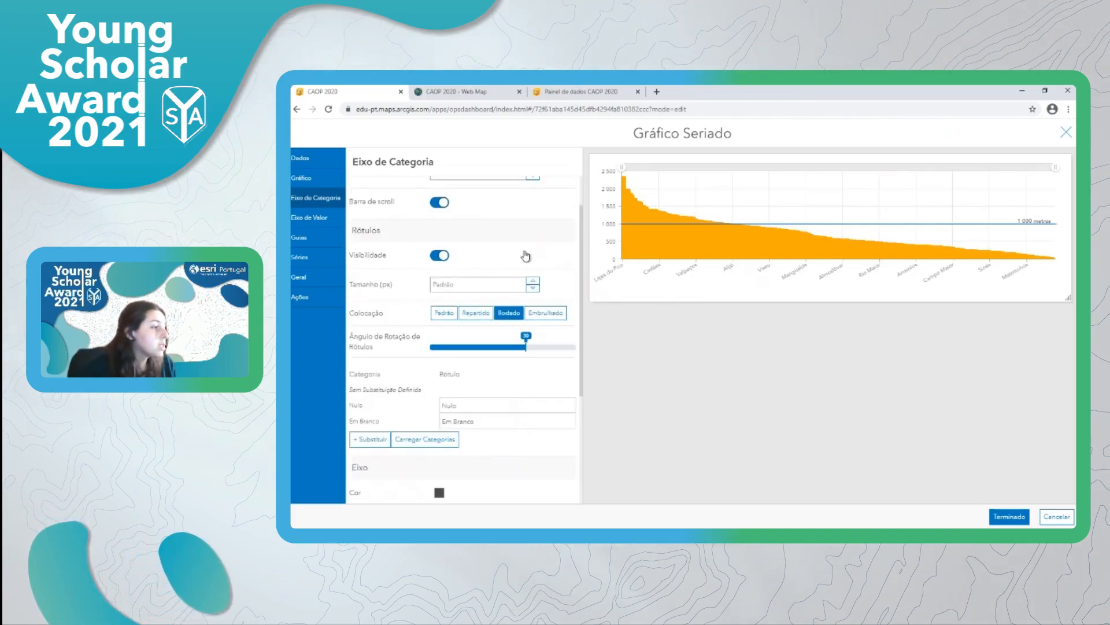
scroll(526, 255, down, 3)
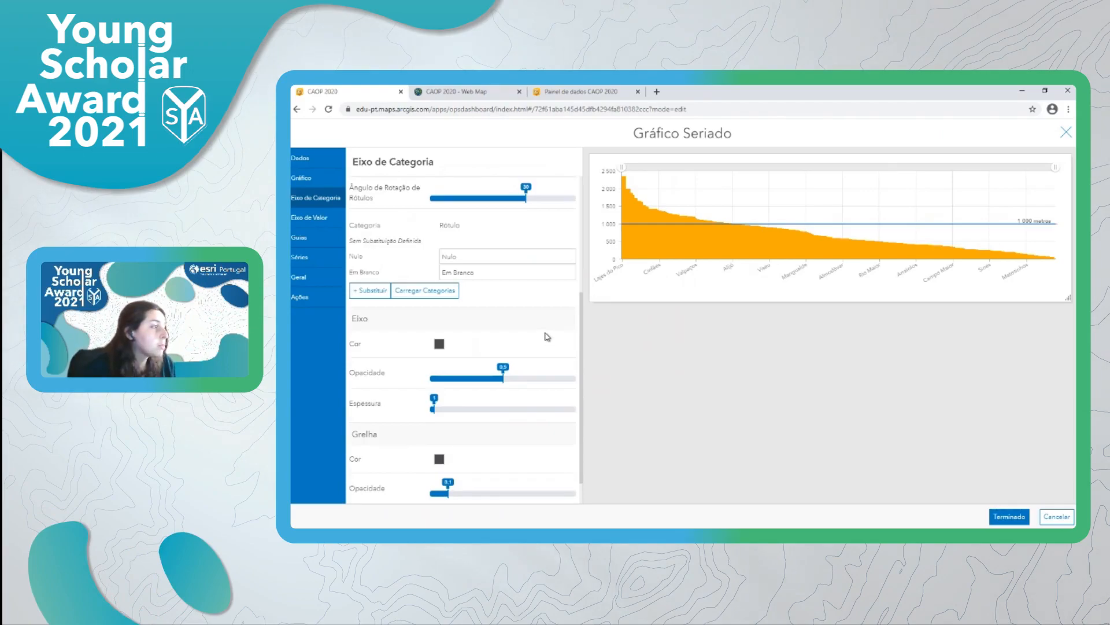
scroll(548, 337, down, 1)
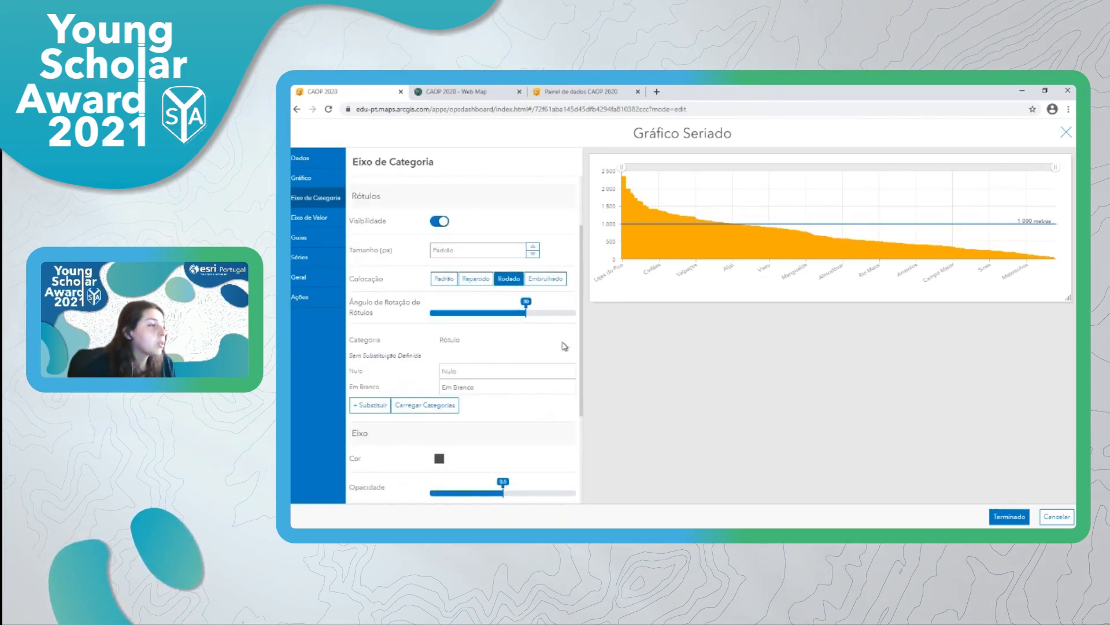
scroll(562, 343, down, 2)
scroll(562, 343, down, 1)
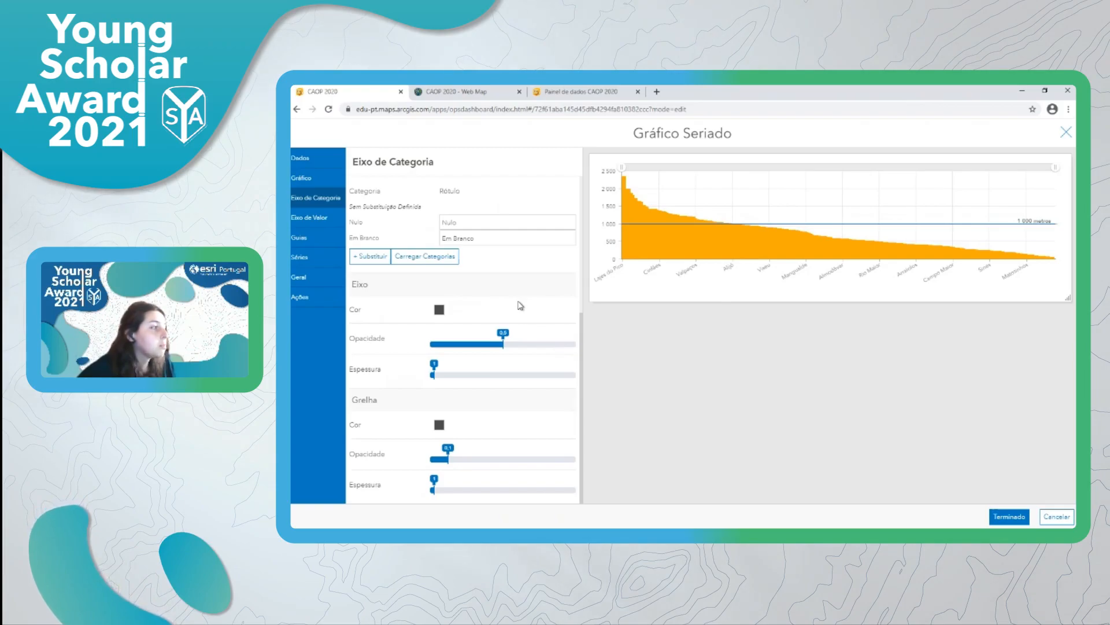
scroll(521, 305, up, 2)
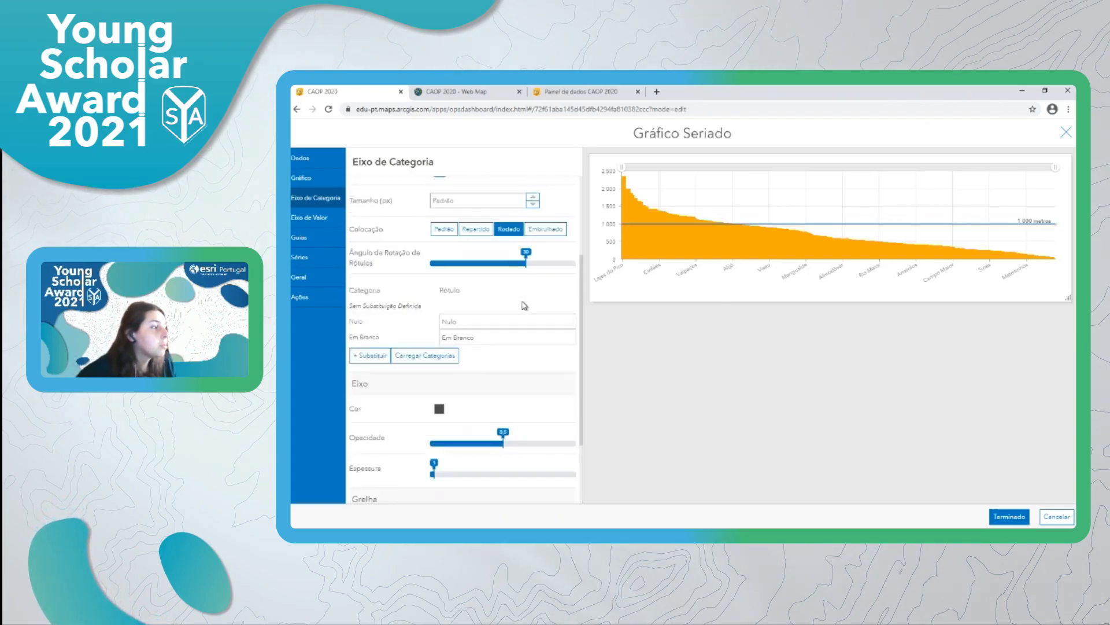
scroll(525, 304, up, 1)
scroll(525, 305, down, 1)
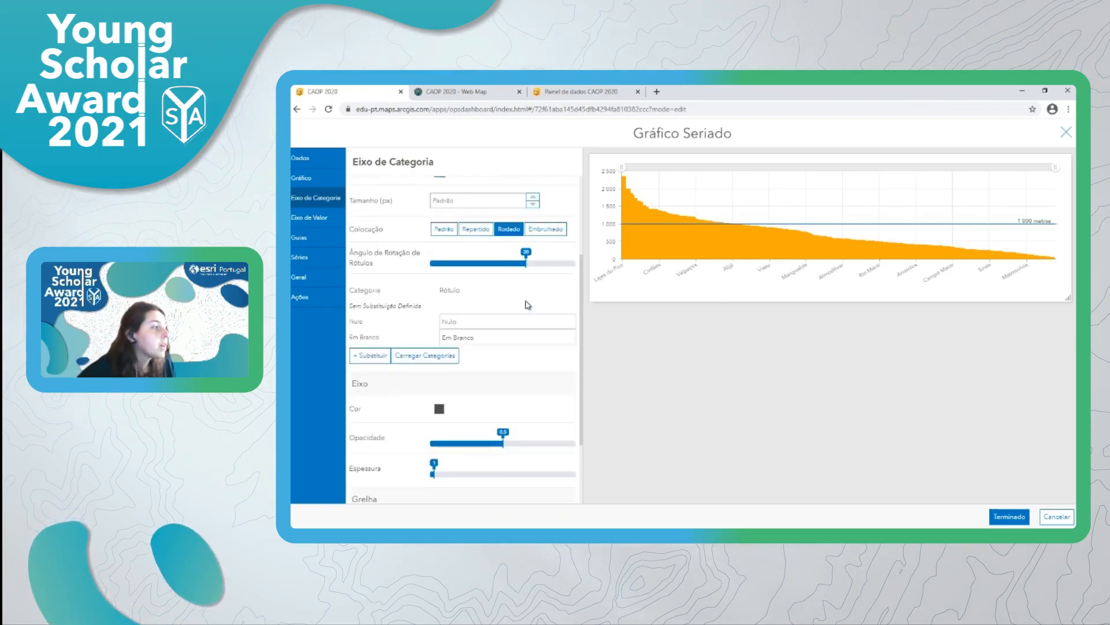
scroll(526, 305, up, 1)
Step: Turn off the category axis labels and set the axis line's opacity to 0
click(438, 223)
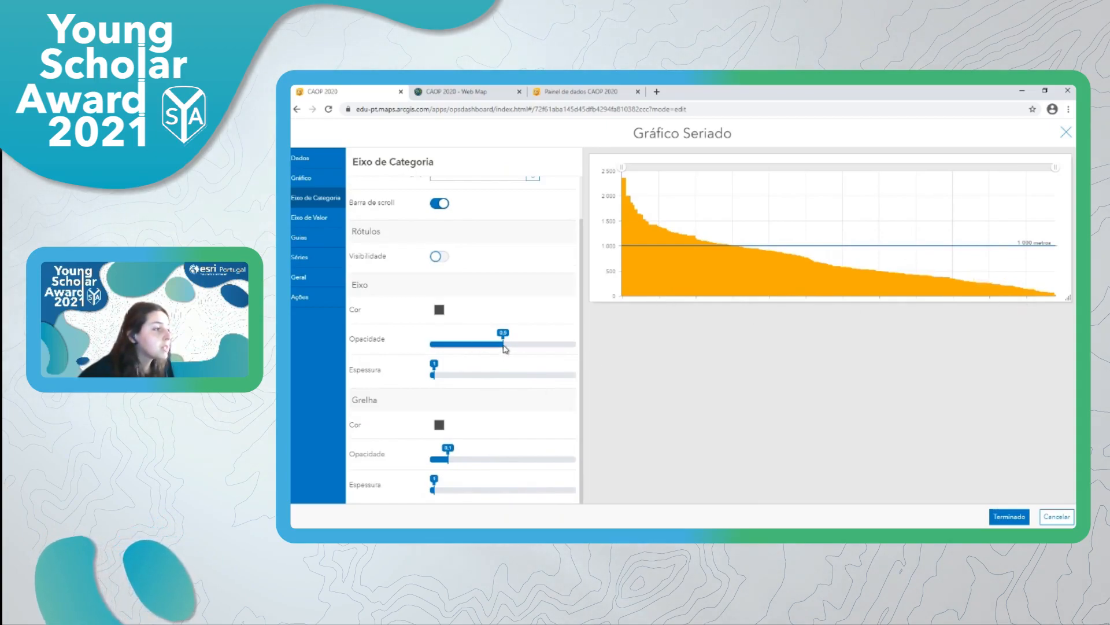
drag(504, 347, 426, 345)
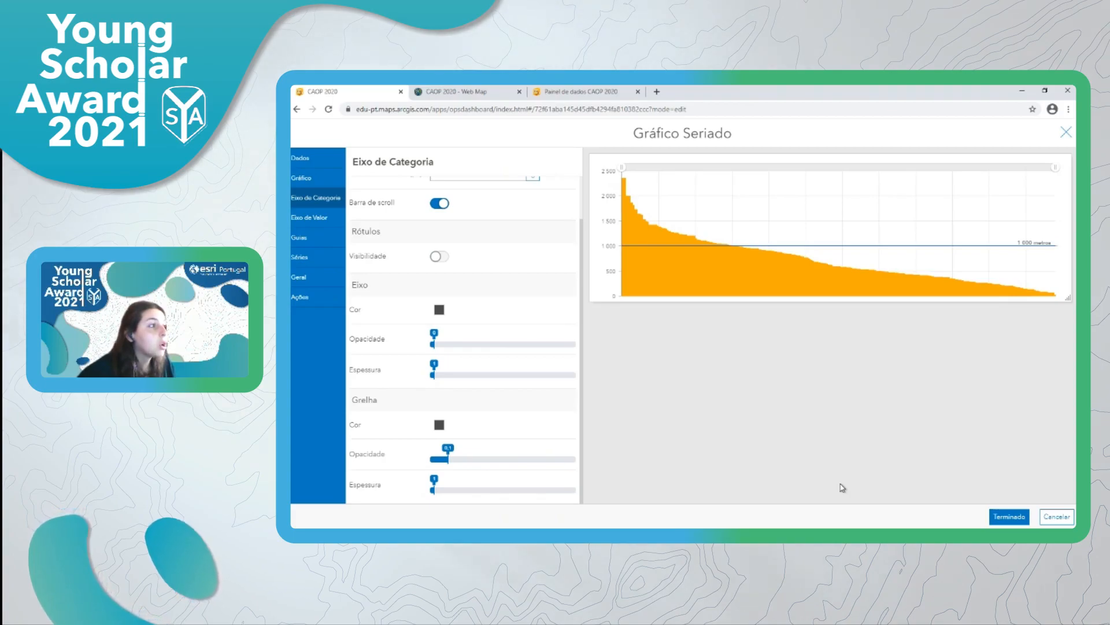
Step: Title the value axis "Altitude máxima (m)" and set the title size to 11 px
click(325, 225)
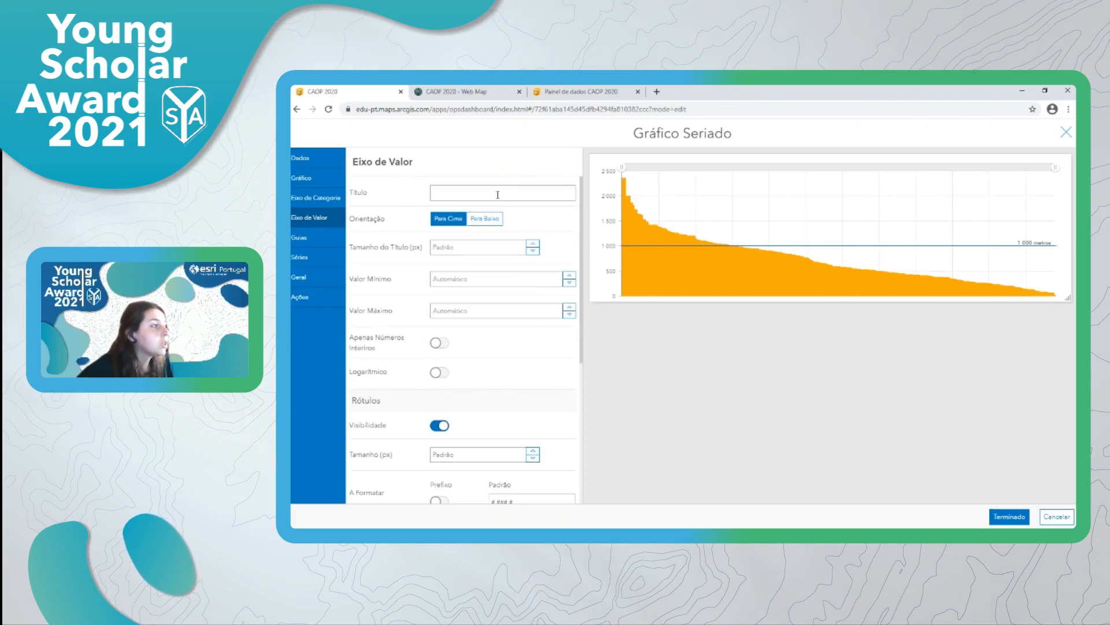
click(467, 193)
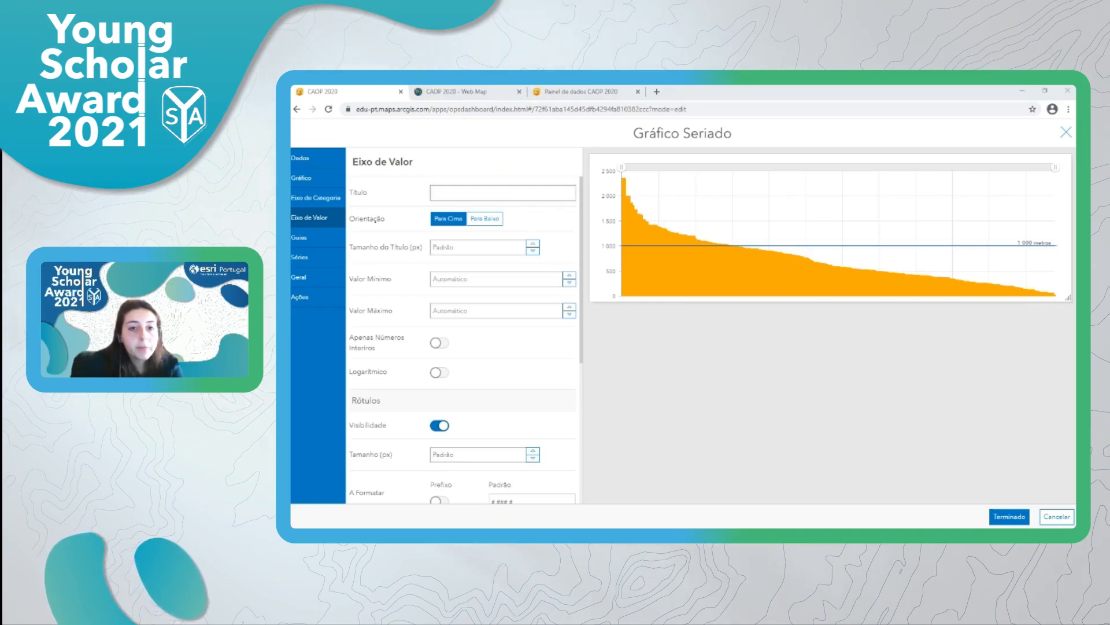
click(465, 192)
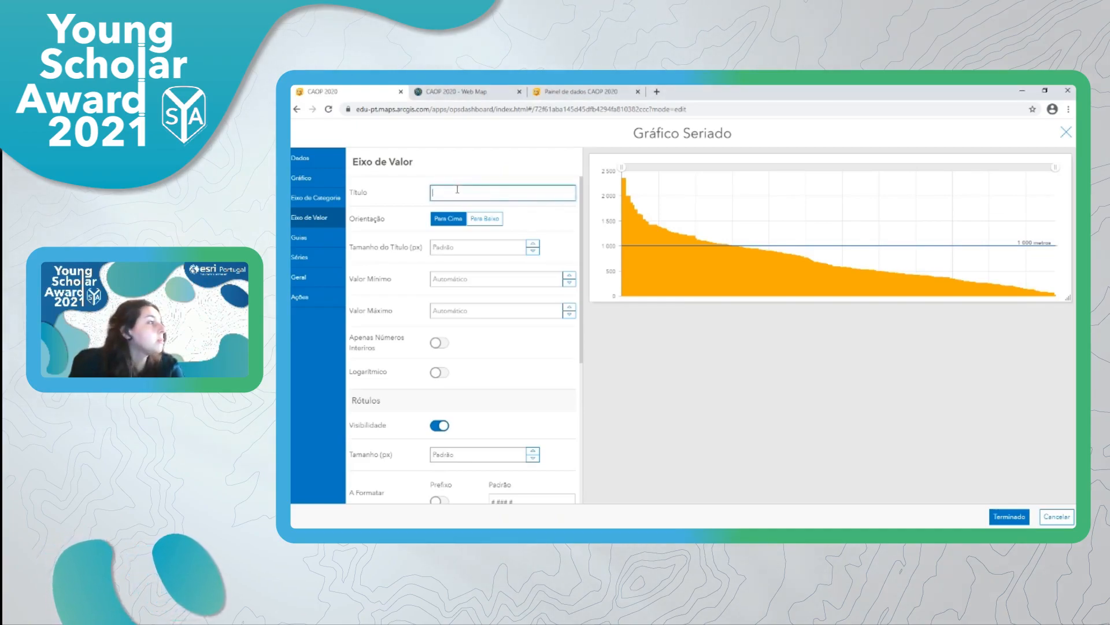
text(Altitude máxima (m))
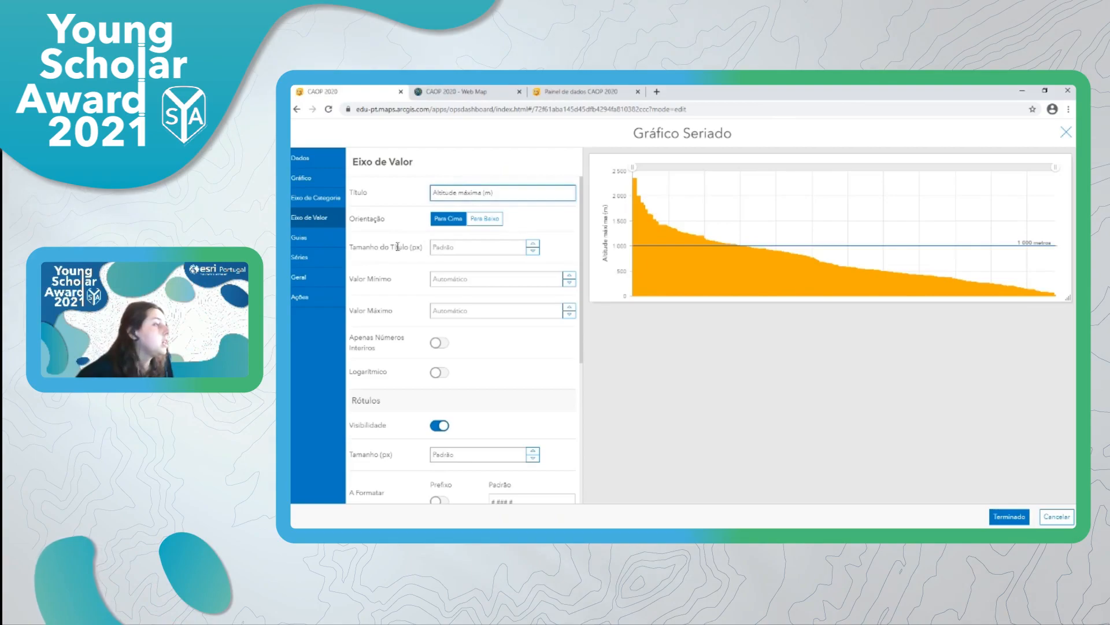
click(444, 248)
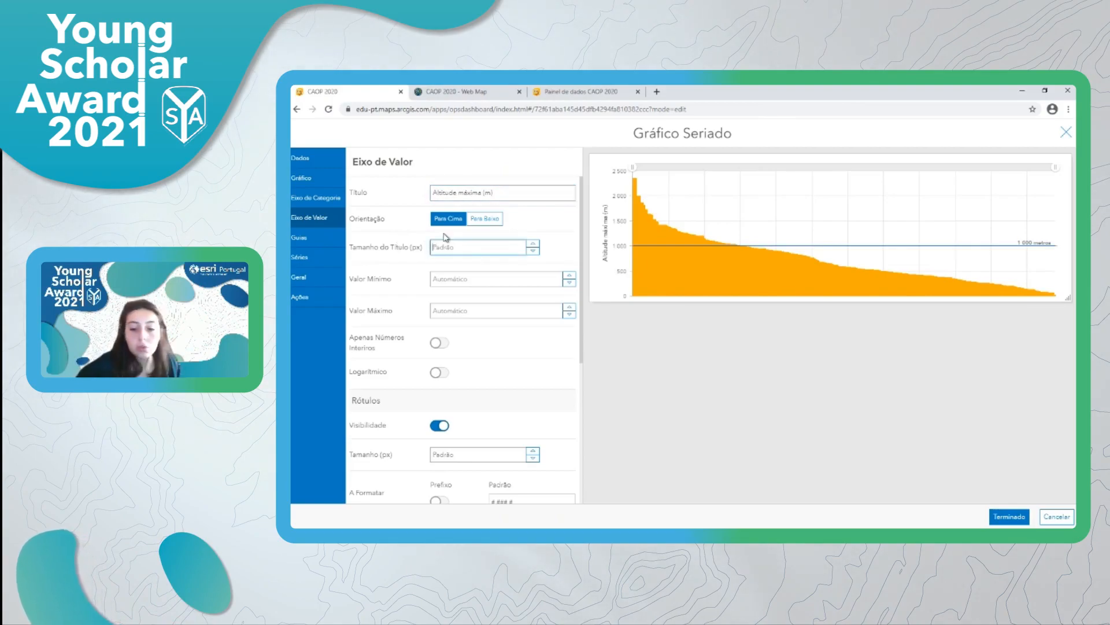
text(11)
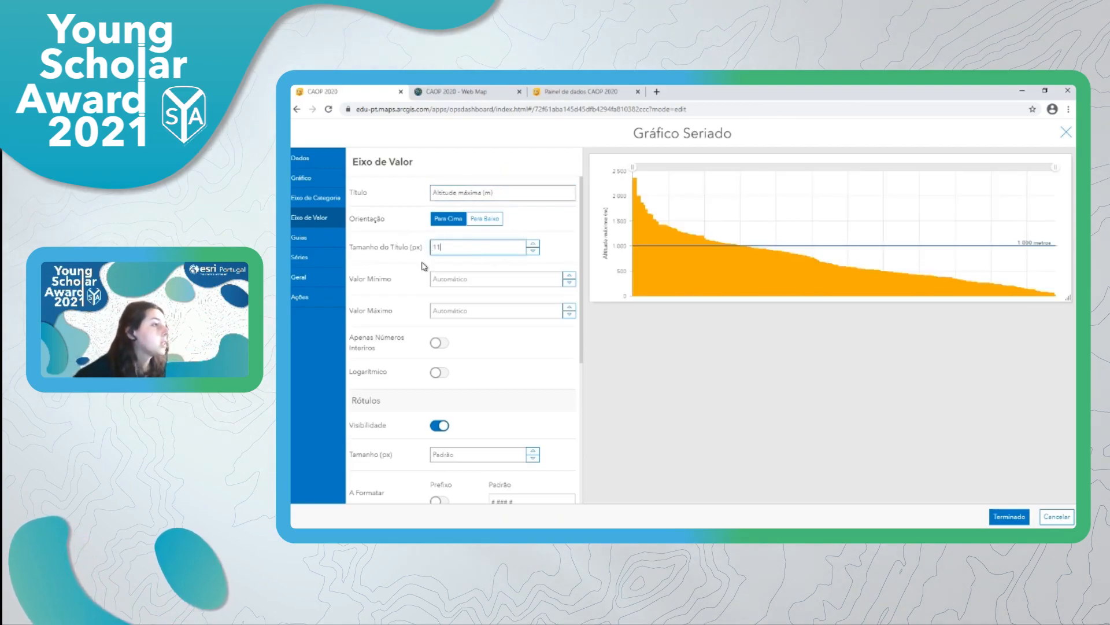
click(423, 268)
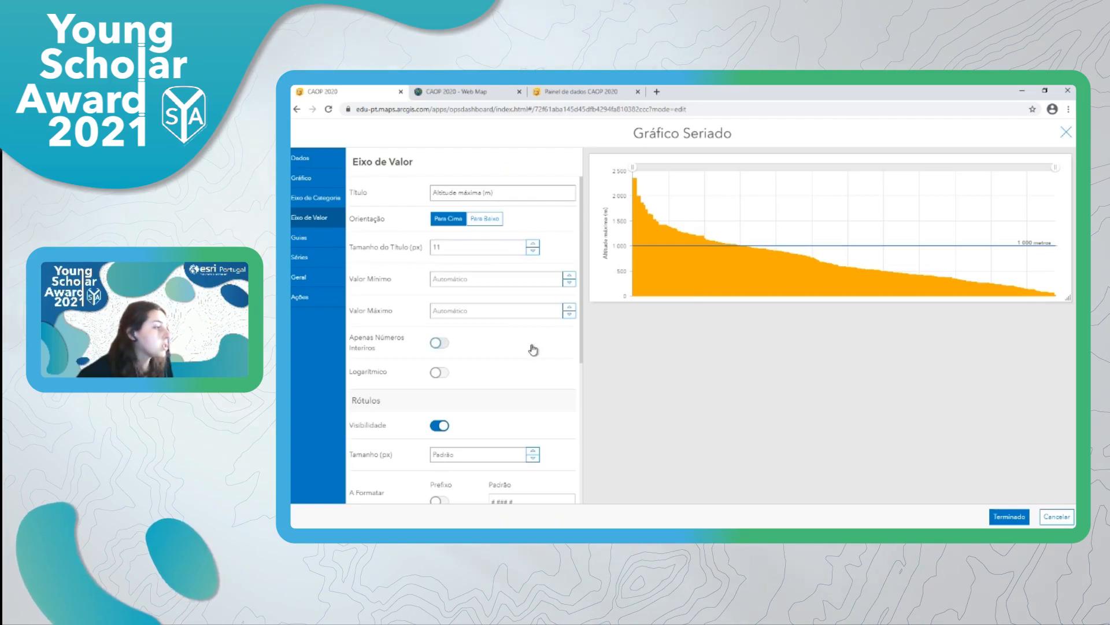
Step: Change the single bar colour of the chart's series to brown, #a87000
scroll(535, 347, down, 1)
scroll(550, 341, down, 1)
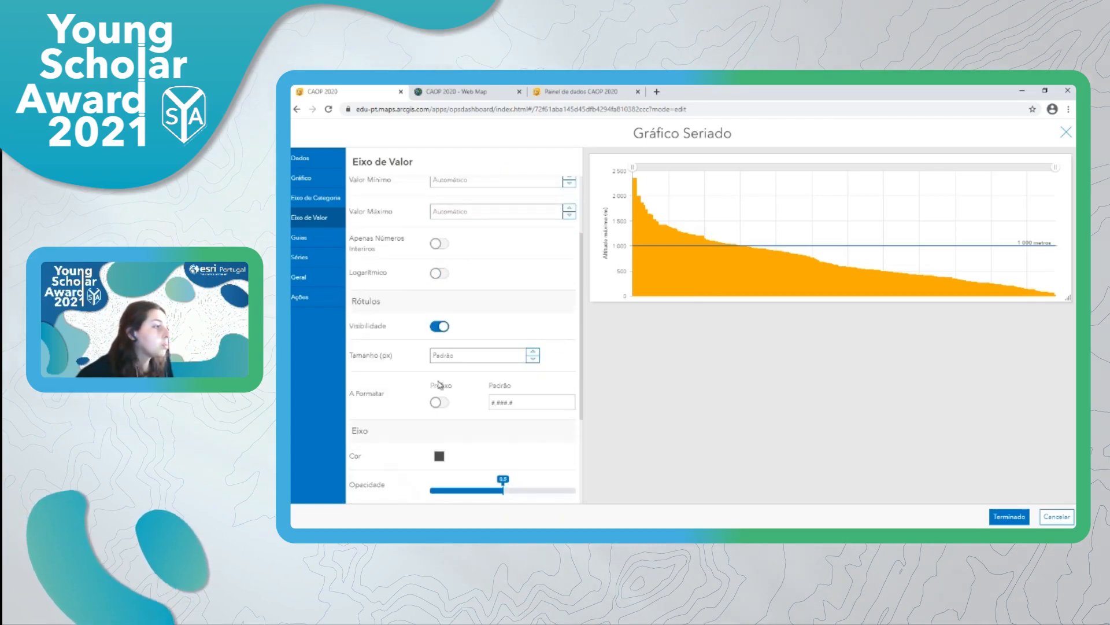
scroll(469, 411, down, 3)
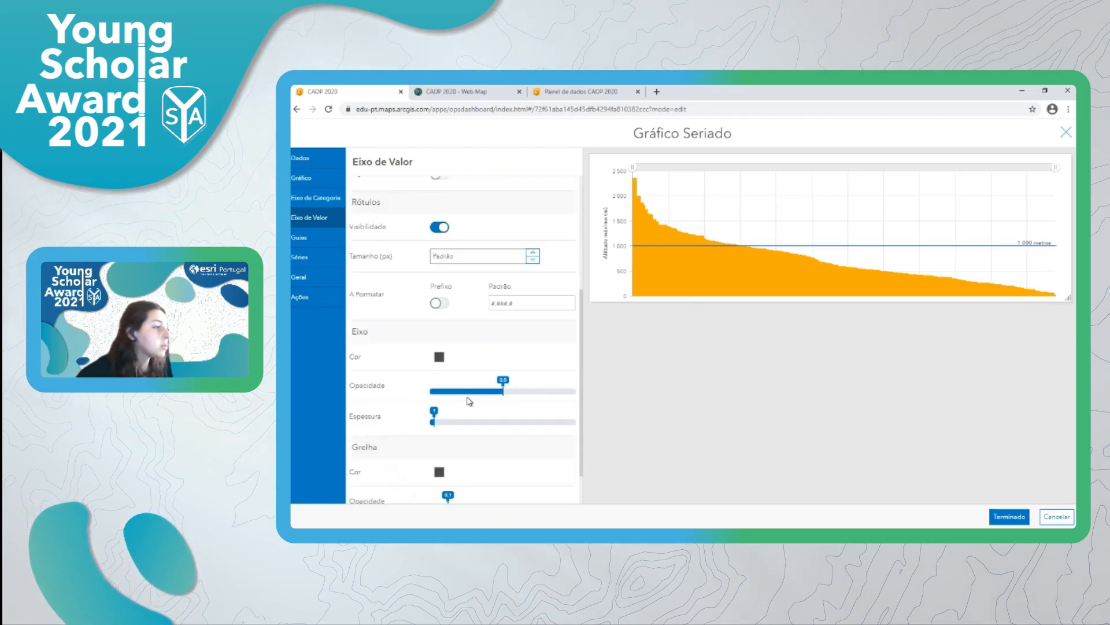
click(317, 242)
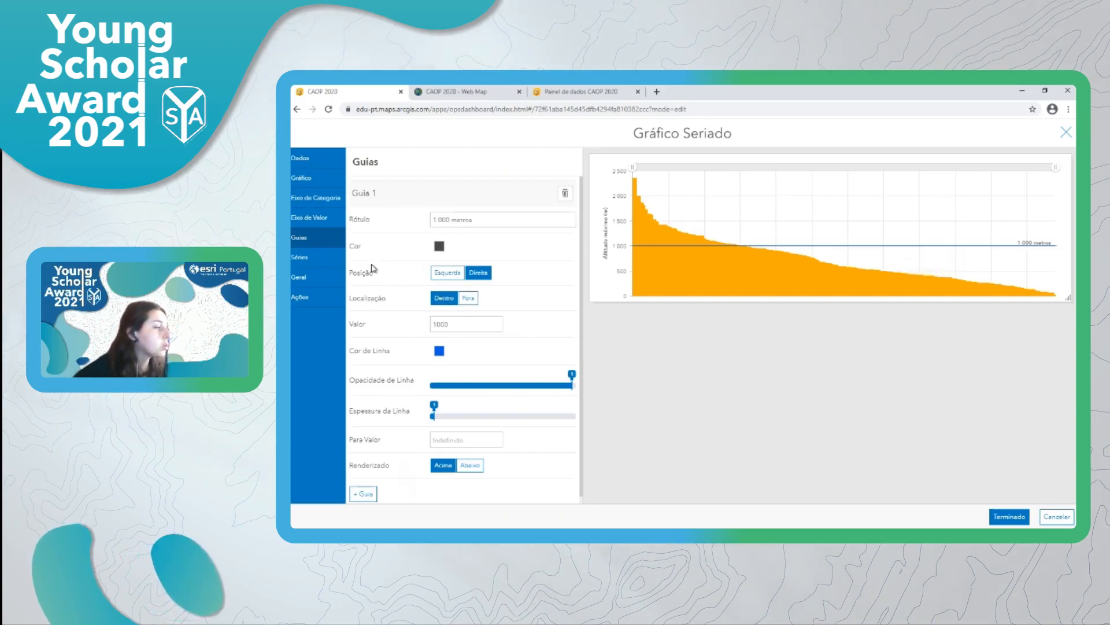
click(322, 260)
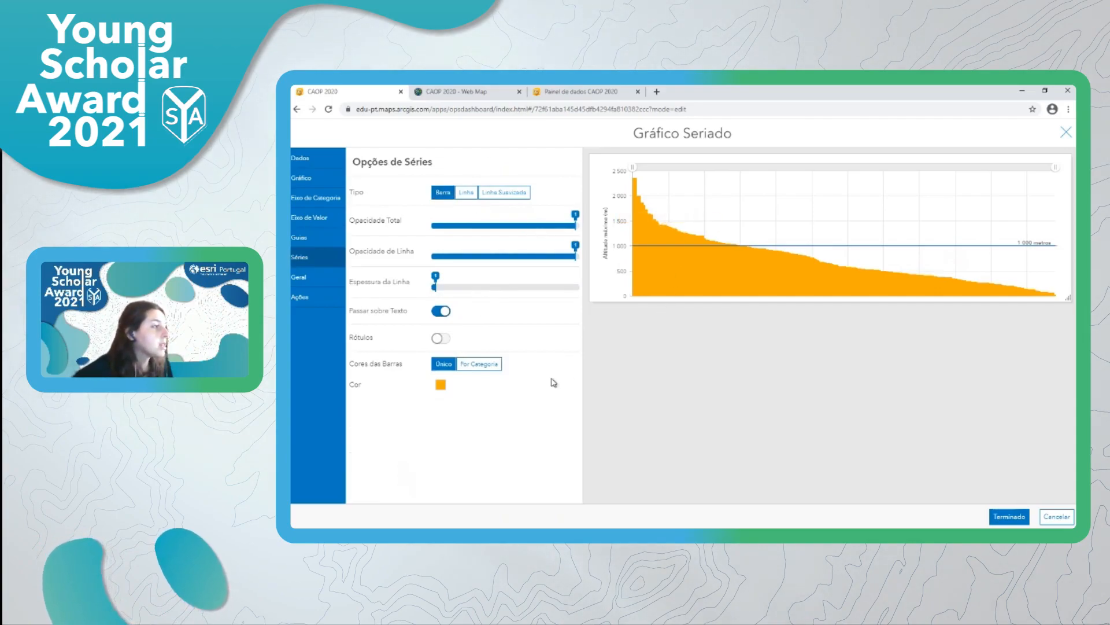
click(440, 384)
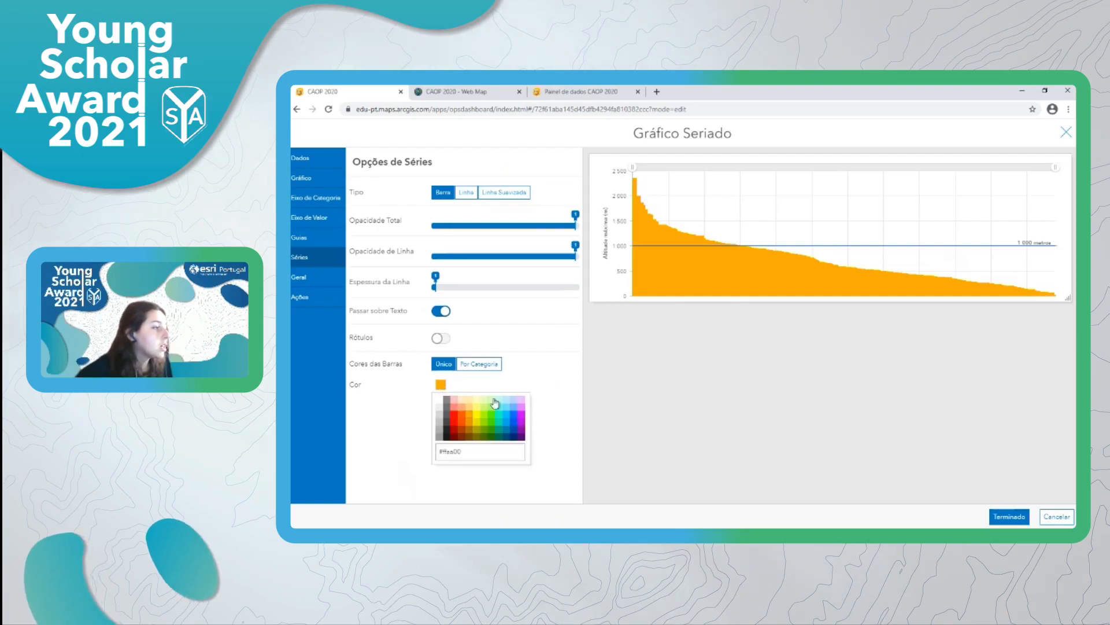
click(469, 429)
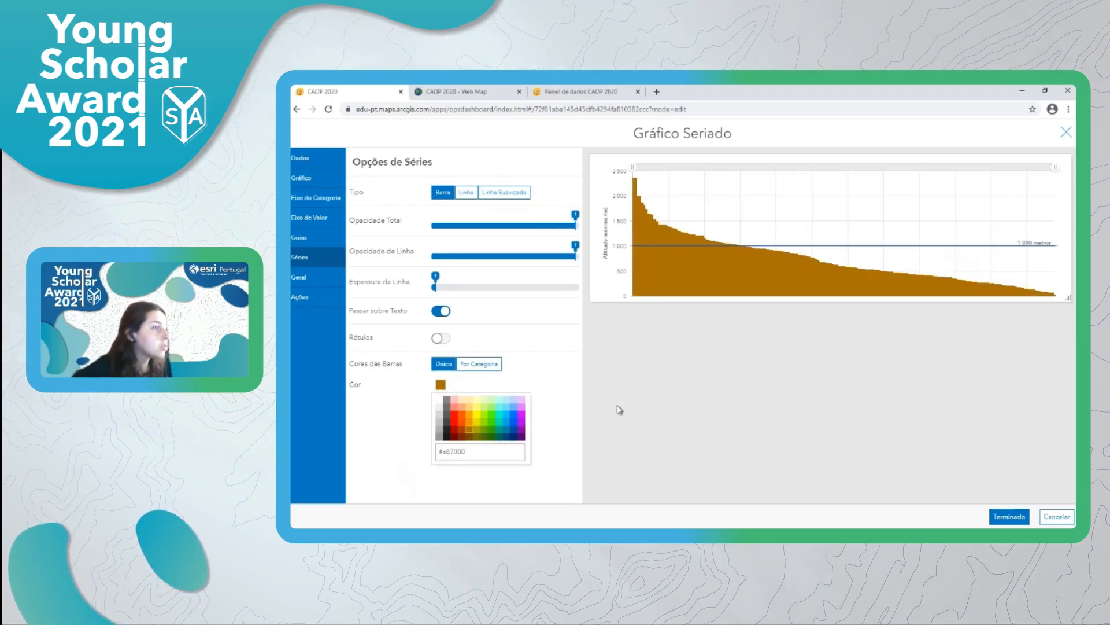
click(555, 382)
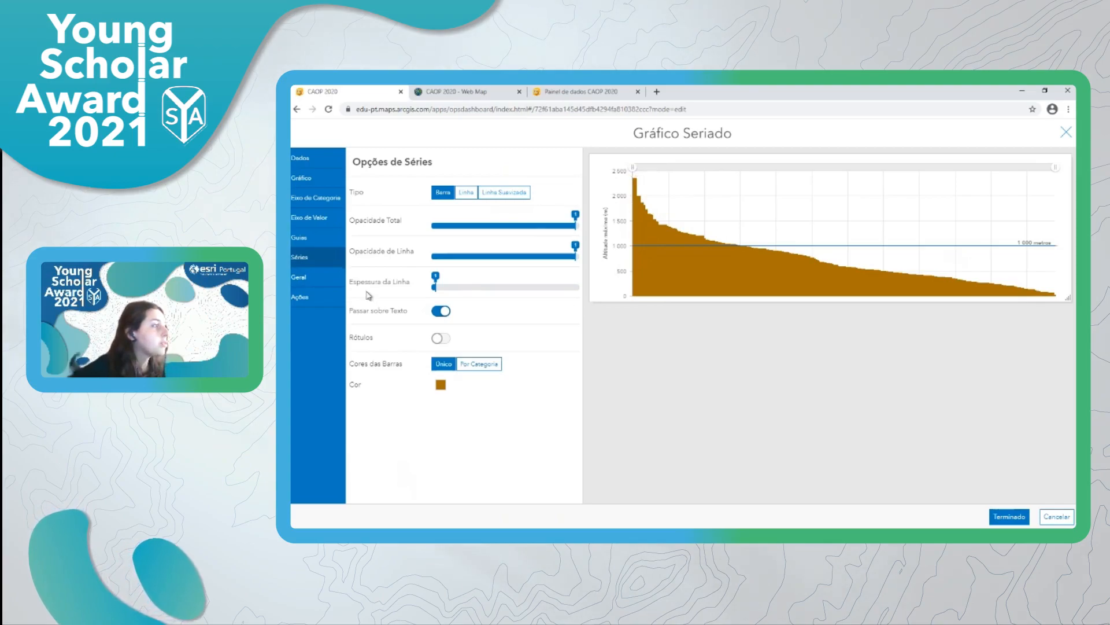
Step: Name the chart element "Gráfico Seriado Concelho" and finish its configuration
click(317, 285)
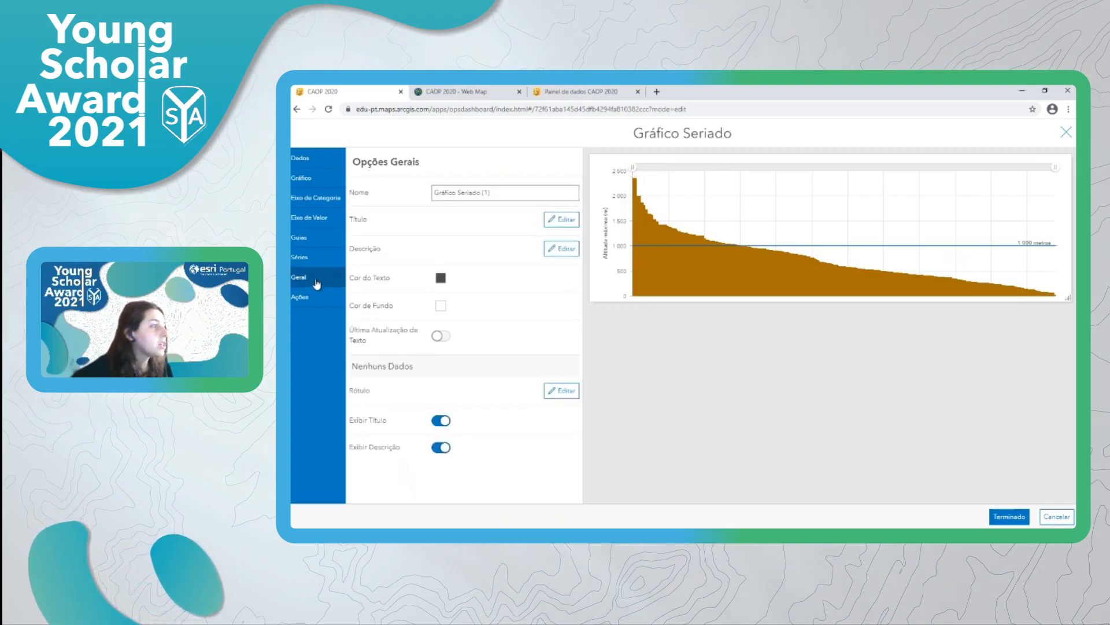
click(499, 191)
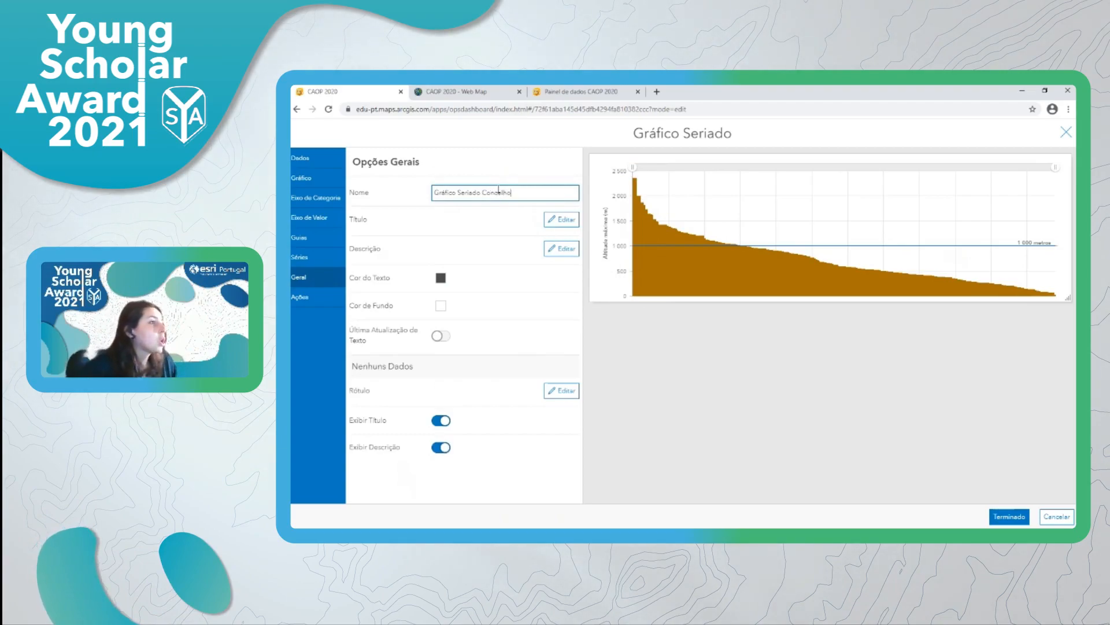
click(500, 219)
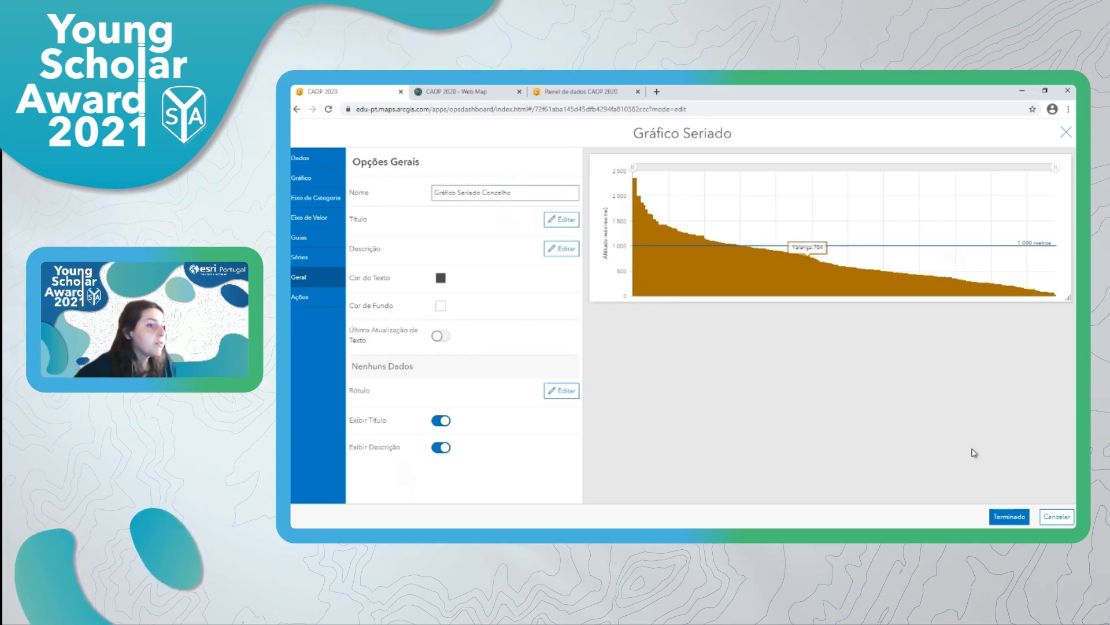
click(1007, 517)
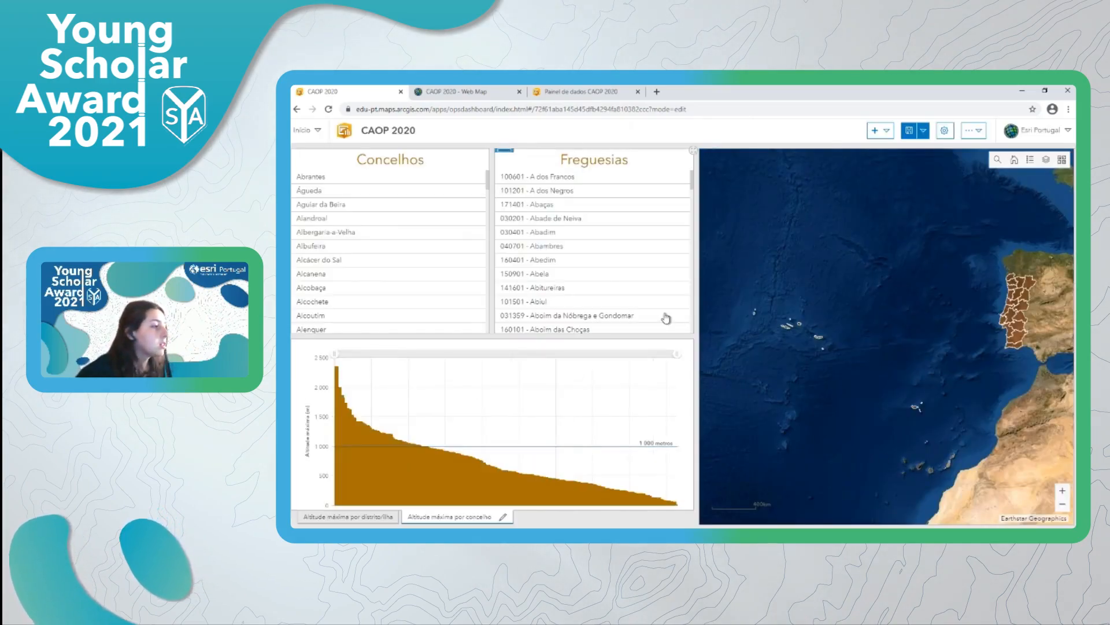
Step: Compare the two stacked altitude charts, leave the district/island chart displayed and save the dashboard
click(348, 517)
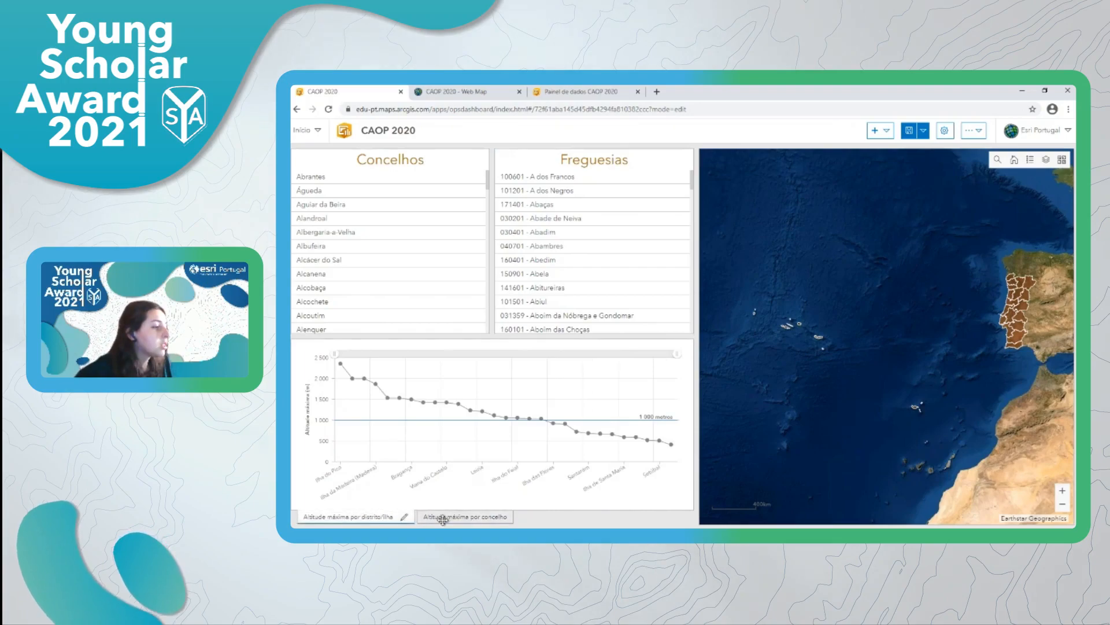
click(445, 518)
click(355, 516)
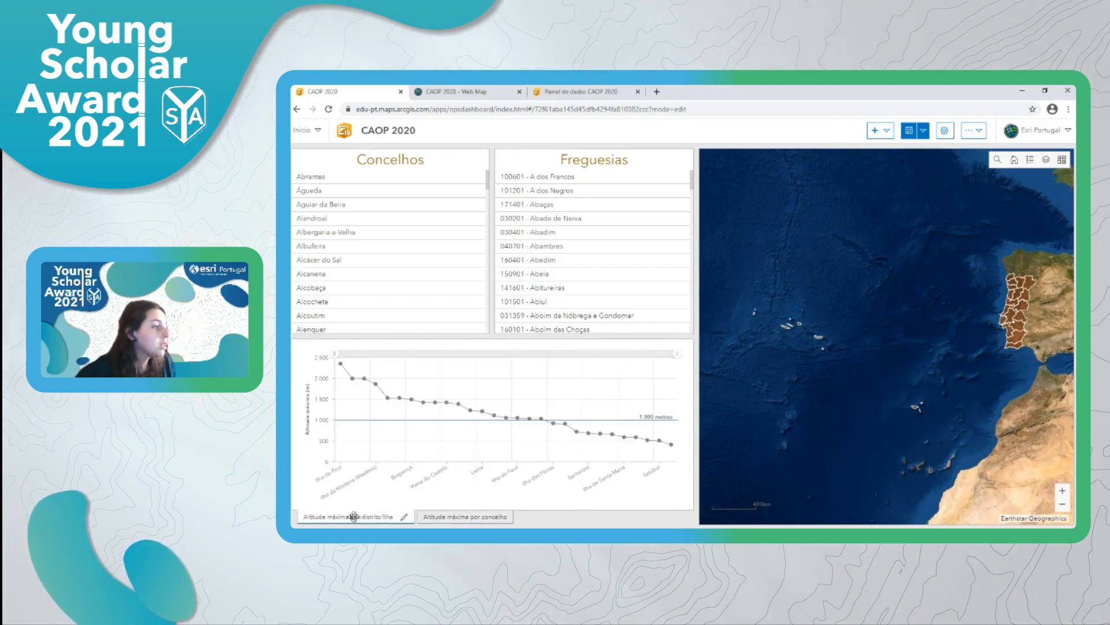
click(909, 131)
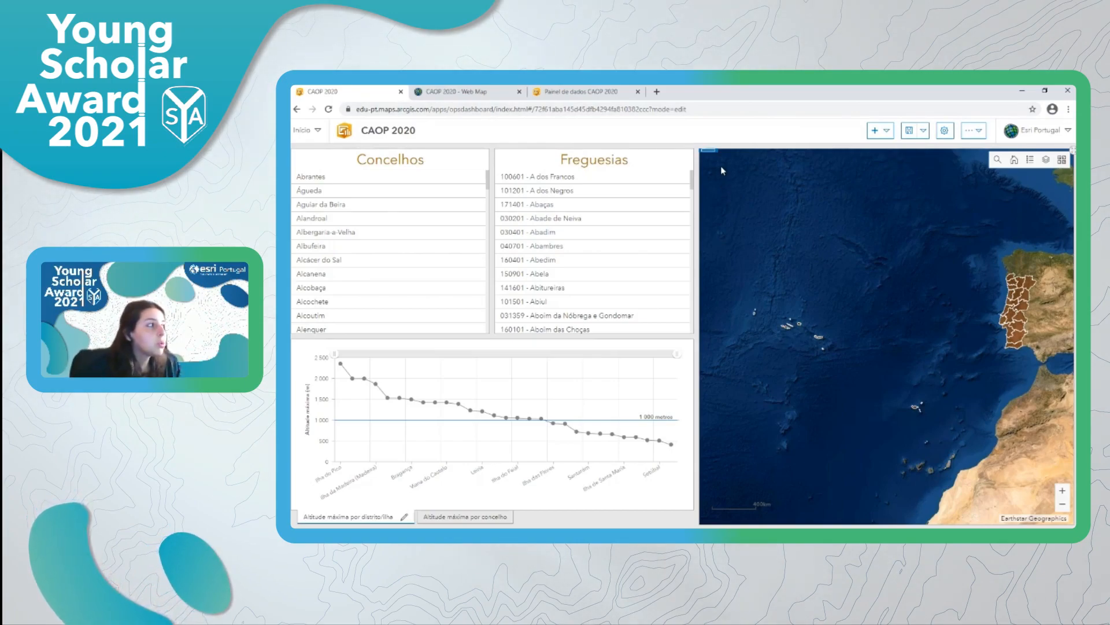
Step: Add a header (Cabeçalho) to the dashboard with the title "Painel de dados CAOP 2020"
click(892, 138)
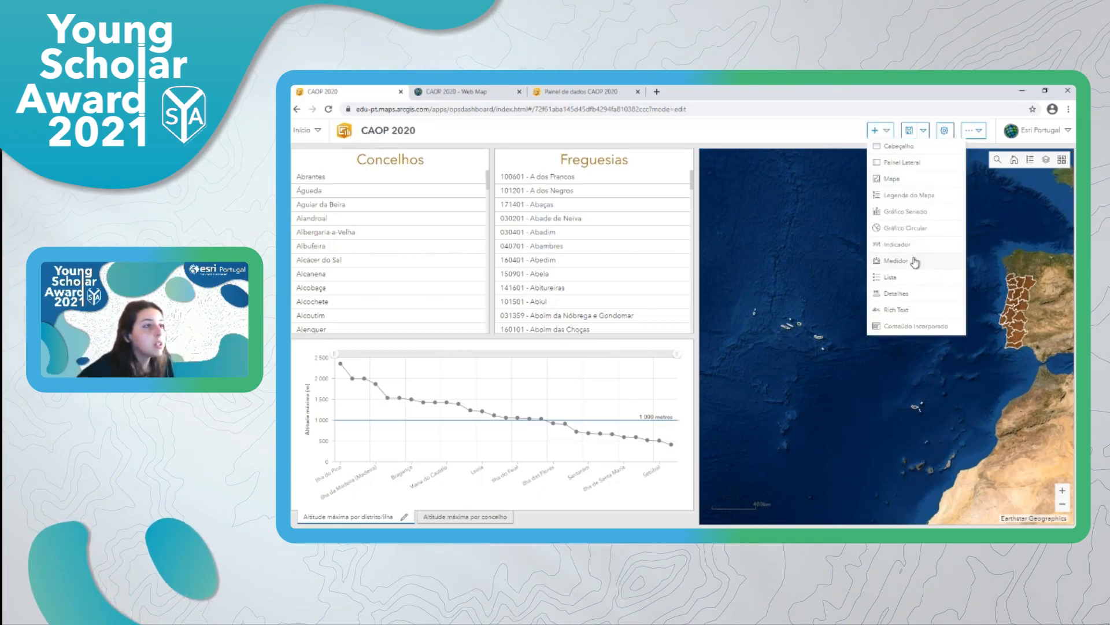
click(903, 150)
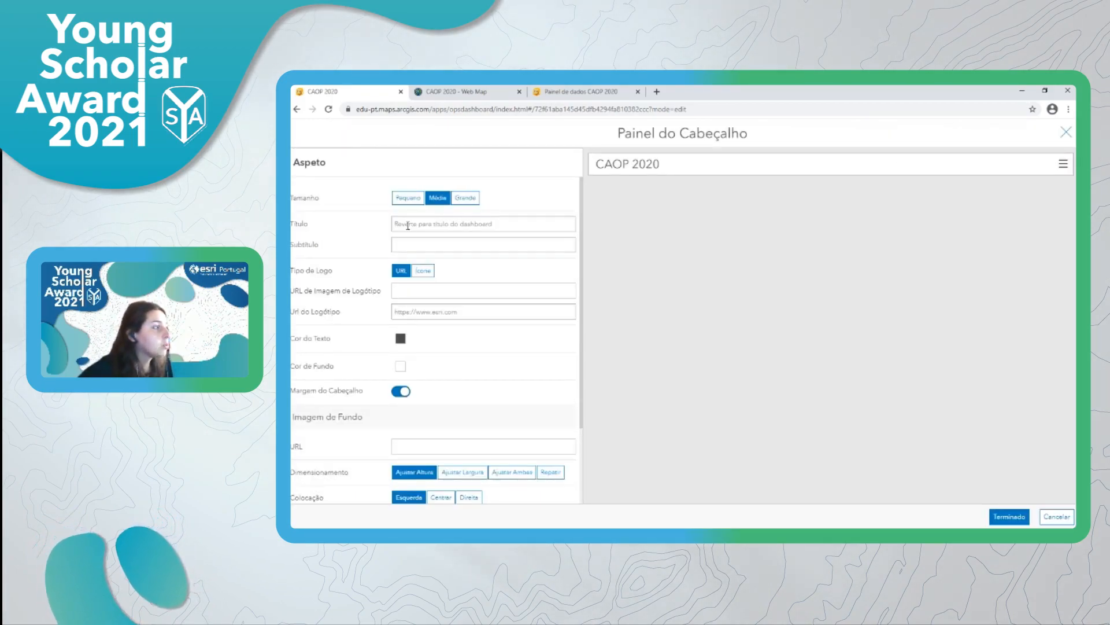
click(408, 225)
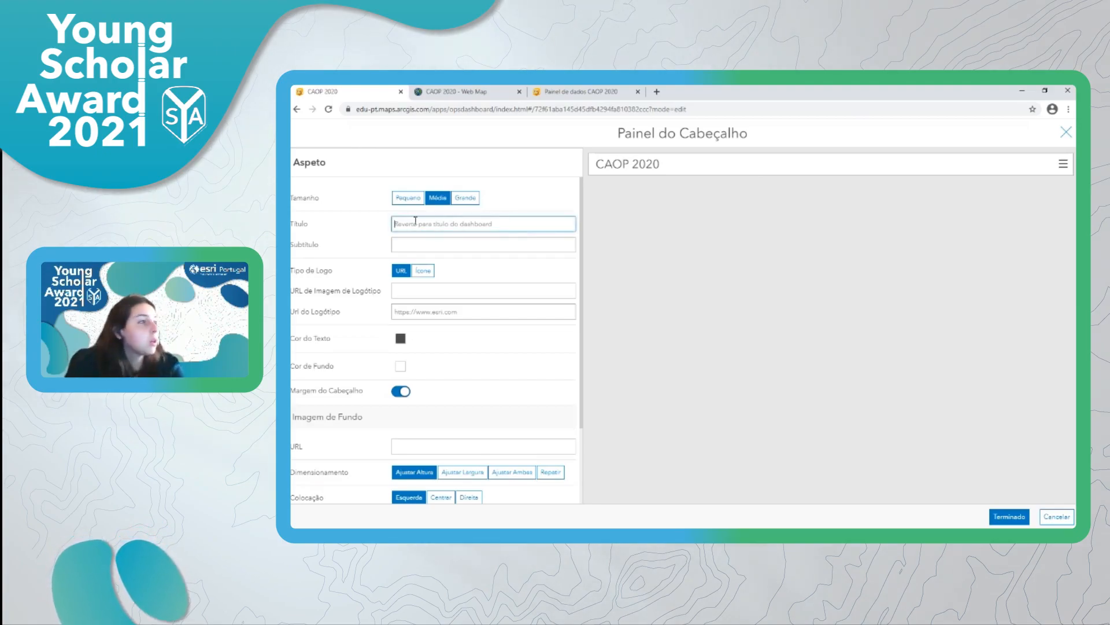
text(ds)
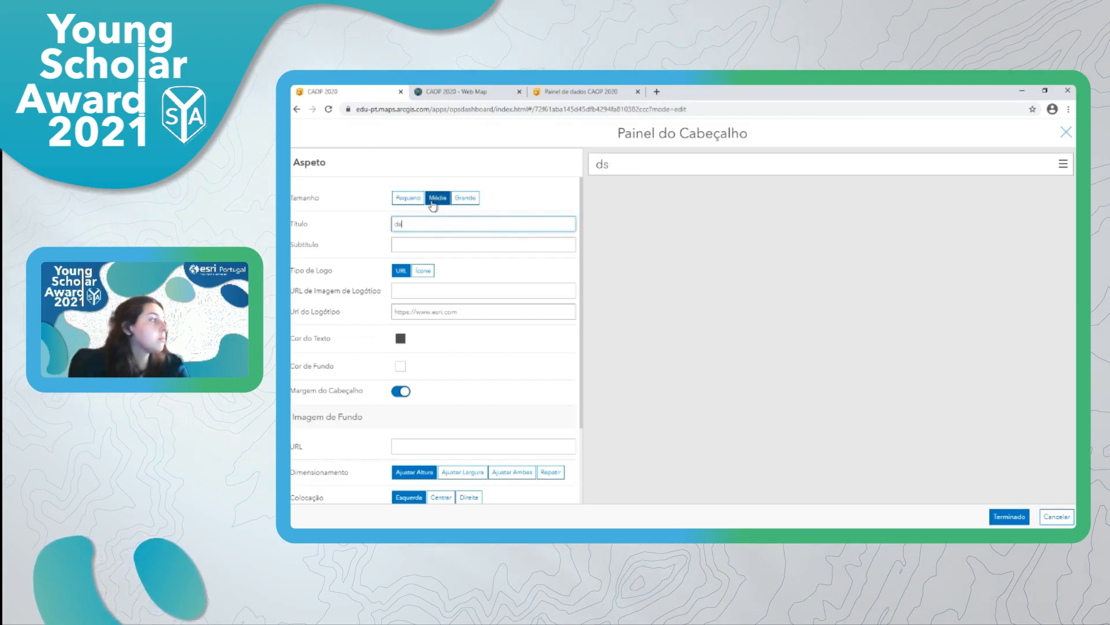
key(BackSpace)
key(BackSpace)
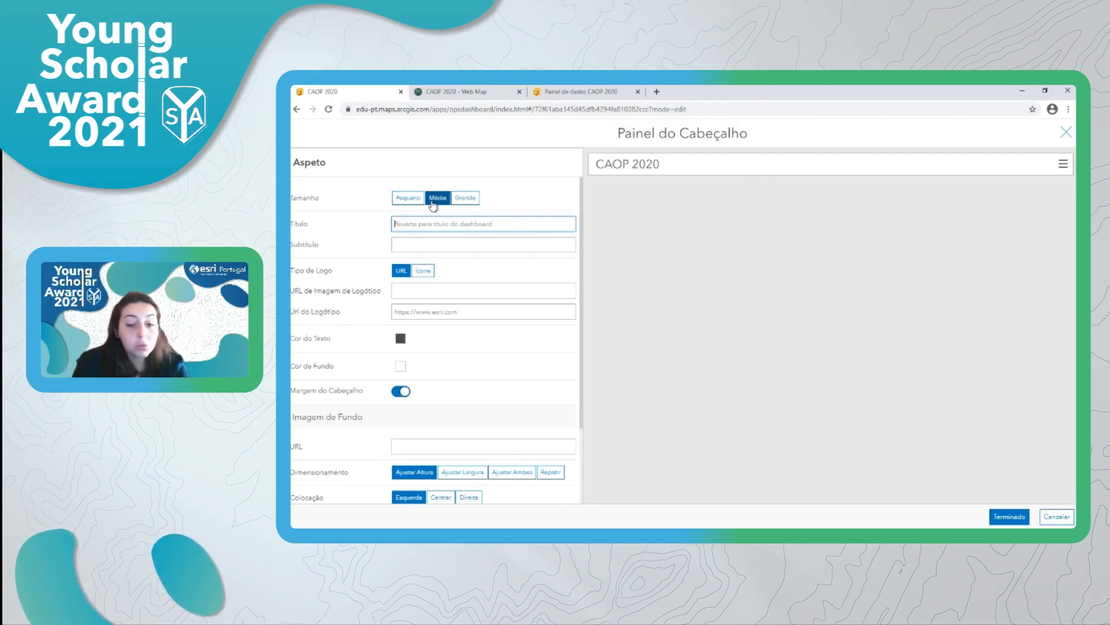
text(Painel de )
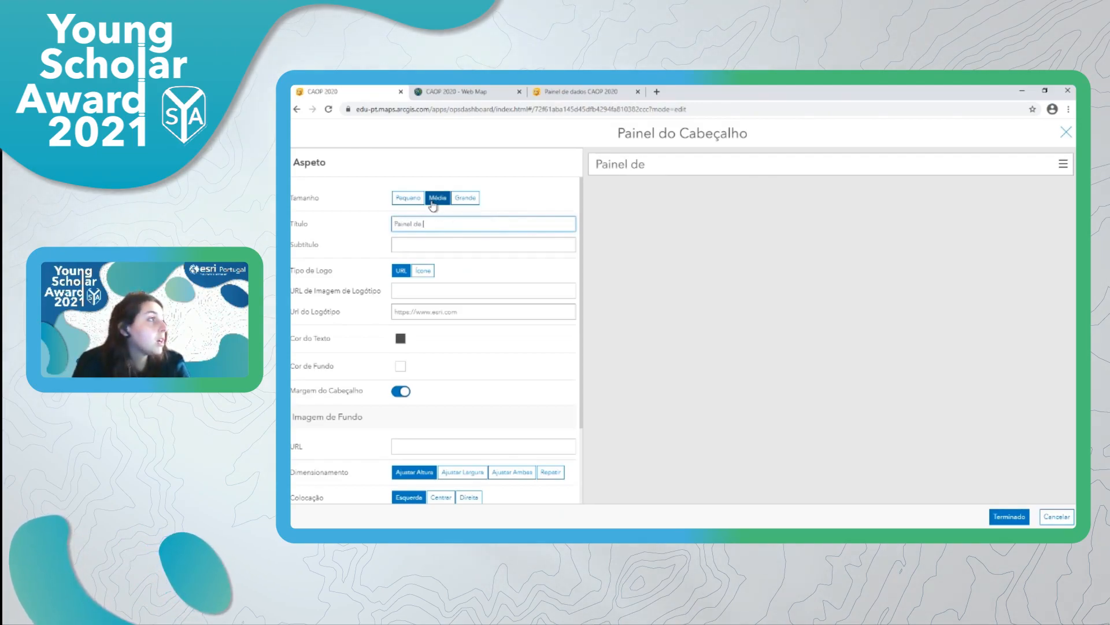
text(dados)
key(BackSpace)
key(BackSpace)
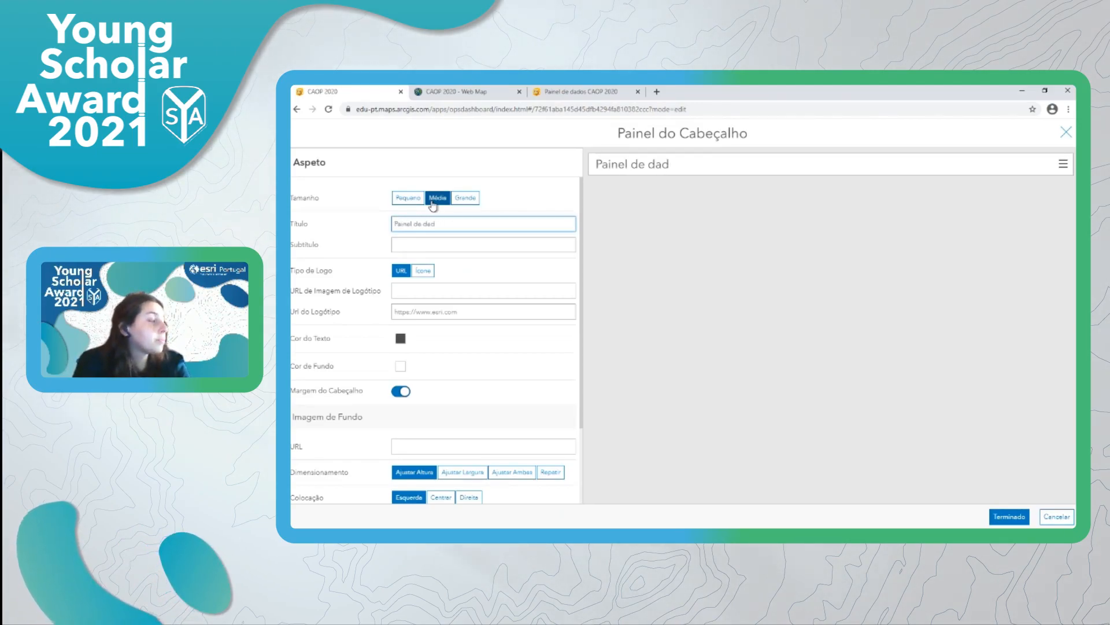
text(os CAOP 2'2)
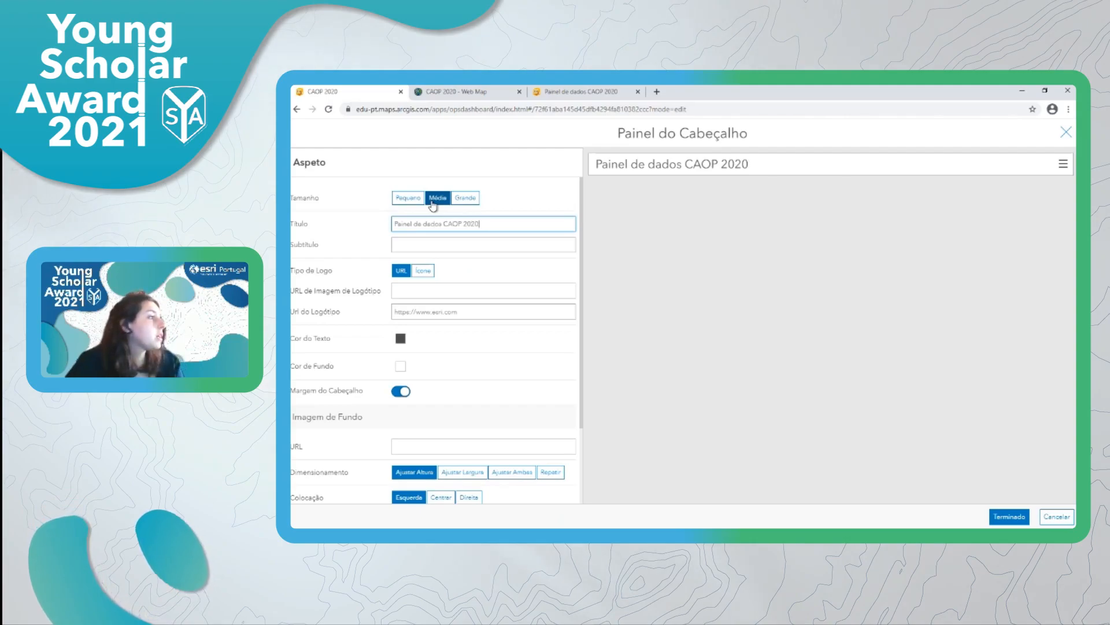
Step: Try the large header size (Grande), return it to Médio and leave the subtitle empty
click(464, 198)
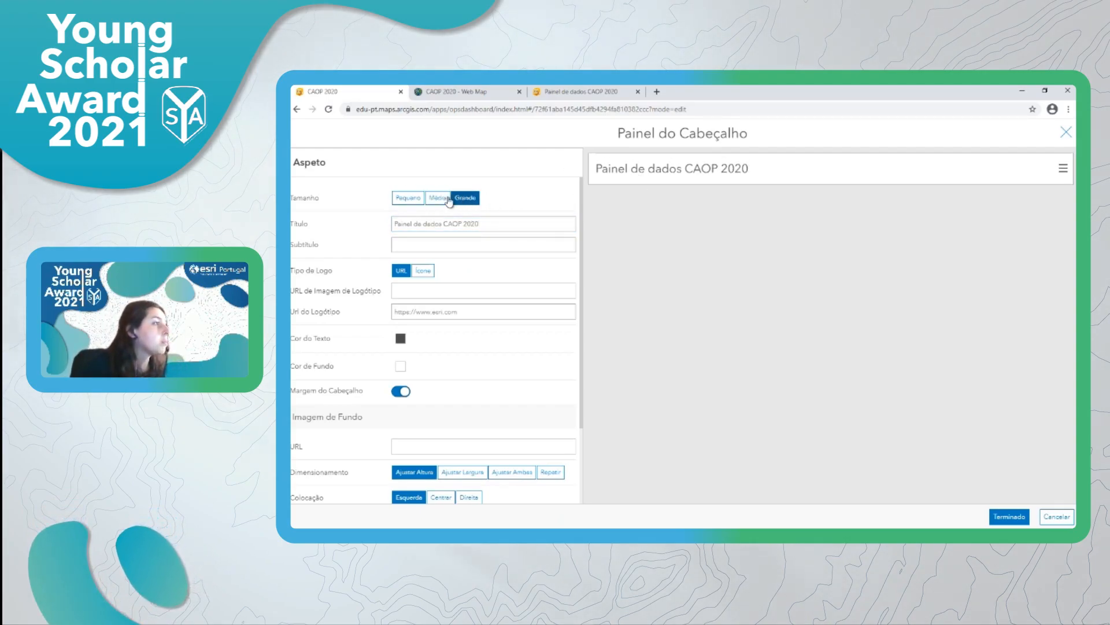
click(449, 198)
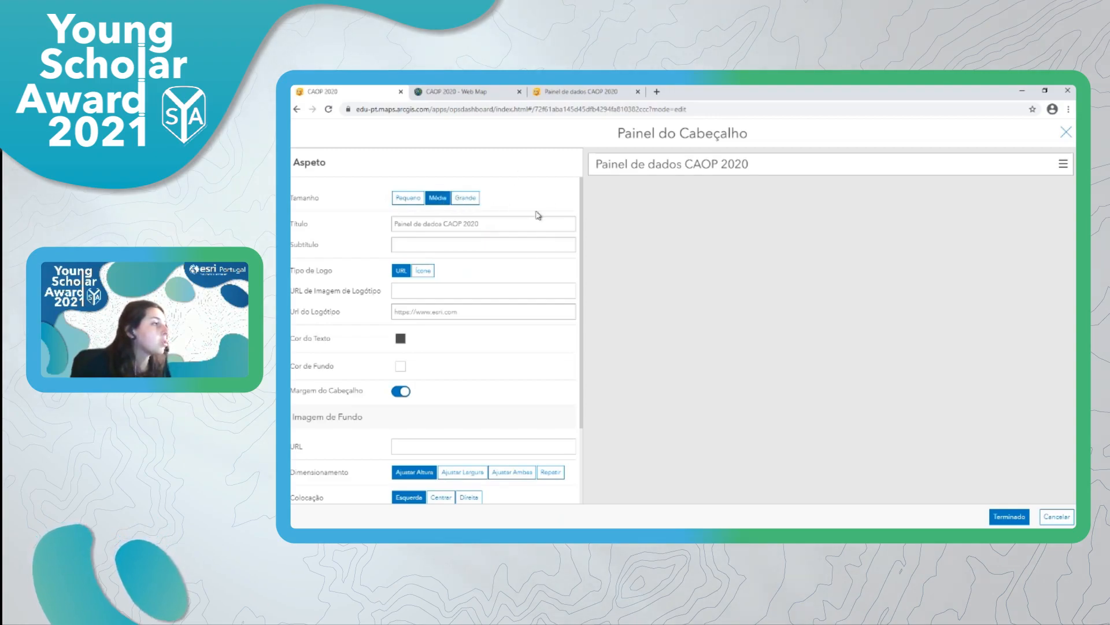
click(456, 245)
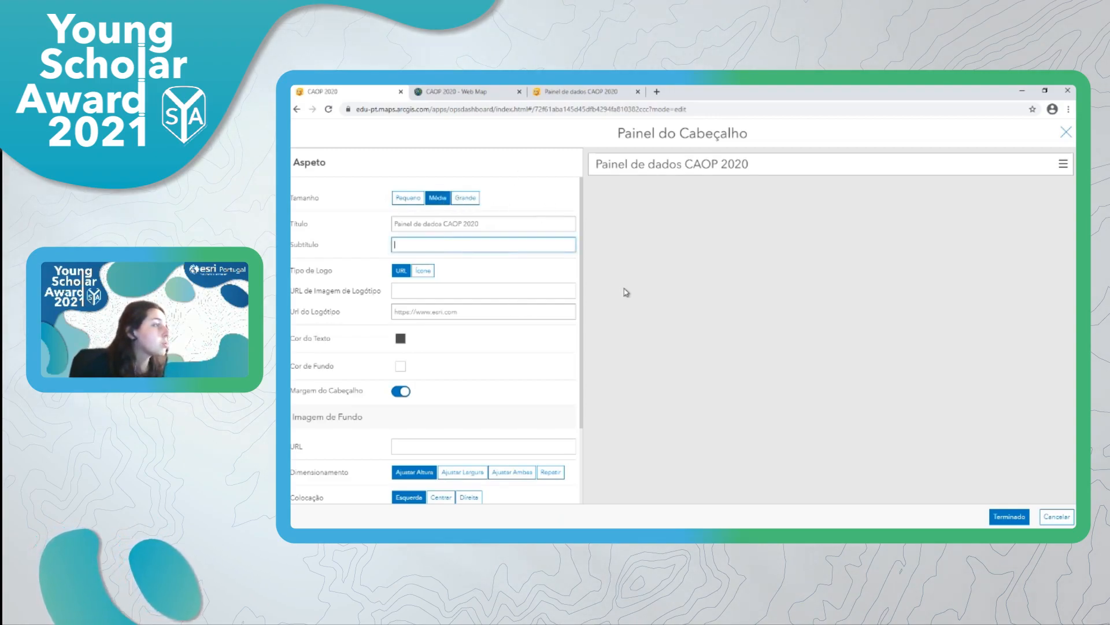
click(515, 275)
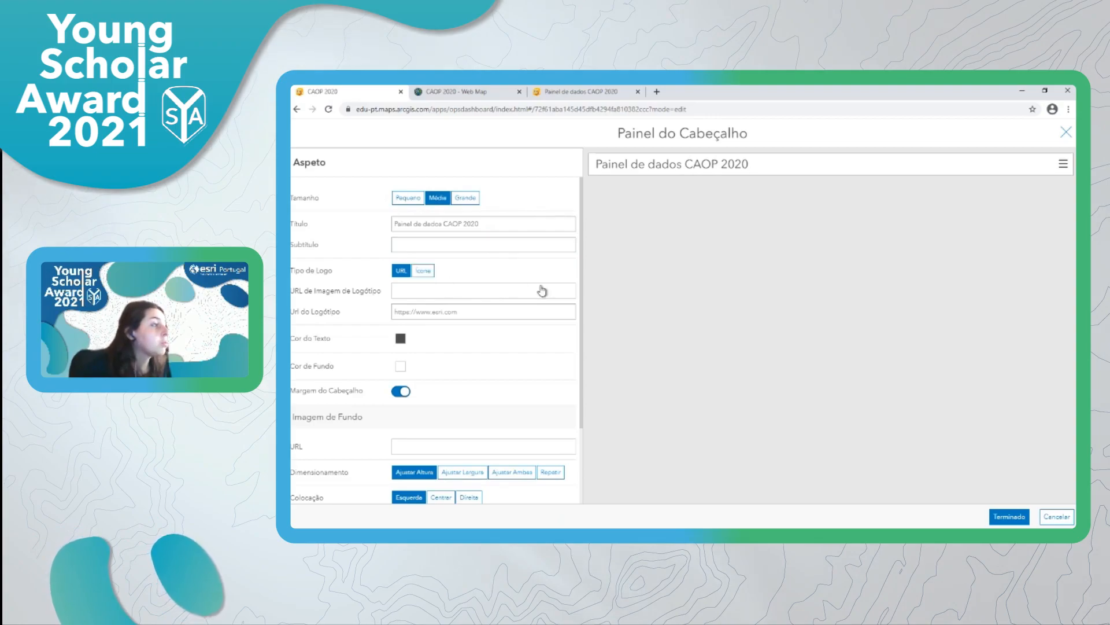
Step: Use the stacked maps icon from the Diversos set as the header logo and link it to the dgterritorio.gov.pt cartography page
click(425, 272)
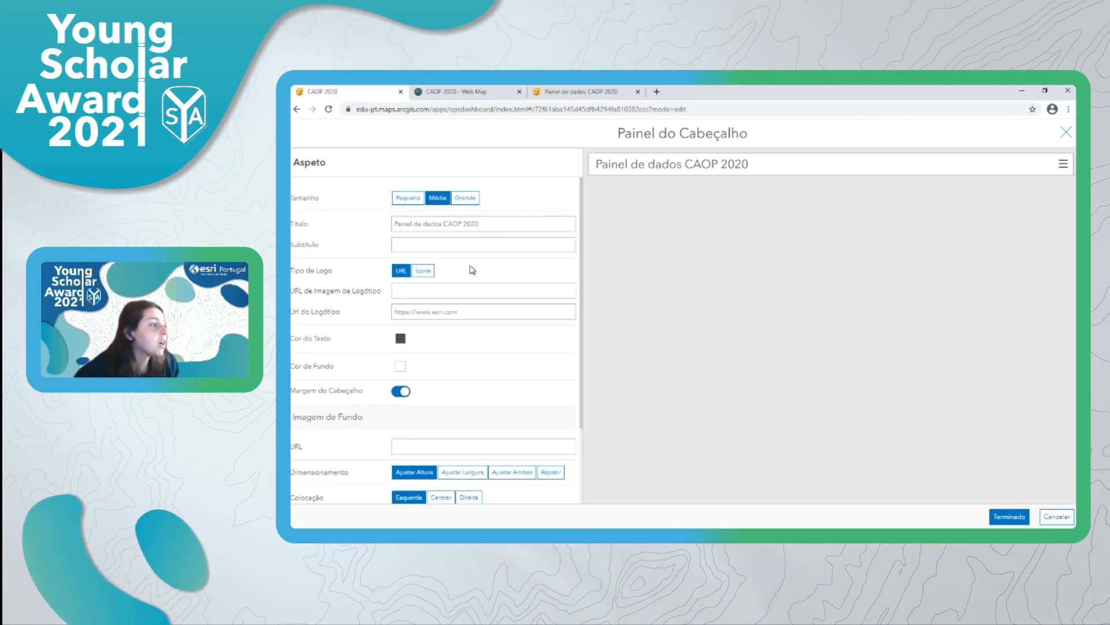
click(434, 275)
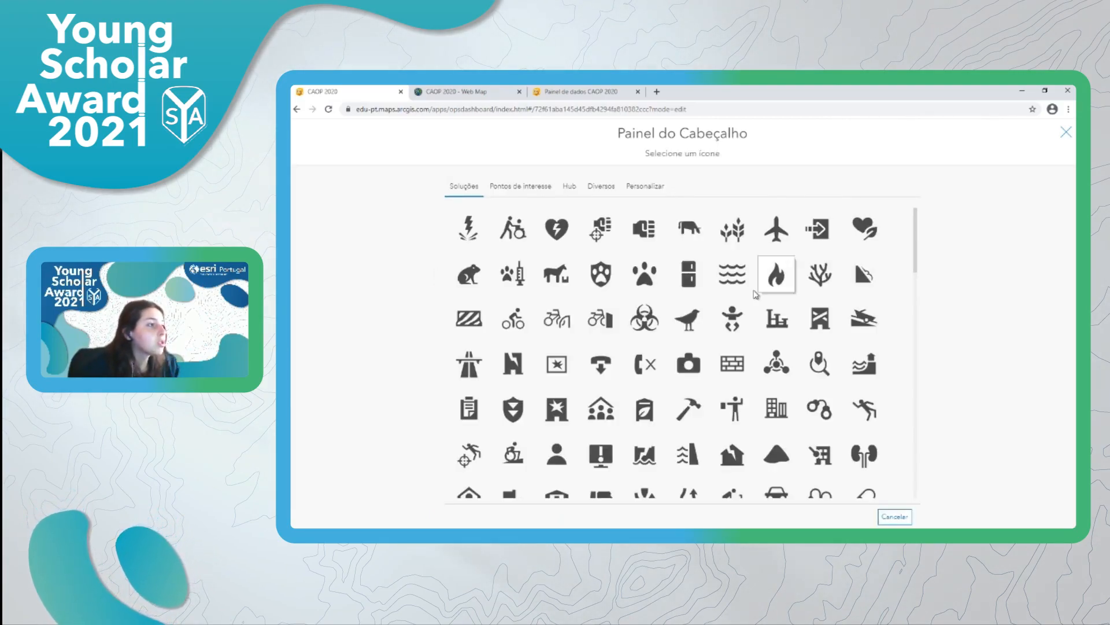
click(593, 189)
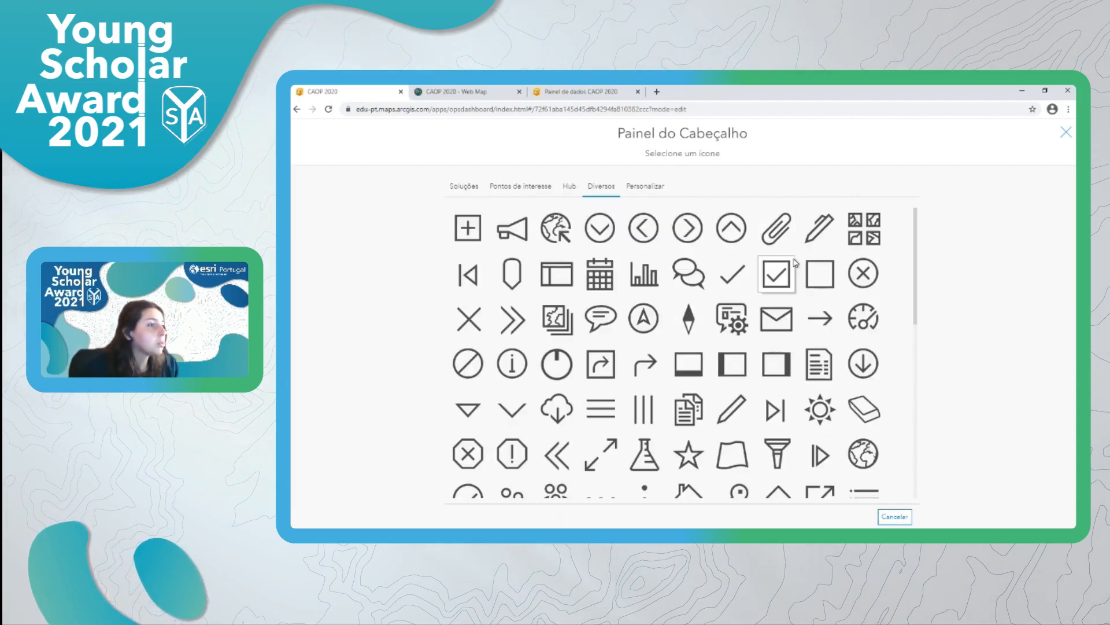
click(561, 321)
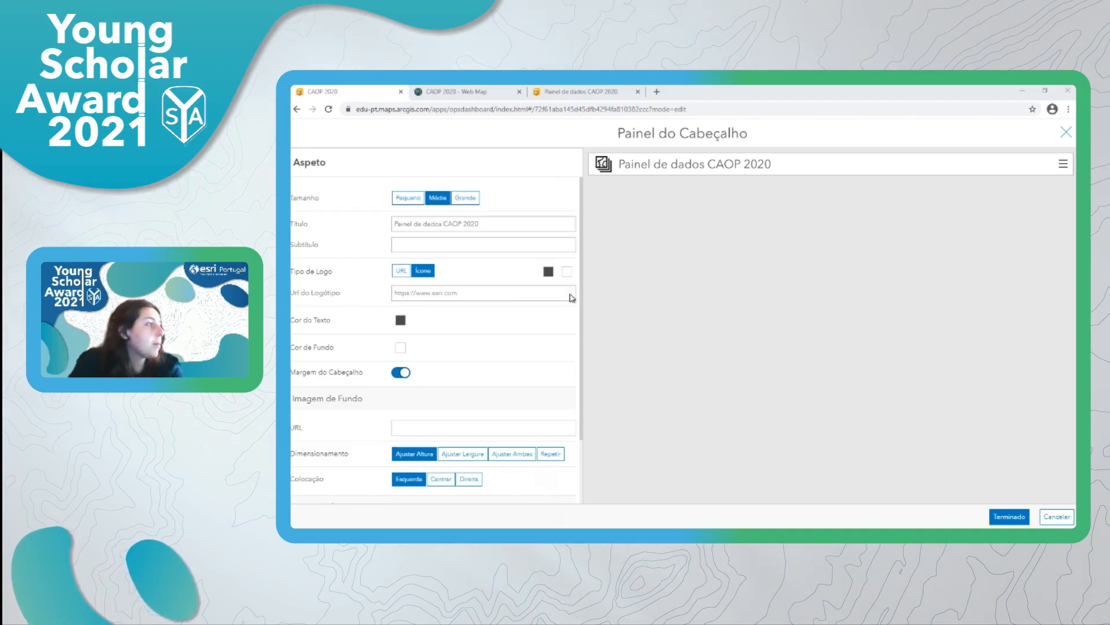
click(454, 295)
key(ctrl+v)
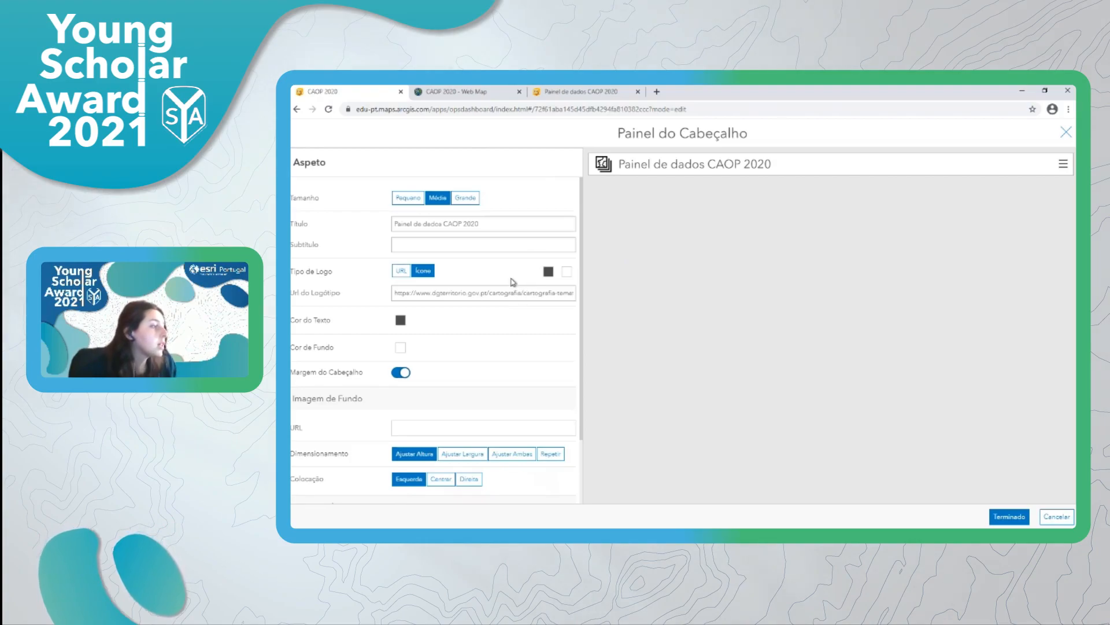
Step: Check the header margin, background image and menu link options, accept the header and save the dashboard
click(400, 373)
click(400, 373)
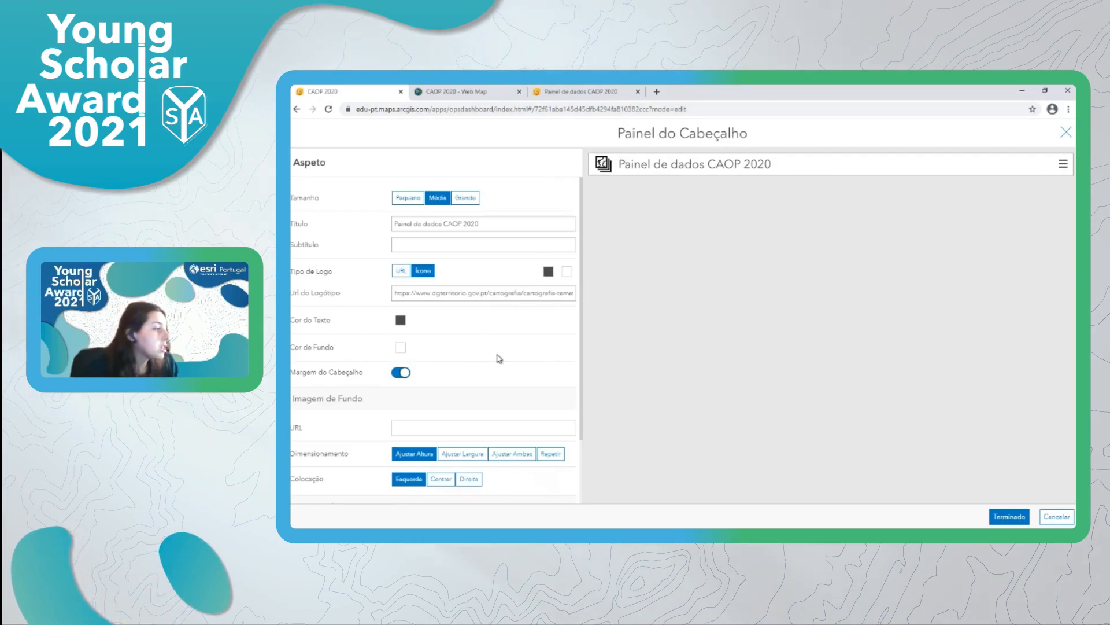
scroll(501, 354, down, 2)
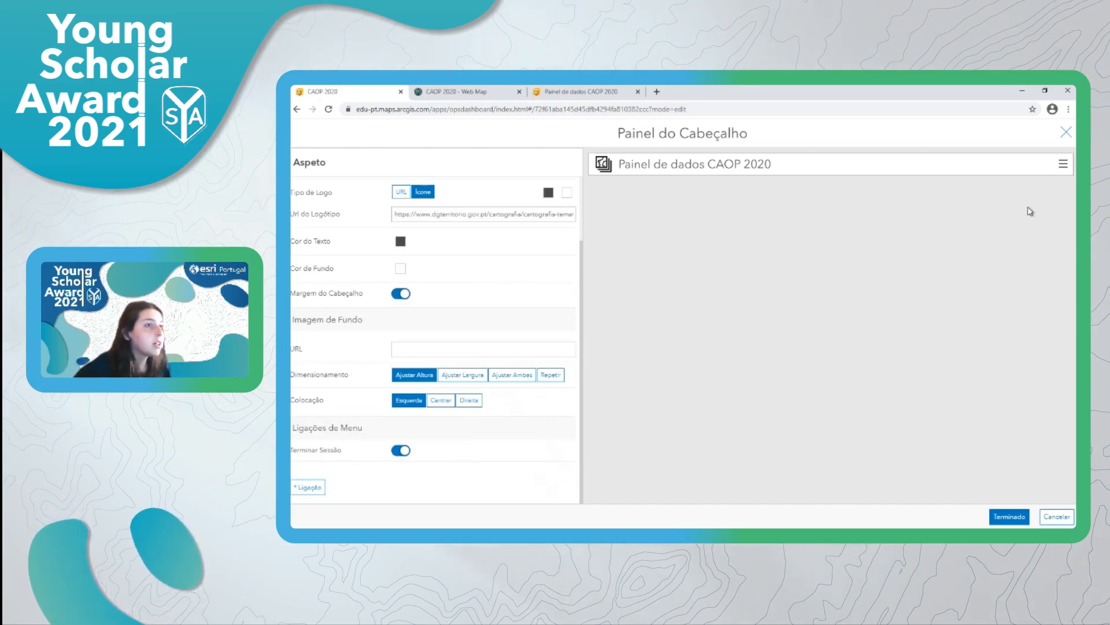
scroll(456, 417, up, 2)
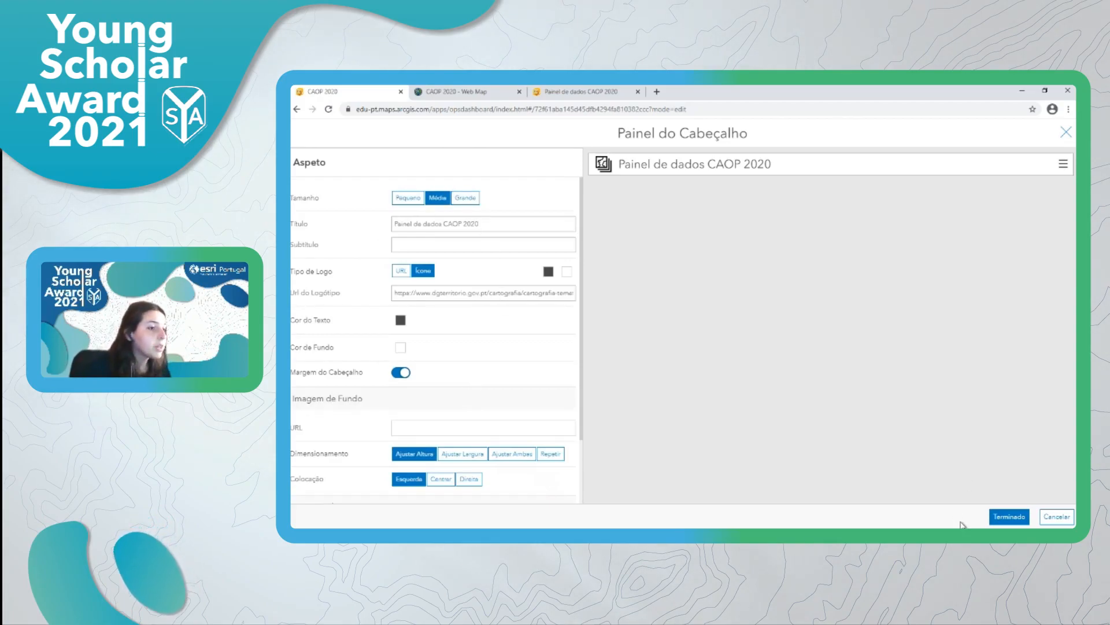
click(1010, 517)
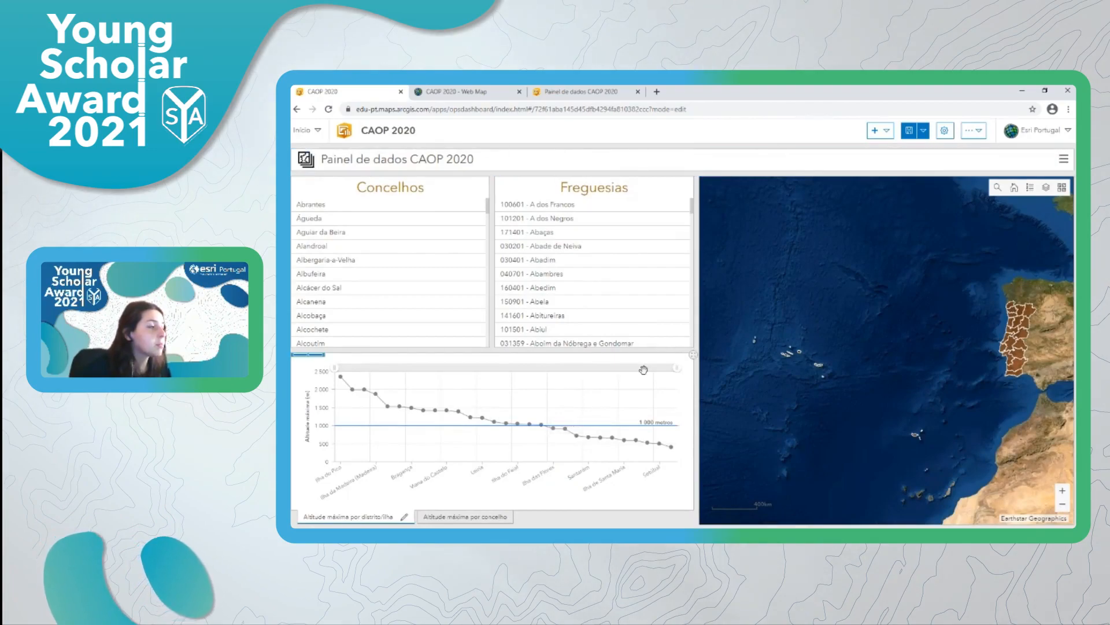
click(909, 131)
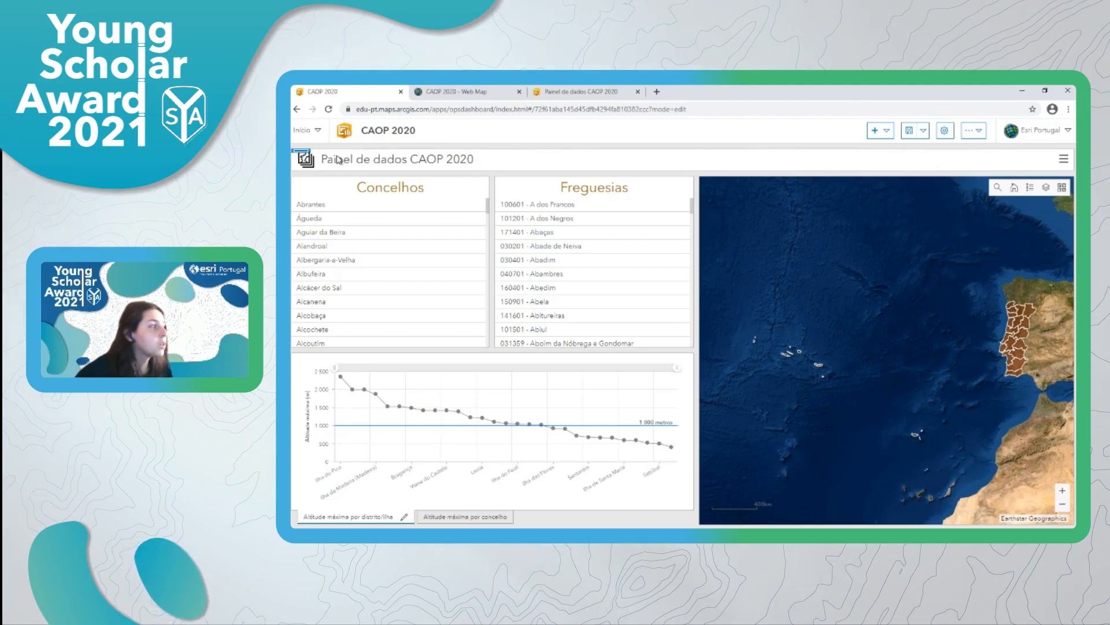
Step: Add a category selector to the header with grouped values (Valores Agrupados) from the Distritos e Ilhas CAOP 2020 layer
mouse_move(301, 158)
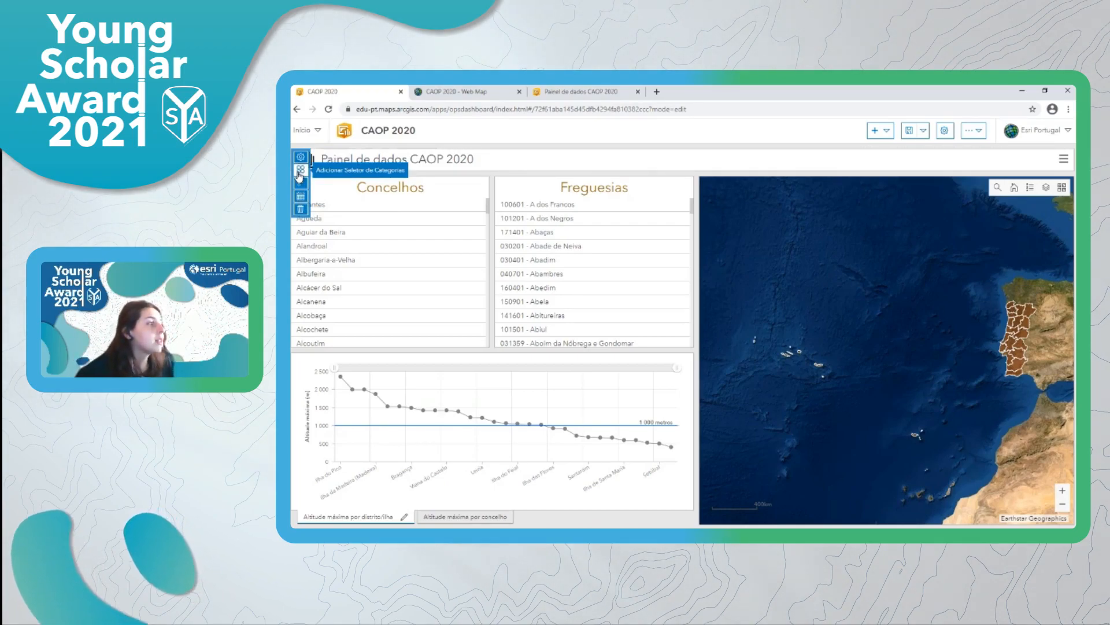
click(300, 173)
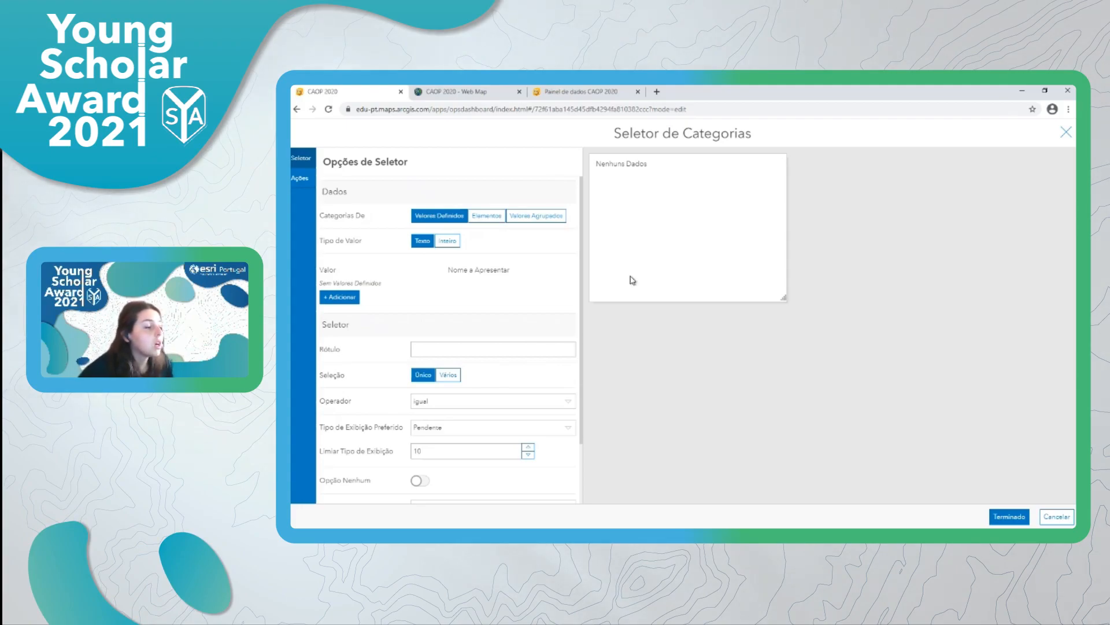
click(546, 219)
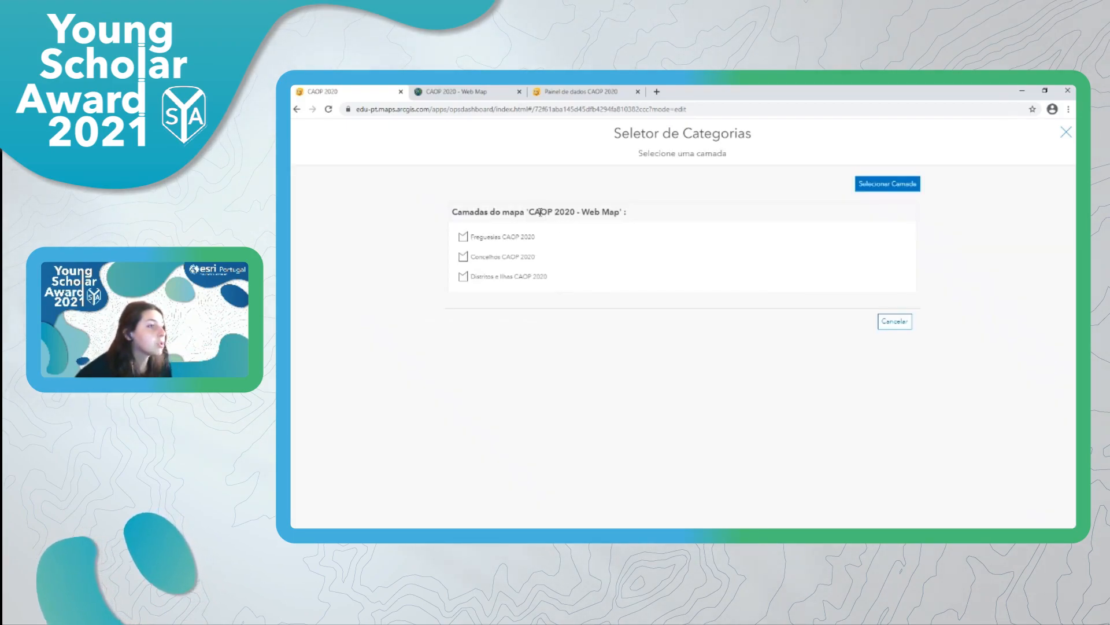
click(491, 278)
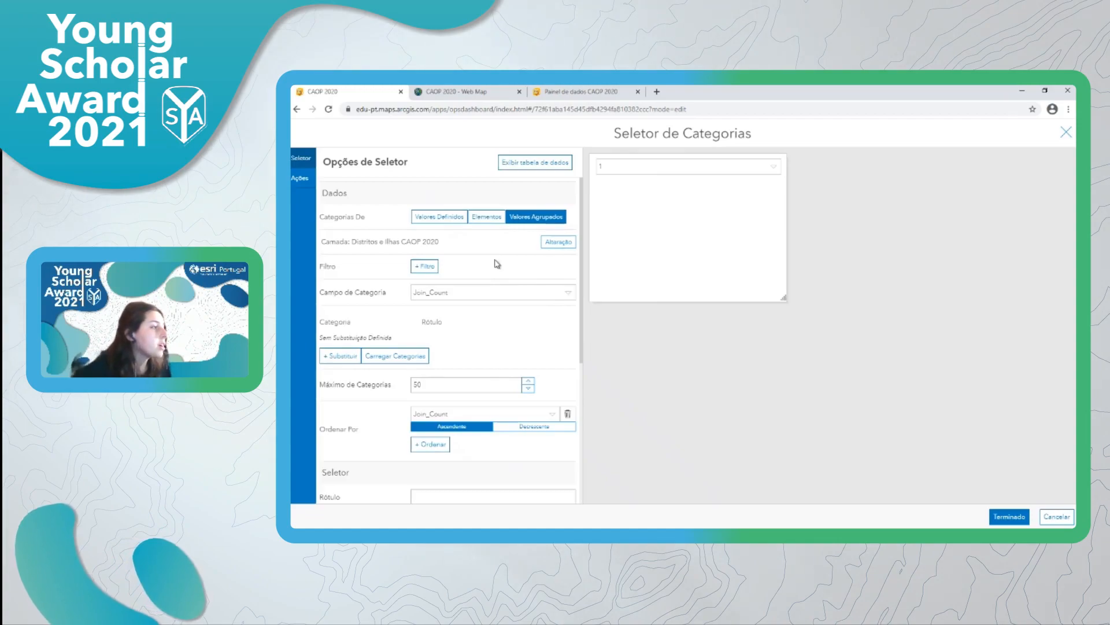
Step: Set the selector's category field to DISTRITO_ILHA_DSG and check the district and island options in the preview
click(516, 292)
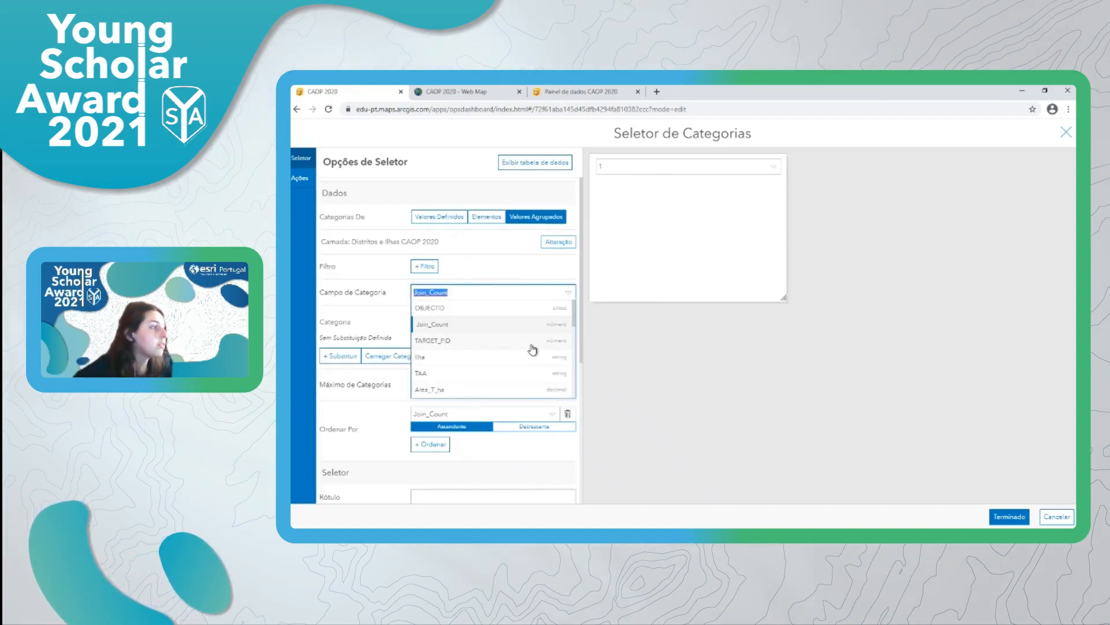
scroll(533, 349, down, 1)
scroll(533, 349, down, 1)
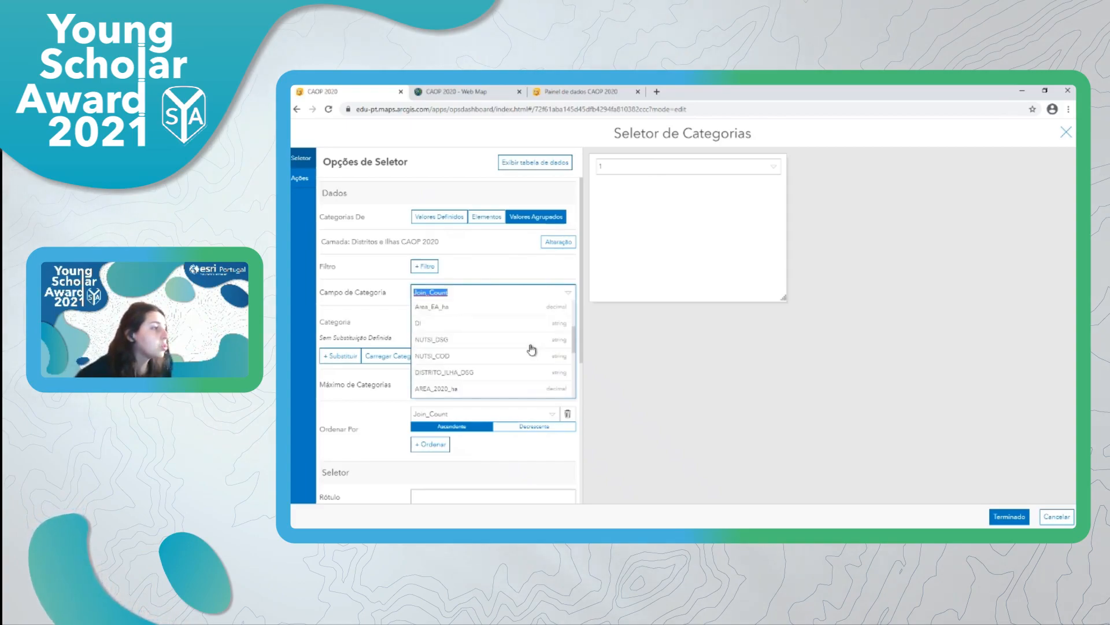
click(465, 373)
click(754, 175)
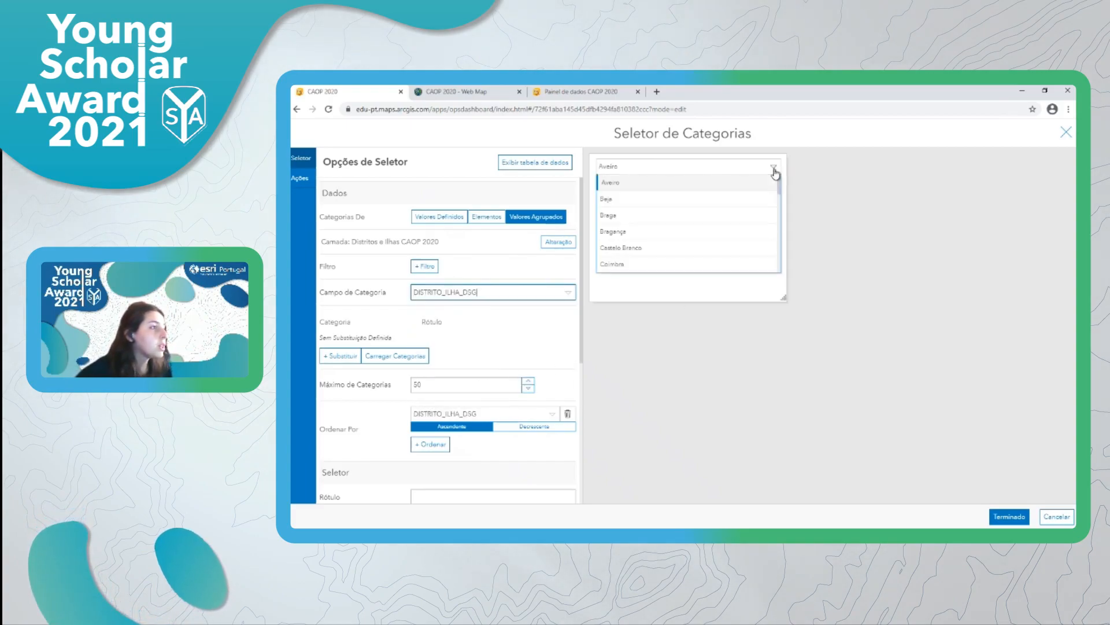
click(574, 321)
scroll(536, 321, down, 2)
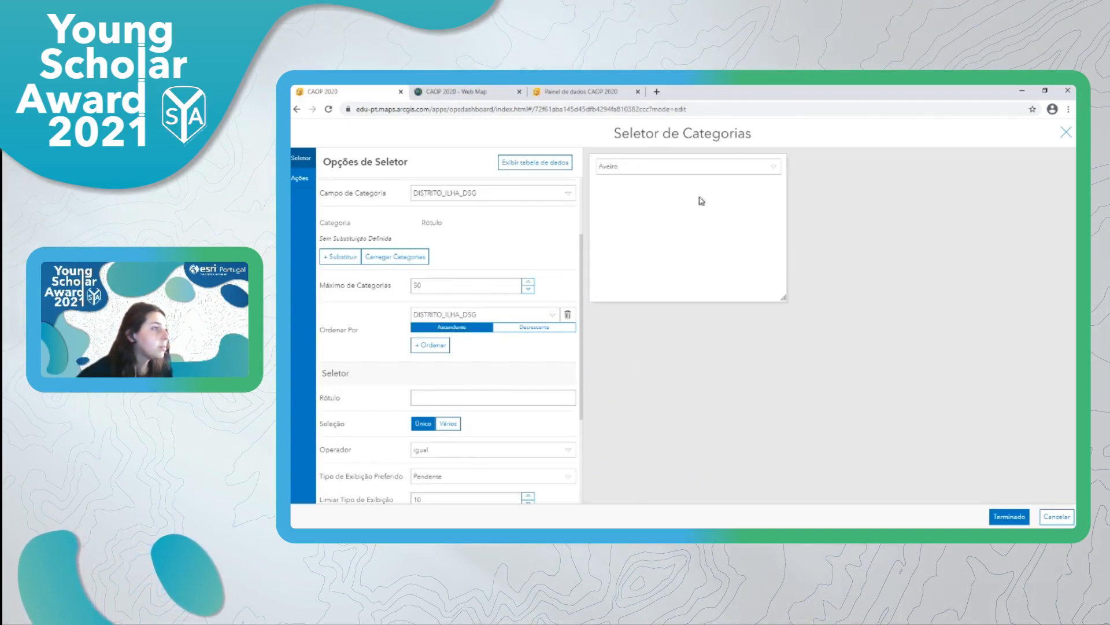
click(770, 167)
click(821, 183)
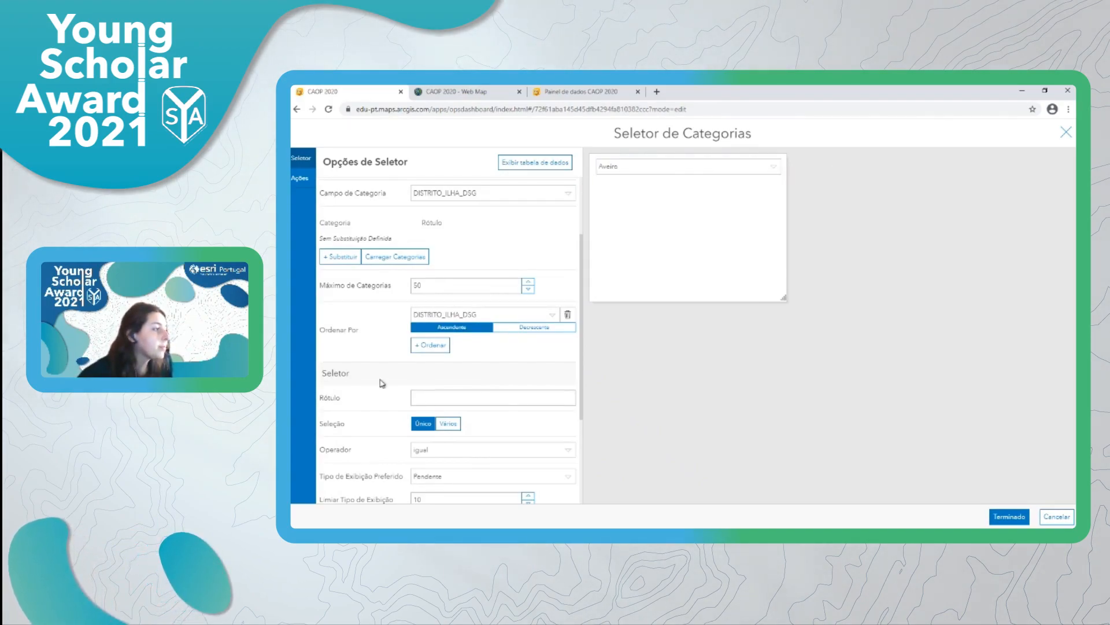
Step: Enable the selector's none option (Opção Nenhum) with the label Nenhum and check the options in the preview
scroll(370, 338, down, 2)
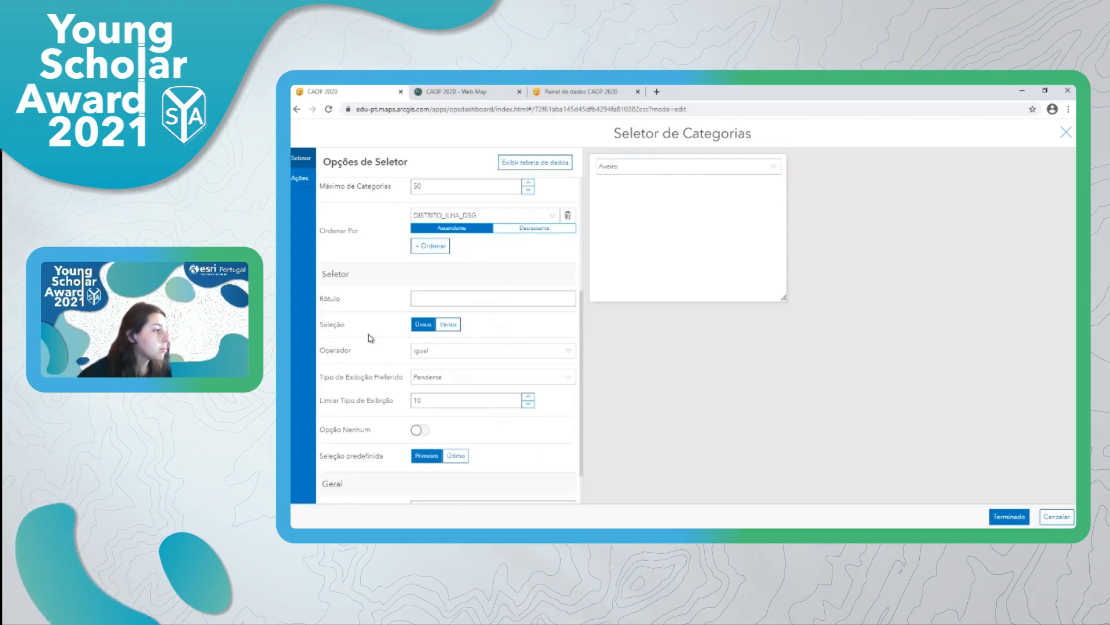
click(425, 431)
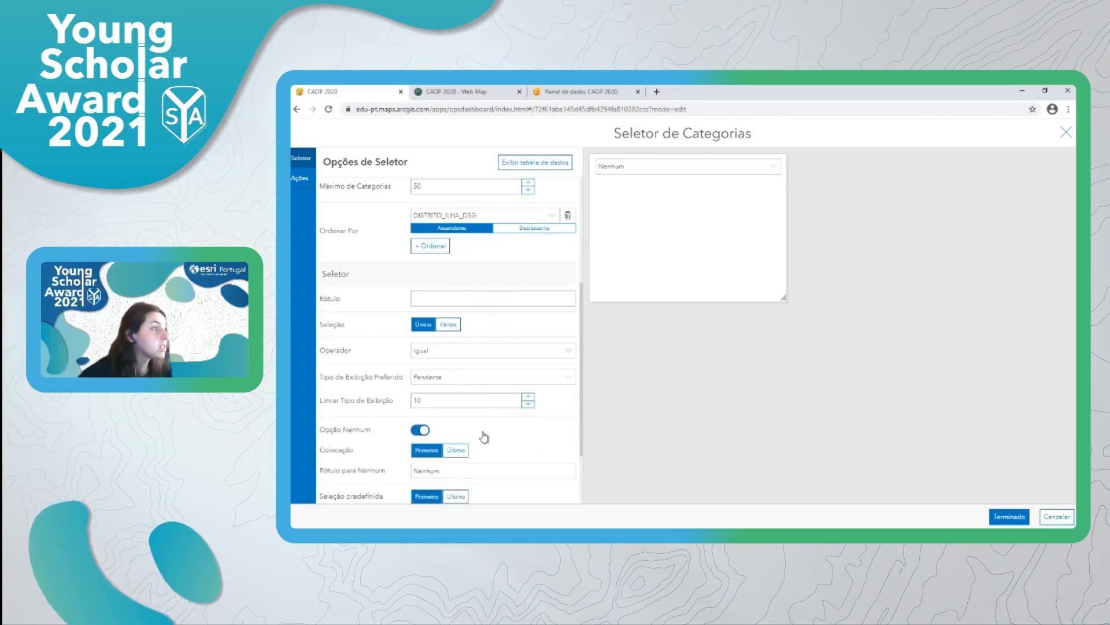
click(775, 167)
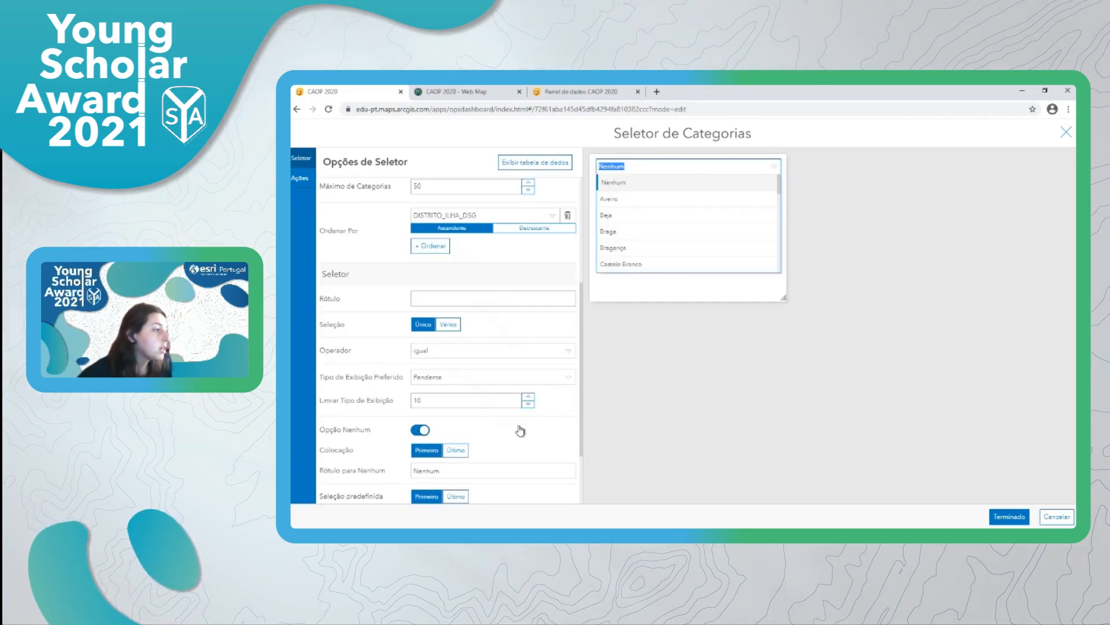
click(421, 430)
click(420, 431)
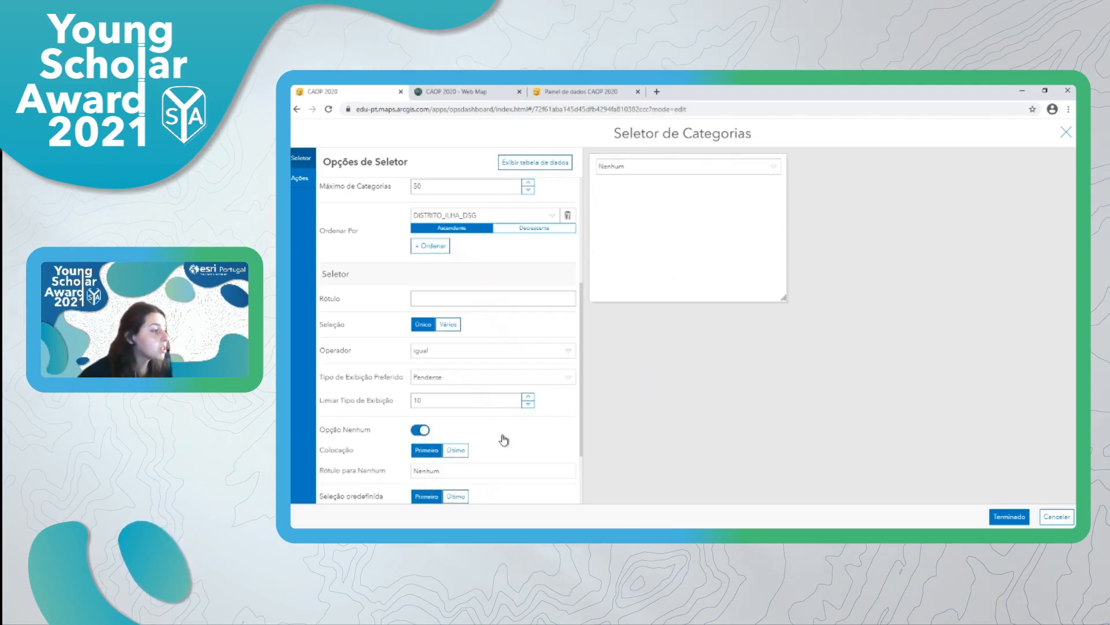
Step: Switch the selector to multiple selection (Vários), re-enable the Nenhum option and check the preview
scroll(568, 433, down, 2)
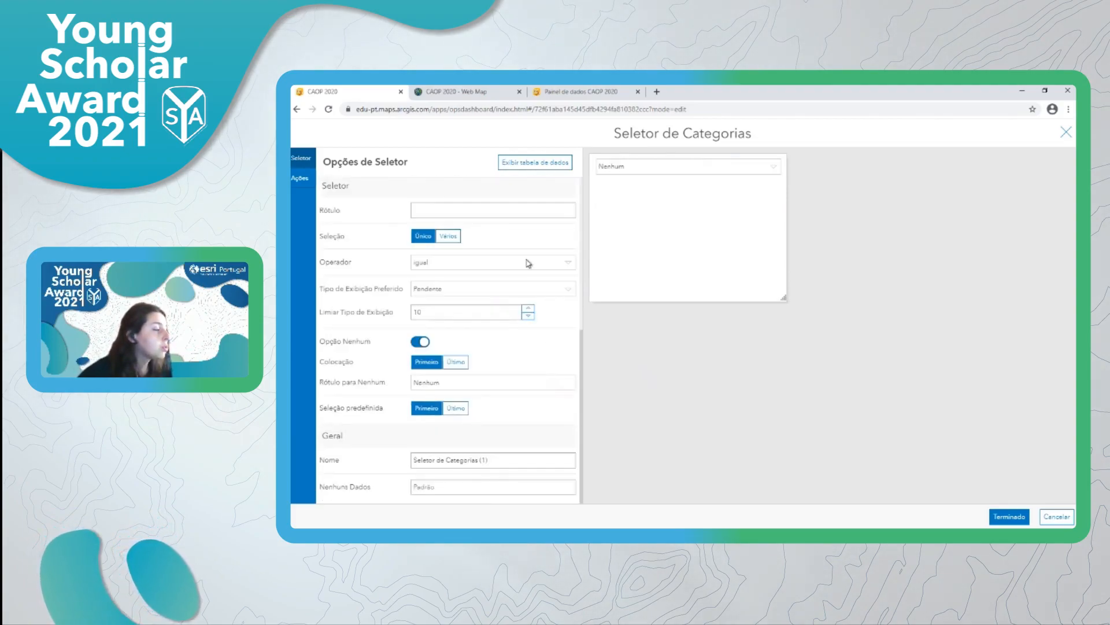
click(454, 237)
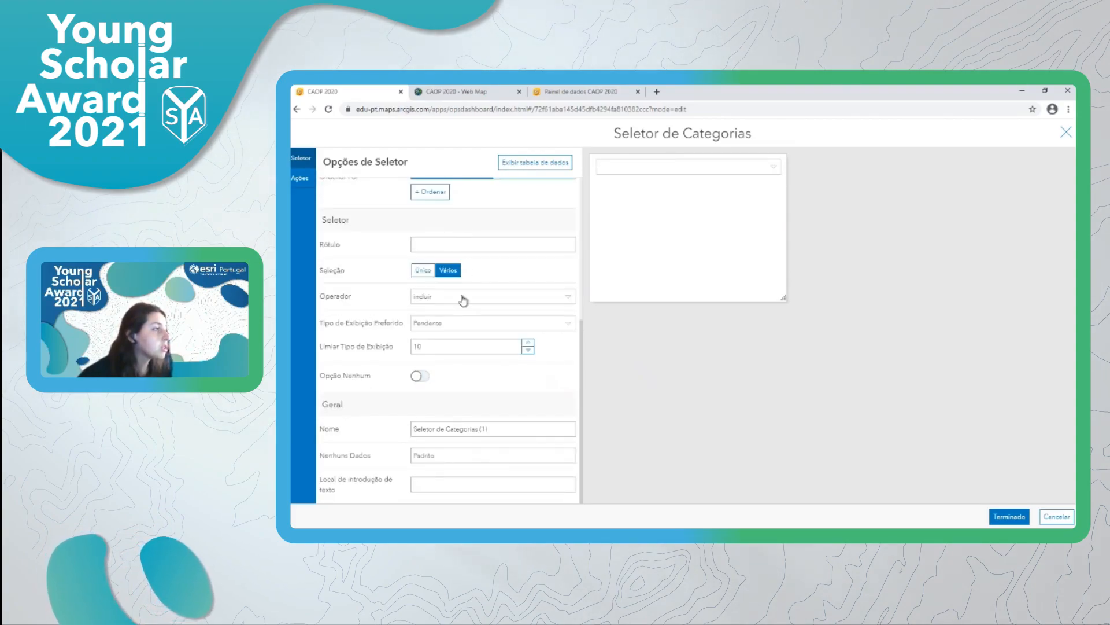
click(419, 375)
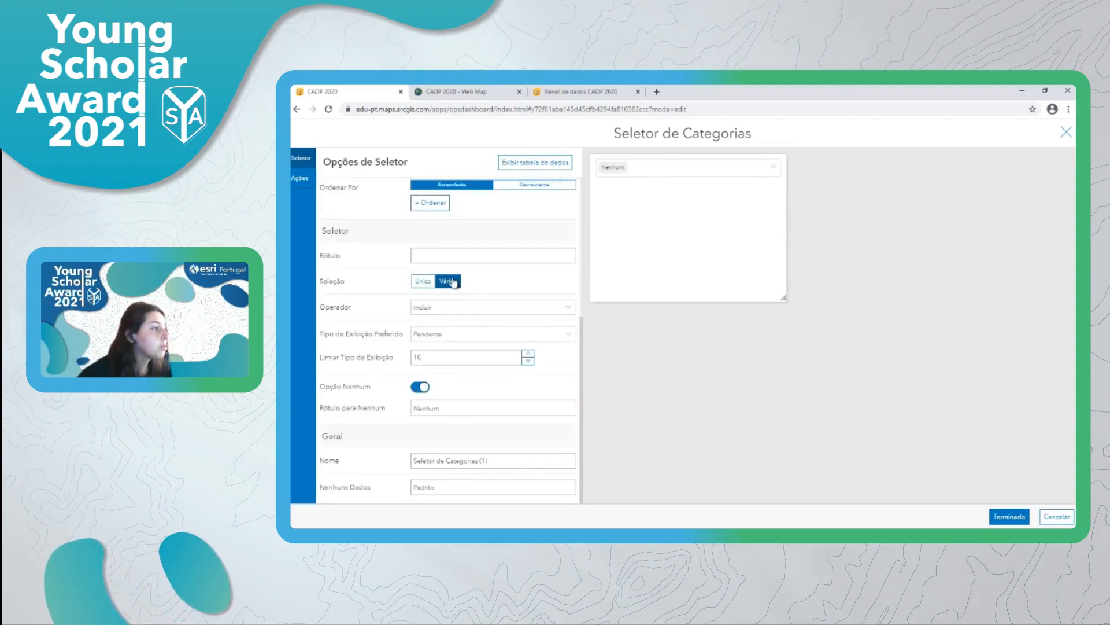
click(718, 169)
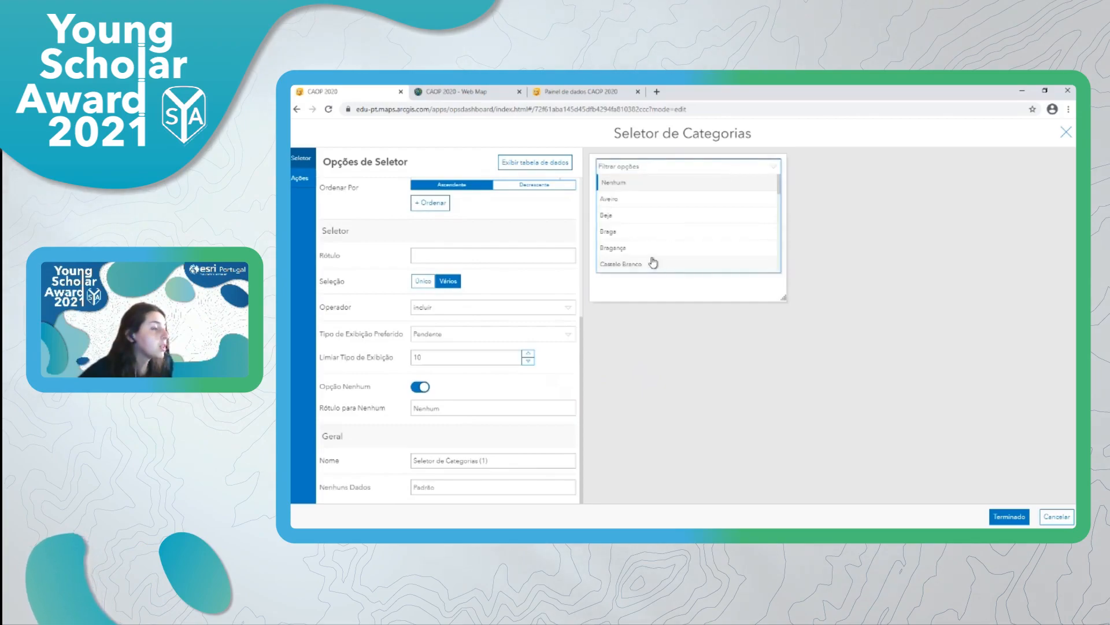
click(566, 288)
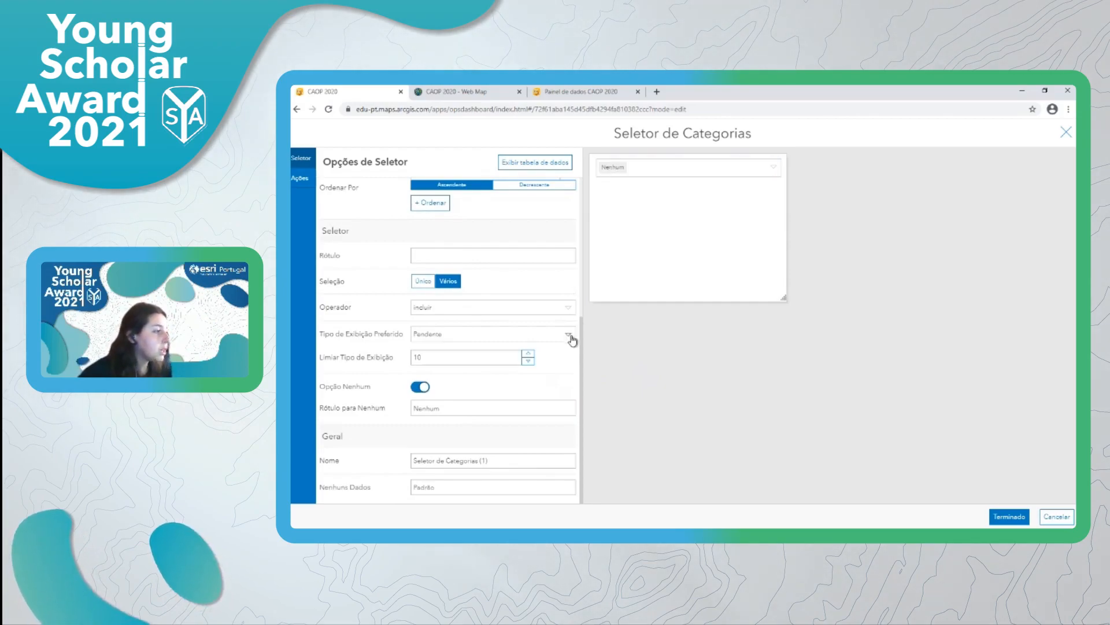
Step: Examine the preferred display types available for the selector and the Pendente preview list
click(450, 338)
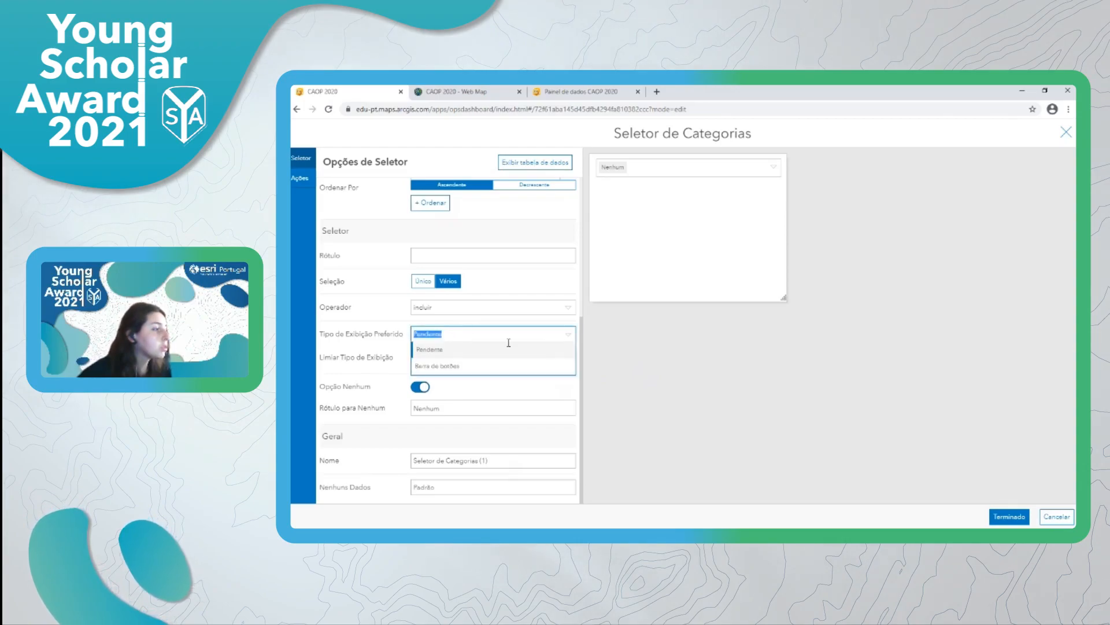
click(780, 173)
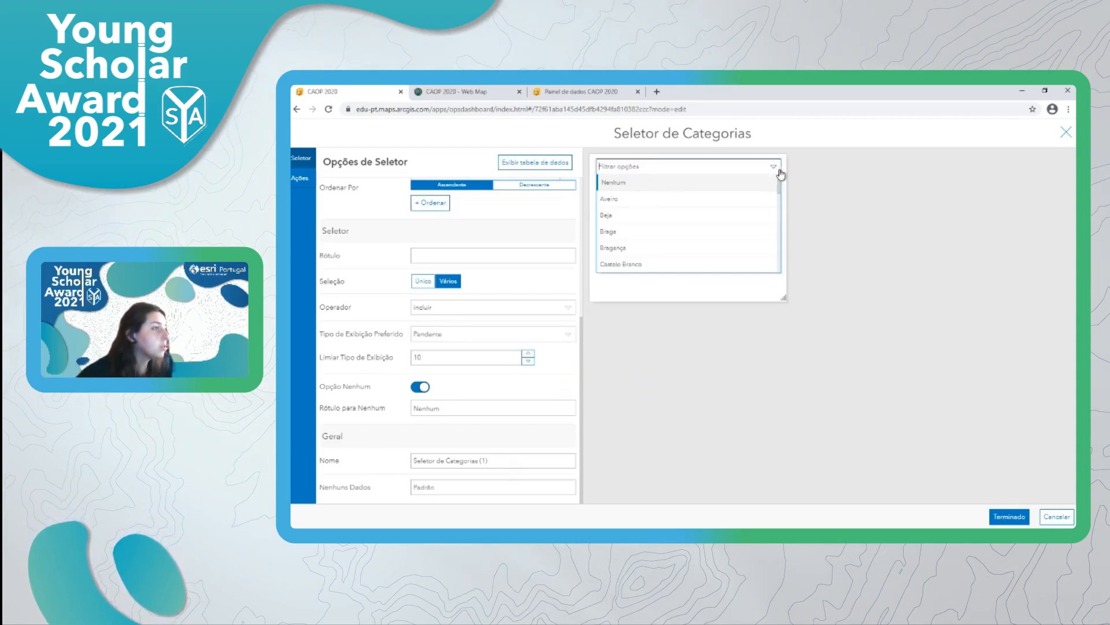
click(570, 371)
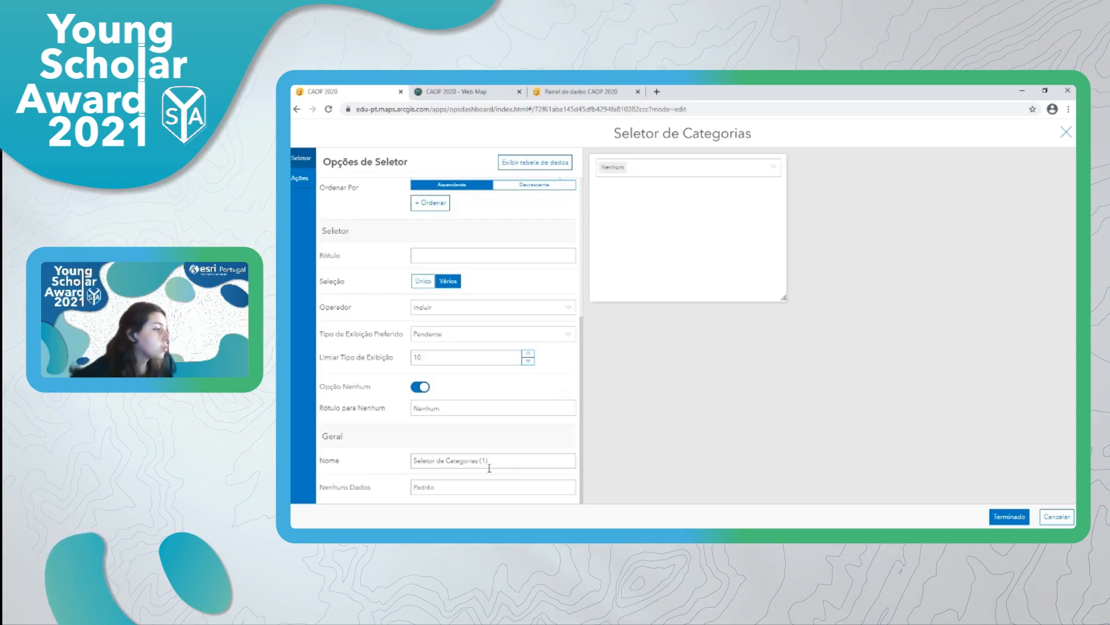
Step: Name the selector "Seletor de Categorias Distritos", check its action options and accept it into the header
drag(494, 461, 485, 460)
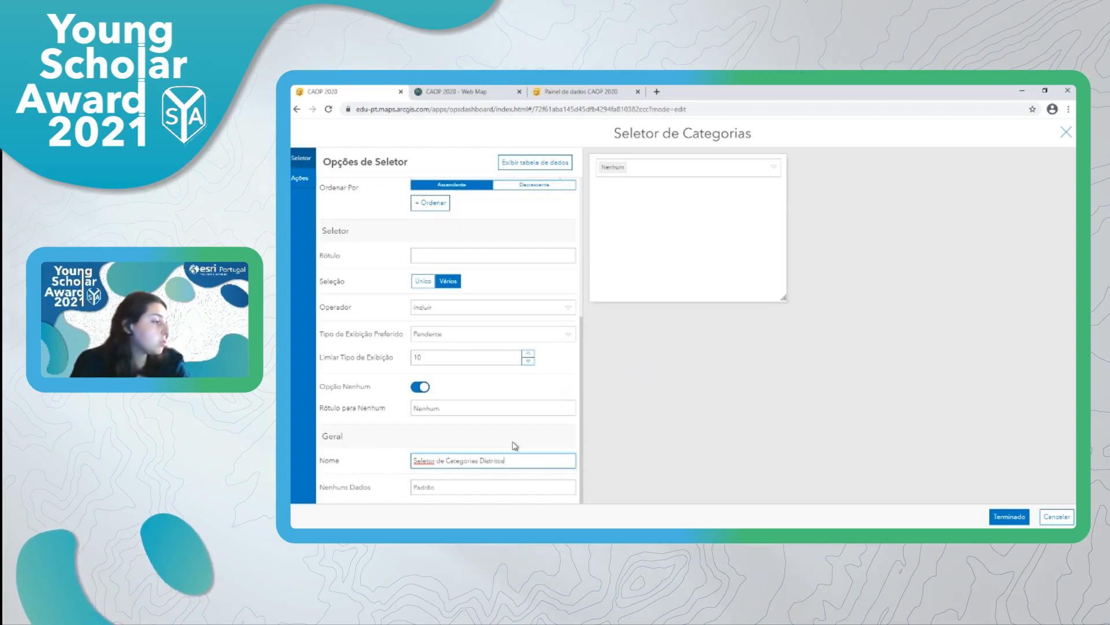
scroll(493, 389, up, 5)
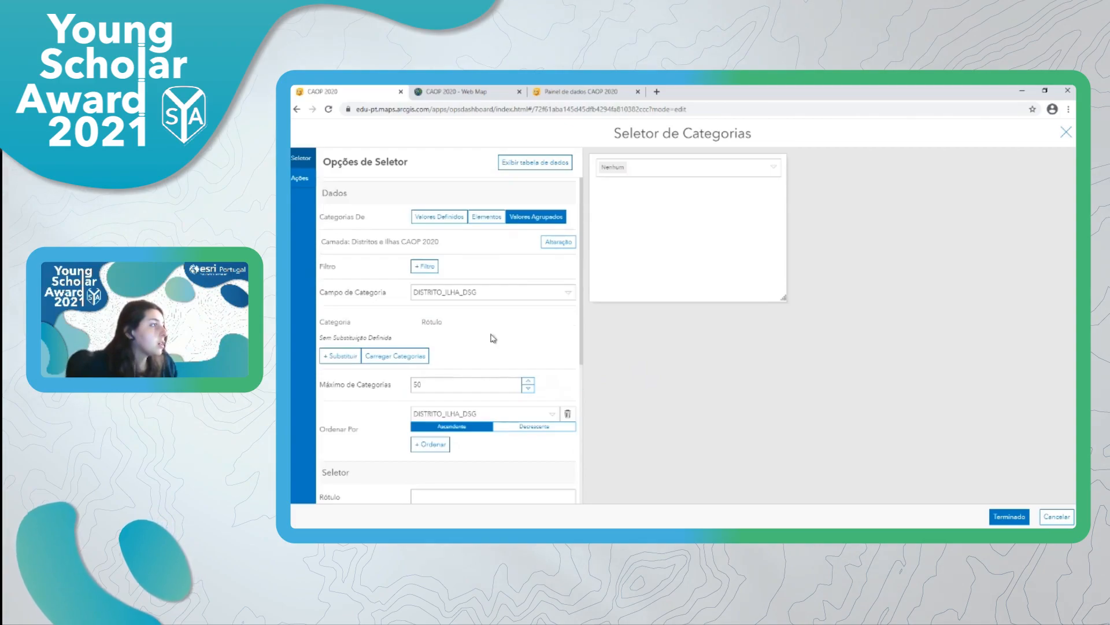
click(300, 178)
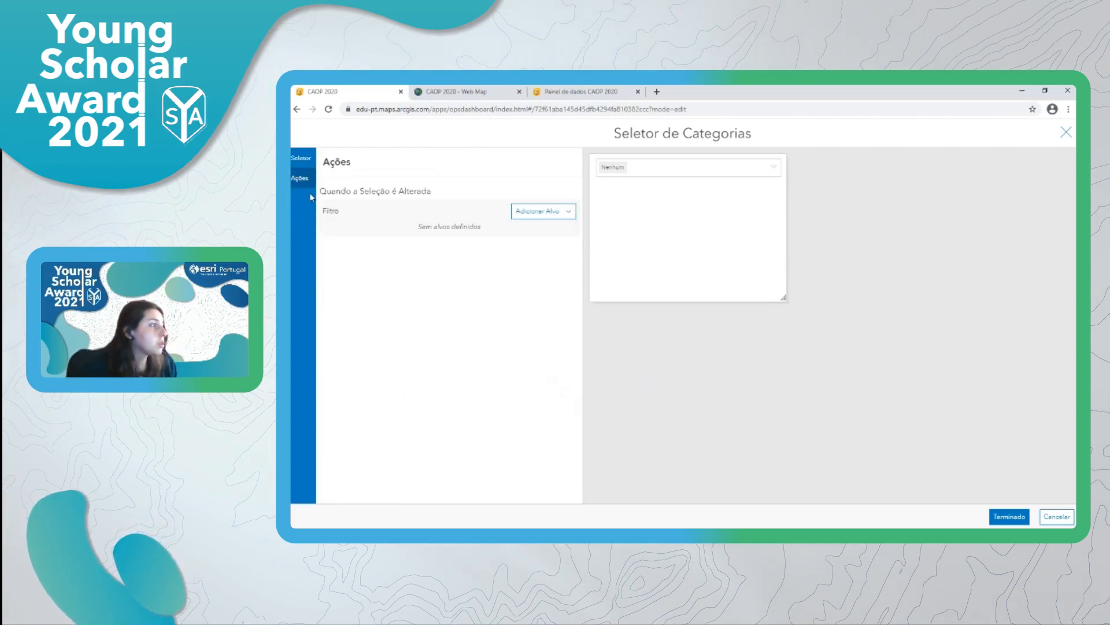
click(301, 158)
scroll(387, 272, down, 5)
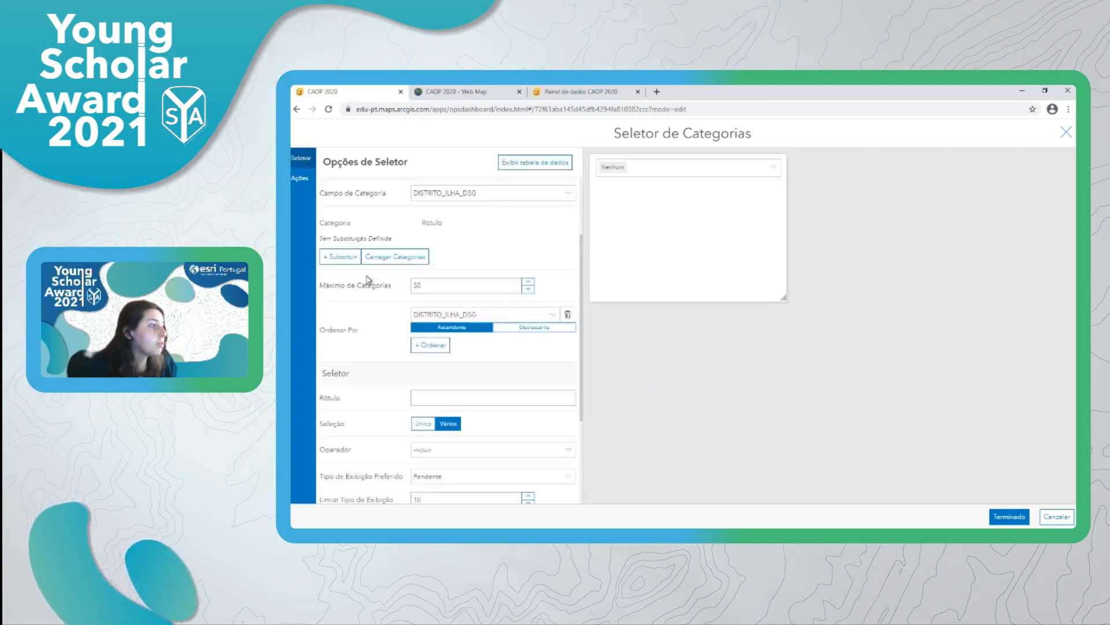
click(1009, 517)
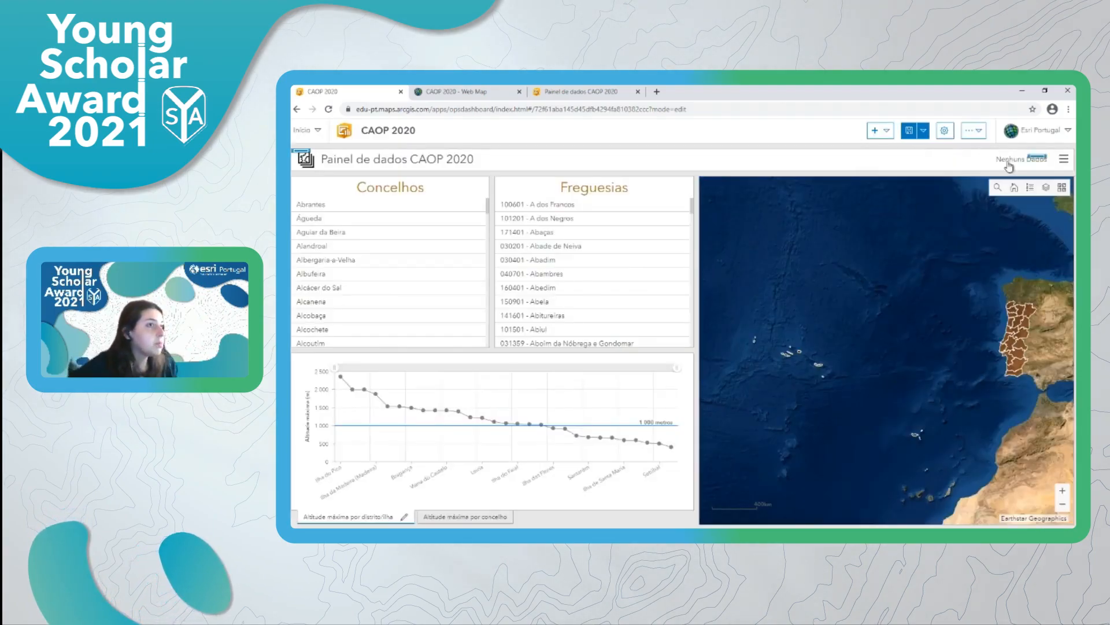
Step: Test the header selector with Bragança, return it to Nenhum and save the dashboard
click(1037, 159)
scroll(999, 282, down, 5)
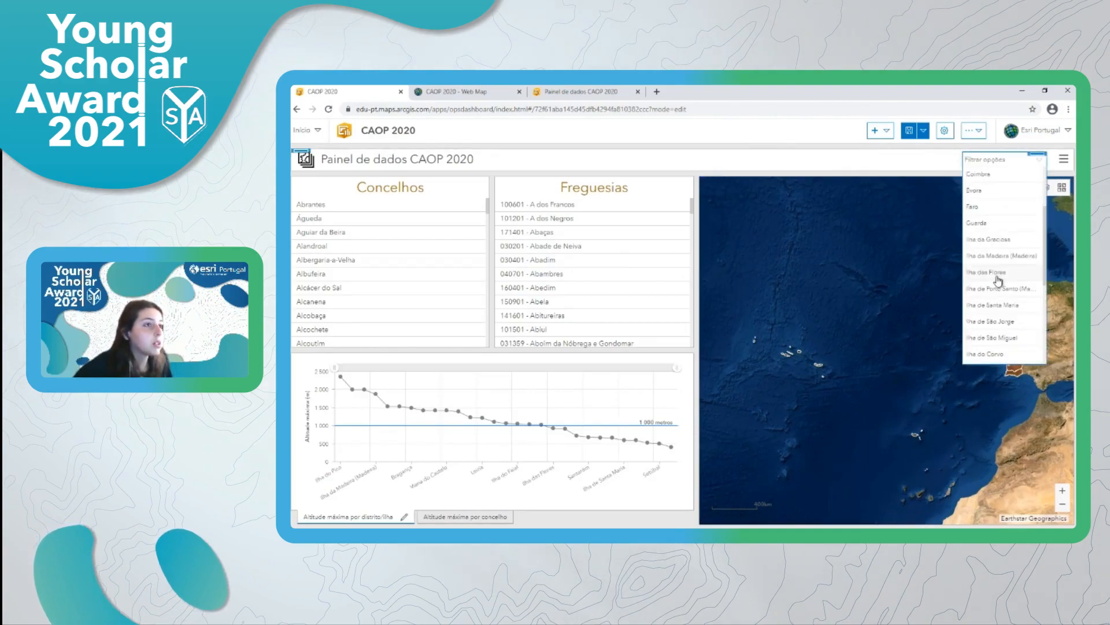
scroll(1002, 270, up, 5)
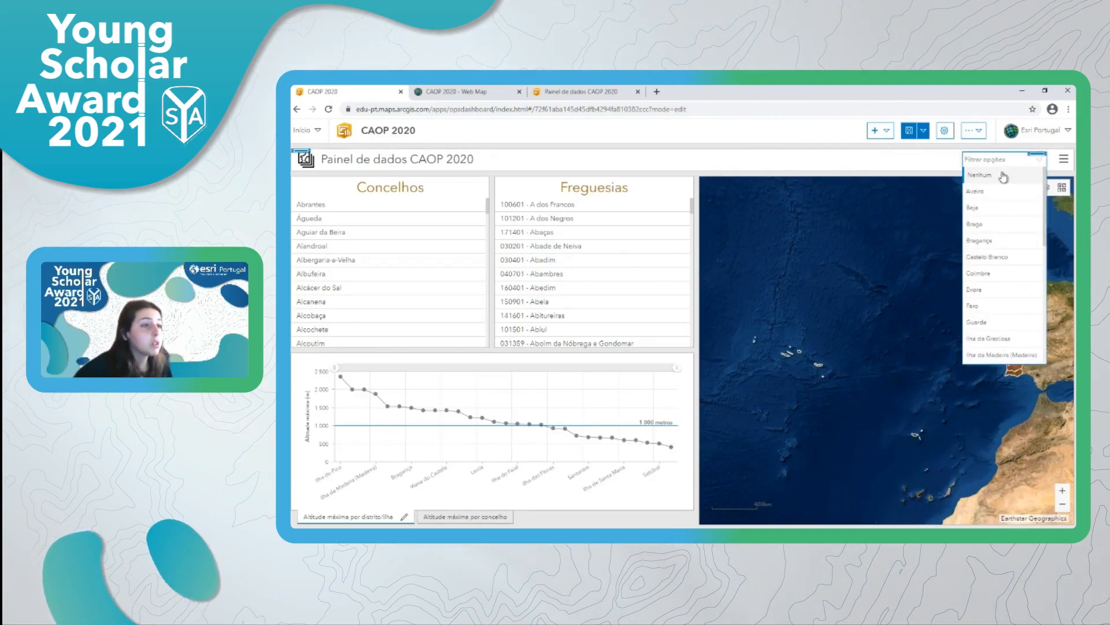
click(980, 240)
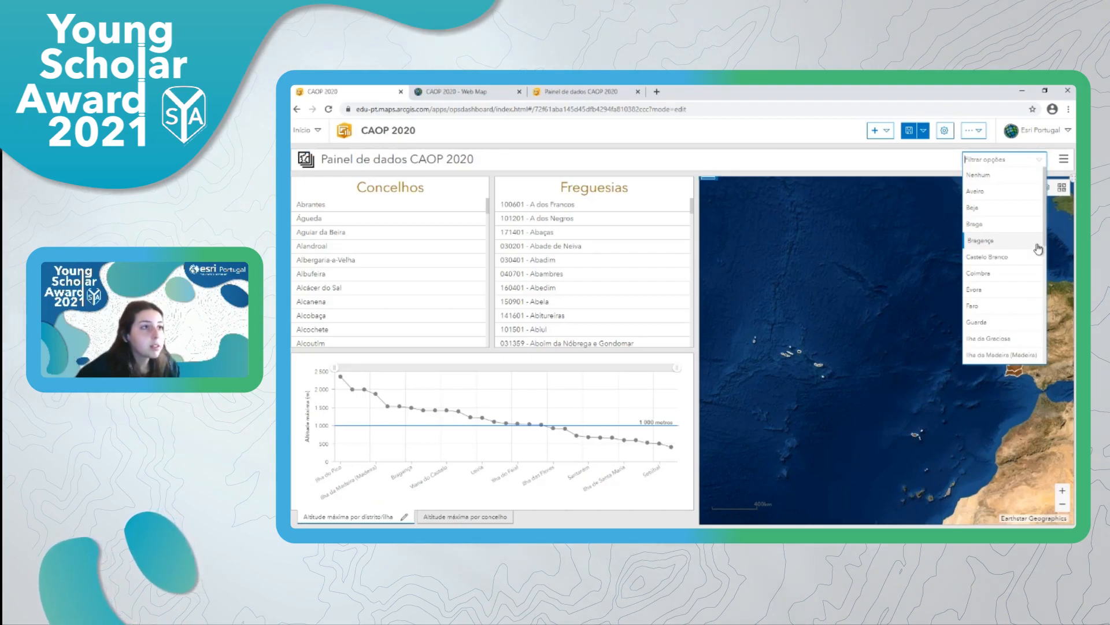
click(996, 176)
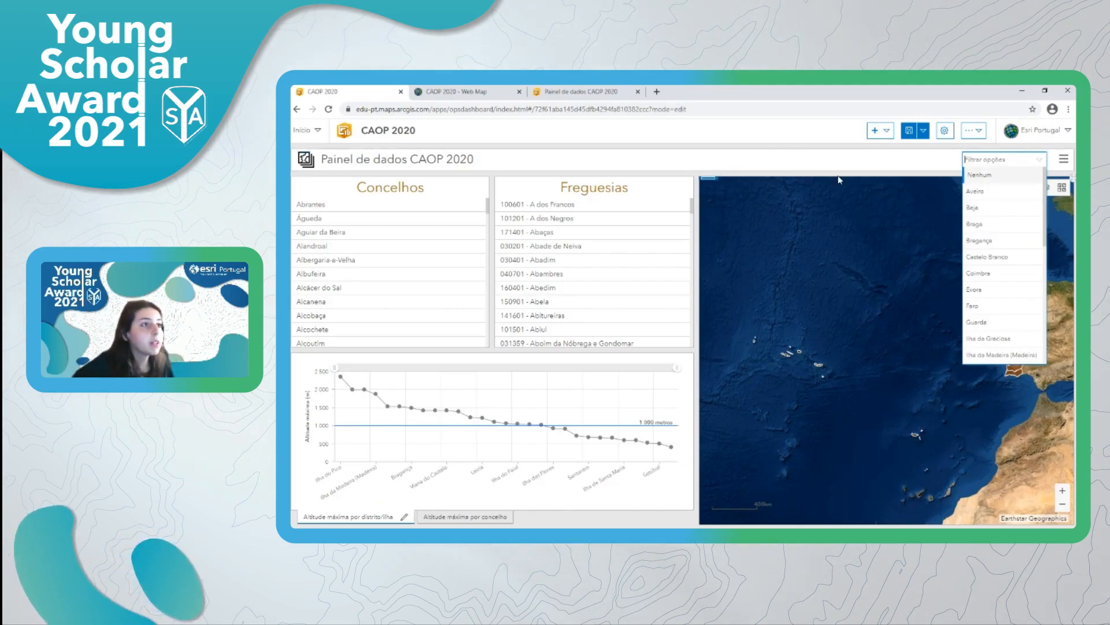
click(852, 148)
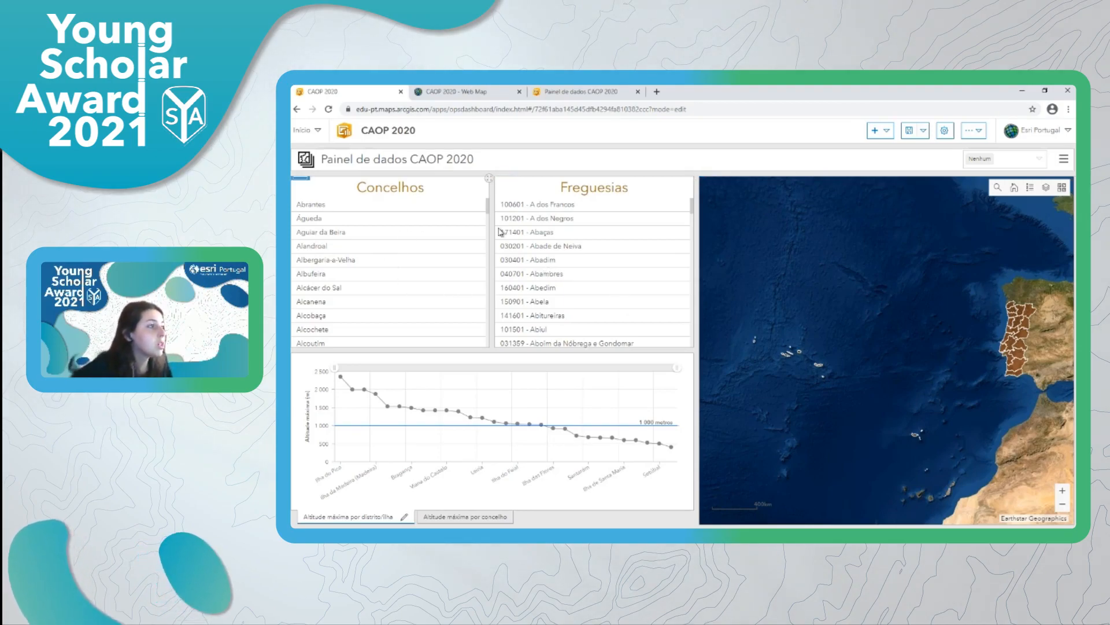
Step: Add another category selector to the header with one defined text value displayed as "Limpar"
mouse_move(302, 168)
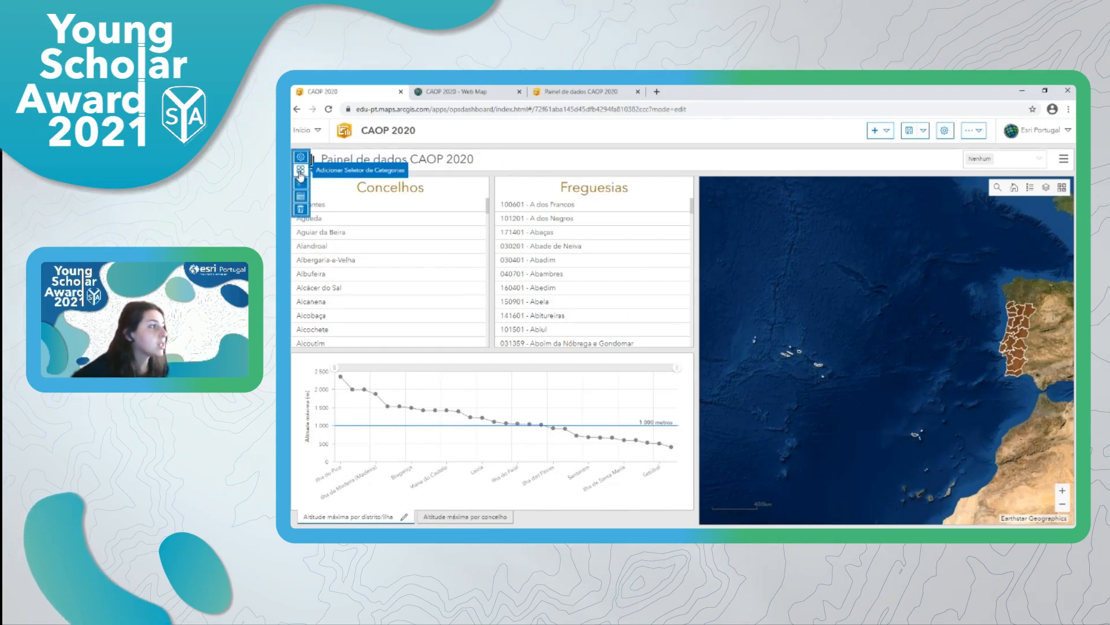
click(326, 174)
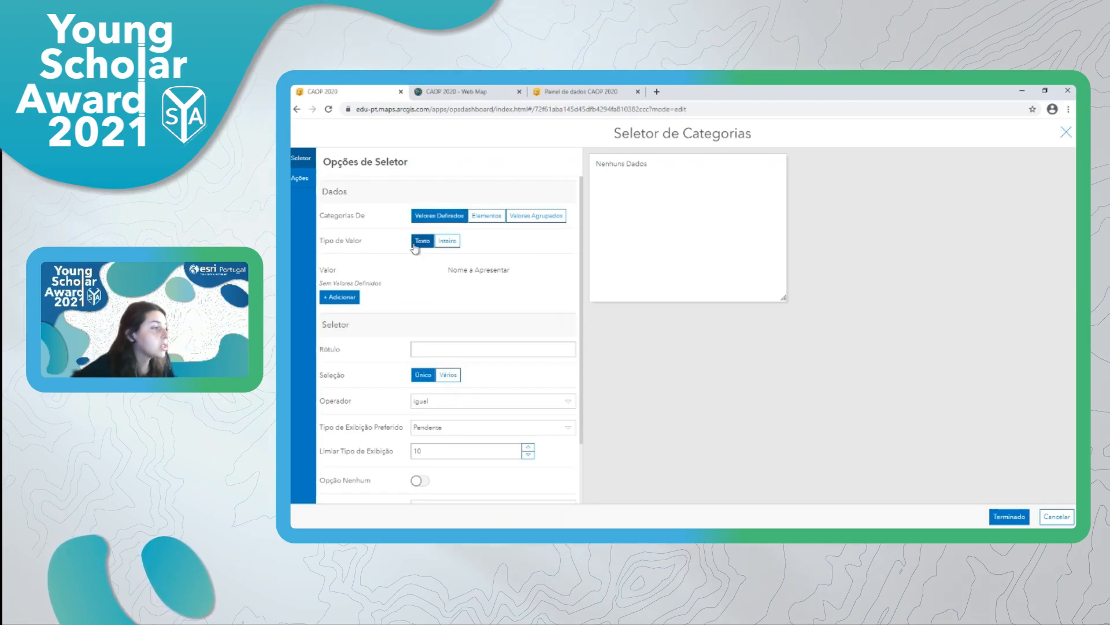
click(338, 302)
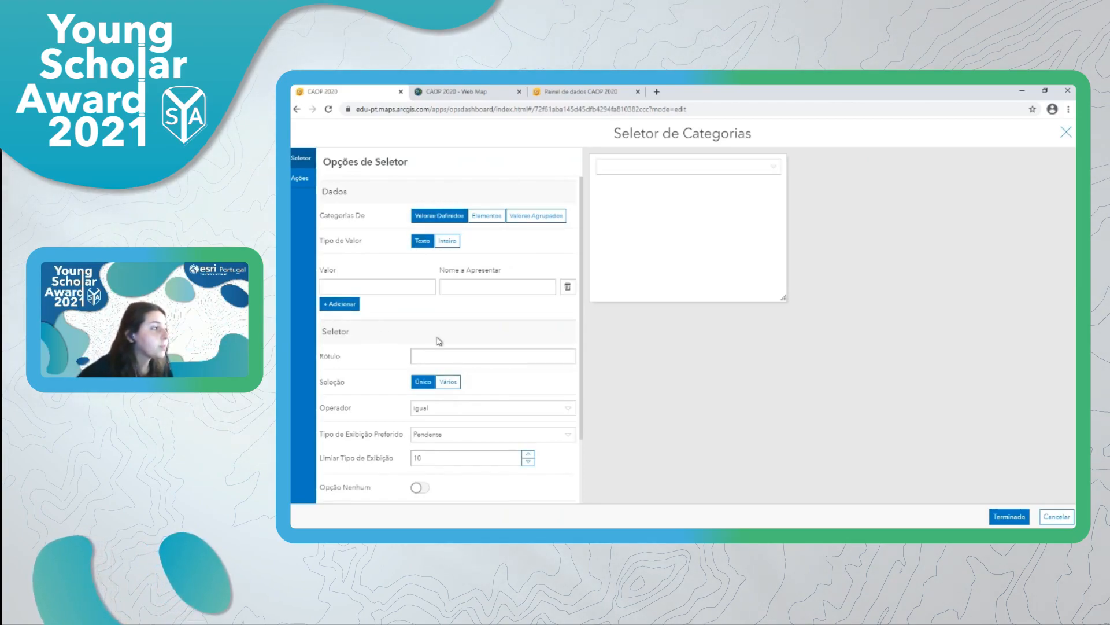
click(395, 287)
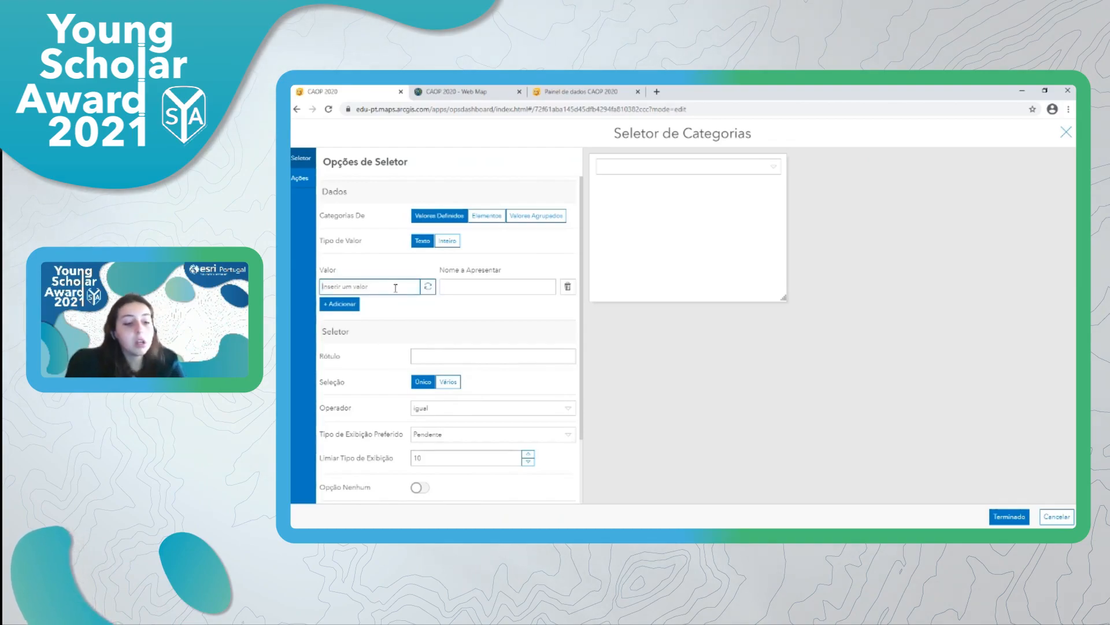
text(1)
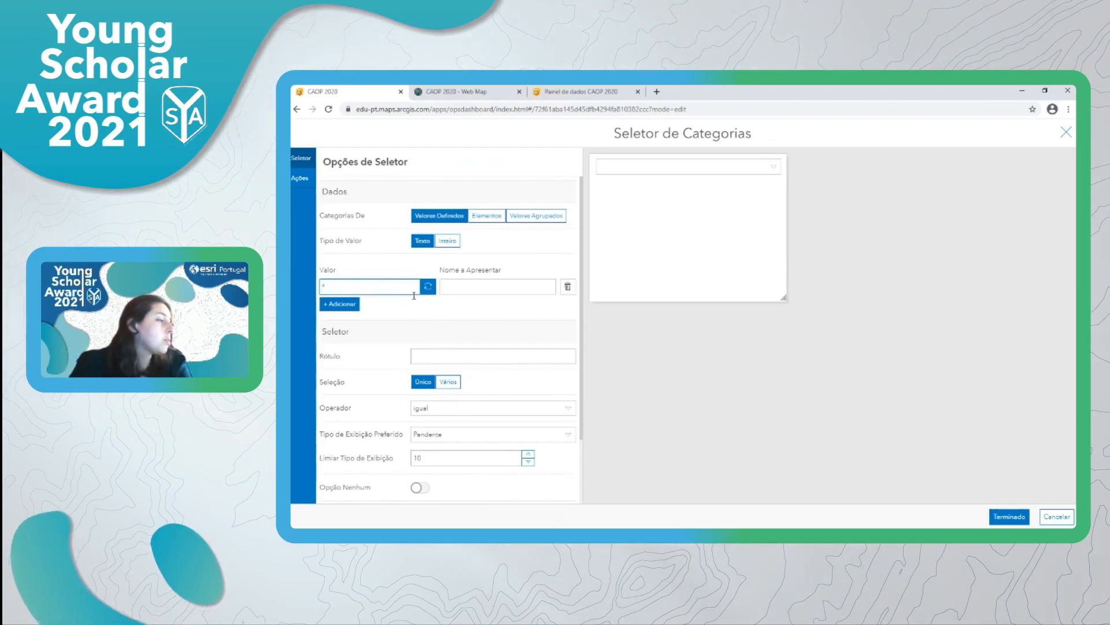
click(431, 310)
click(463, 287)
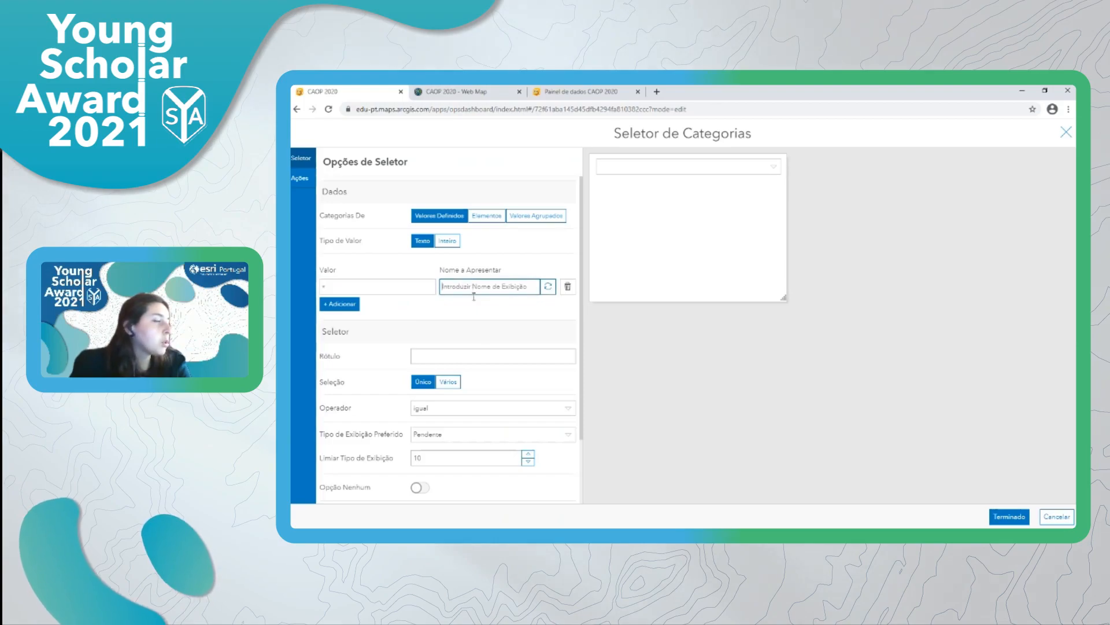
text(Limpar)
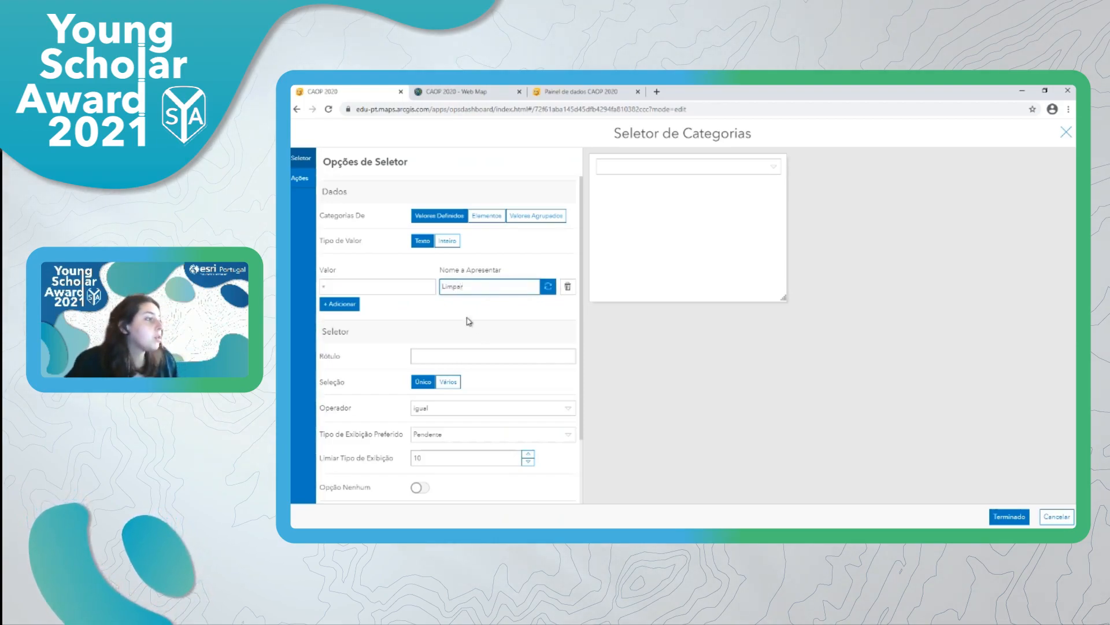
click(469, 321)
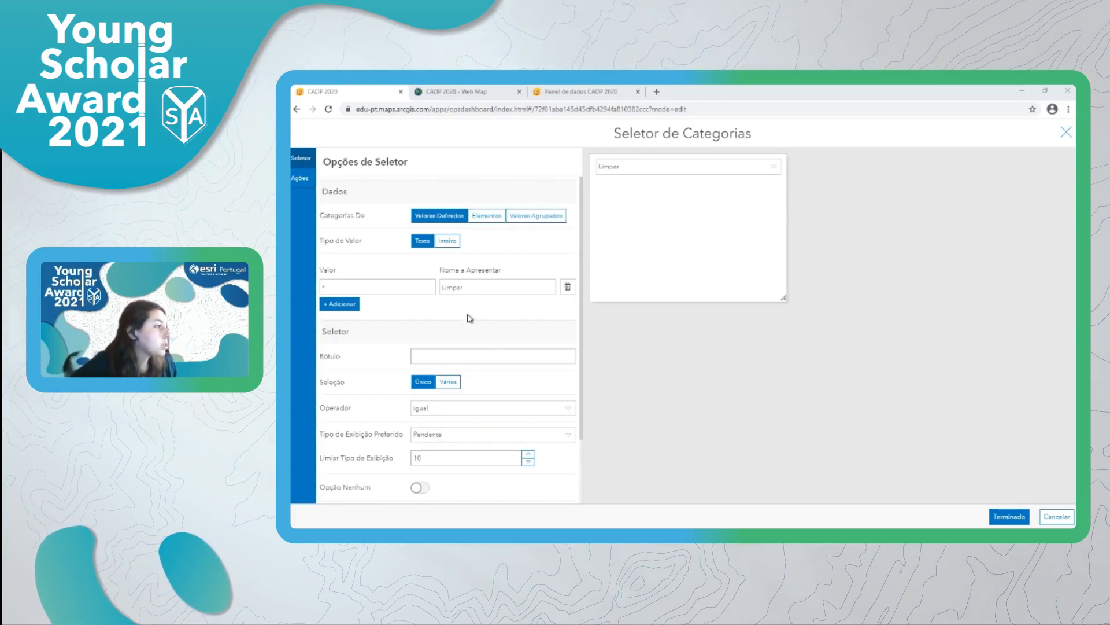
Step: Set the selector's preferred display type to Barra de botões and enable its Nenhum option
scroll(438, 337, down, 2)
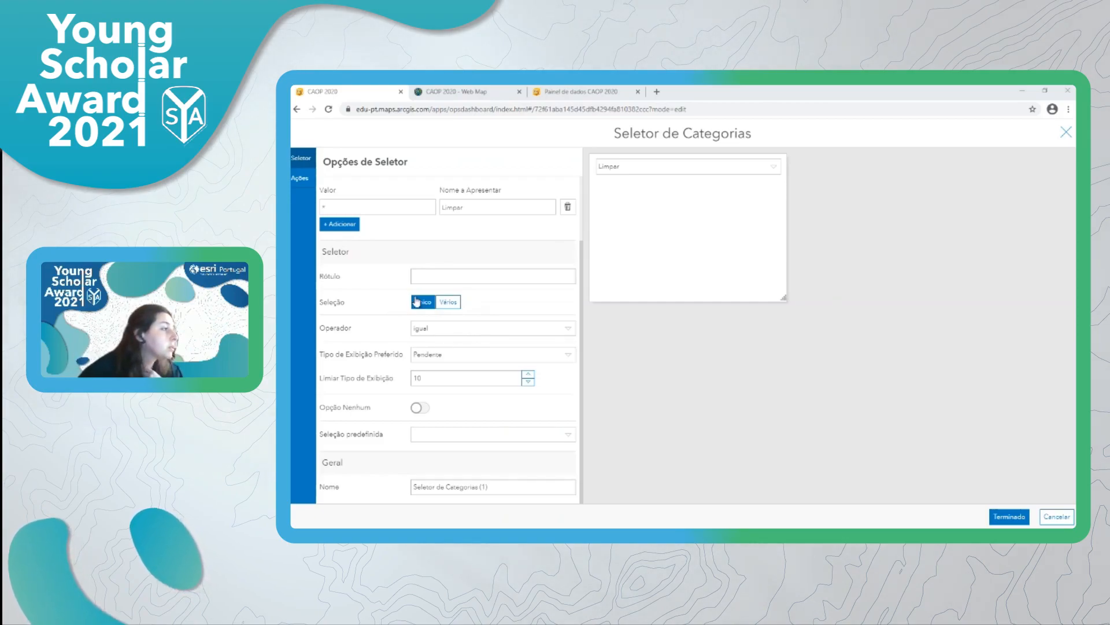
click(431, 357)
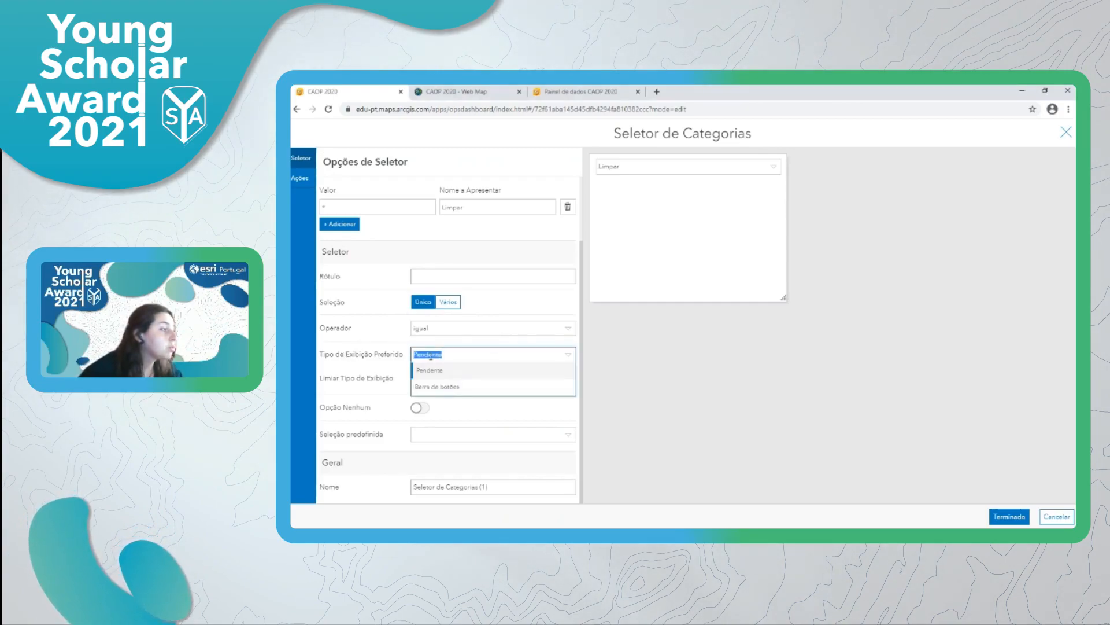
click(445, 391)
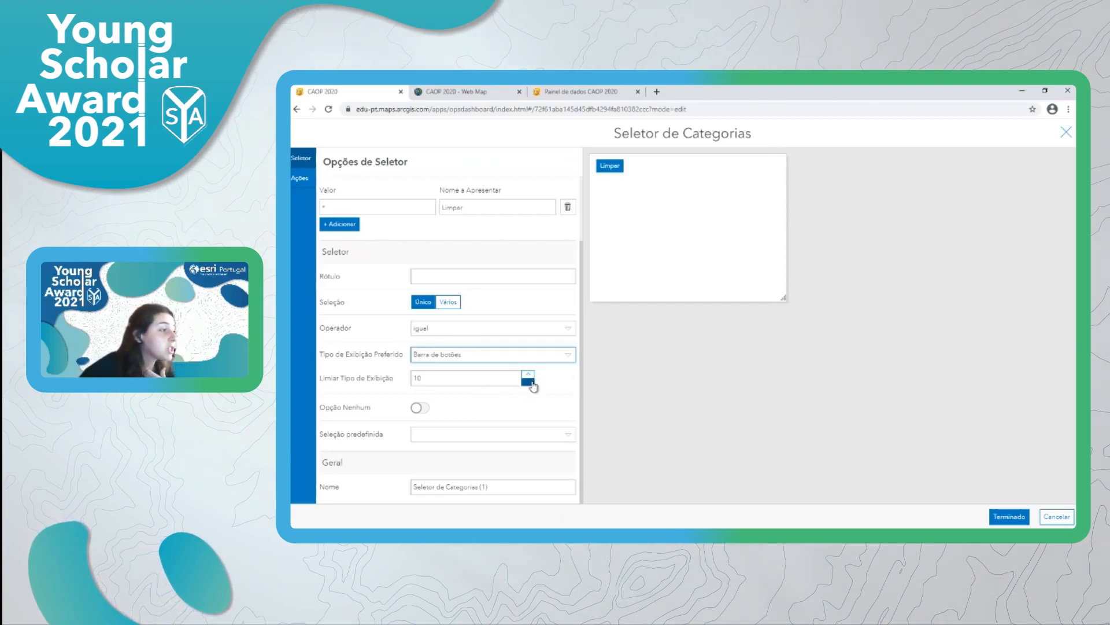
click(419, 408)
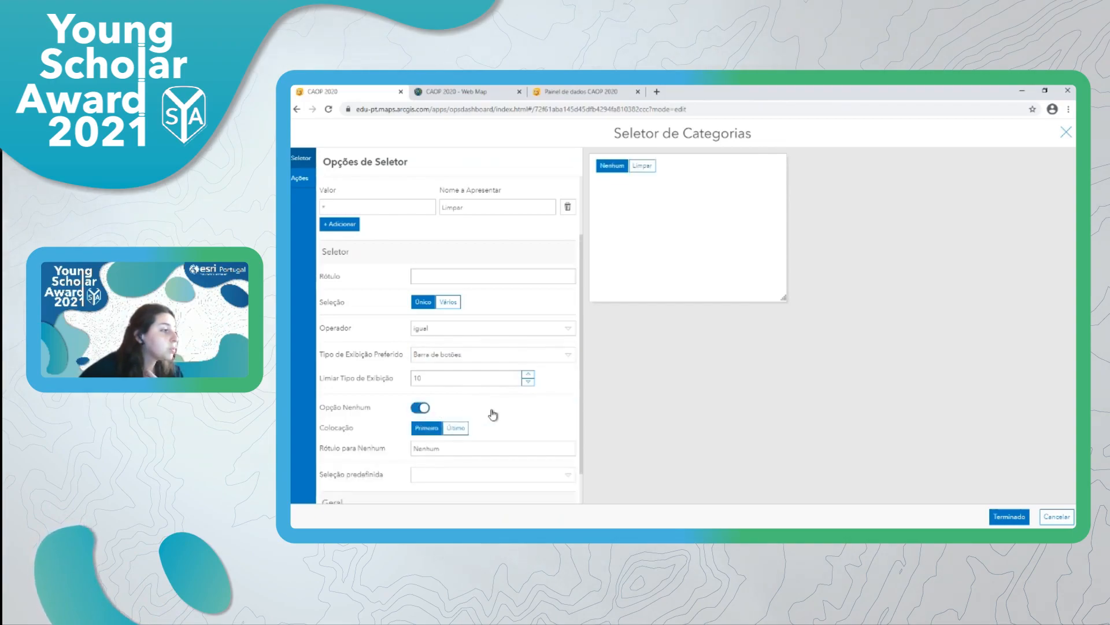
Step: Label the selector's Nenhum option "Atualizar" and set its placement to Último
scroll(497, 410, down, 1)
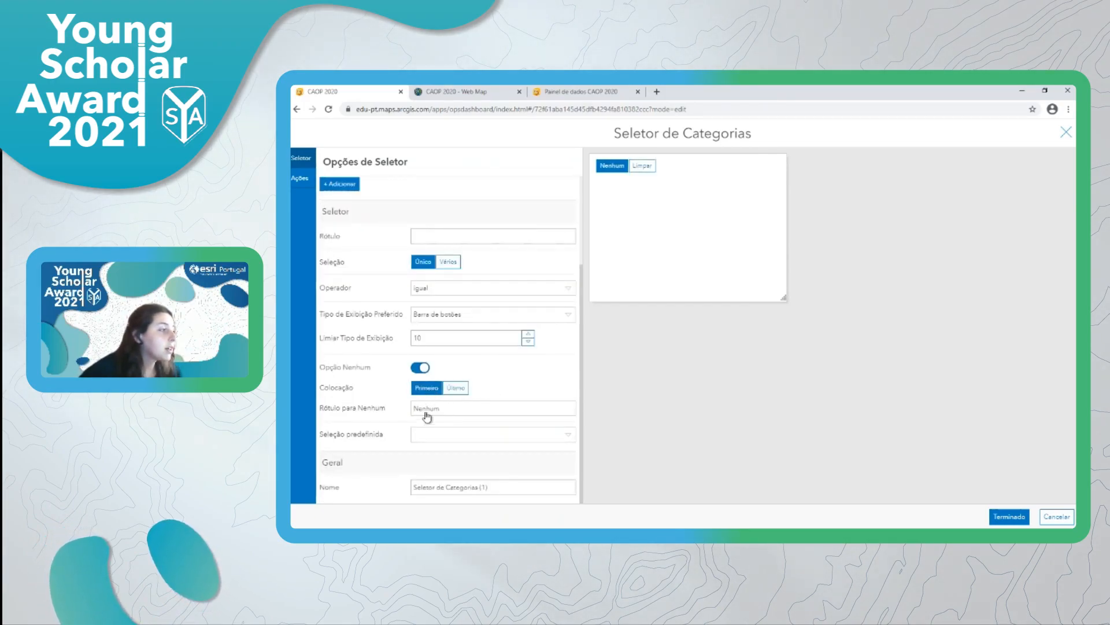
double_click(457, 408)
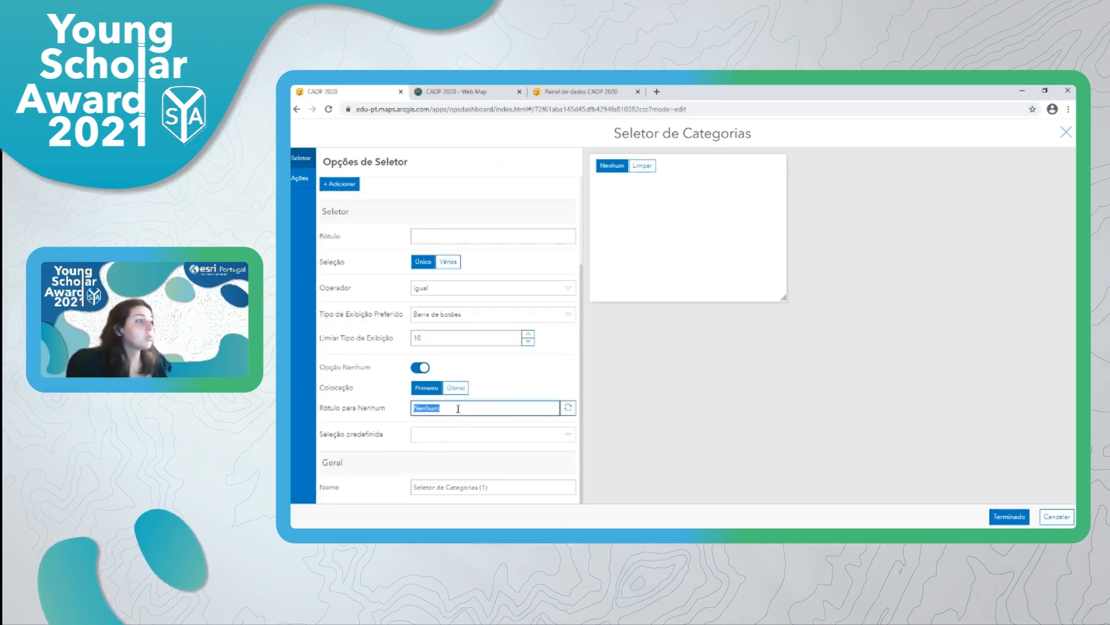
text(A)
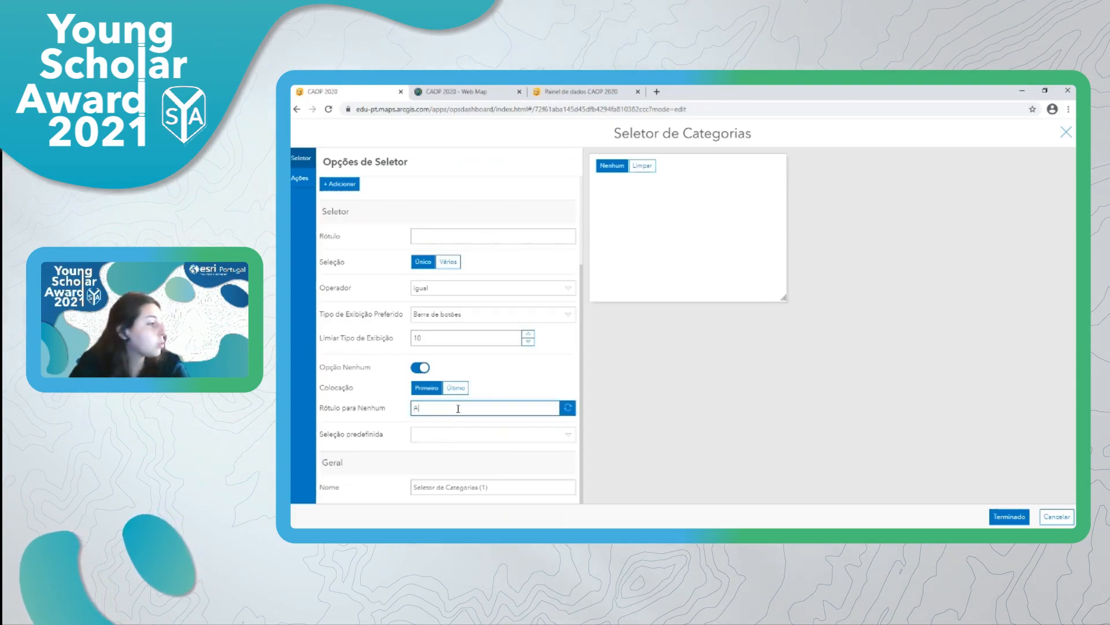
text(tualizar)
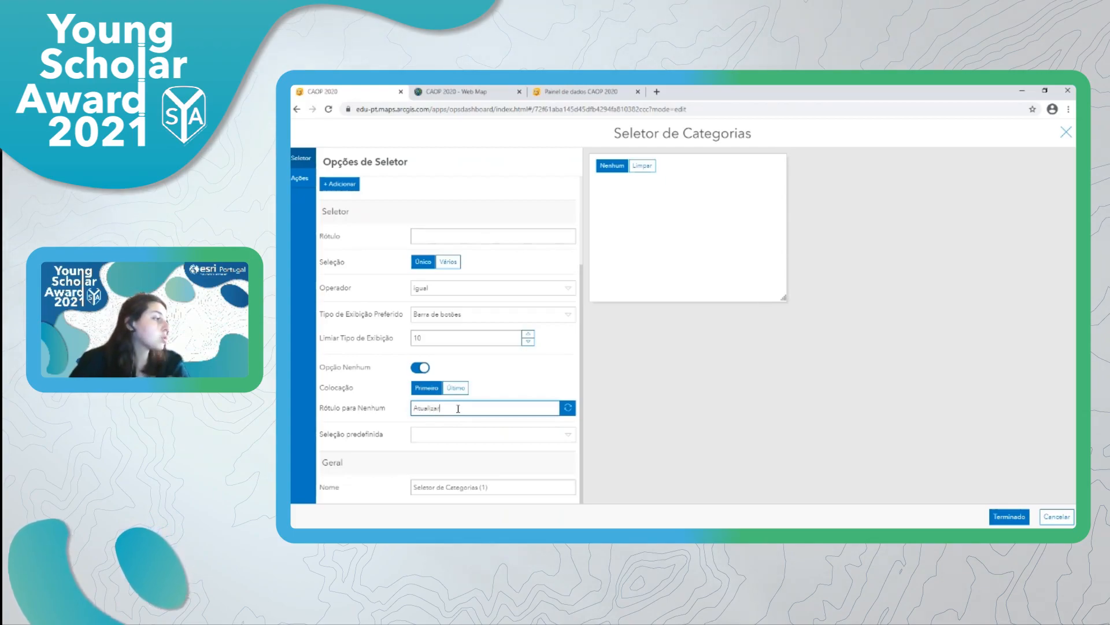
click(507, 394)
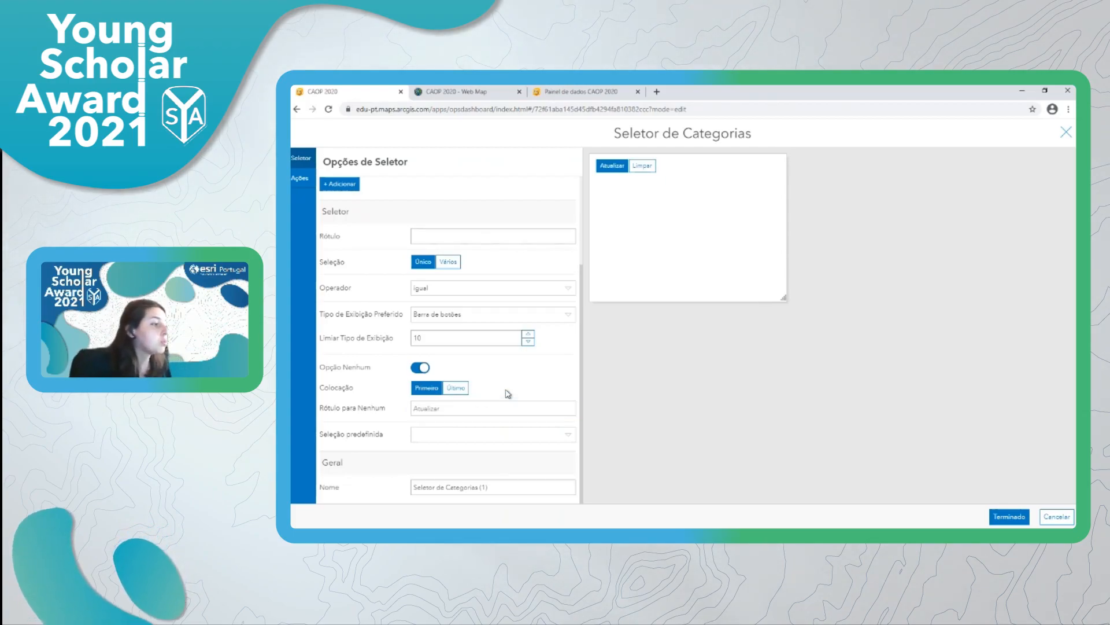
click(456, 390)
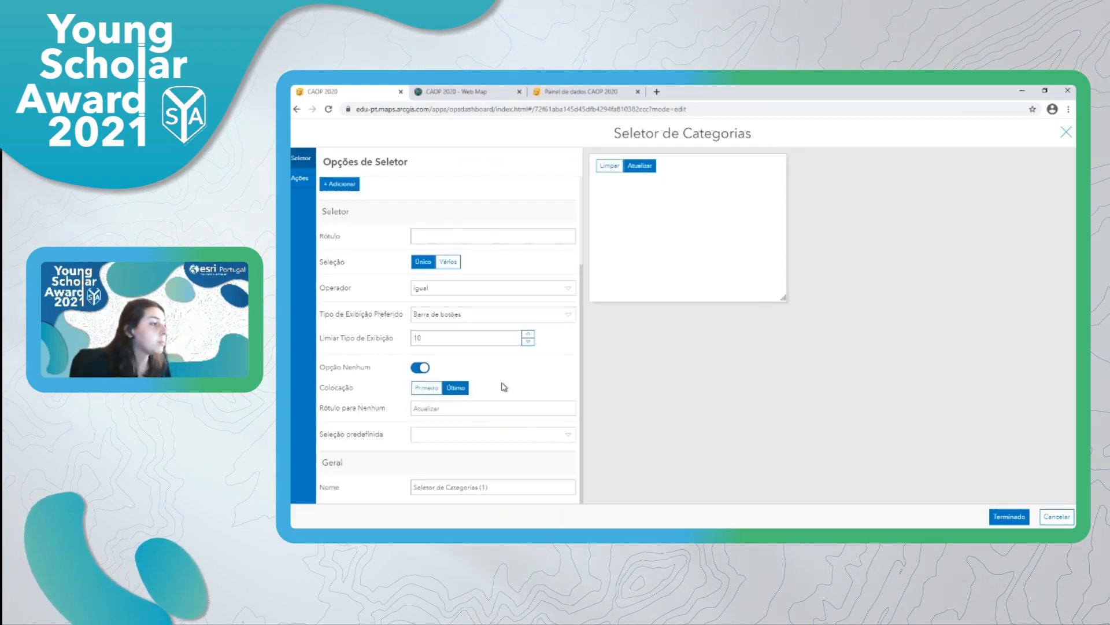
Step: Give the selector the label "Limpar Seleção (Limpar e de seguida Atualizar)"
scroll(550, 370, up, 3)
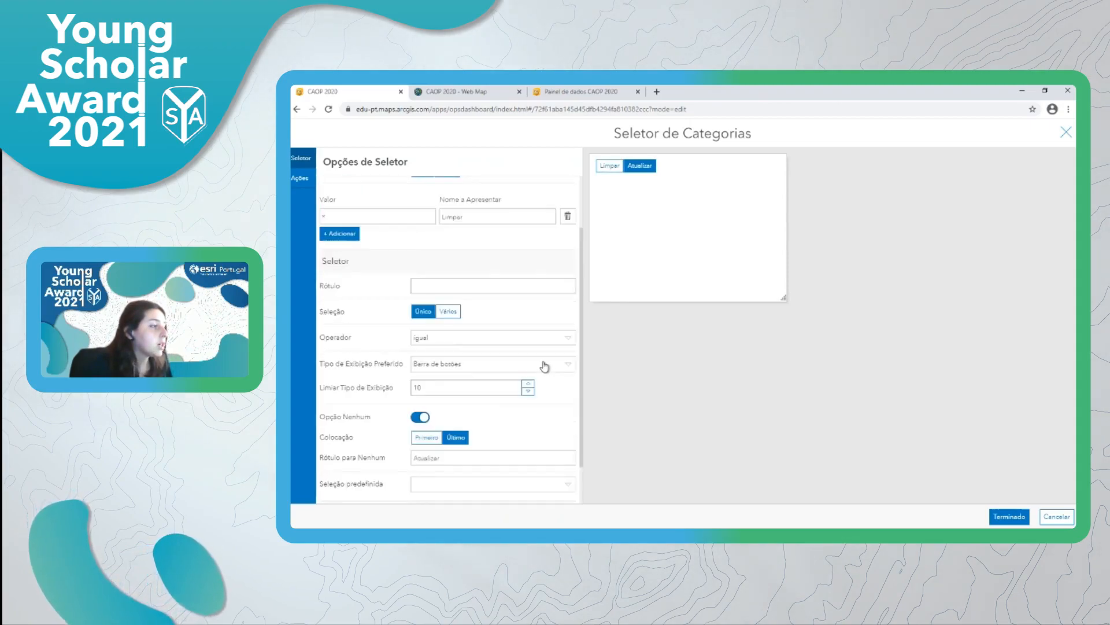
scroll(544, 358, down, 1)
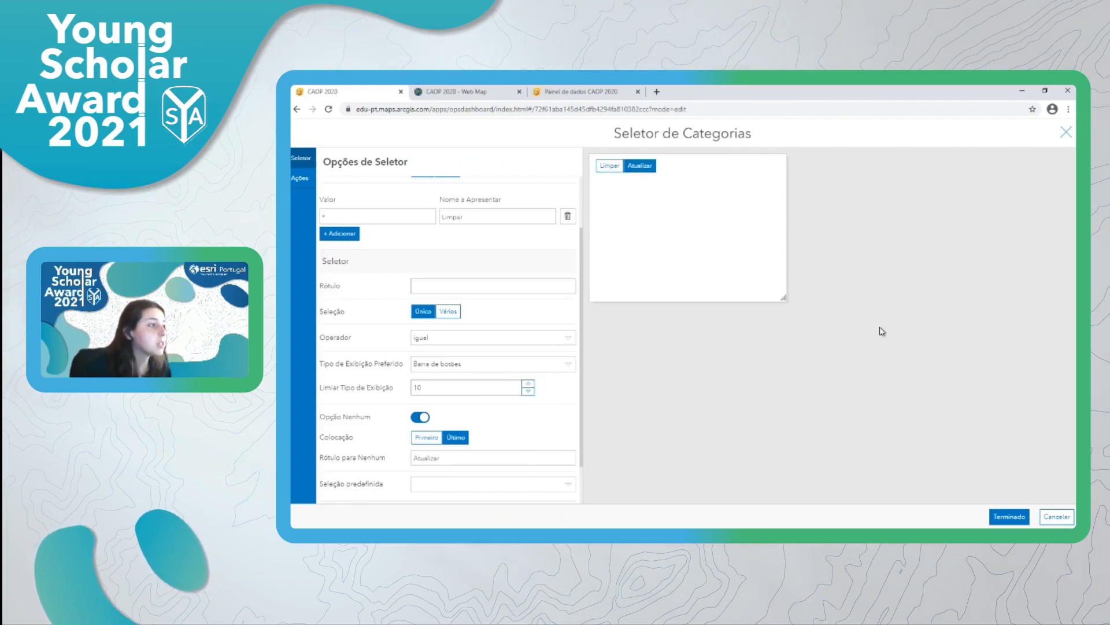
scroll(543, 327, up, 2)
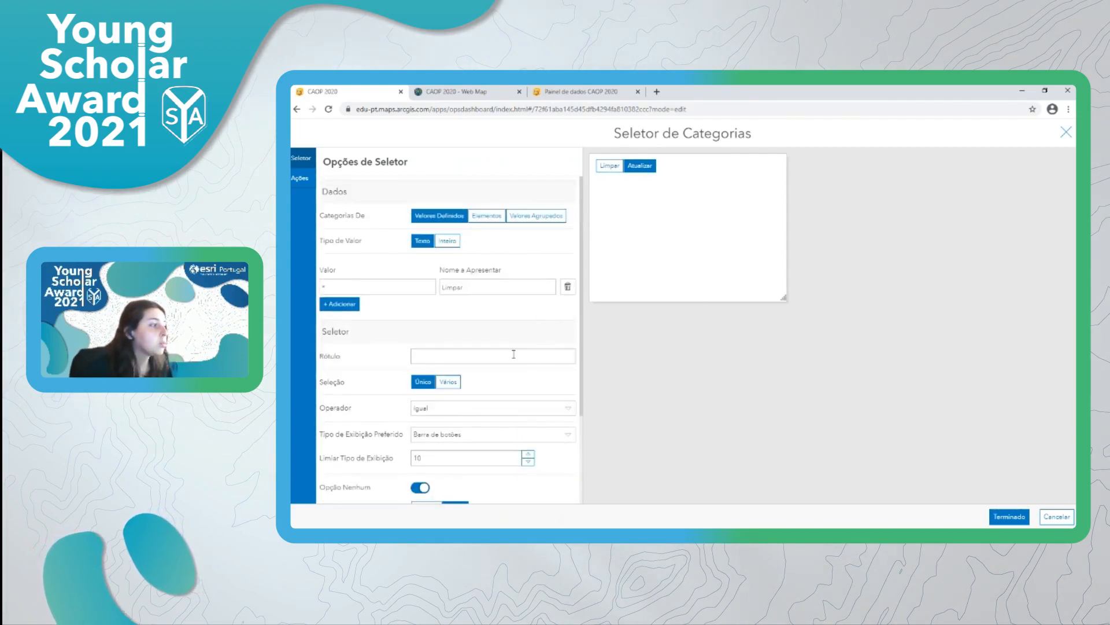
click(465, 354)
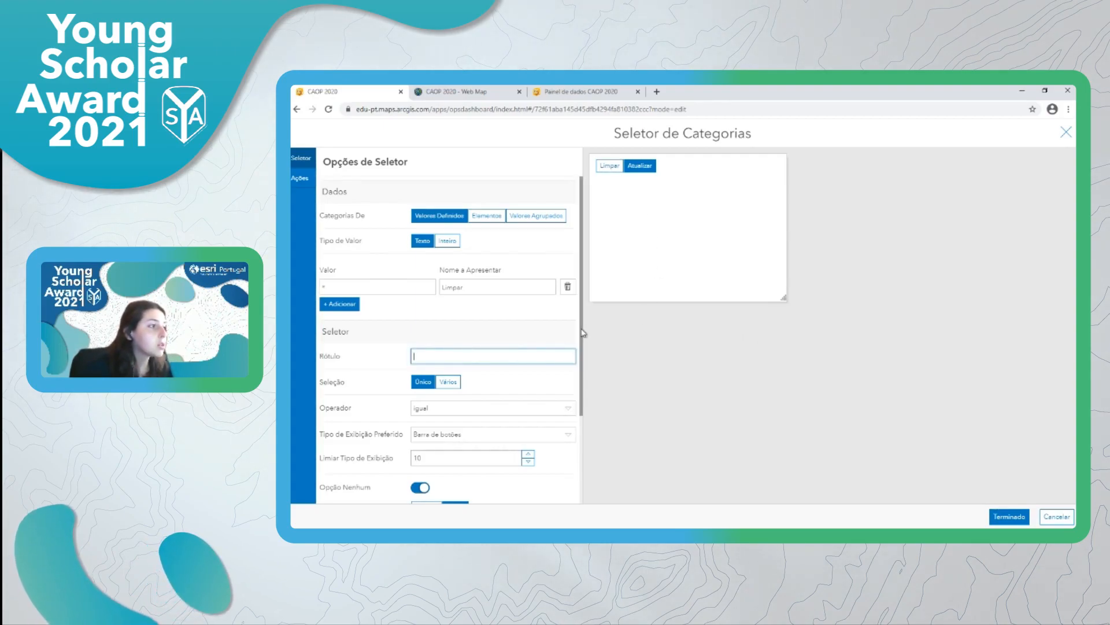
scroll(583, 340, down, 1)
scroll(578, 376, down, 3)
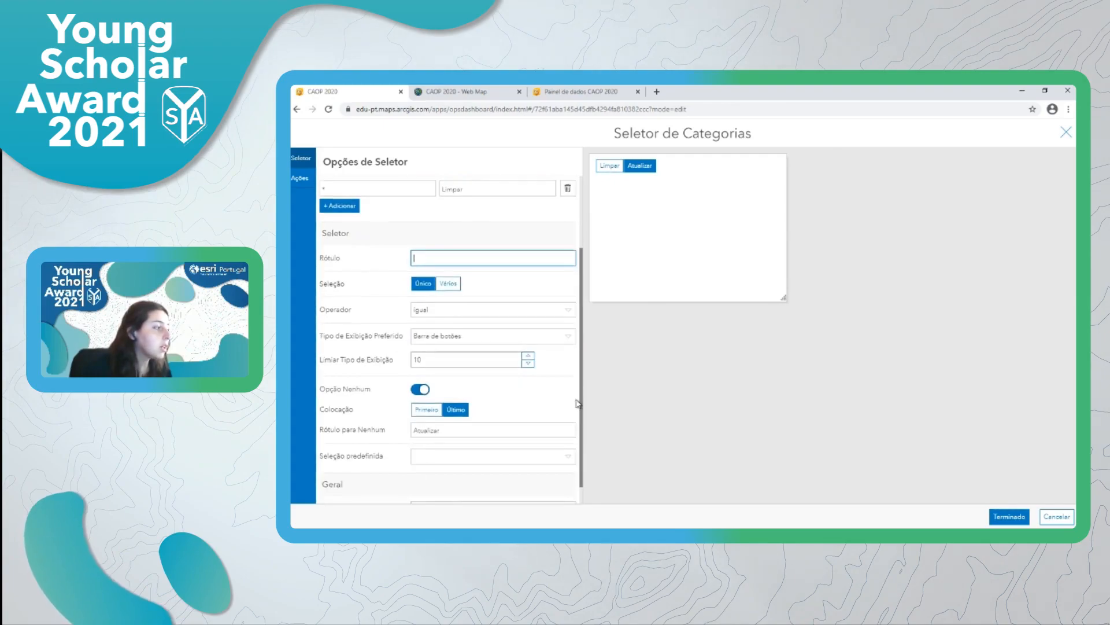
scroll(578, 376, up, 4)
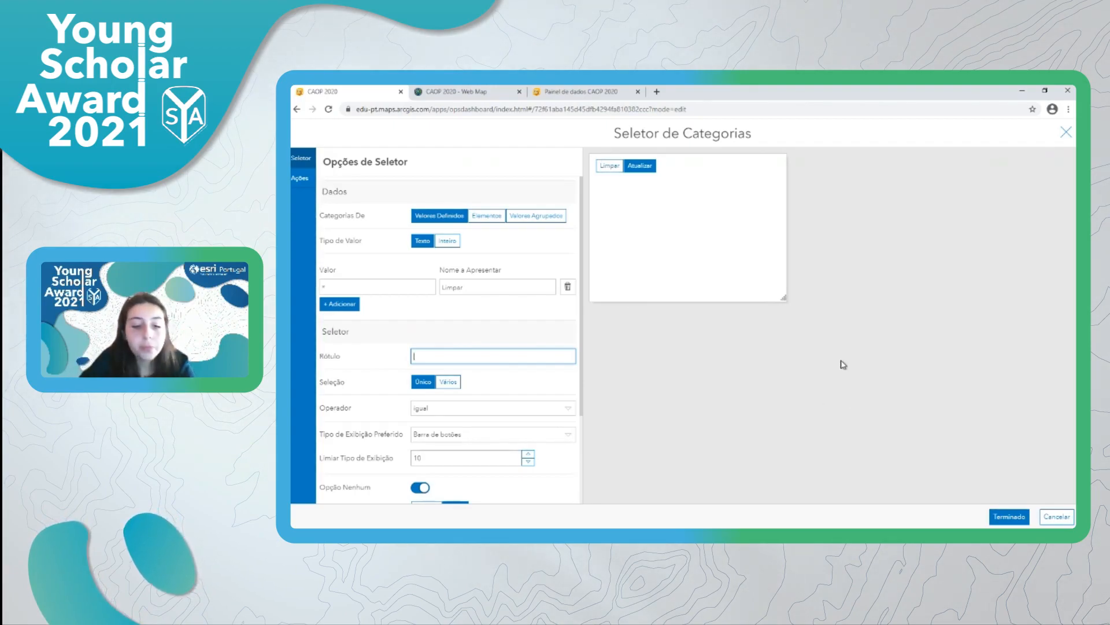
text(Limpar )
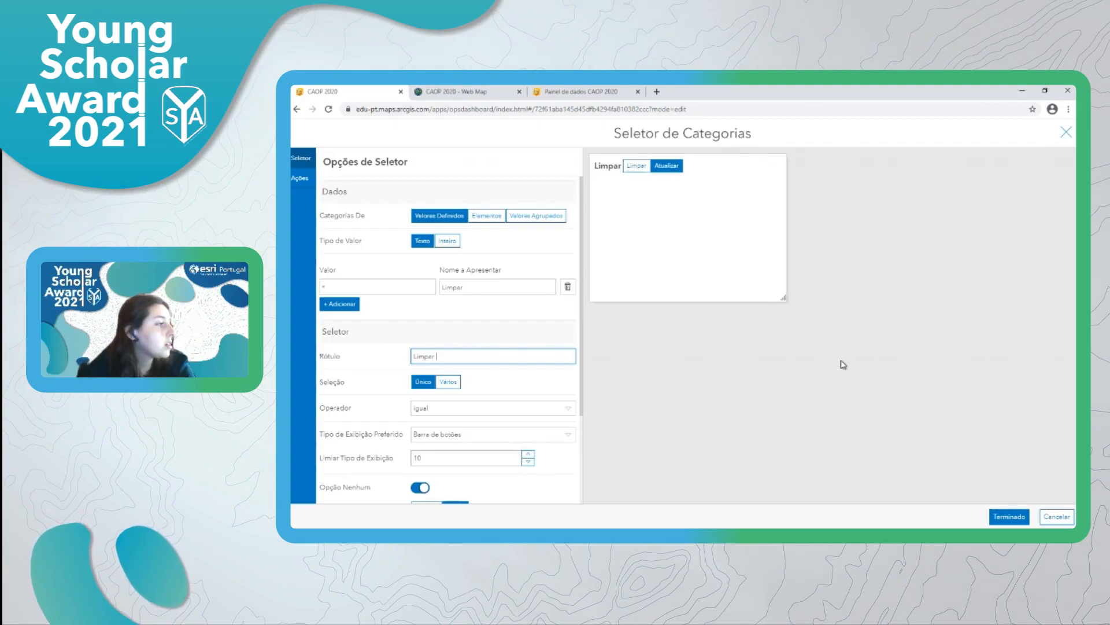
text(Seleção)
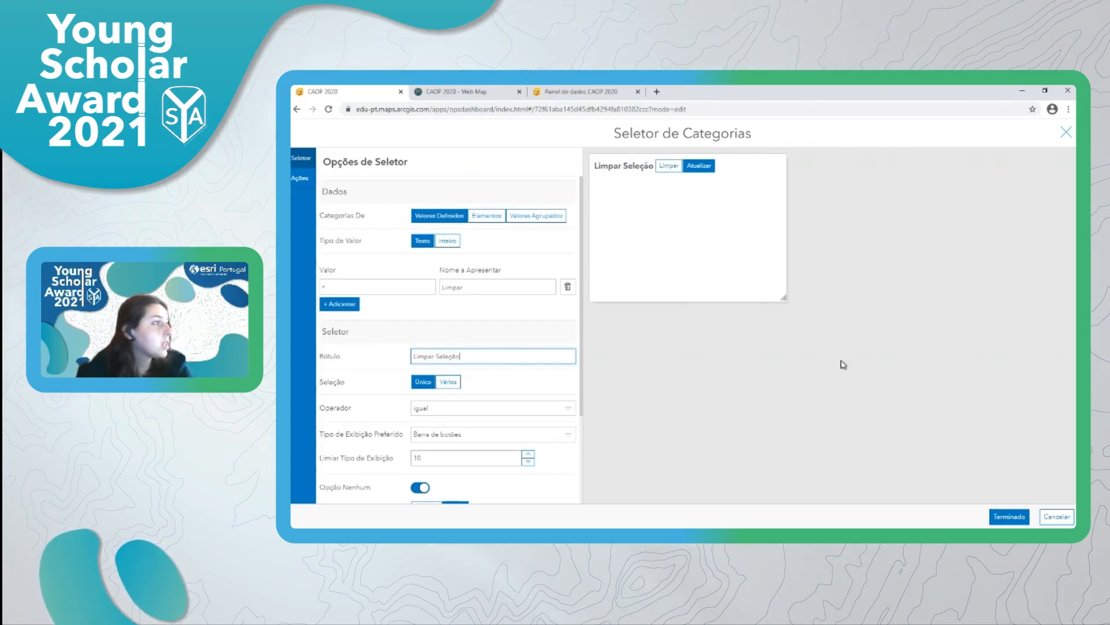
text( (Limpar)
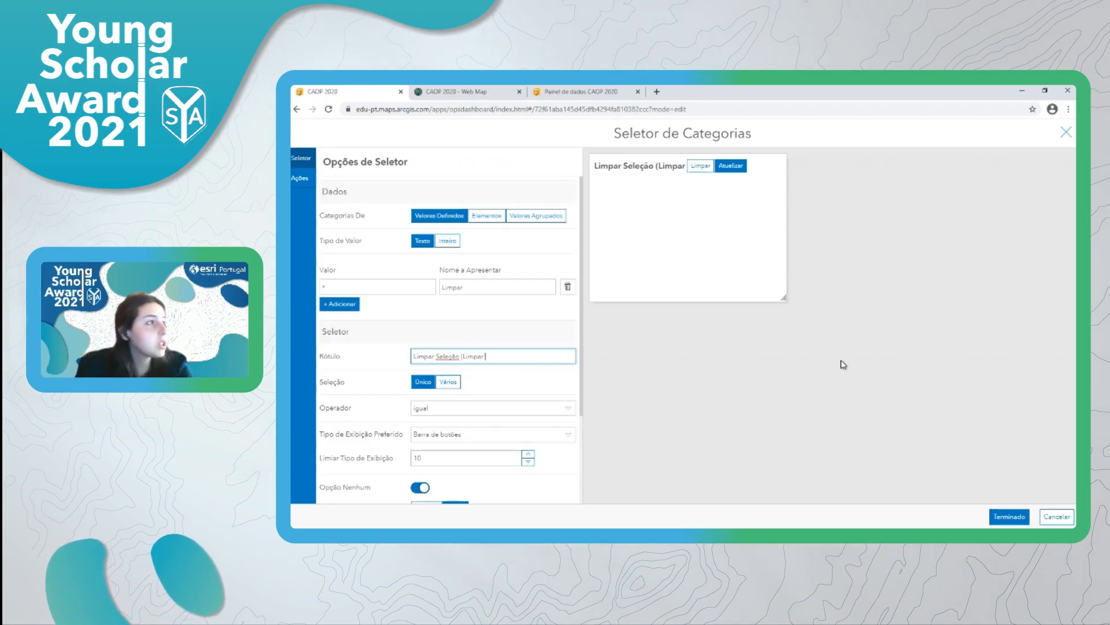
text( e de seg)
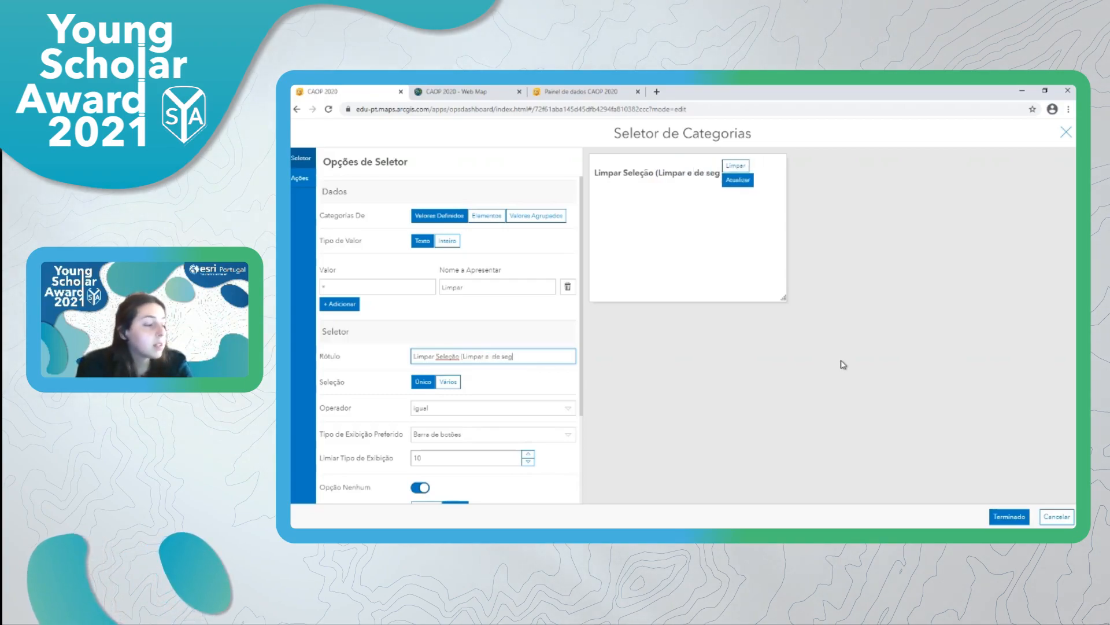
text(uida Atua)
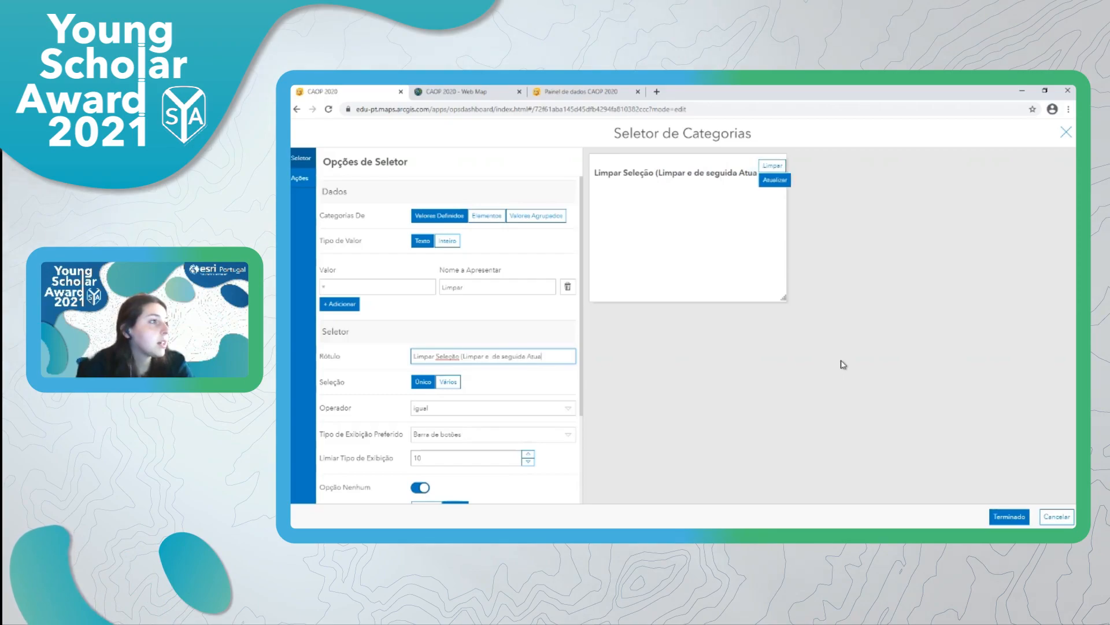
text(lizar))
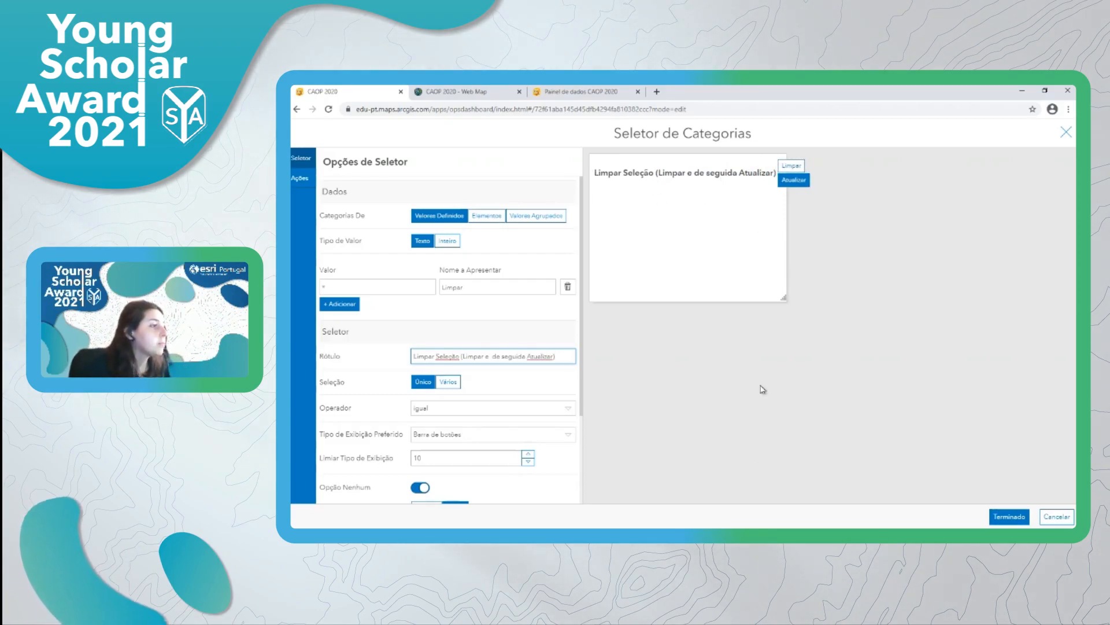
Step: Name the selector "Seletor de Categorias Limpar" and accept it into the header
scroll(577, 387, down, 2)
scroll(577, 386, down, 1)
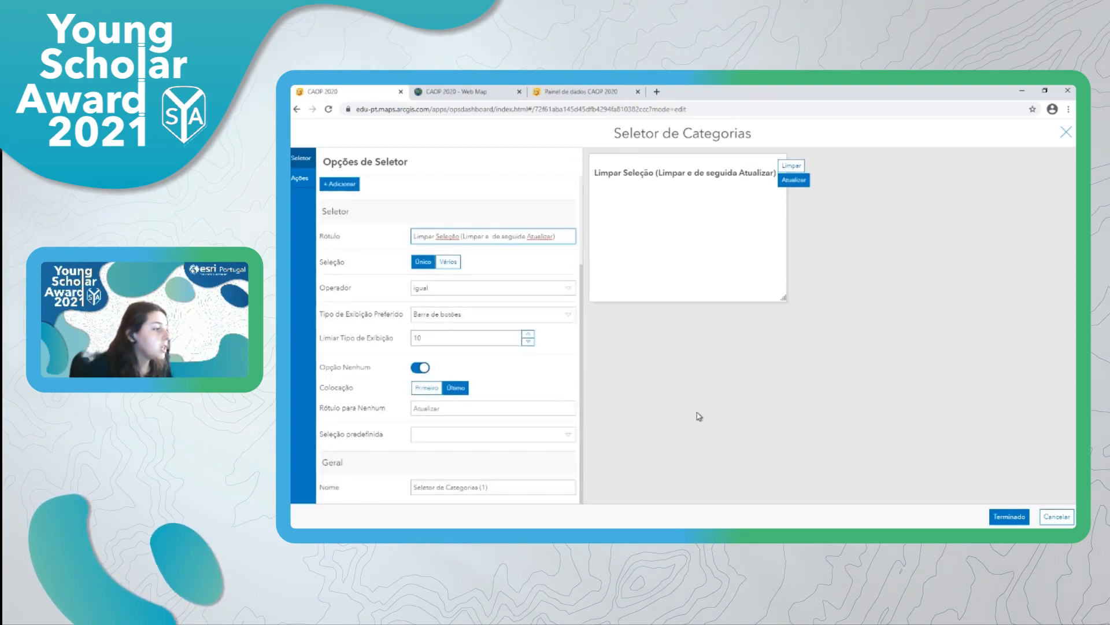
click(513, 487)
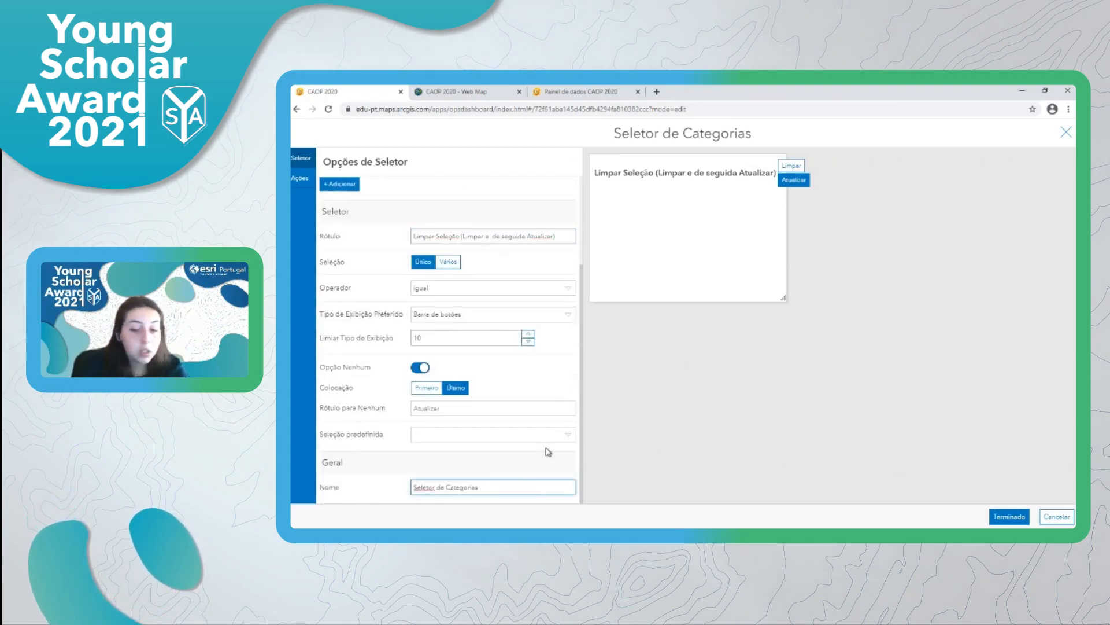
text(Limpar)
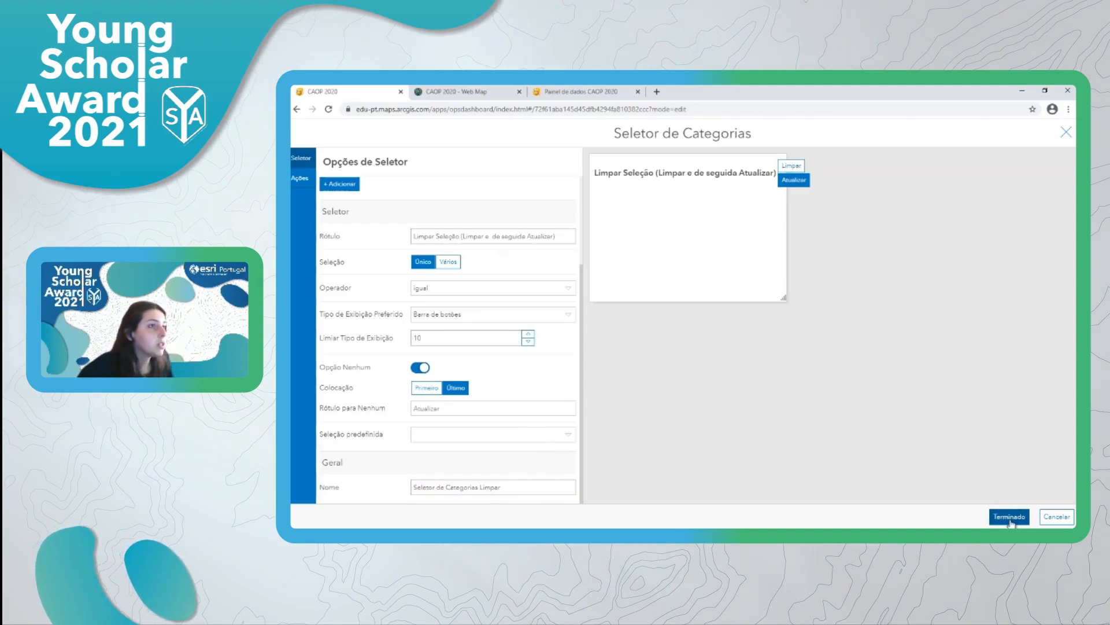
click(1009, 517)
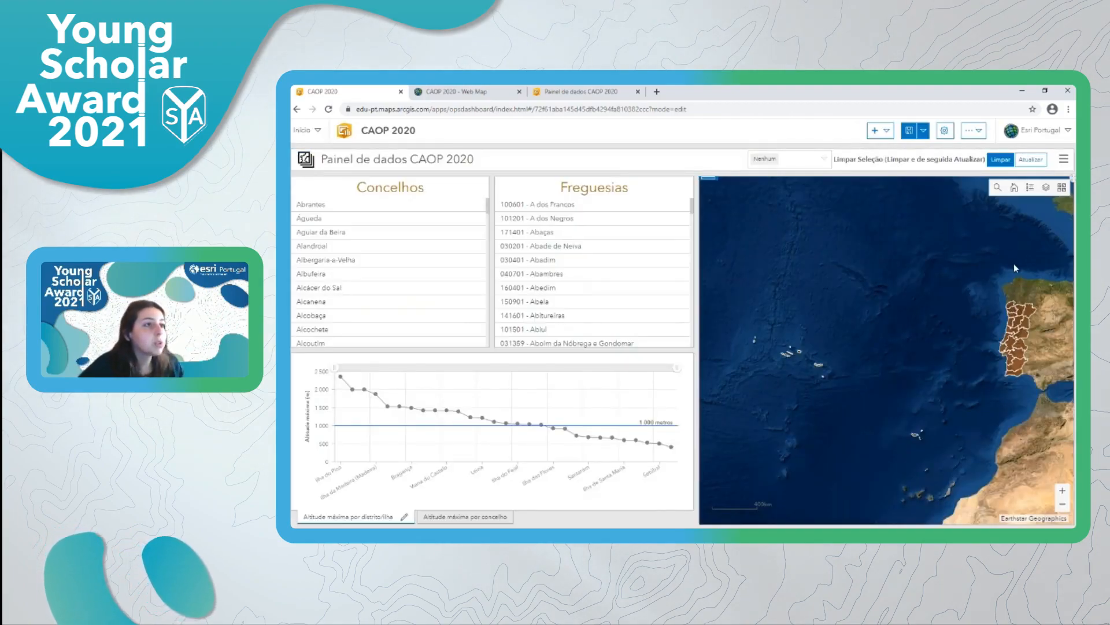
Step: Move the district selector to the right of the Limpar selector in the header, saving the dashboard before and after the move
click(909, 130)
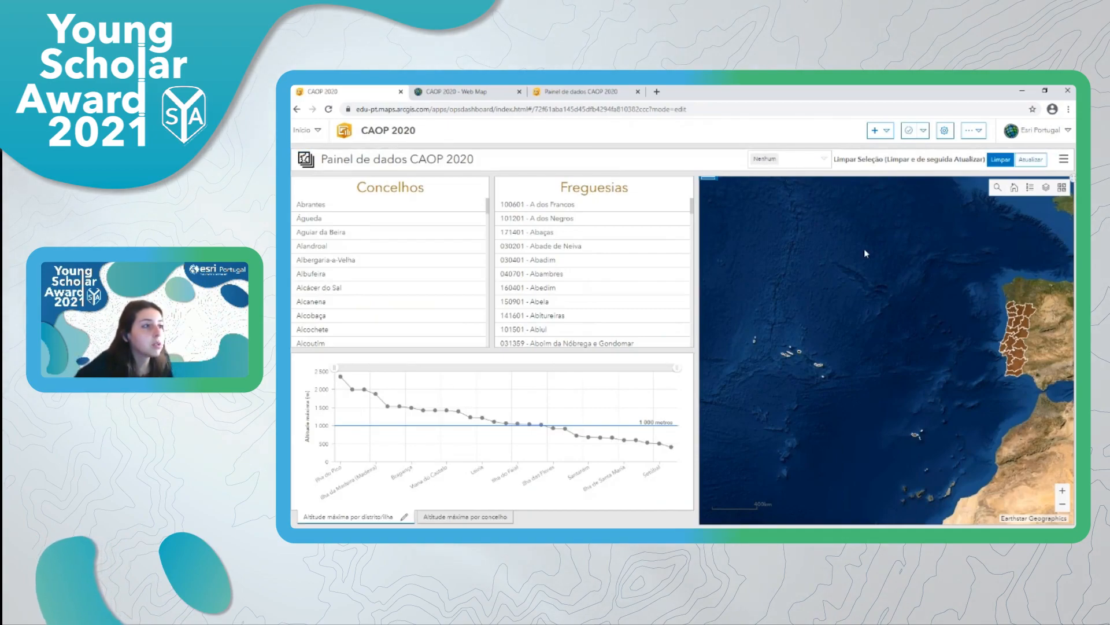
mouse_move(793, 163)
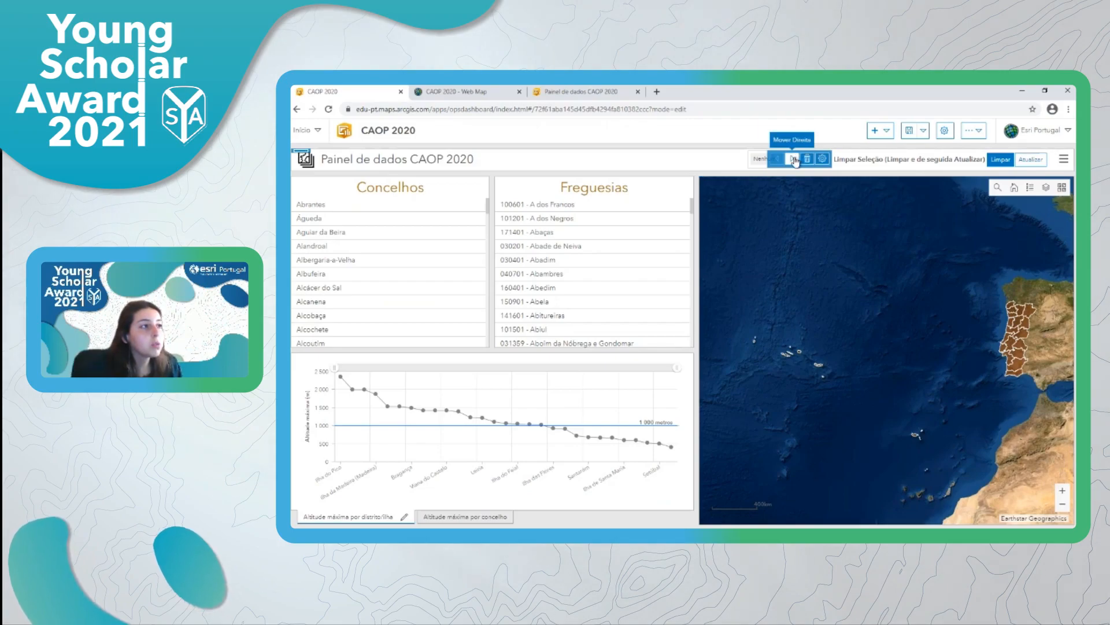
click(794, 159)
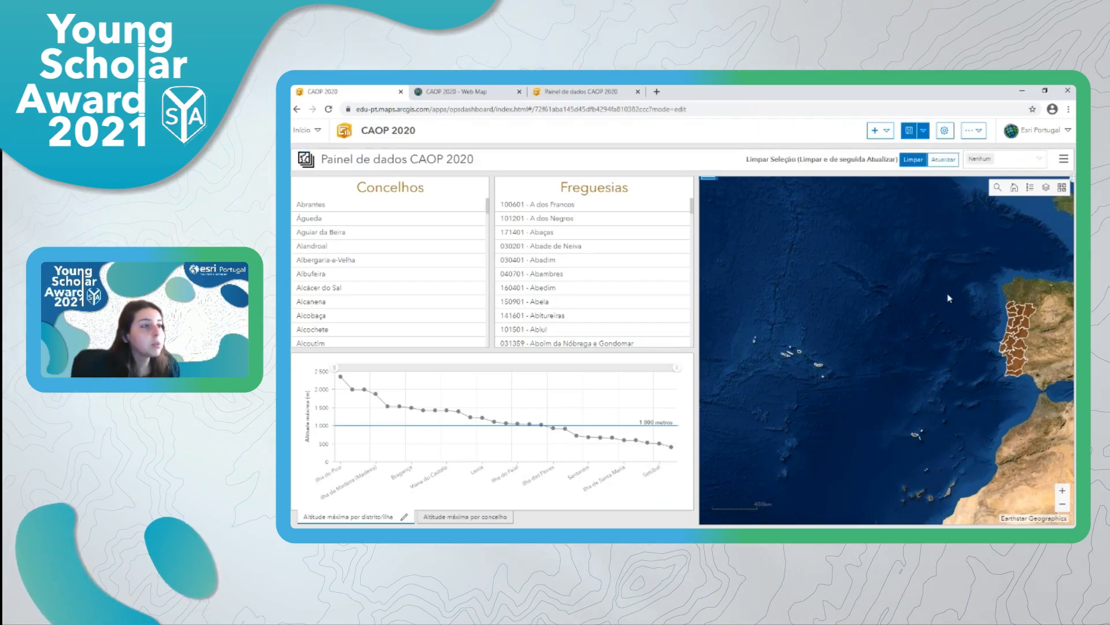
click(908, 132)
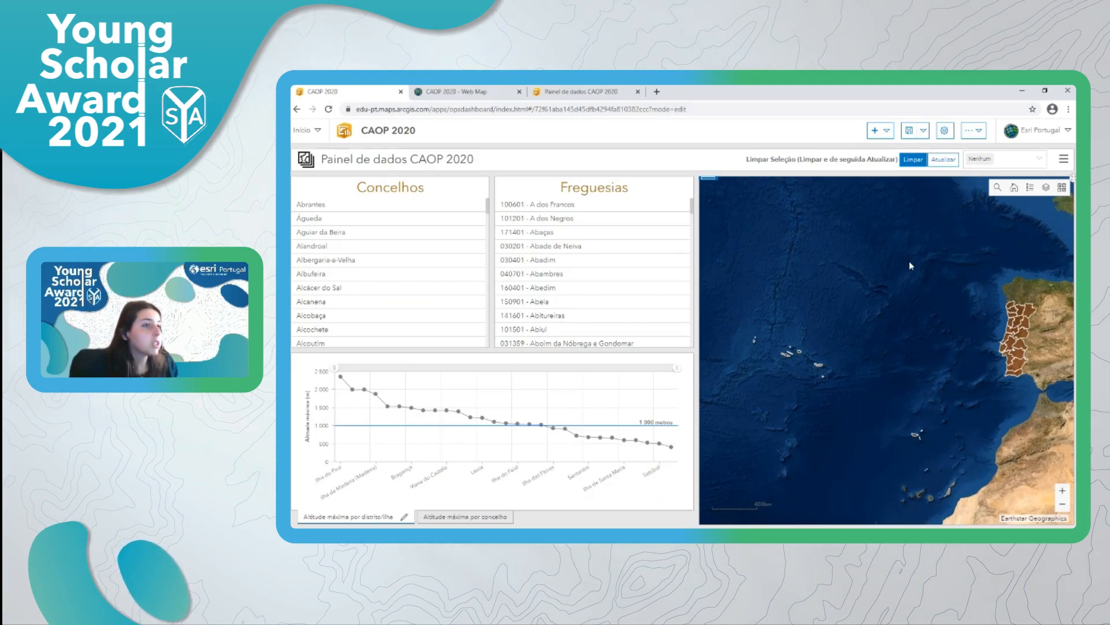
Step: Add an indicator element to the dashboard based on the Concelhos CAOP 2020 layer
drag(910, 265, 914, 250)
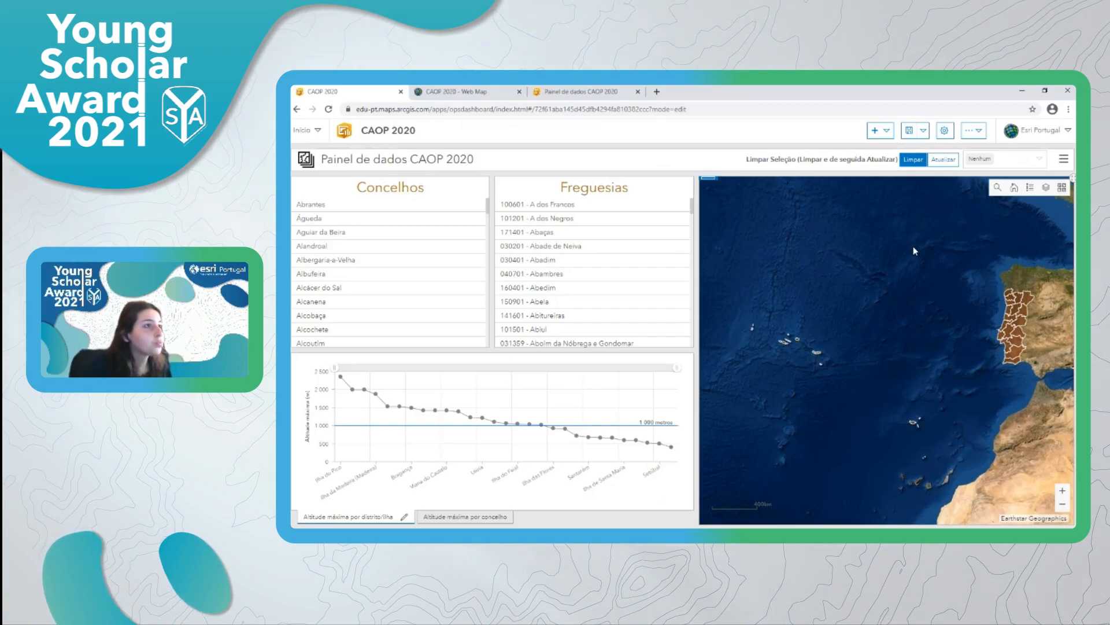
click(888, 135)
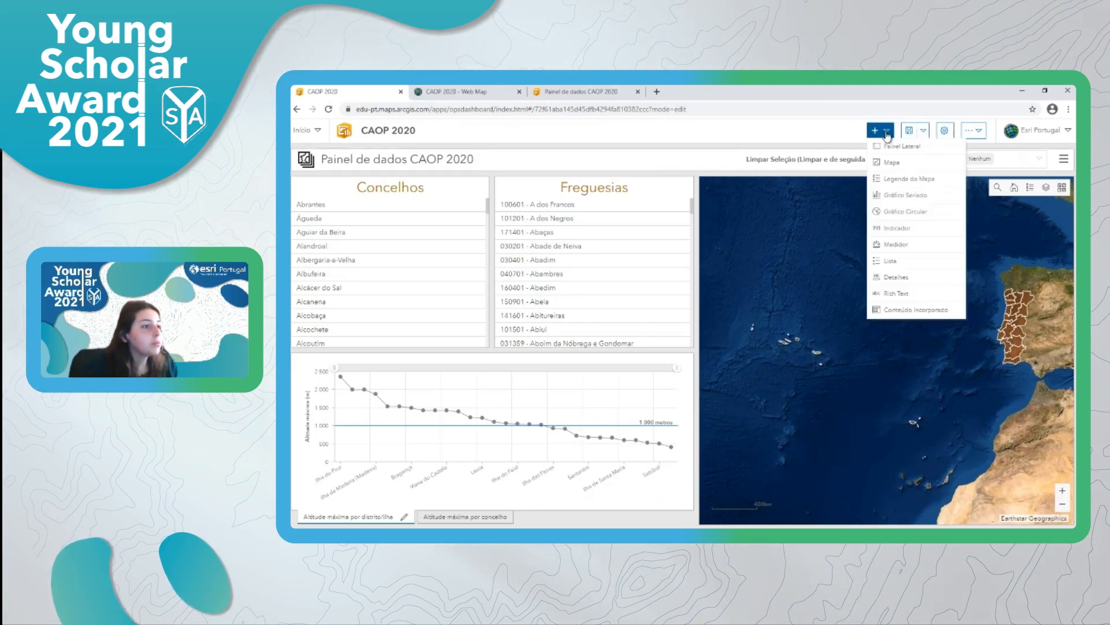
click(907, 229)
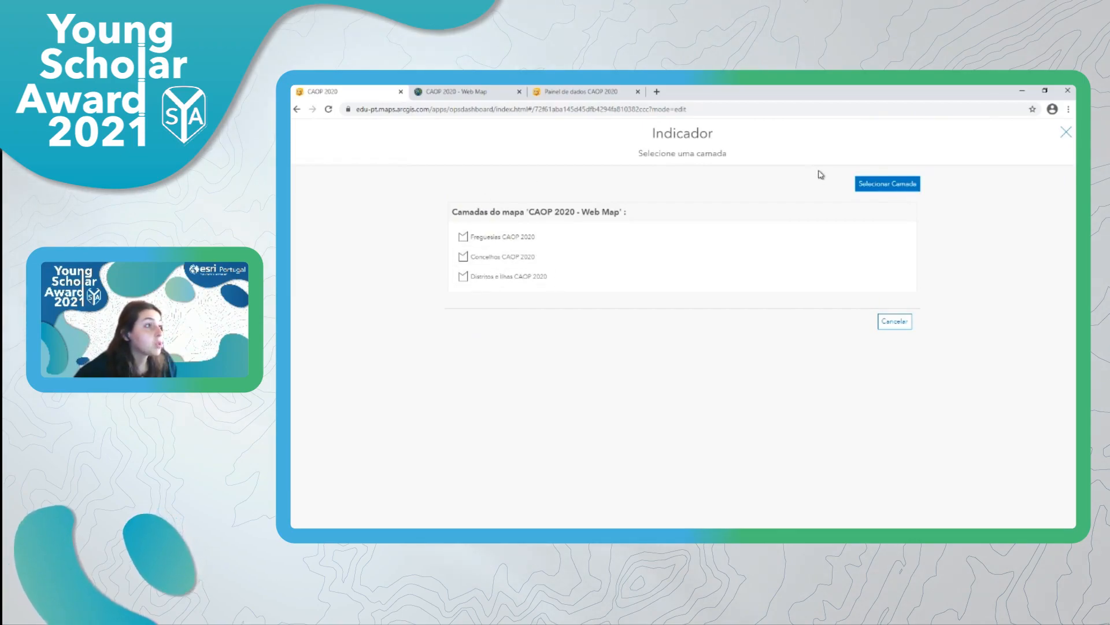
click(496, 256)
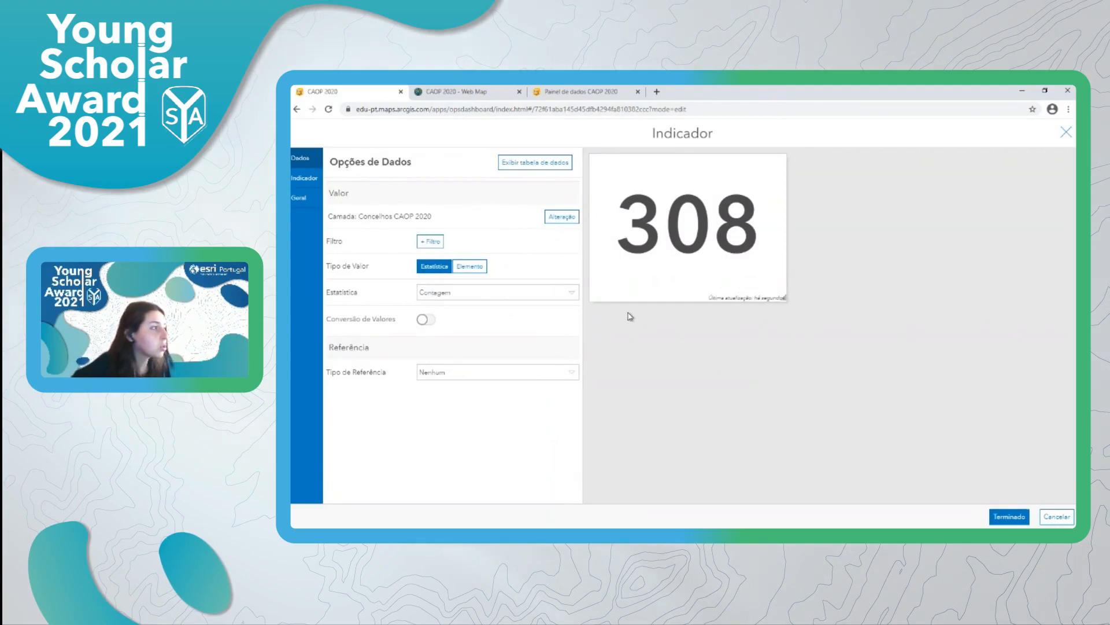
Step: Set the indicator's top text to "Total de concelhos"
click(305, 181)
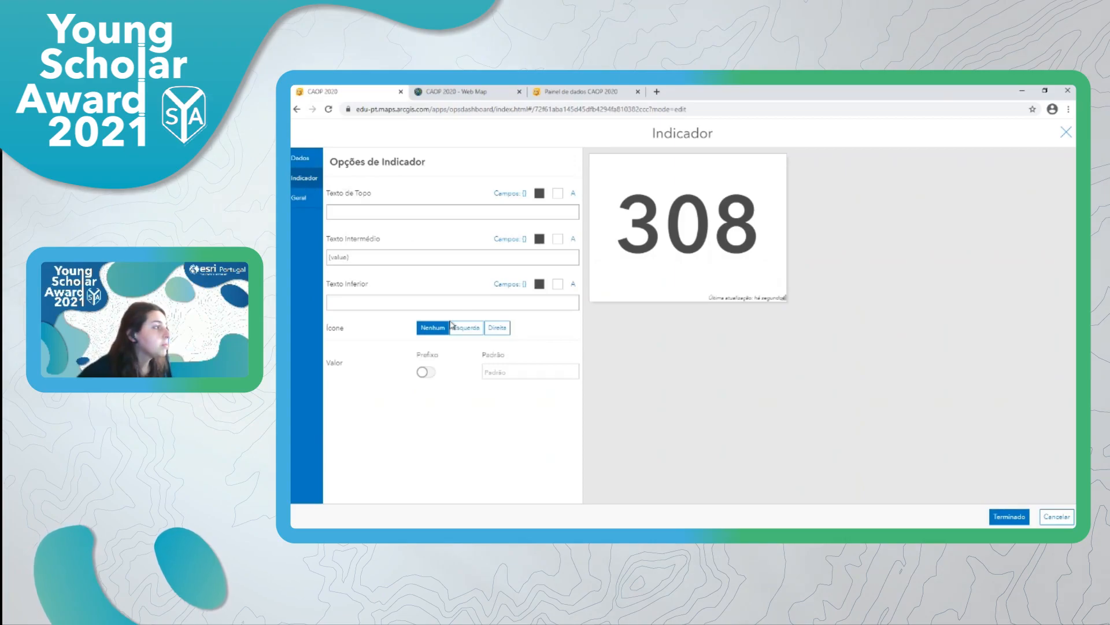
click(390, 211)
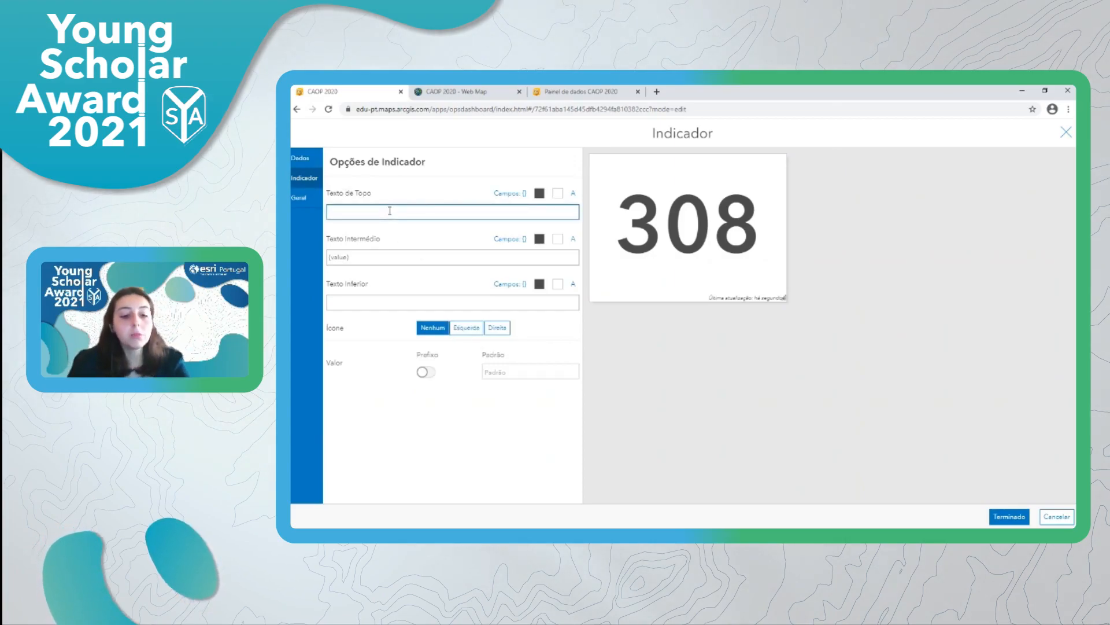
text(Total de C)
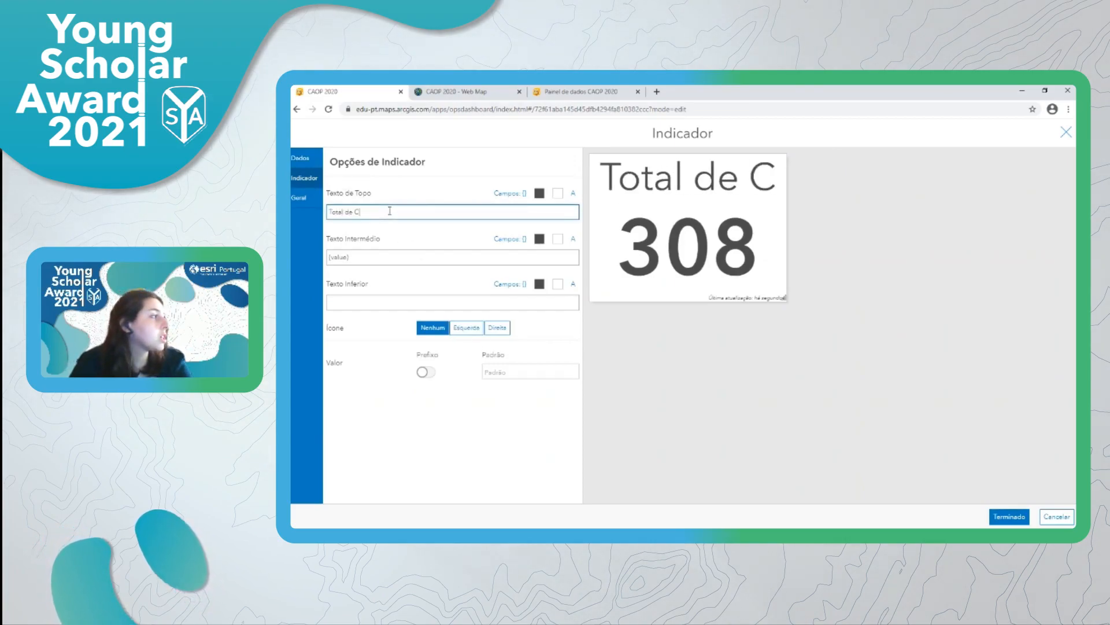
text(on)
key(BackSpace)
key(BackSpace)
key(BackSpace)
text(concel)
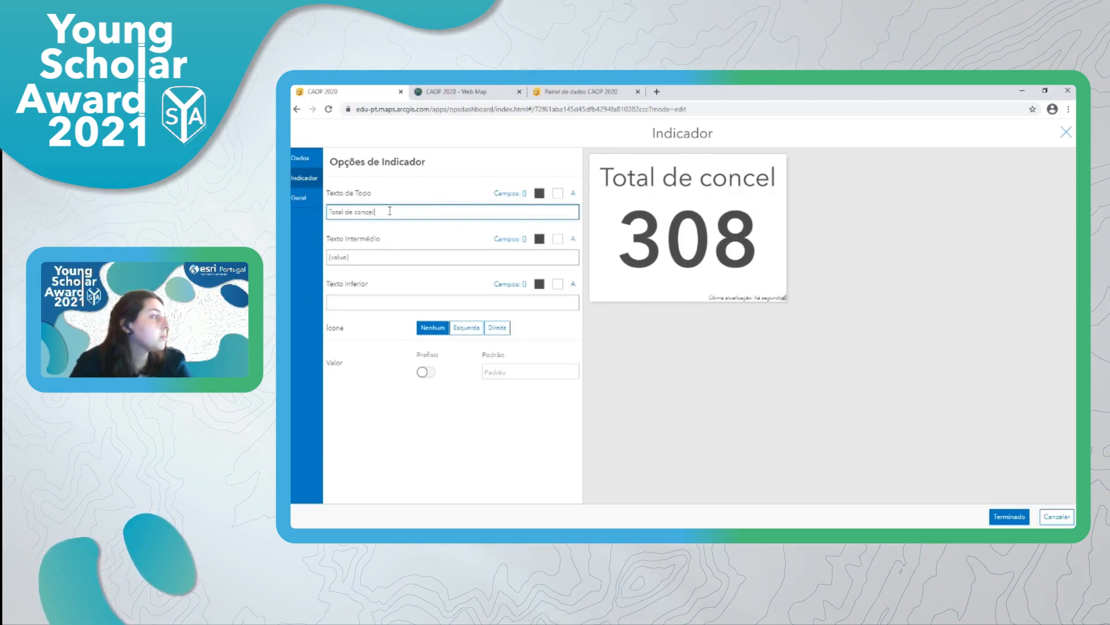
text(hos)
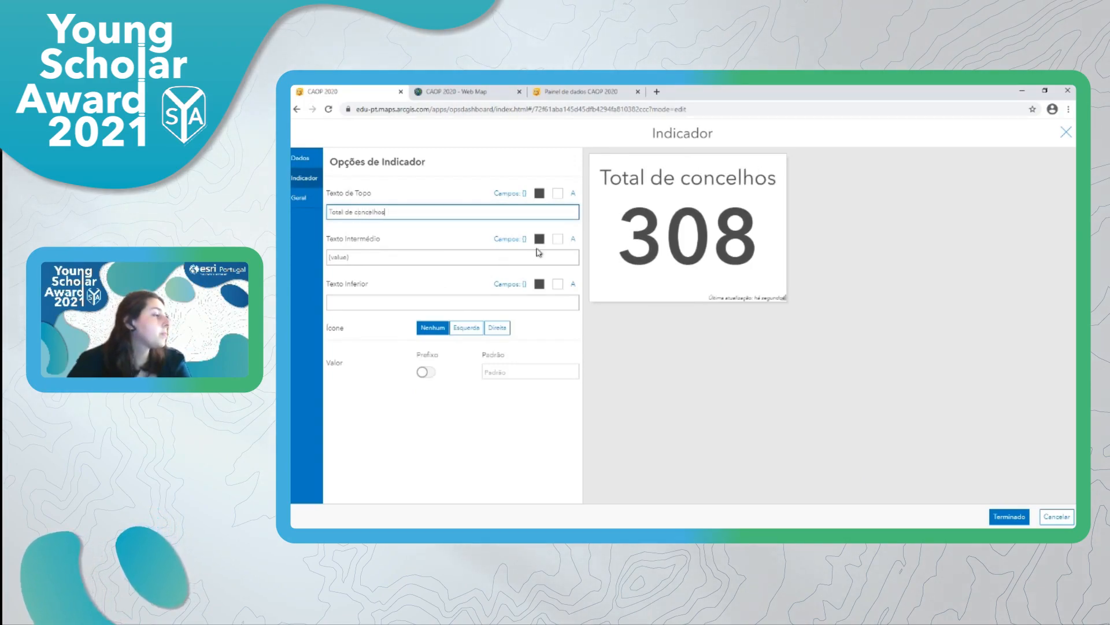
Step: Colour the indicator's middle value text dark orange-brown
click(540, 240)
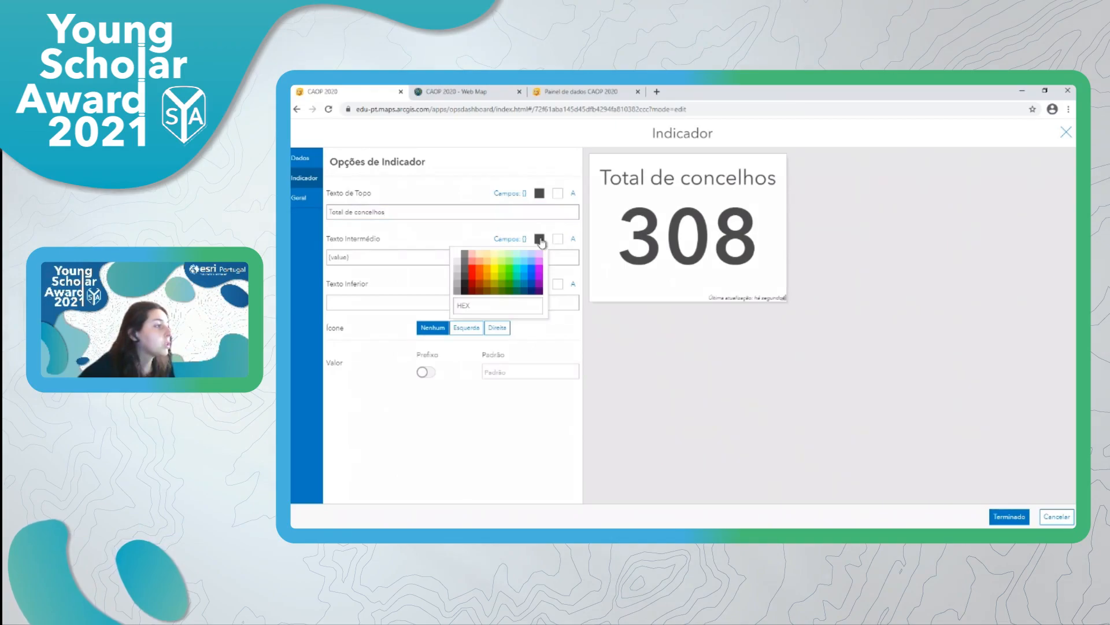
click(485, 285)
click(672, 379)
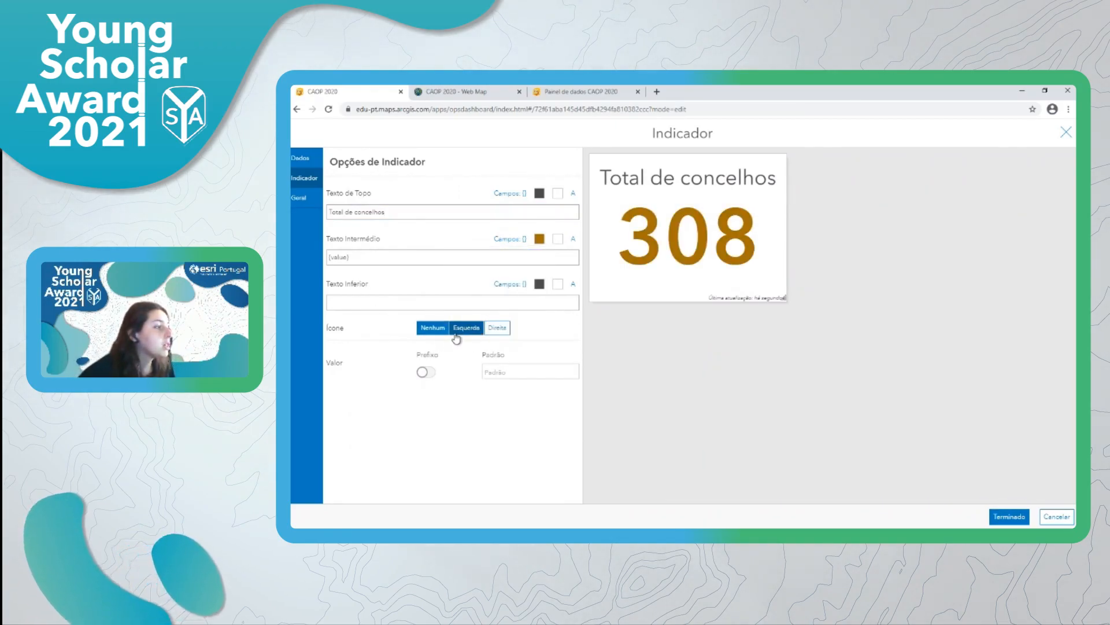
Step: Try a person-pushing-wheelchair icon on either side of the indicator value and set the icon back to Nenhum
click(500, 331)
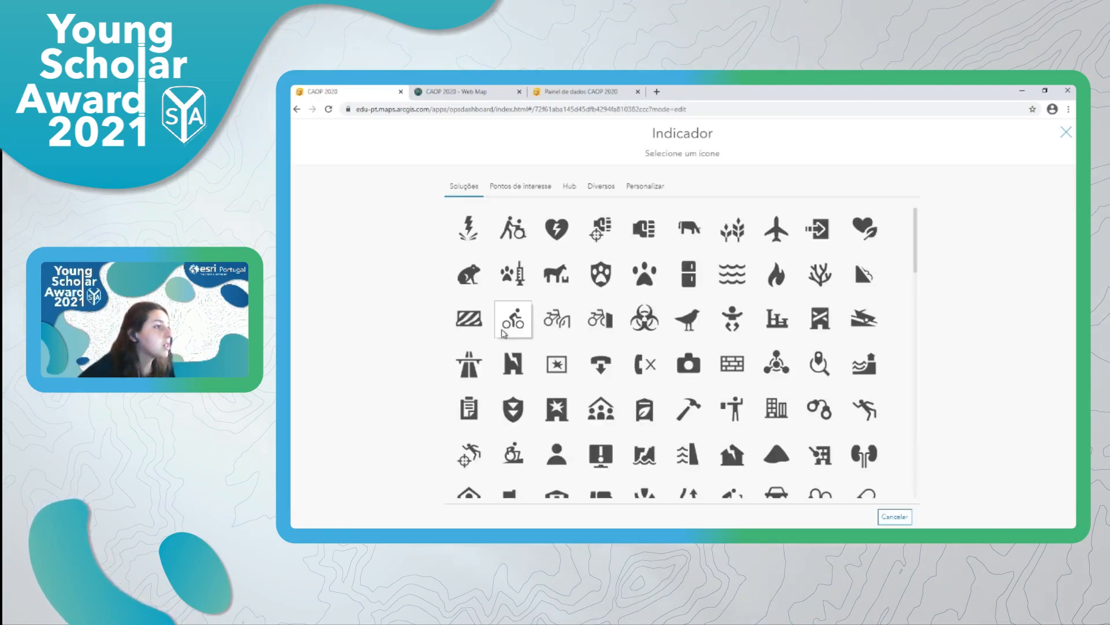
click(514, 227)
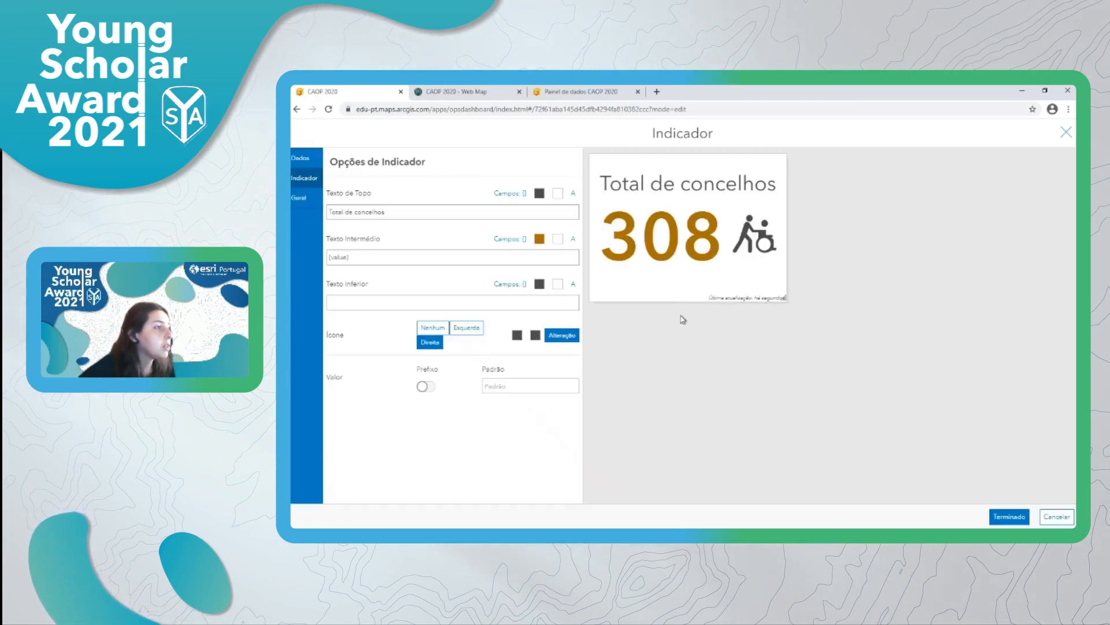
click(466, 328)
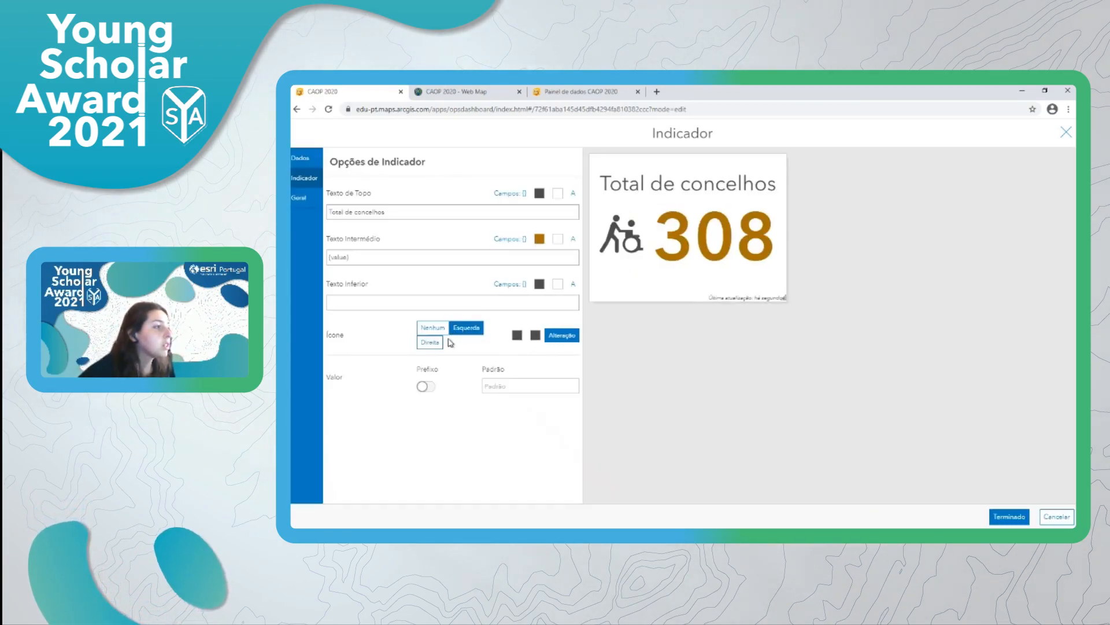
click(440, 344)
click(466, 331)
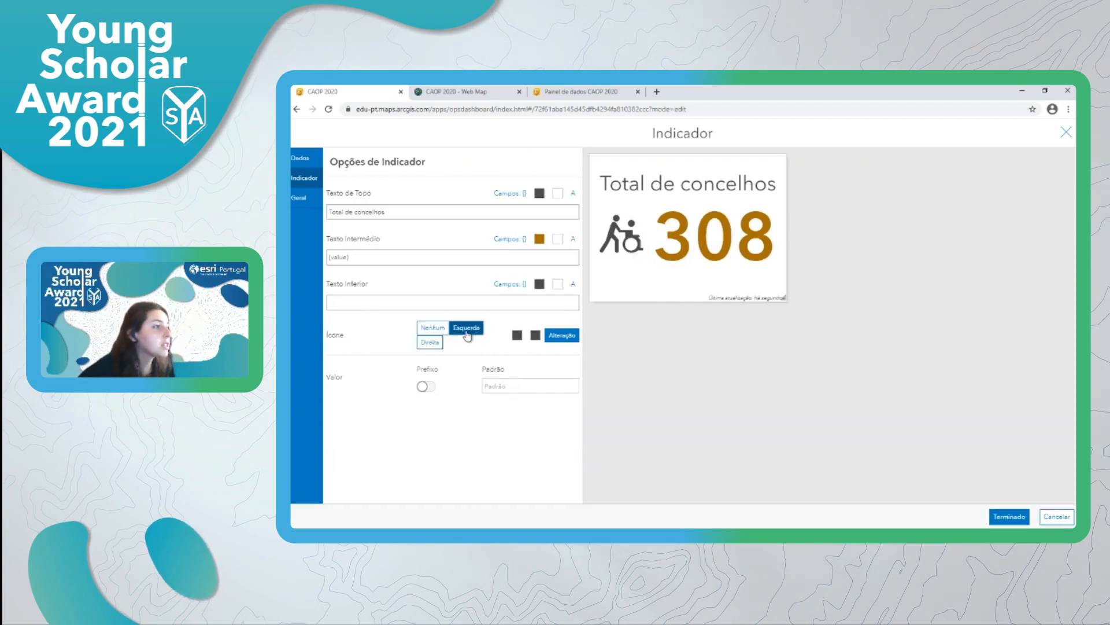
click(432, 327)
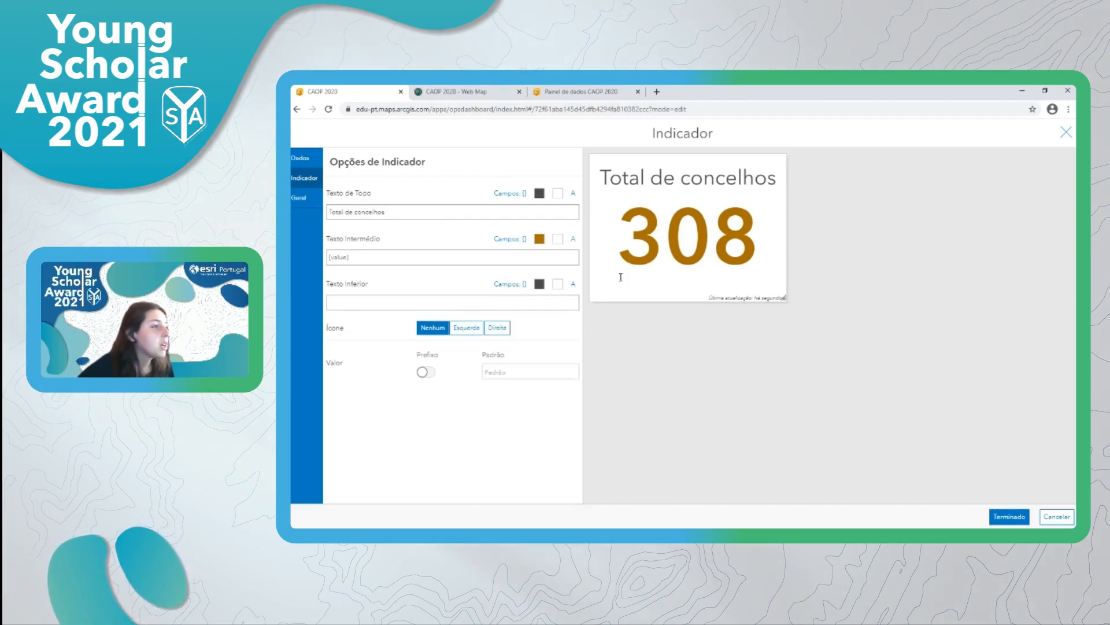
Step: Turn off the indicator's last update text and accept the indicator into the dashboard
click(300, 198)
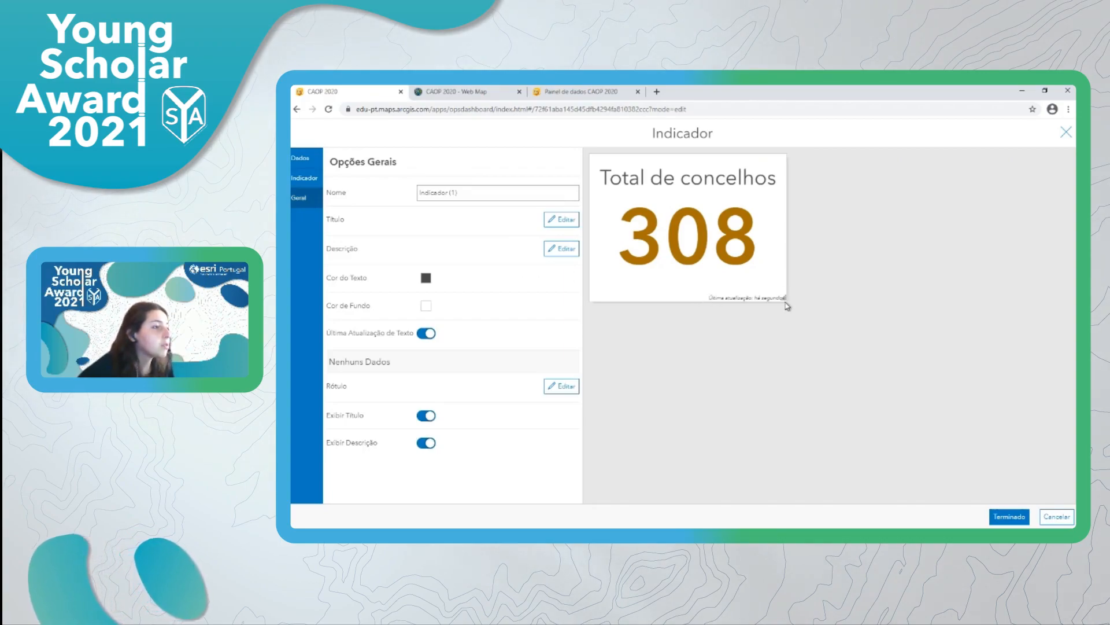
click(426, 333)
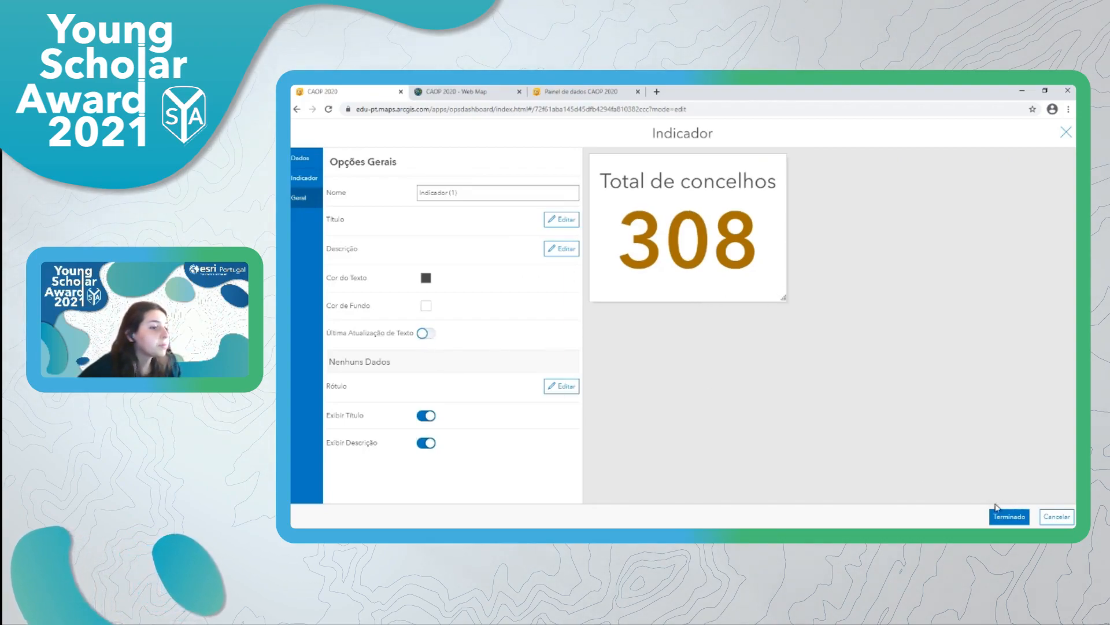
click(1000, 517)
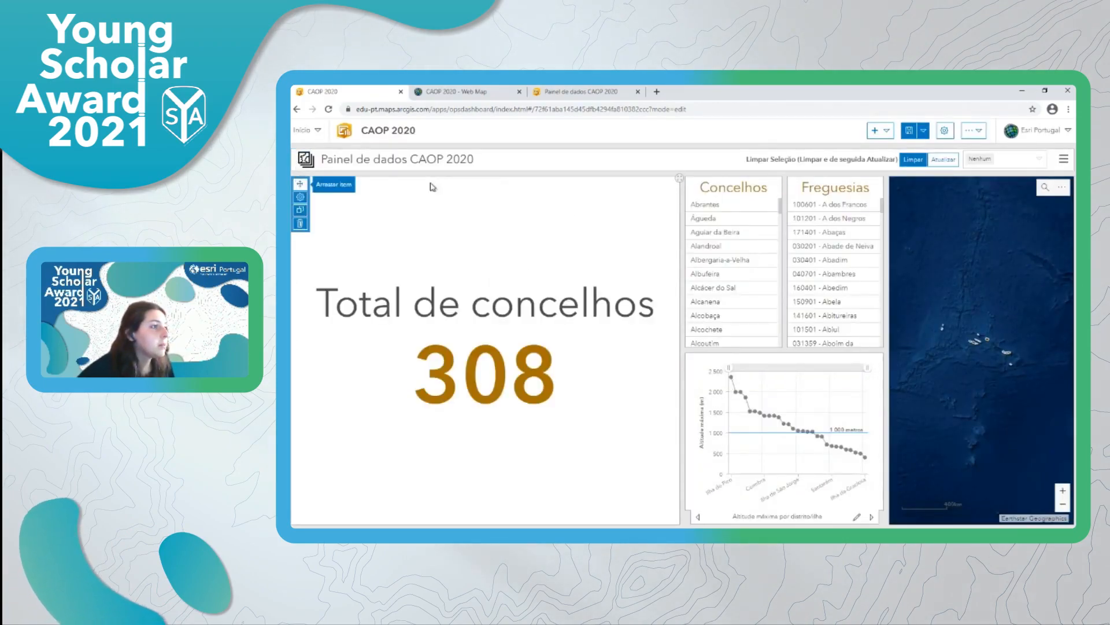
Step: Dock the Total de concelhos indicator beneath the Concelhos list, reduce its height and save the dashboard
drag(300, 184, 711, 326)
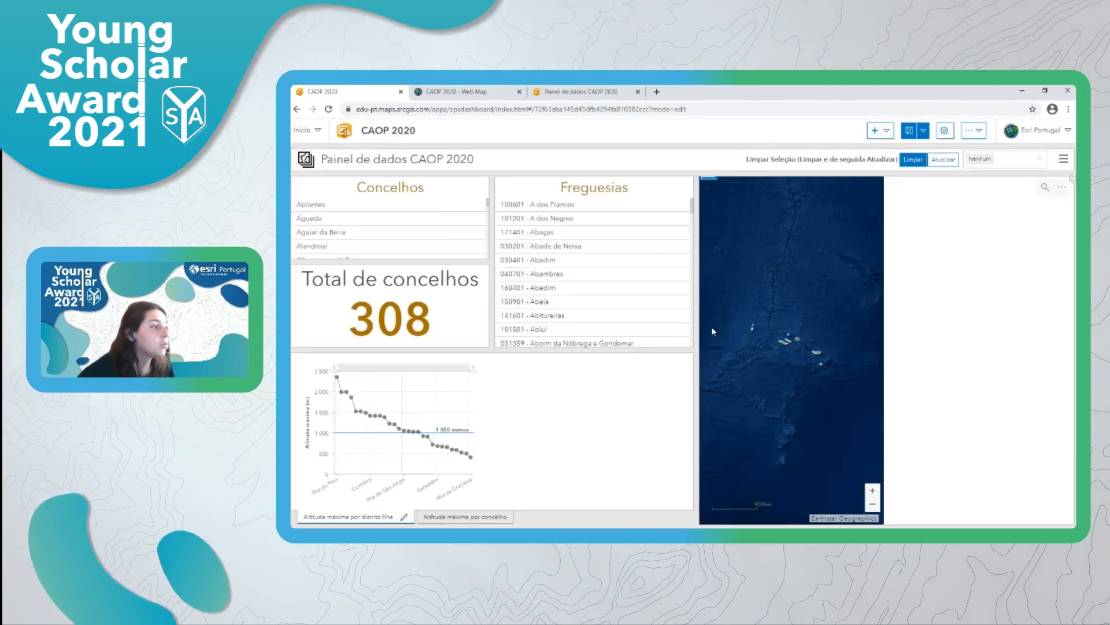
drag(415, 261, 416, 307)
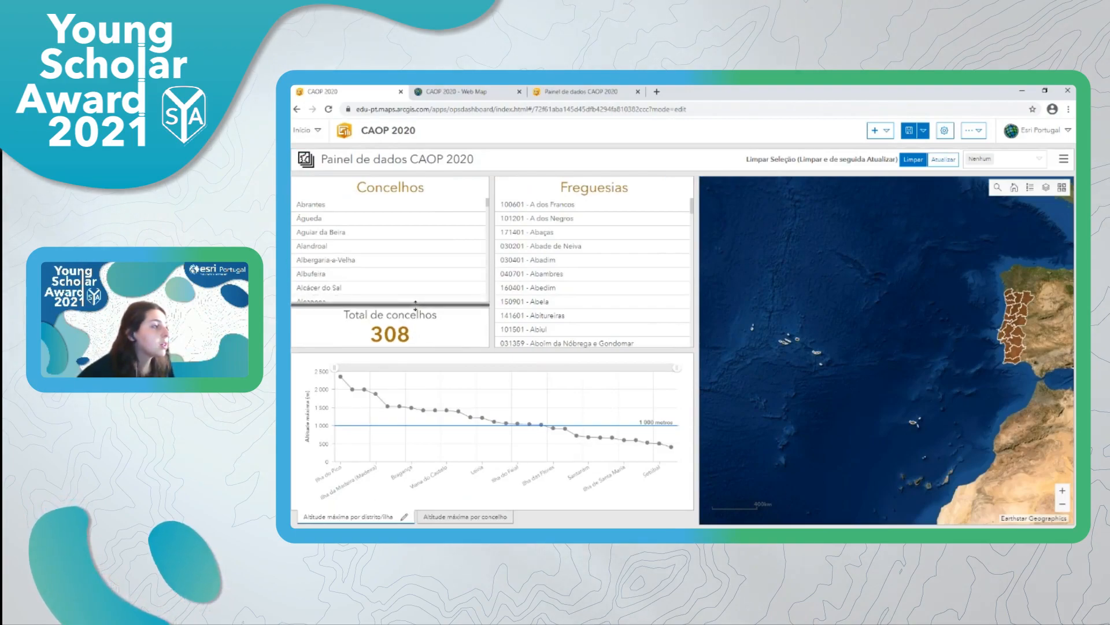
click(909, 133)
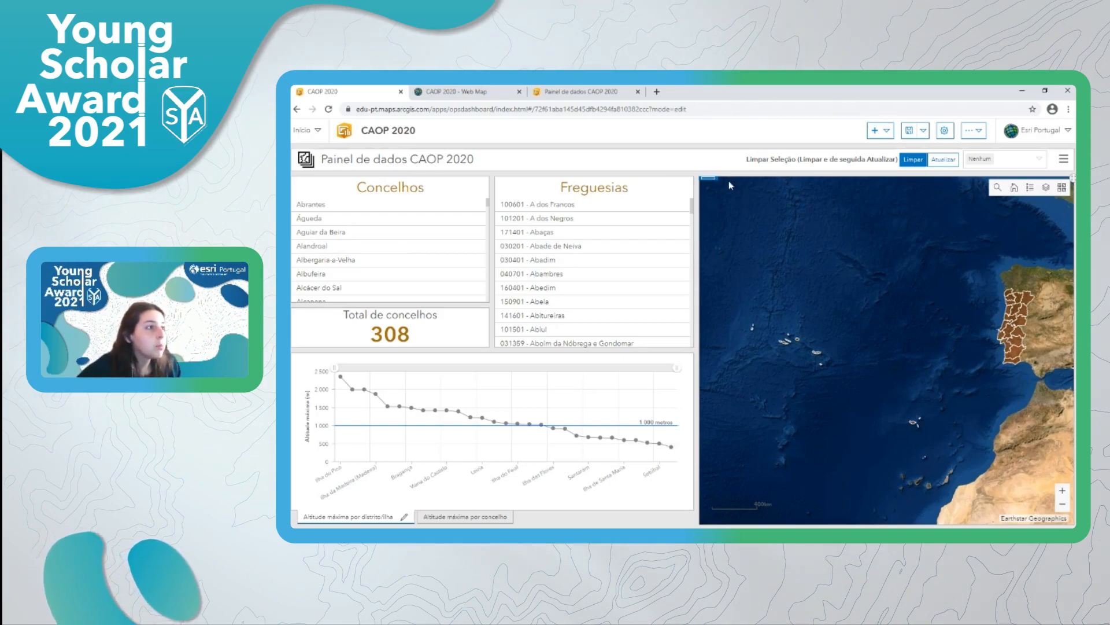
Step: Make map extent changes filter Lista Freguesias, Gráfico Seriado Distrito and Lista Concelho in the map's configuration
mouse_move(709, 179)
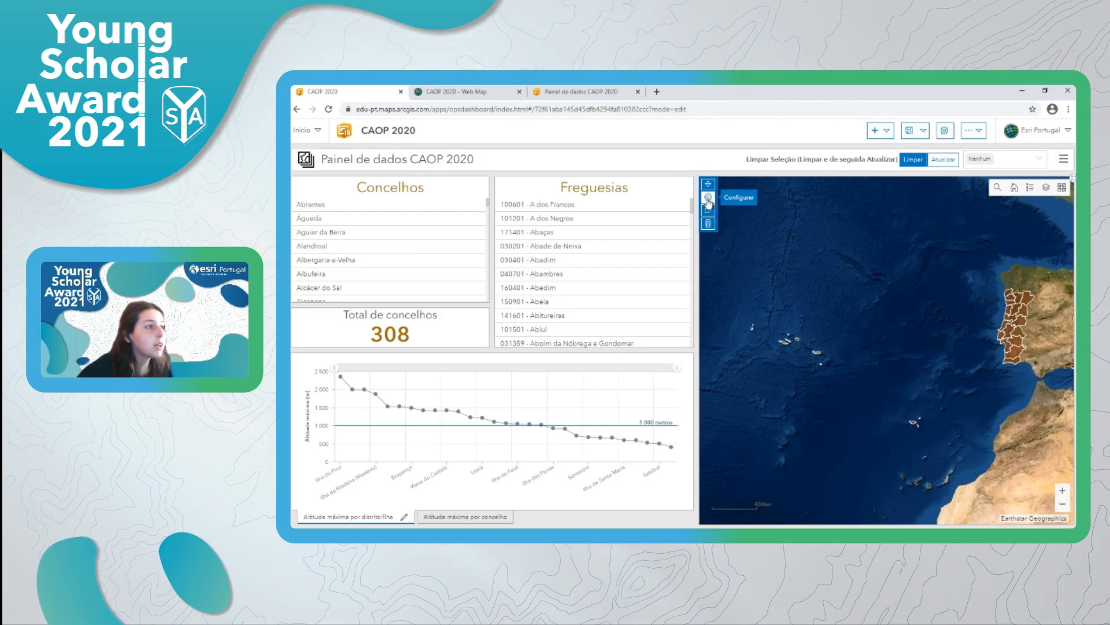
click(709, 200)
click(556, 202)
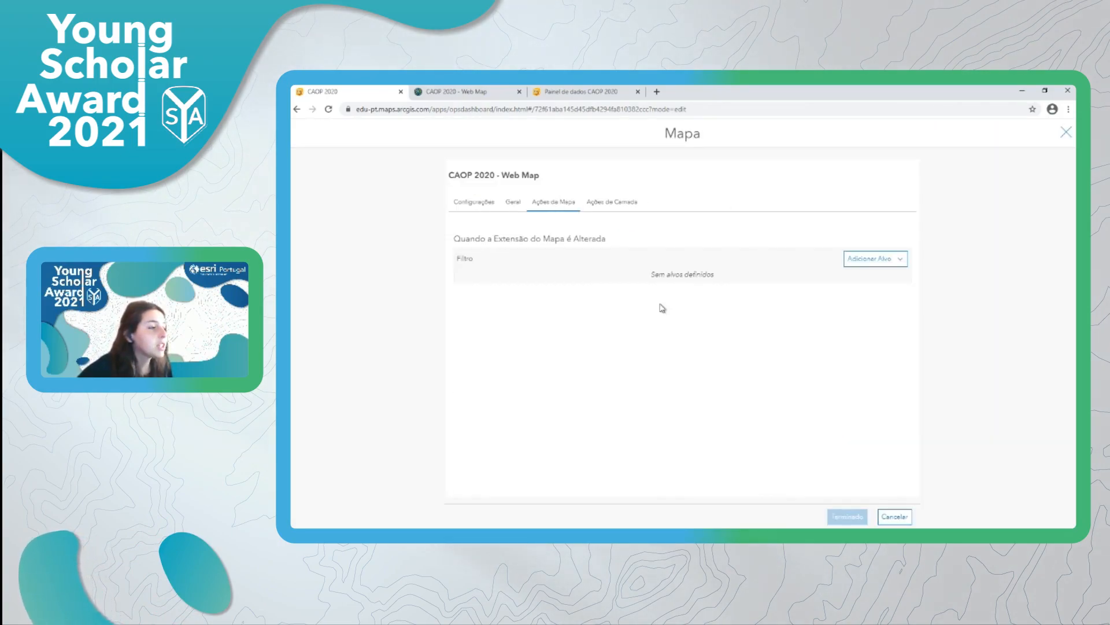
click(872, 261)
click(845, 276)
click(871, 261)
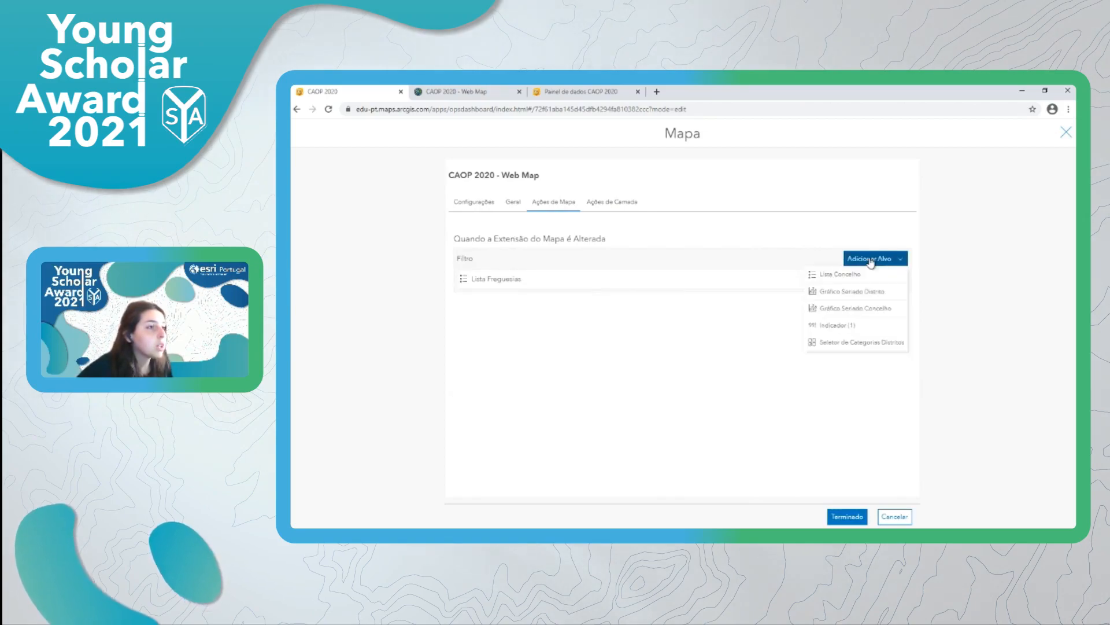
click(853, 291)
click(862, 260)
click(849, 275)
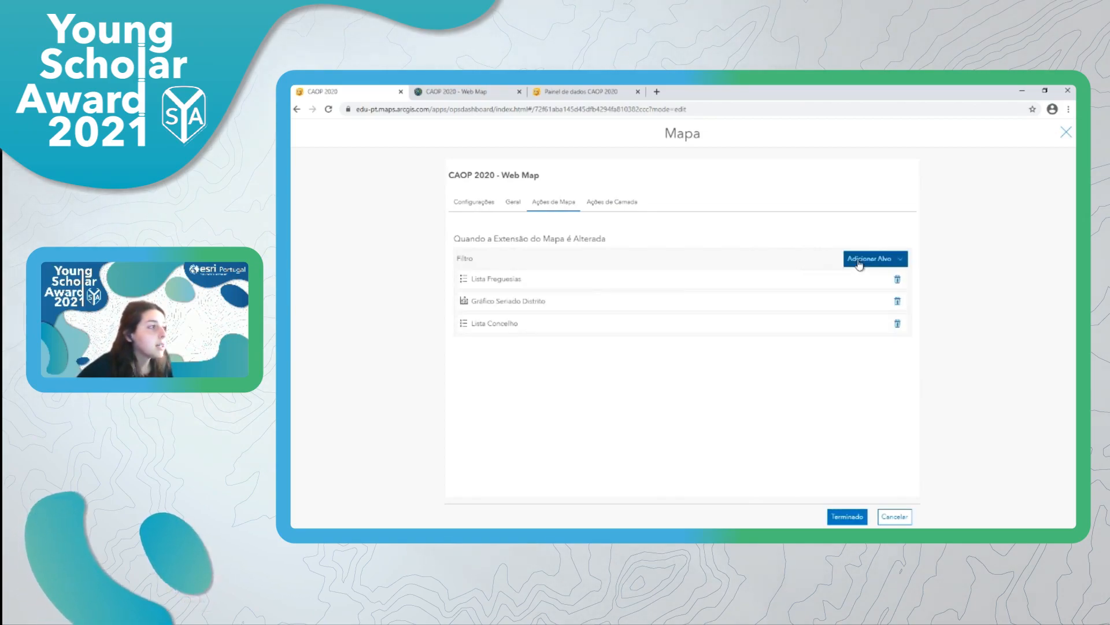
Step: Add Indicador (1), Gráfico Seriado Concelho and Seletor de Categorias Distritos as further filter targets of the map extent action
click(859, 264)
click(855, 293)
click(862, 260)
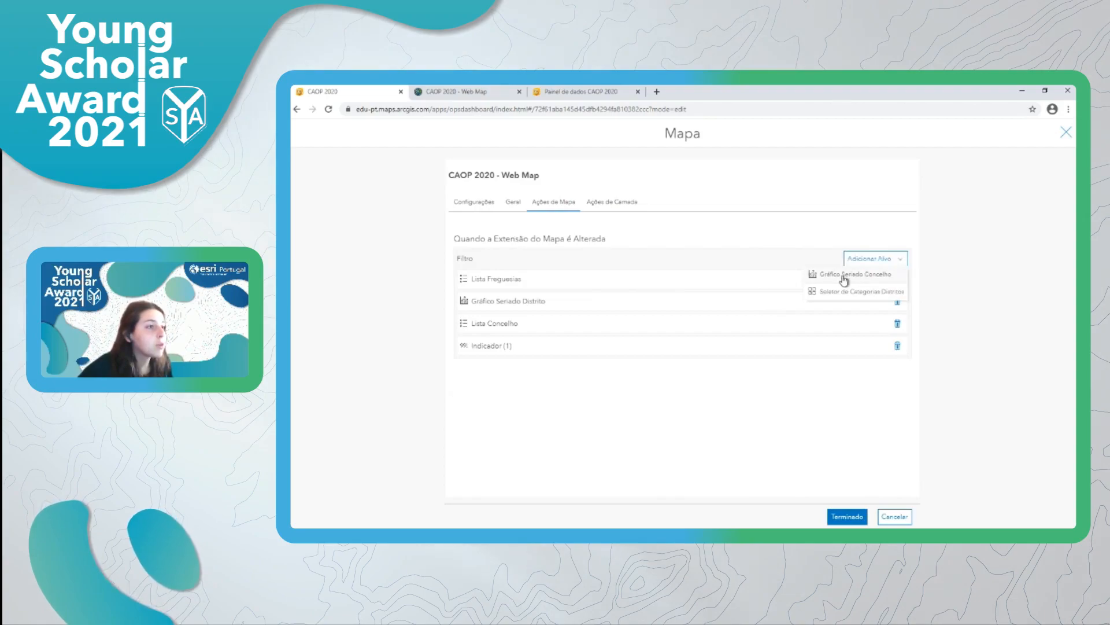
click(844, 280)
click(863, 258)
click(853, 282)
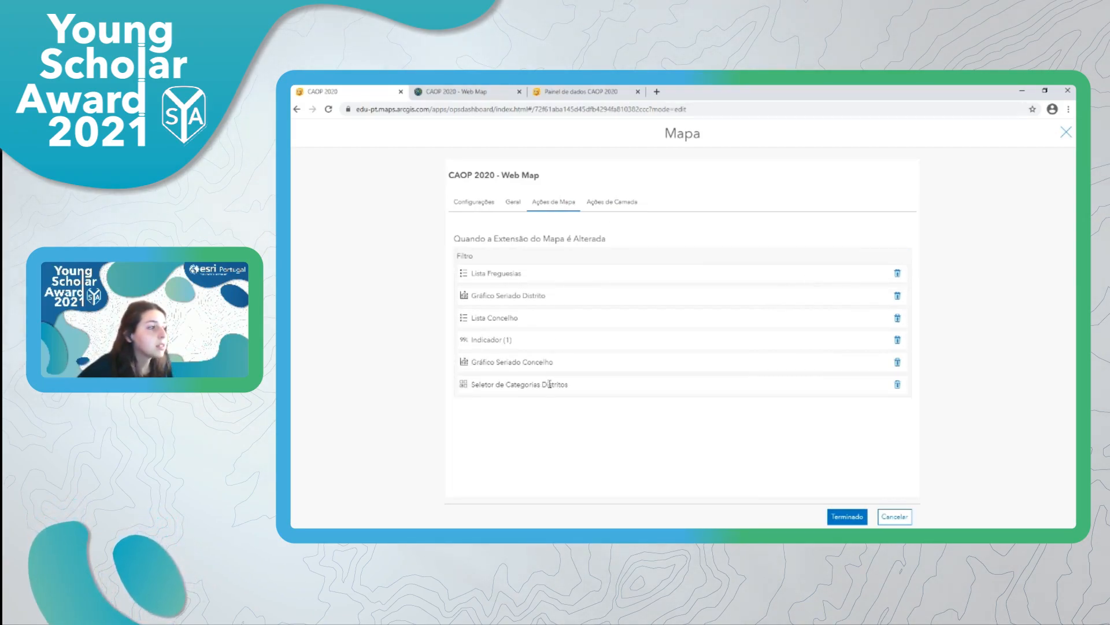
Step: Add a Zoom layer action for Freguesias CAOP 2020 with CAOP 2020 - Web Map as its target
click(610, 206)
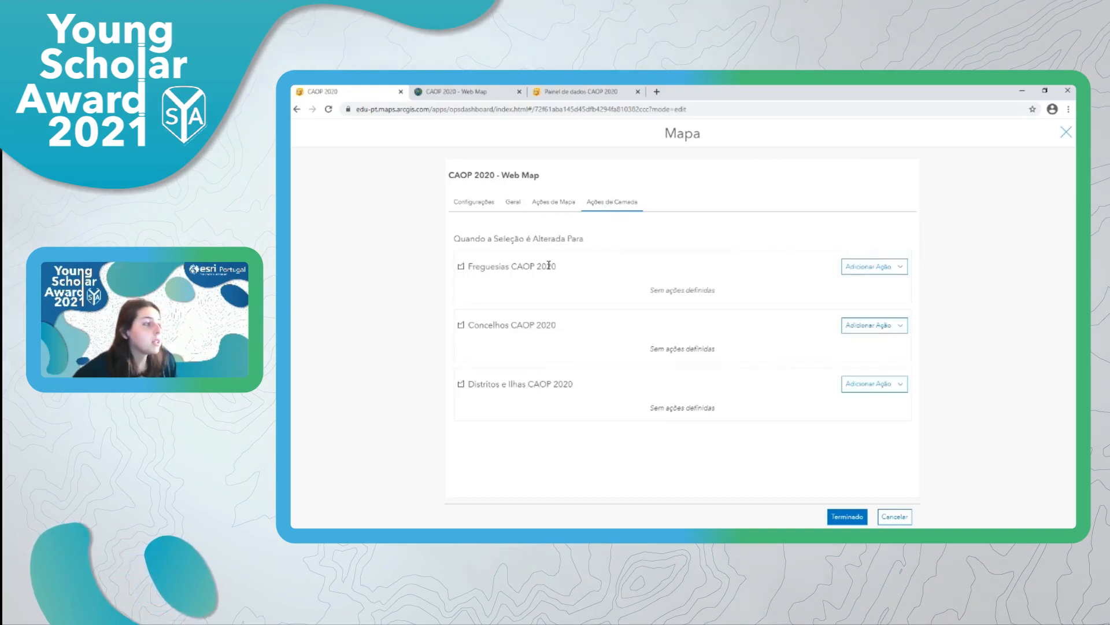
click(873, 271)
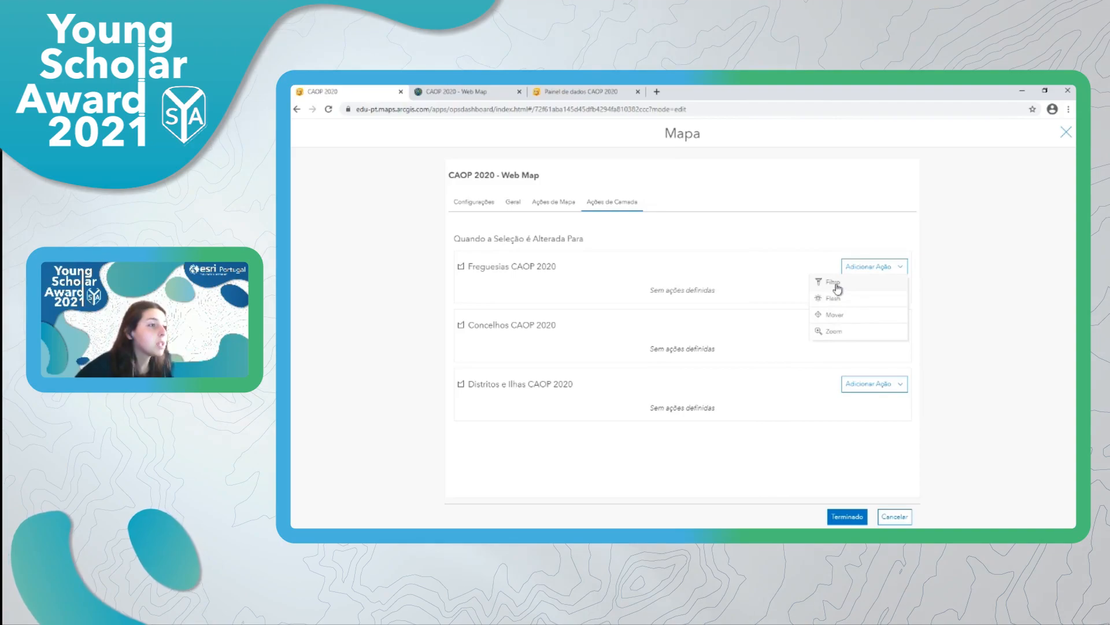
click(839, 331)
click(851, 293)
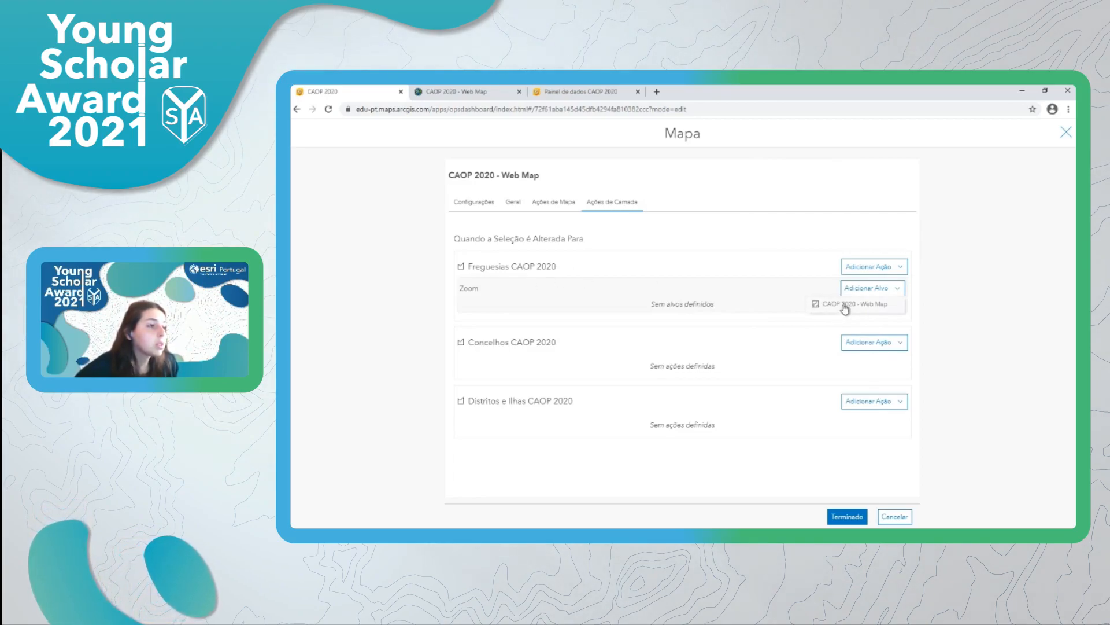
click(845, 307)
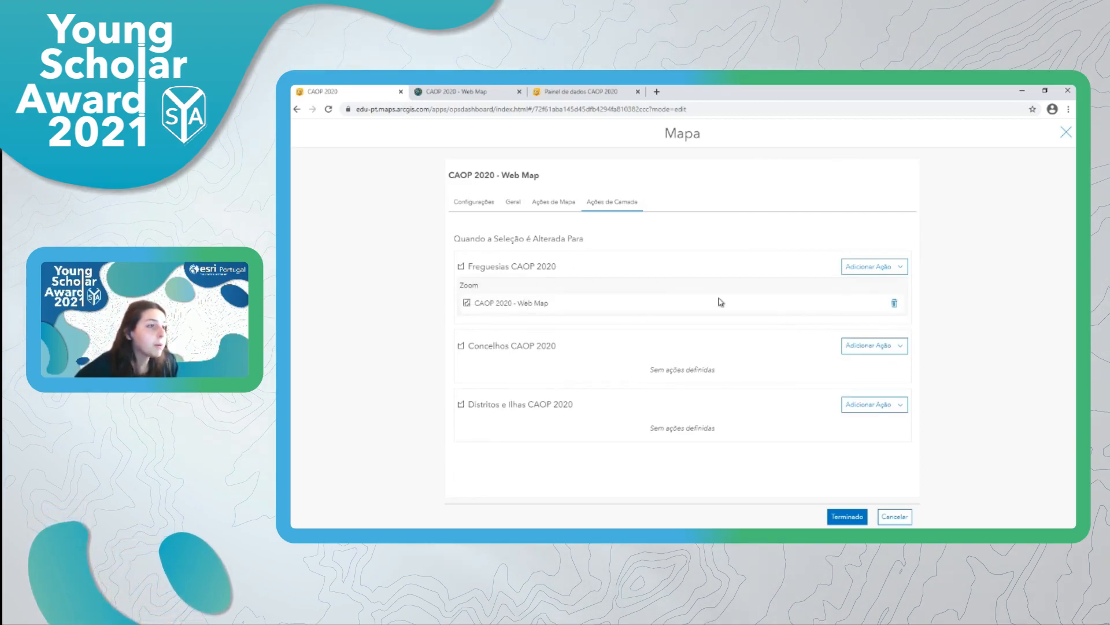
Step: Add a Zoom action for the Concelhos CAOP 2020 layer targeting CAOP 2020 - Web Map
click(872, 347)
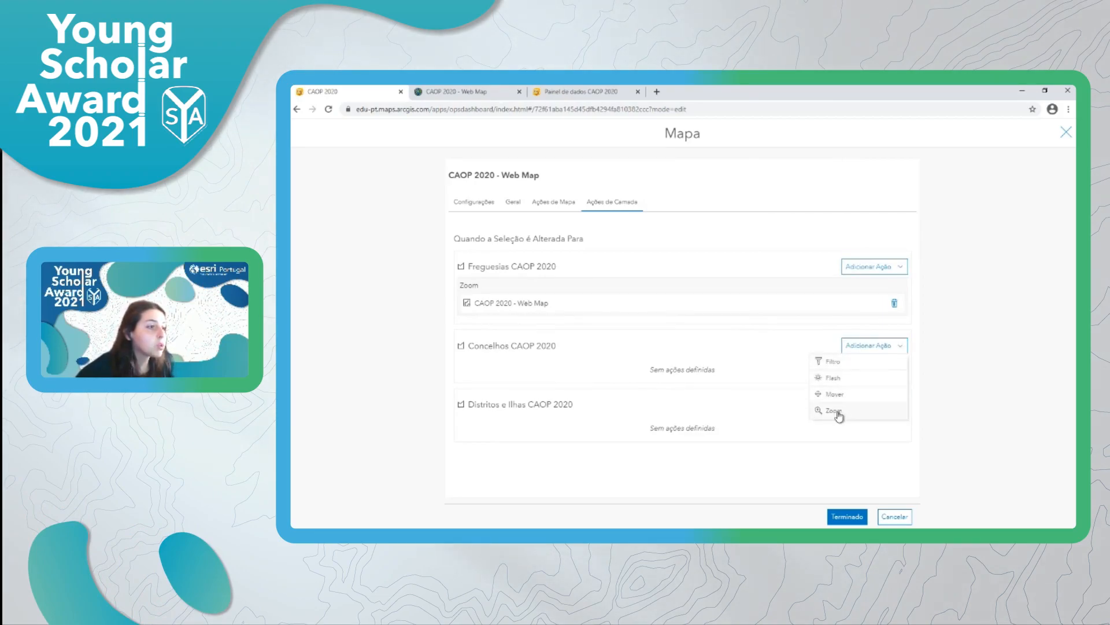
click(839, 412)
click(845, 379)
click(847, 369)
Step: Add a Zoom action for the Distritos e Ilhas CAOP 2020 layer with CAOP 2020 - Web Map as its target
click(860, 428)
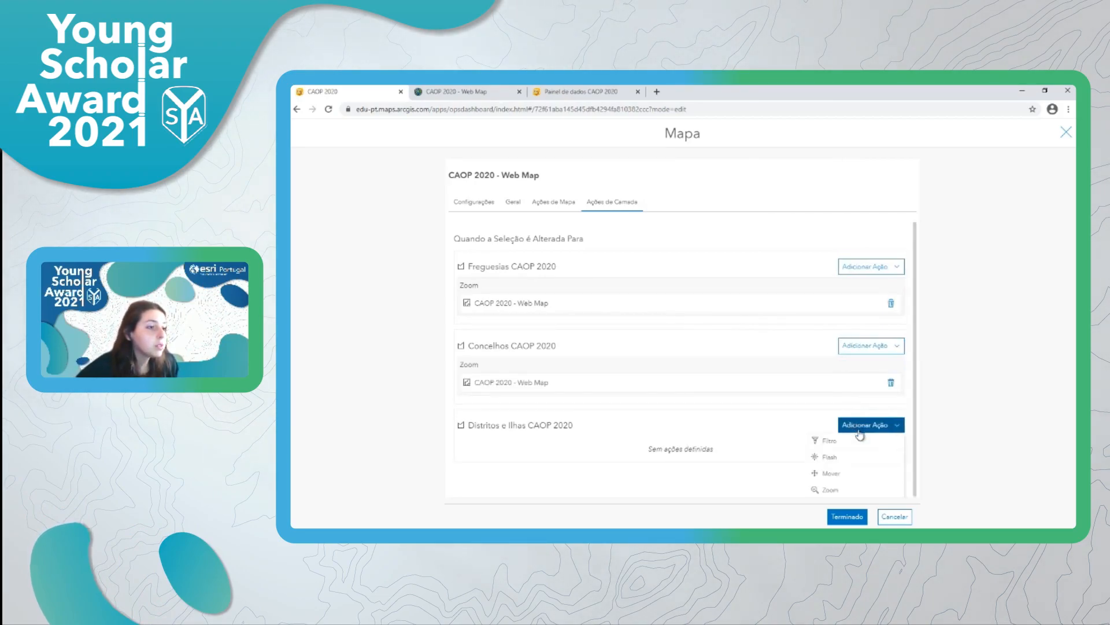
click(848, 487)
click(849, 450)
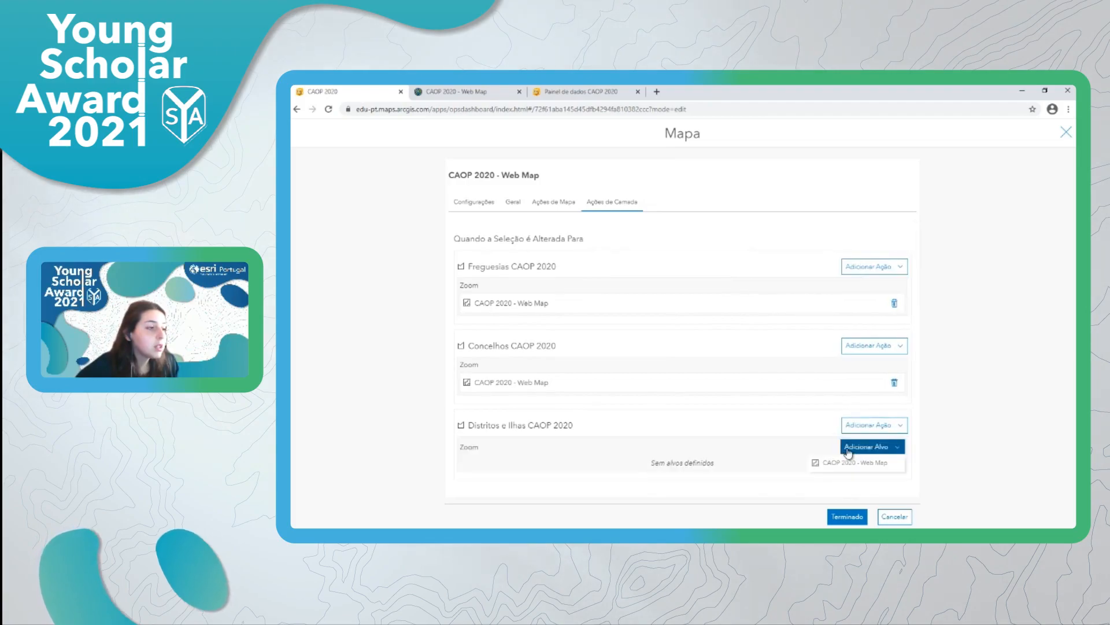
click(845, 462)
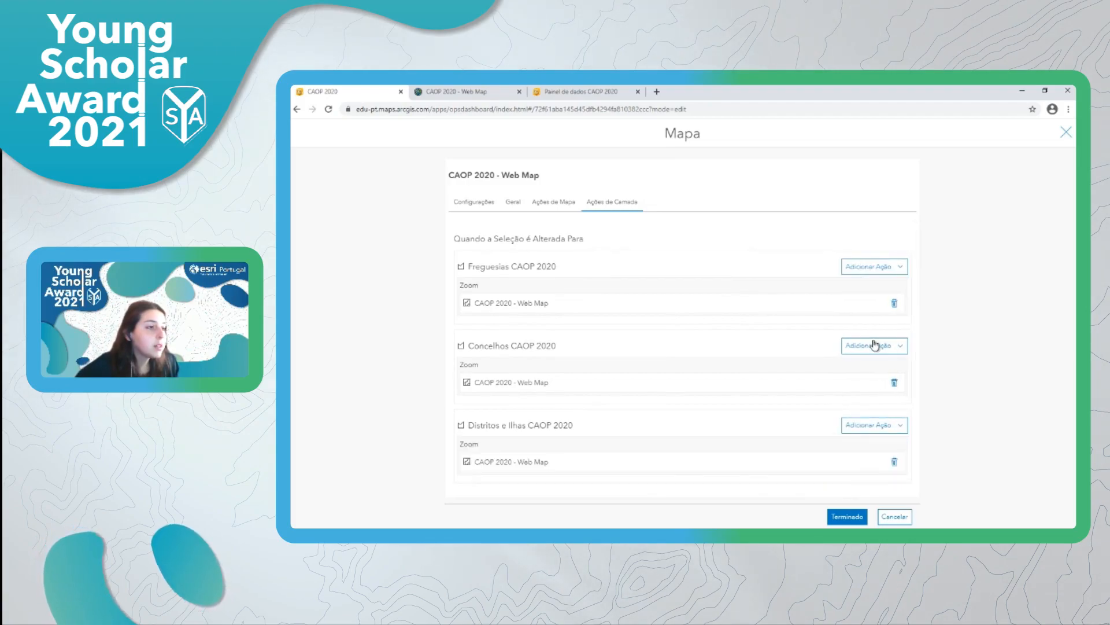
Step: Add a Filtro action to the Freguesias CAOP 2020 layer, targeting Distritos e Ilhas CAOP 2020 and Concelhos CAOP 2020
click(861, 267)
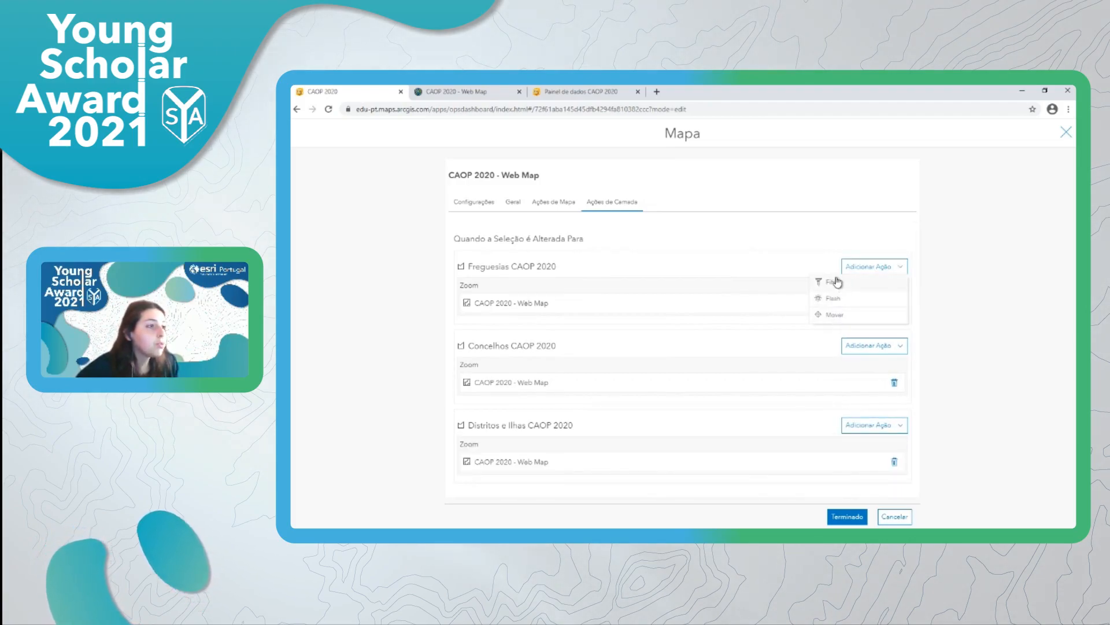
click(837, 282)
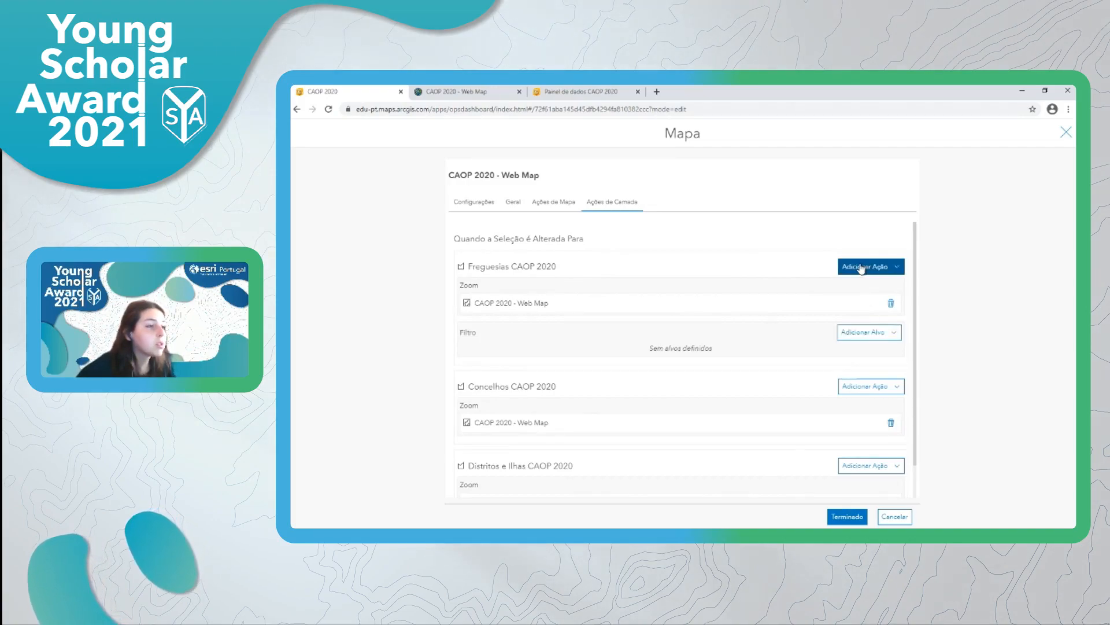
click(862, 269)
click(927, 303)
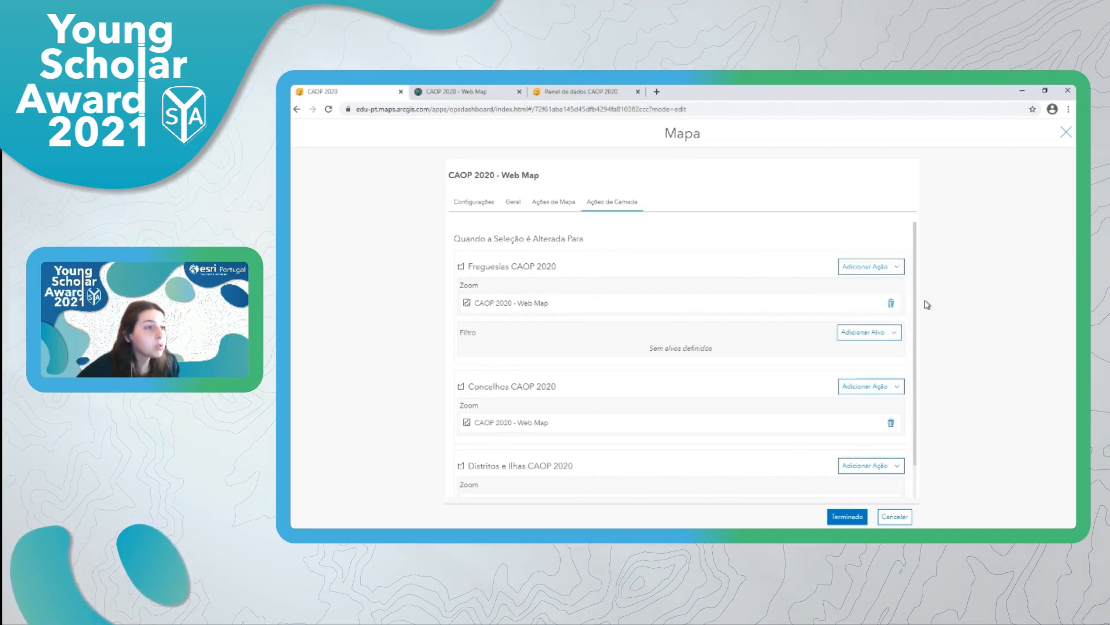
scroll(825, 330, down, 1)
scroll(820, 325, up, 1)
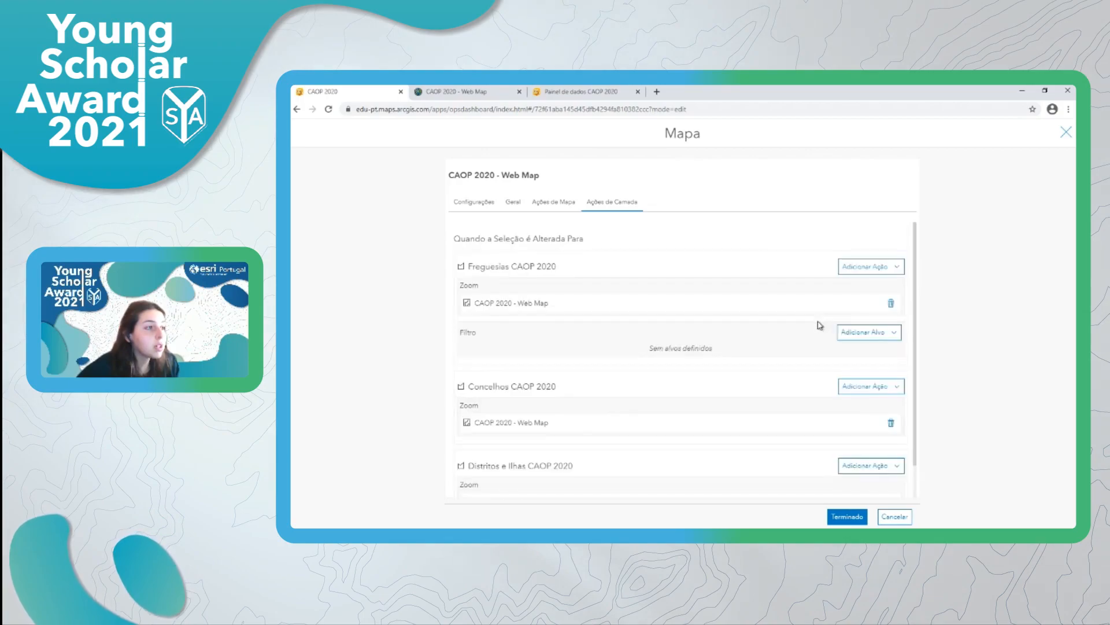
click(877, 342)
click(836, 362)
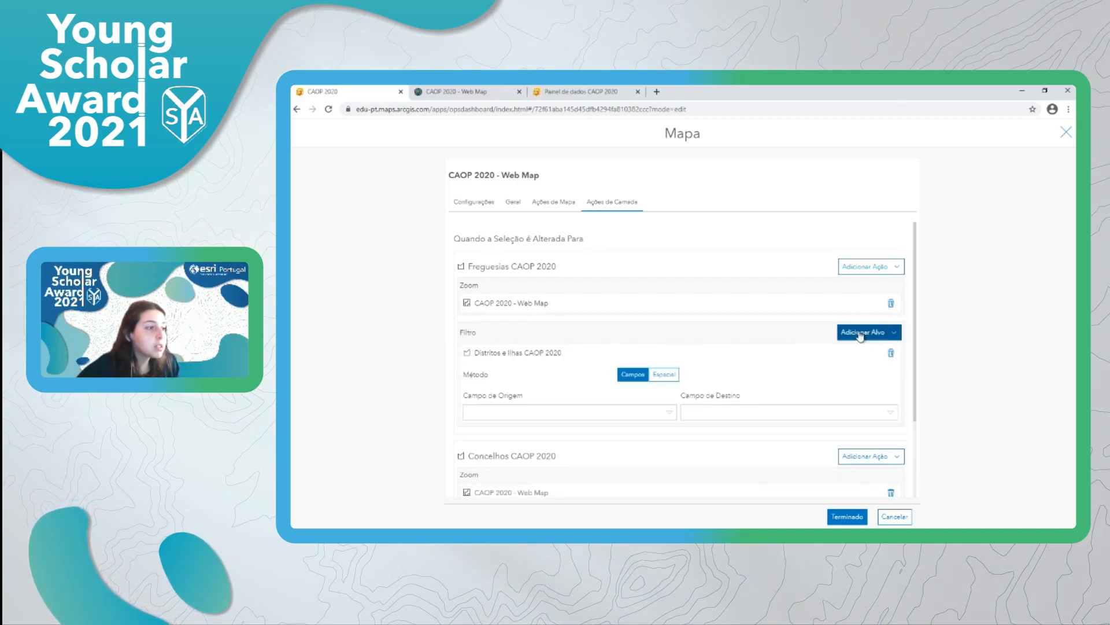
click(860, 335)
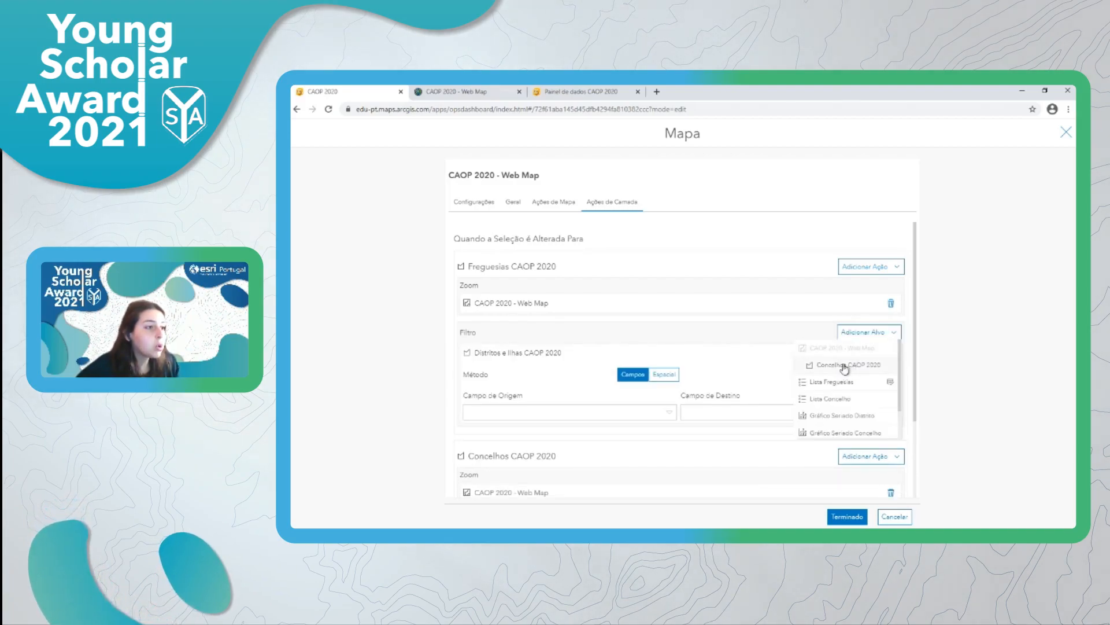
click(843, 368)
scroll(774, 377, down, 1)
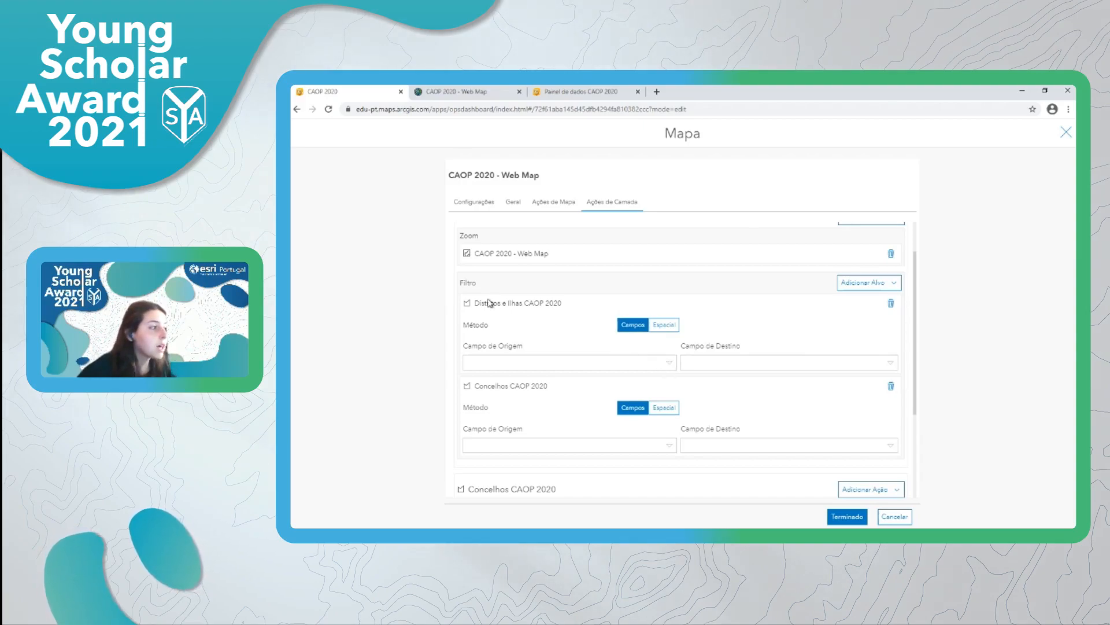
Step: Set DISTRITO_ILHA_DSG as both source and destination field for the Distritos e Ilhas CAOP 2020 filter target
scroll(526, 311, up, 1)
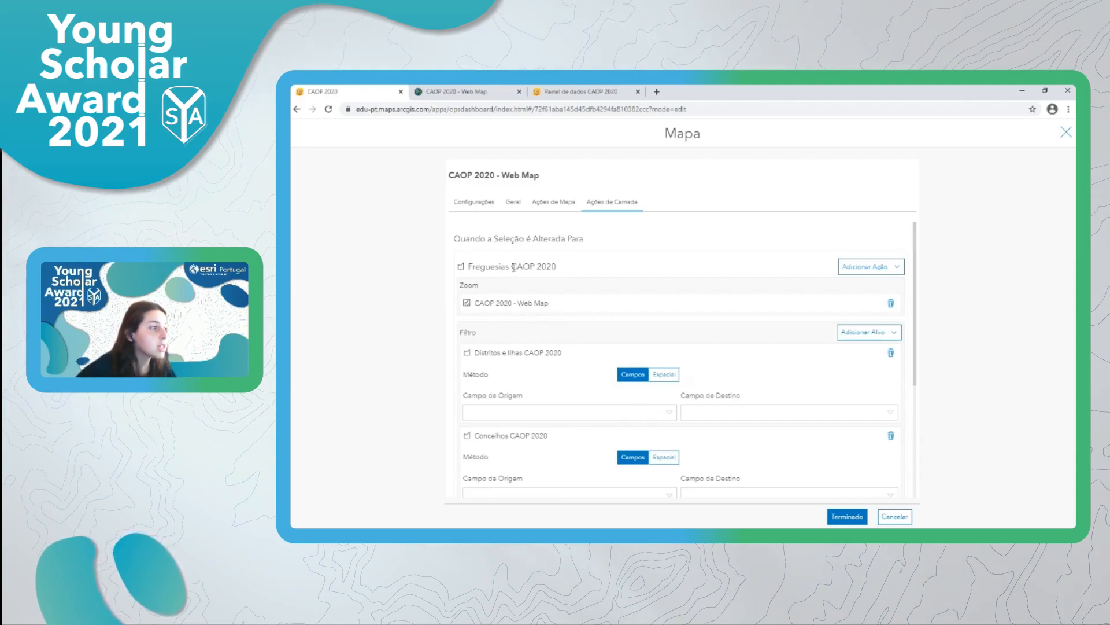
click(670, 411)
scroll(710, 420, down, 1)
scroll(660, 431, down, 5)
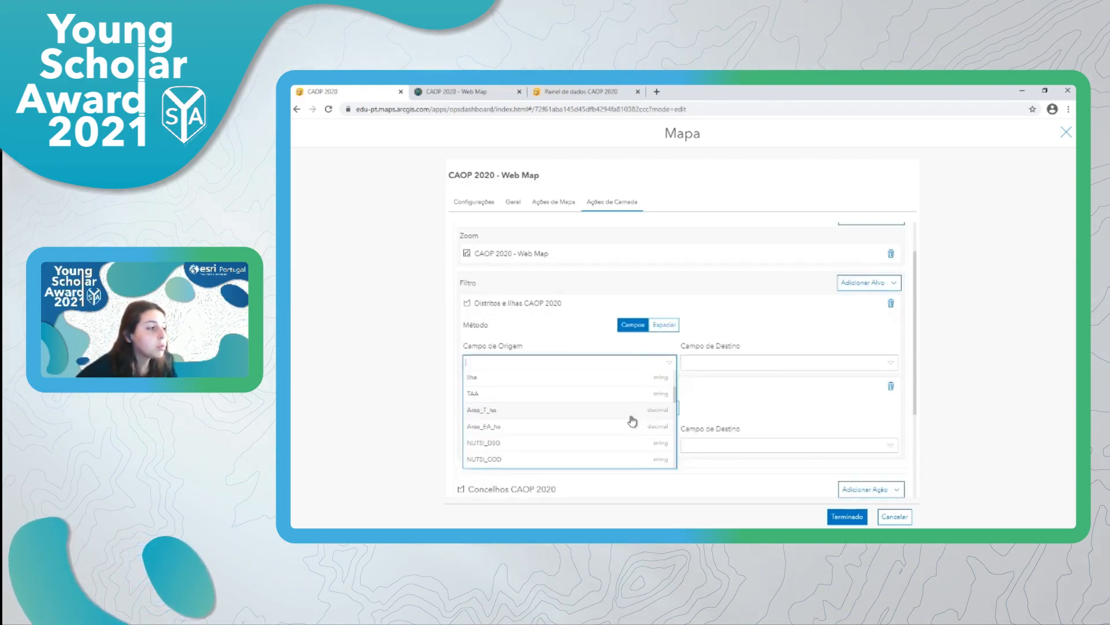
click(558, 392)
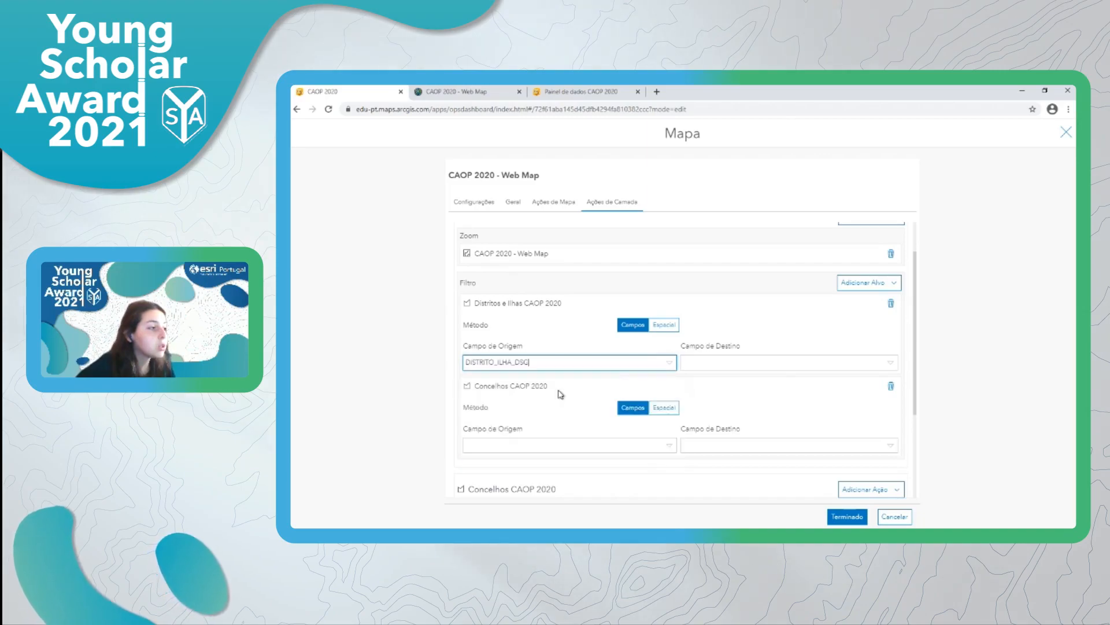
click(716, 366)
click(728, 461)
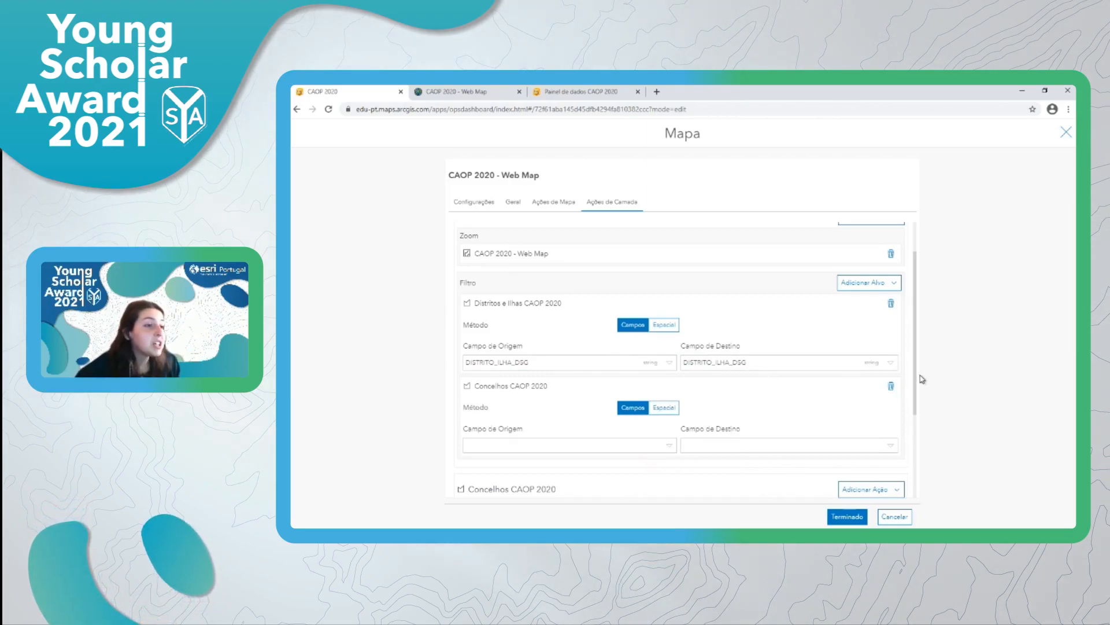
Step: Try DISTRITO_ILHA_DSG as the source field for the Concelhos CAOP 2020 filter target and check its available destination fields
mouse_move(915, 369)
mouse_down()
mouse_move(916, 349)
mouse_move(908, 375)
mouse_up()
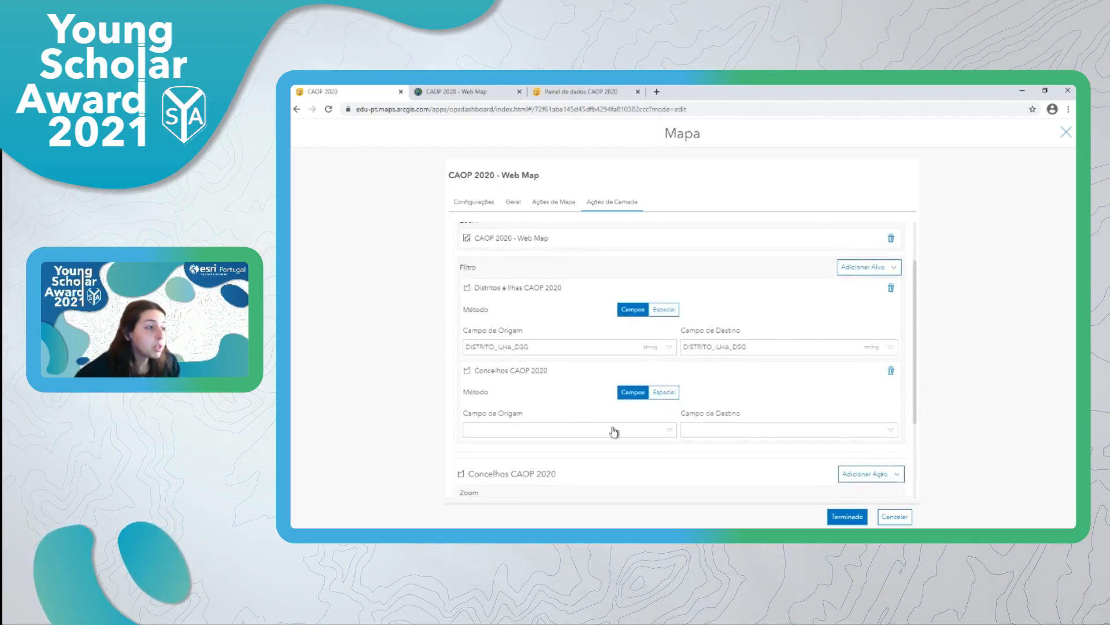
click(671, 431)
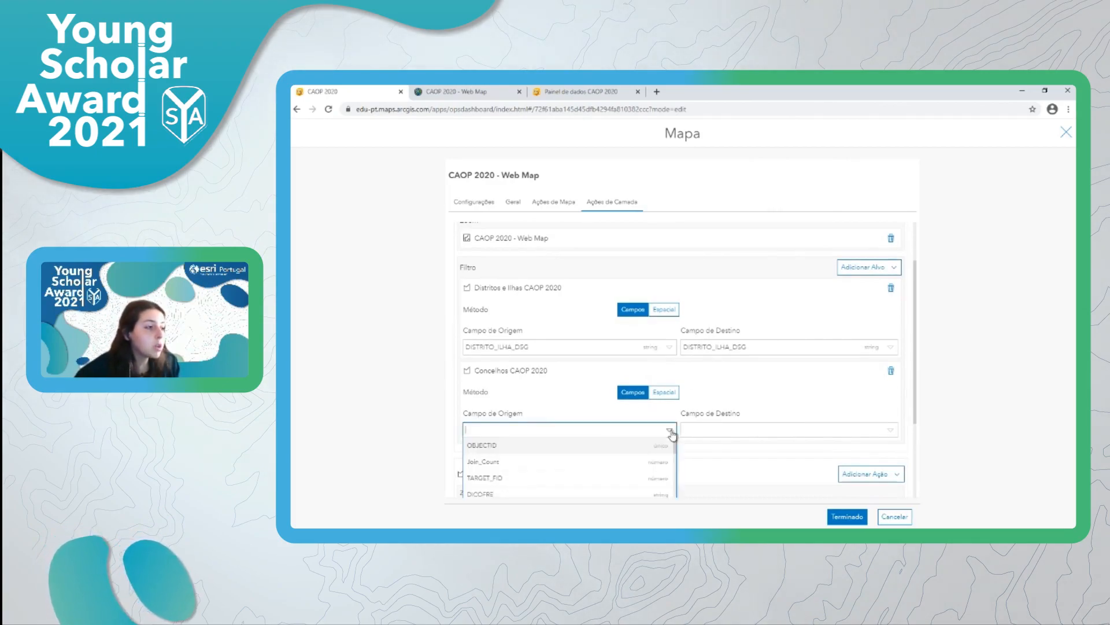
scroll(611, 470, down, 5)
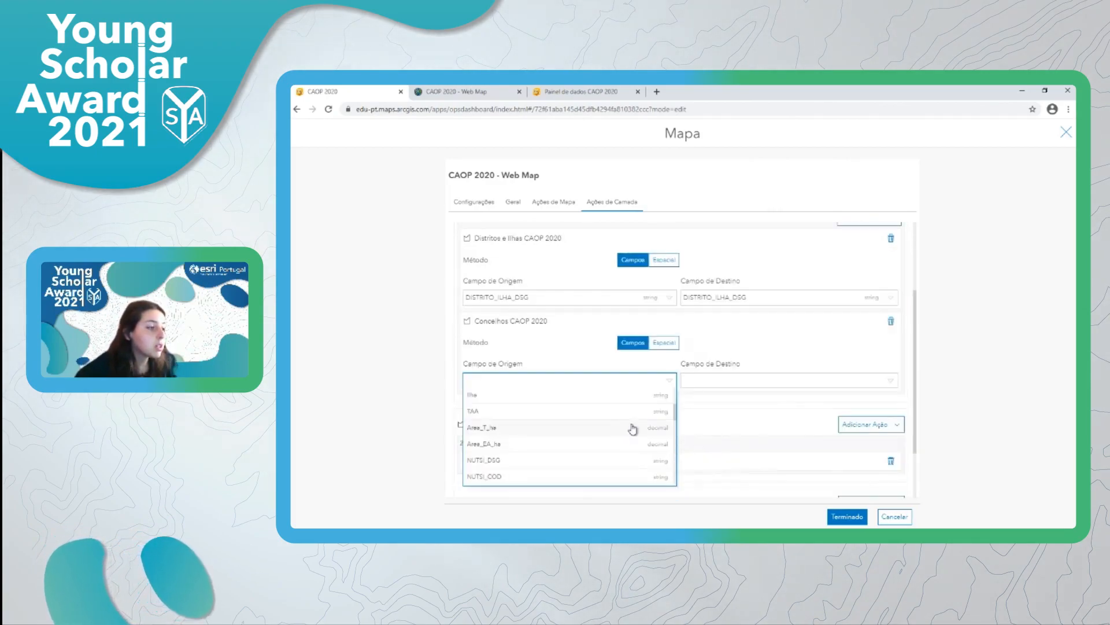
click(581, 457)
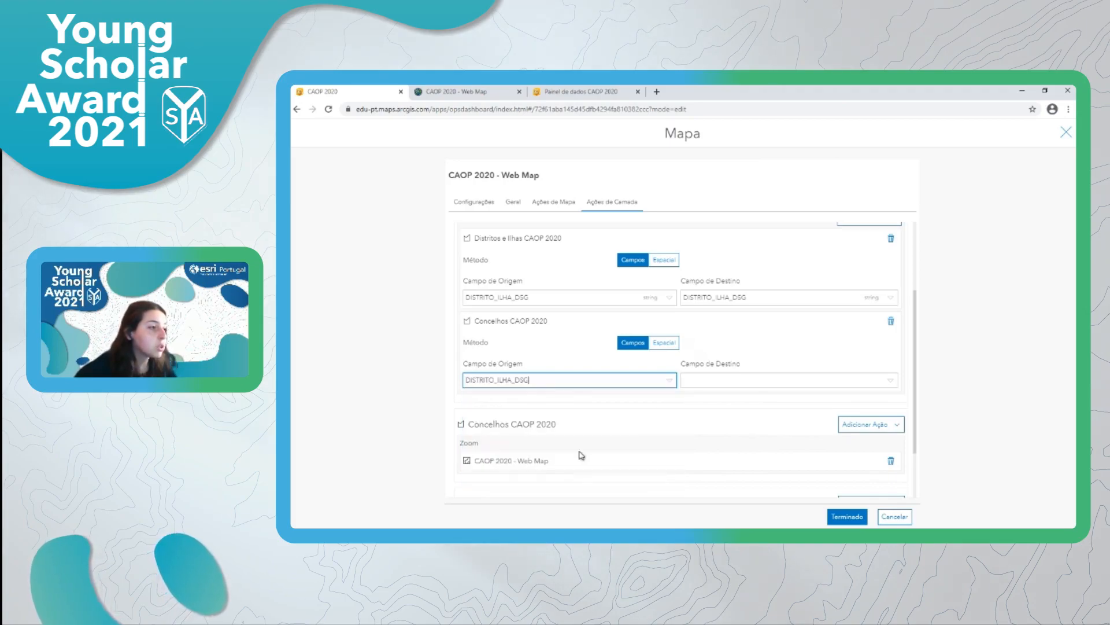
click(709, 382)
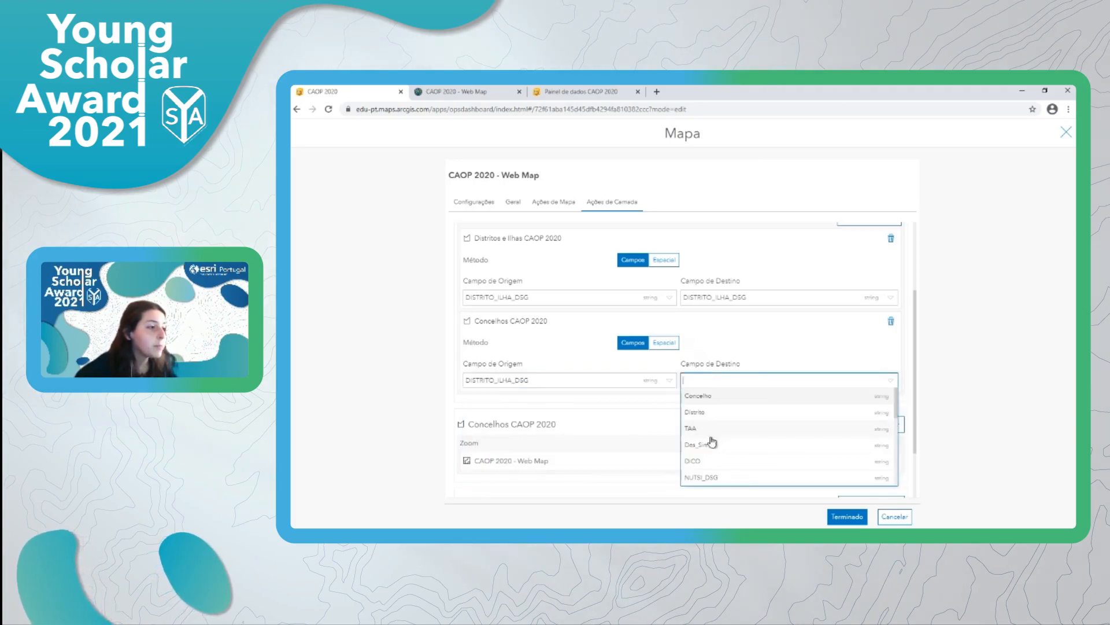
Step: Match the Concelhos CAOP 2020 filter target by Concelho in both source and destination fields, and finish the map configuration
click(668, 382)
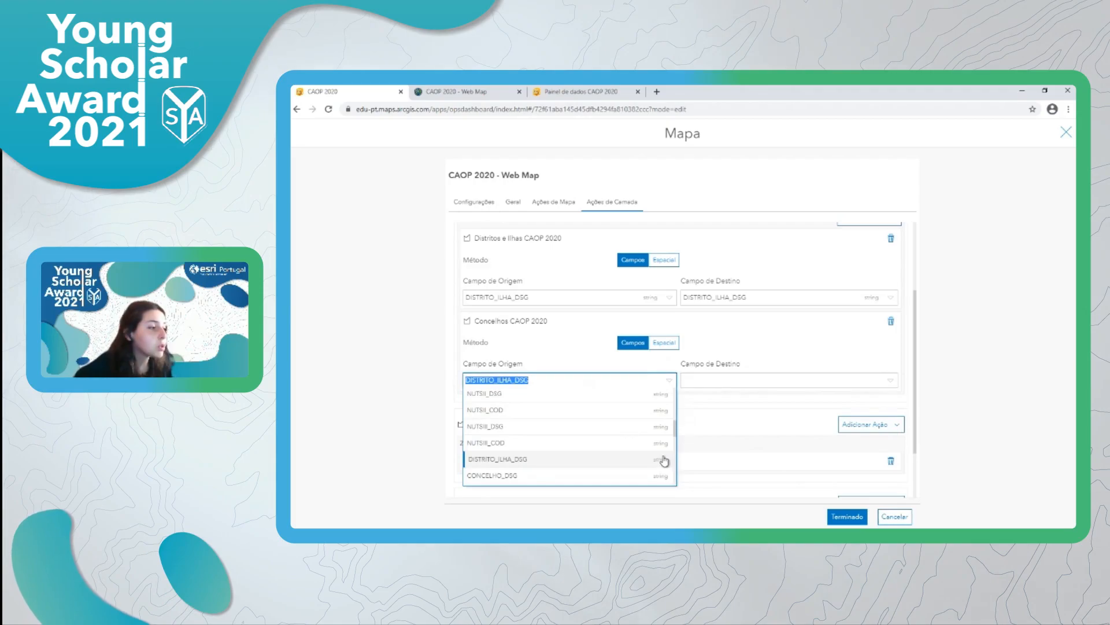
scroll(560, 481, down, 2)
click(536, 457)
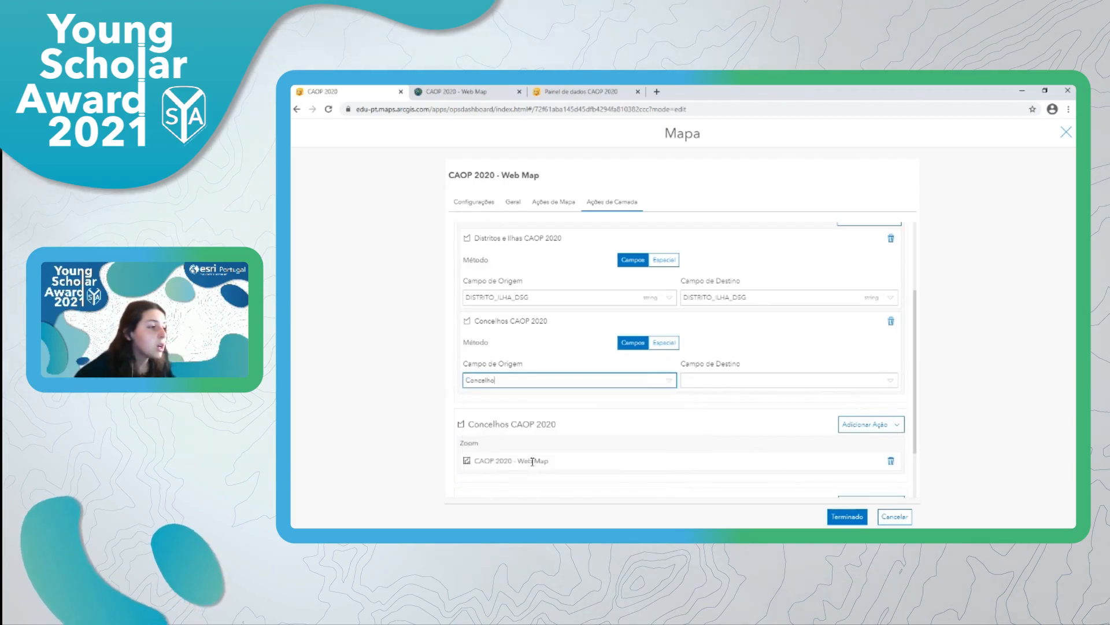
click(750, 385)
scroll(734, 451, up, 1)
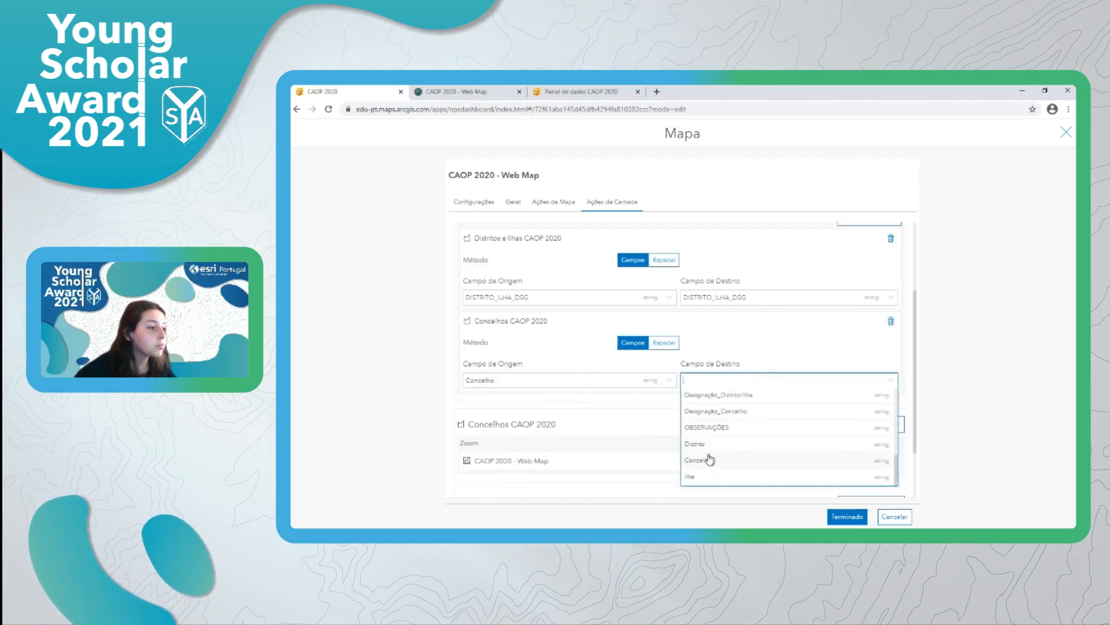
click(707, 459)
click(729, 360)
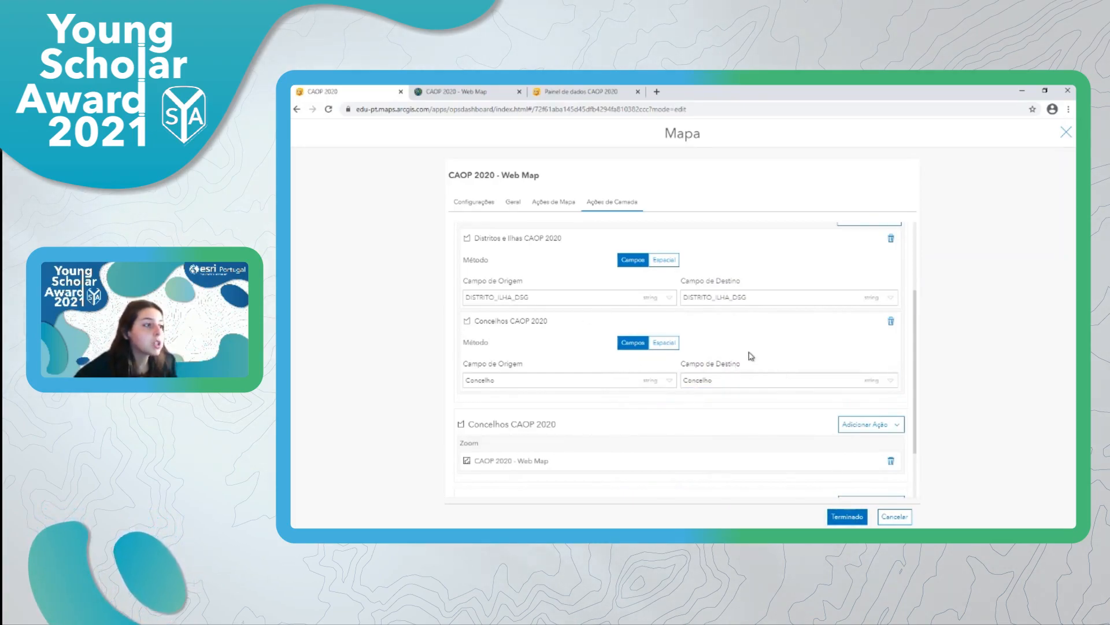
click(847, 516)
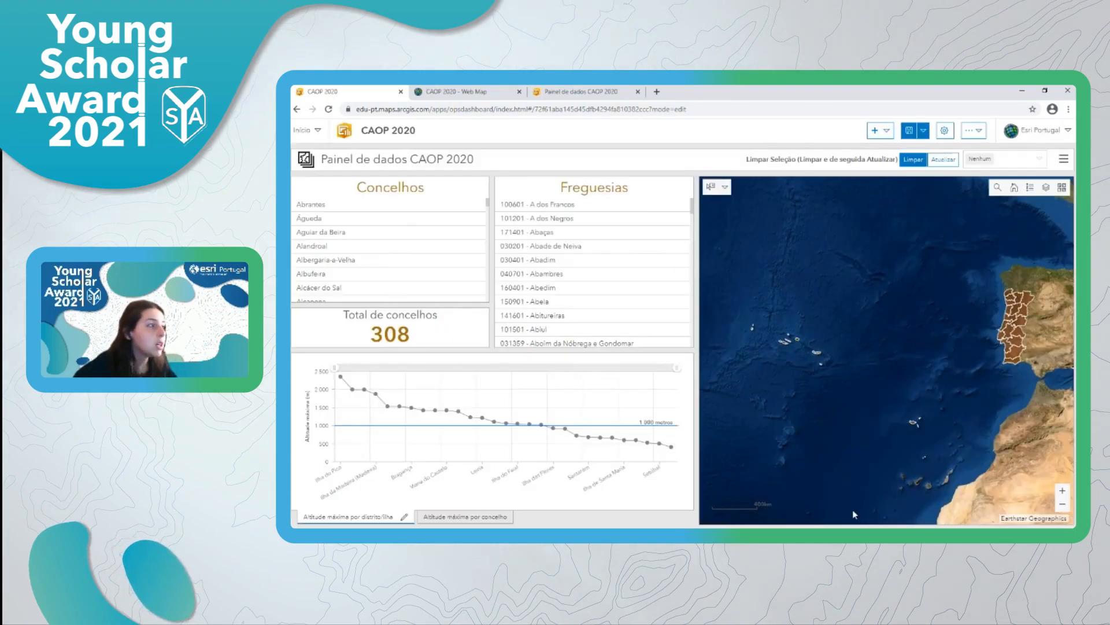
Step: Add a Filtro action to the Freguesias list's selection changes, with Distritos e Ilhas CAOP 2020 as target
mouse_move(502, 196)
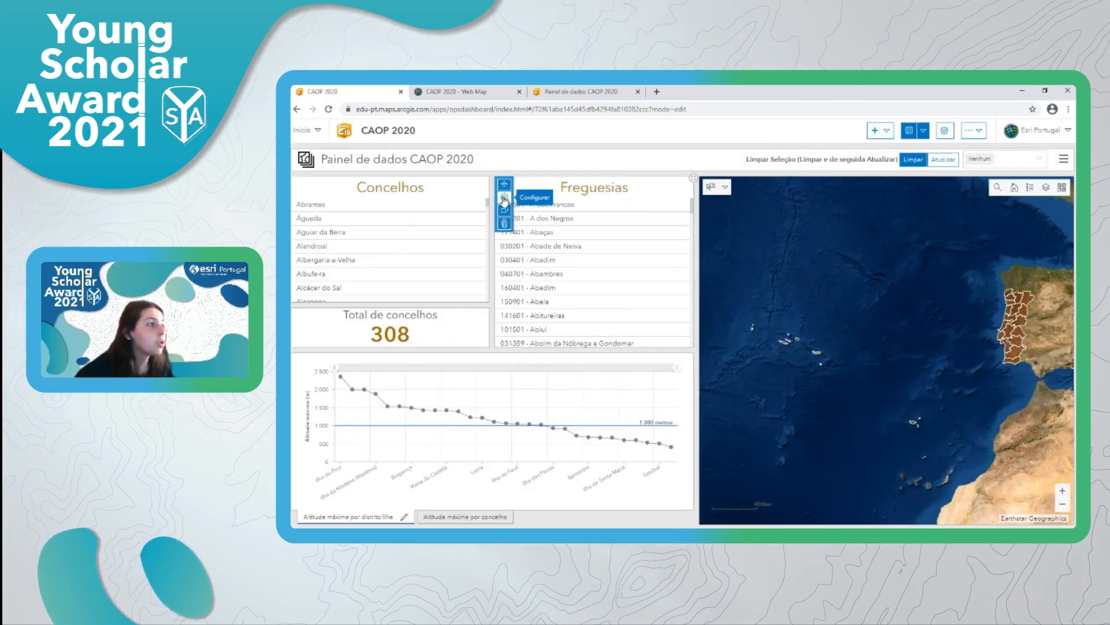
click(504, 200)
click(299, 217)
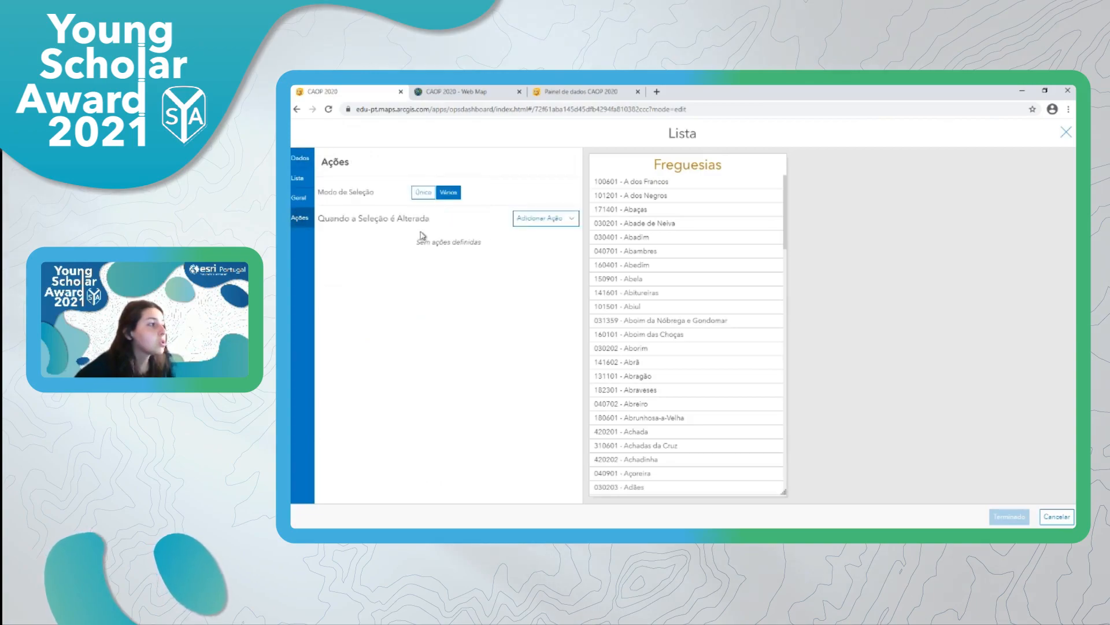
click(533, 225)
click(516, 236)
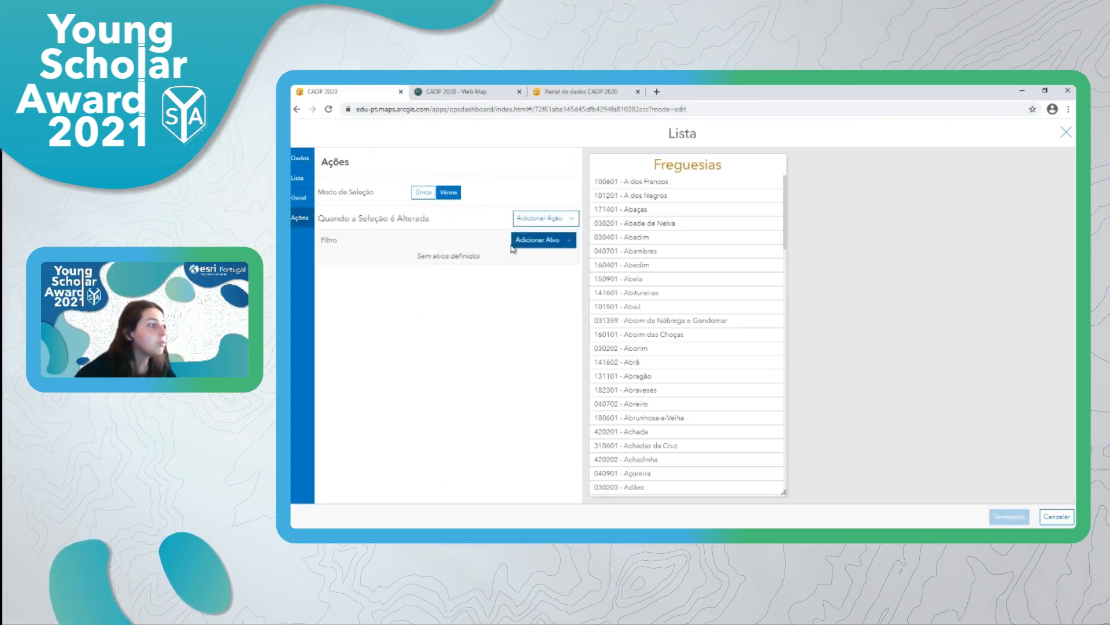
click(517, 239)
click(519, 280)
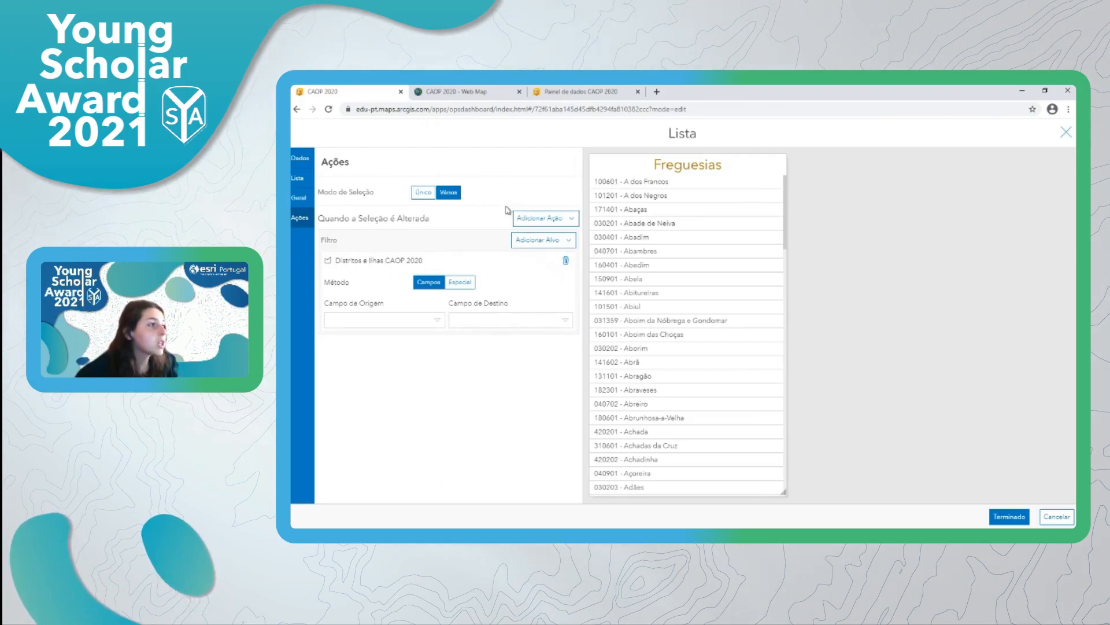
Step: Match the Freguesias list's filter by DISTRITO_ILHA_DSG in both source and destination fields, and finish the list configuration
click(437, 320)
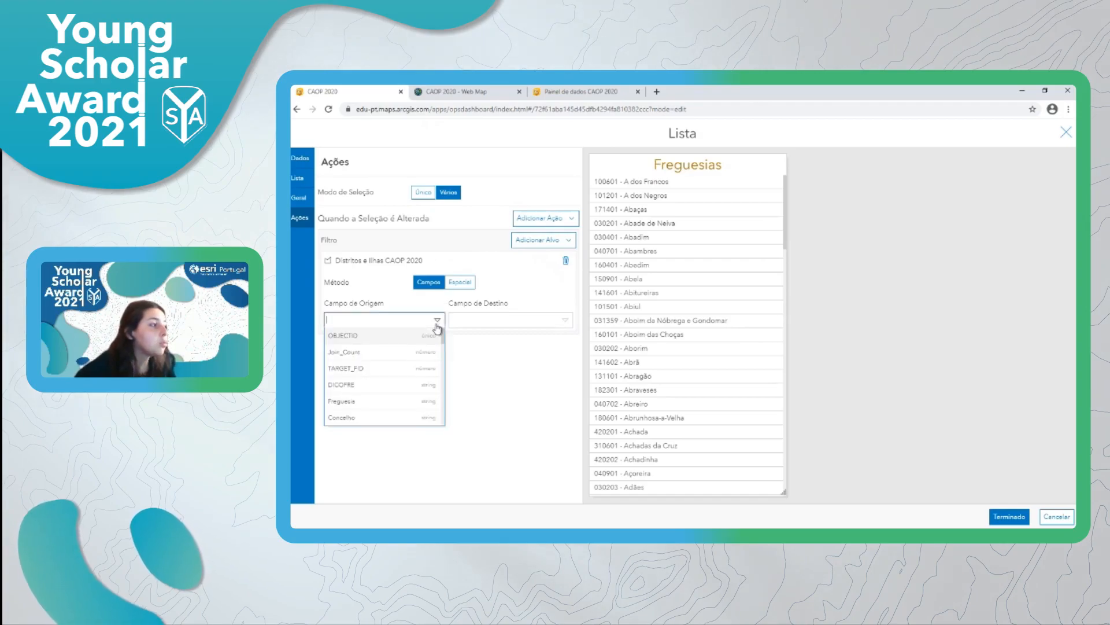
scroll(391, 384, down, 3)
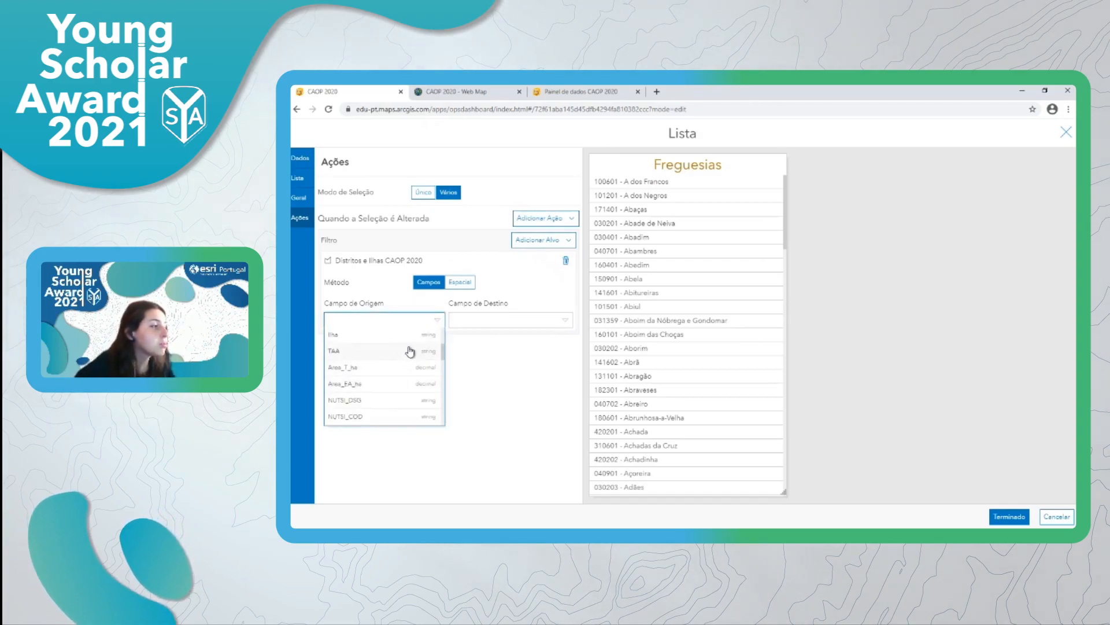
scroll(411, 364, down, 2)
click(405, 399)
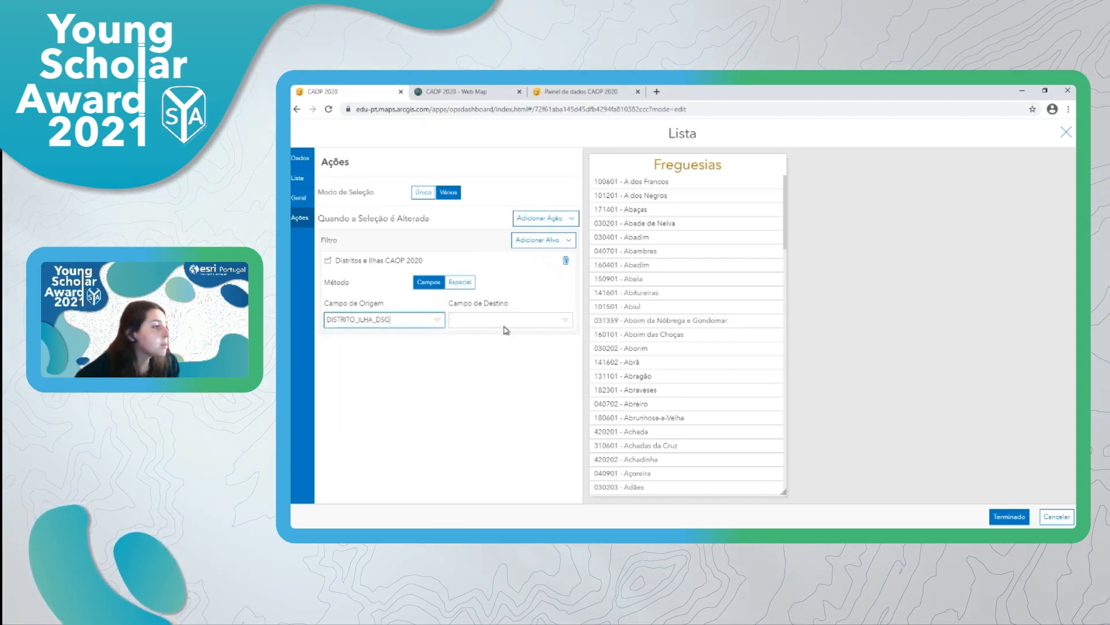
click(508, 321)
click(496, 417)
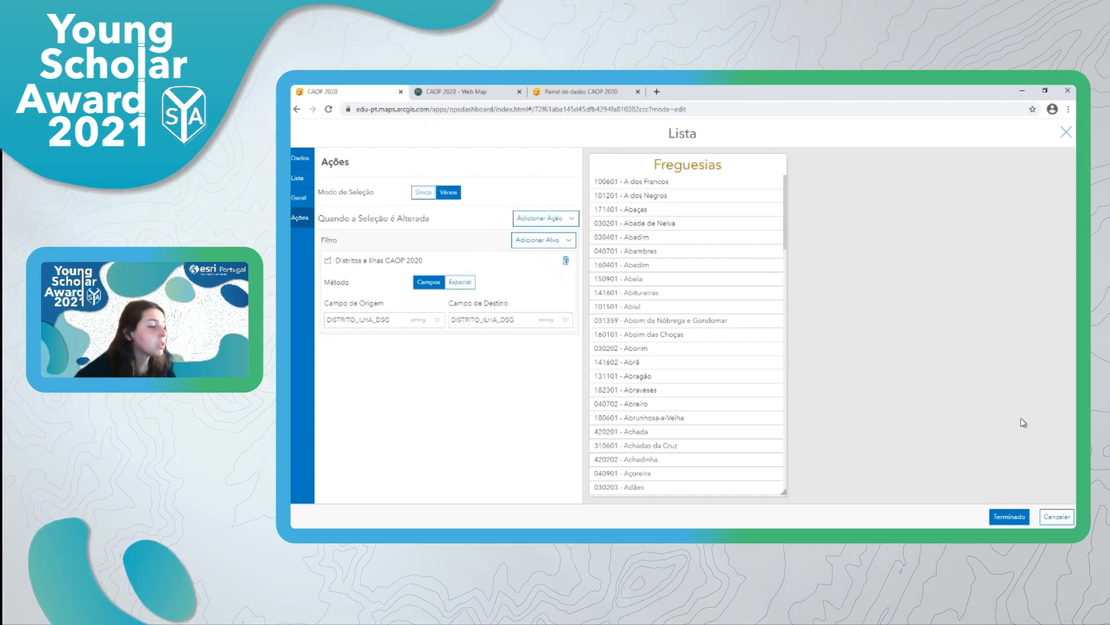
click(1009, 517)
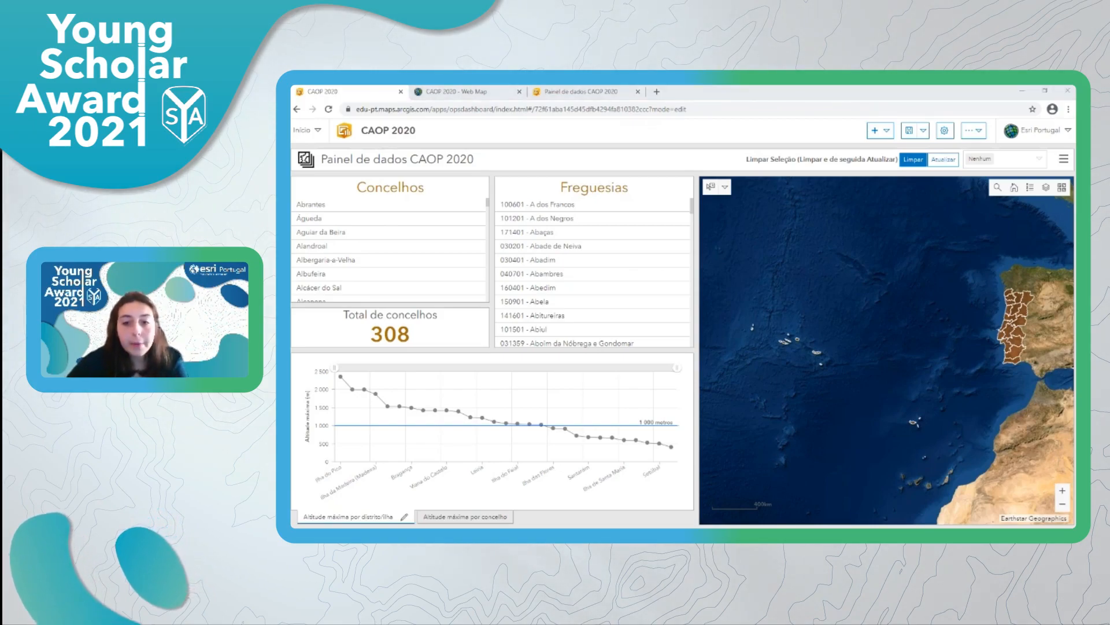
Step: Switch to the presentation slide with the support links
key(alt+Tab)
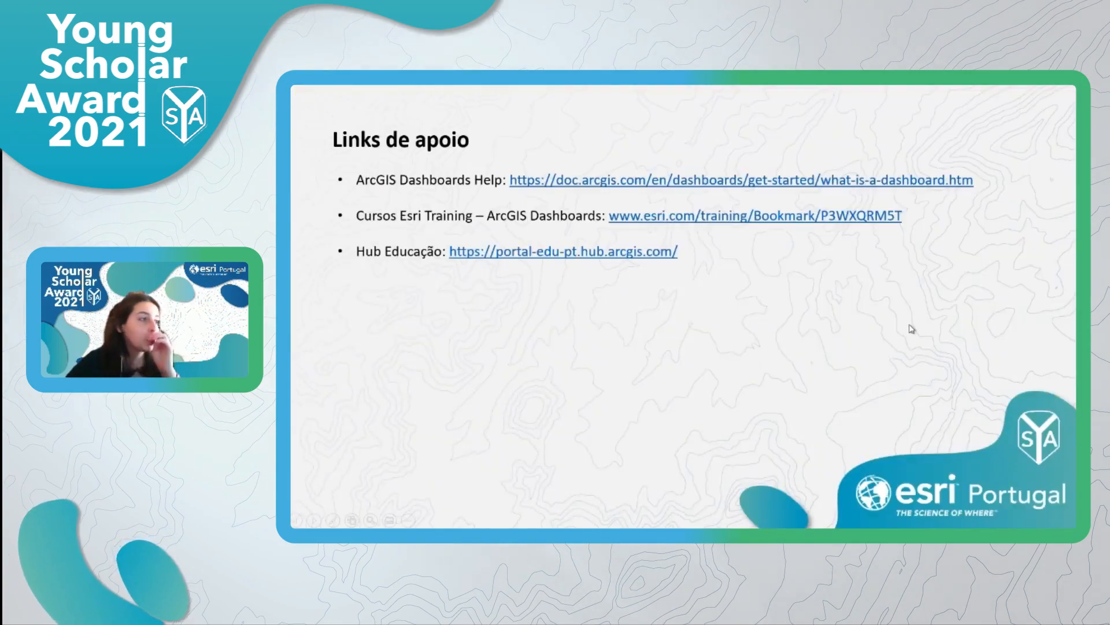